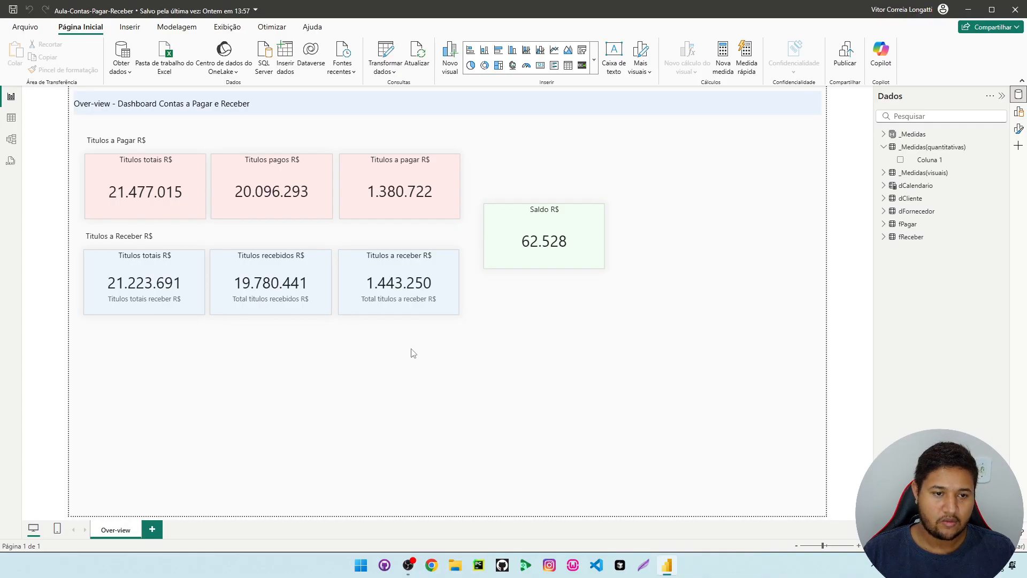
left_click_drag(94, 327, 715, 474)
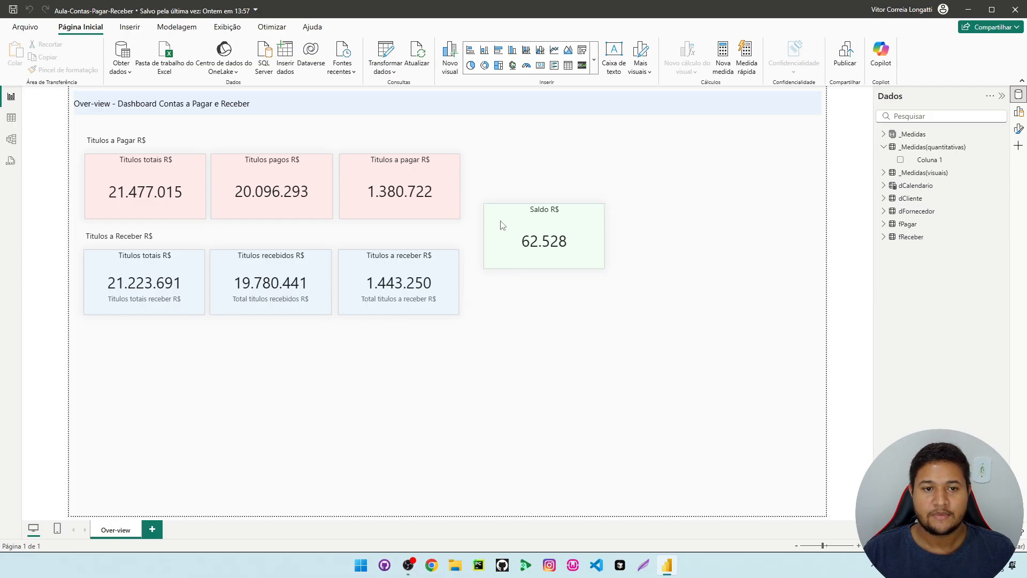
left_click_drag(681, 415, 80, 126)
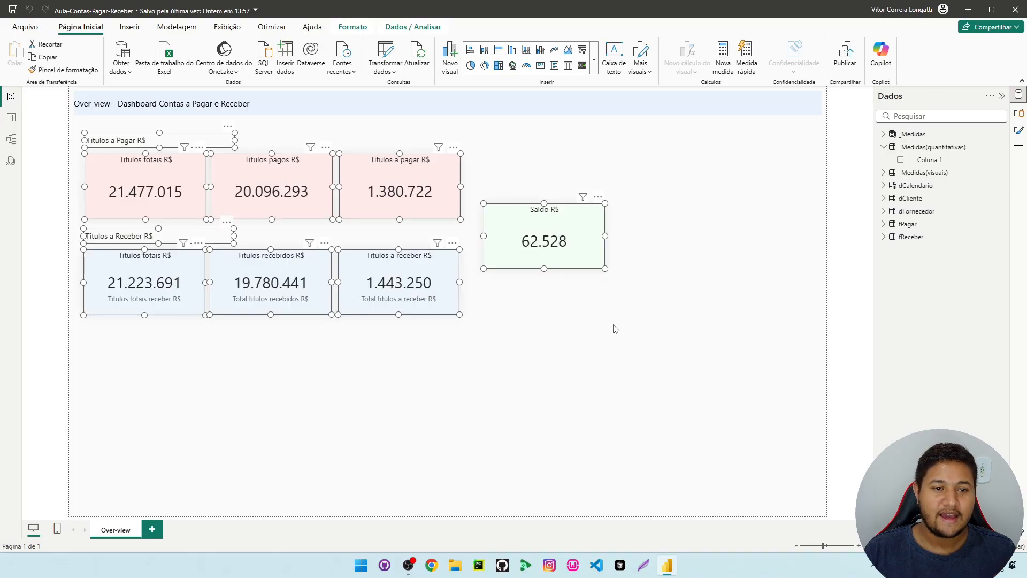
left_click(418, 384)
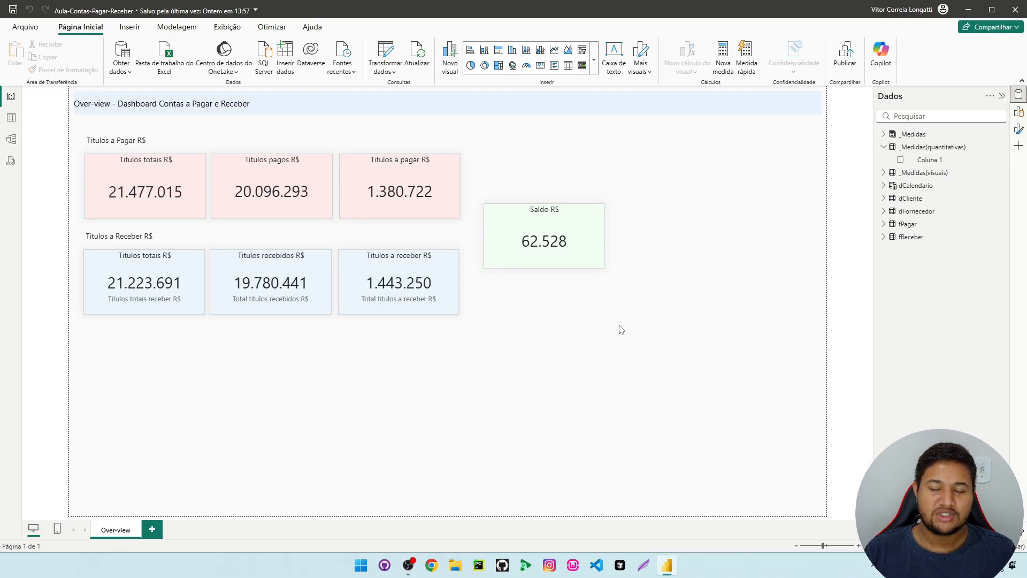
left_click(941, 149)
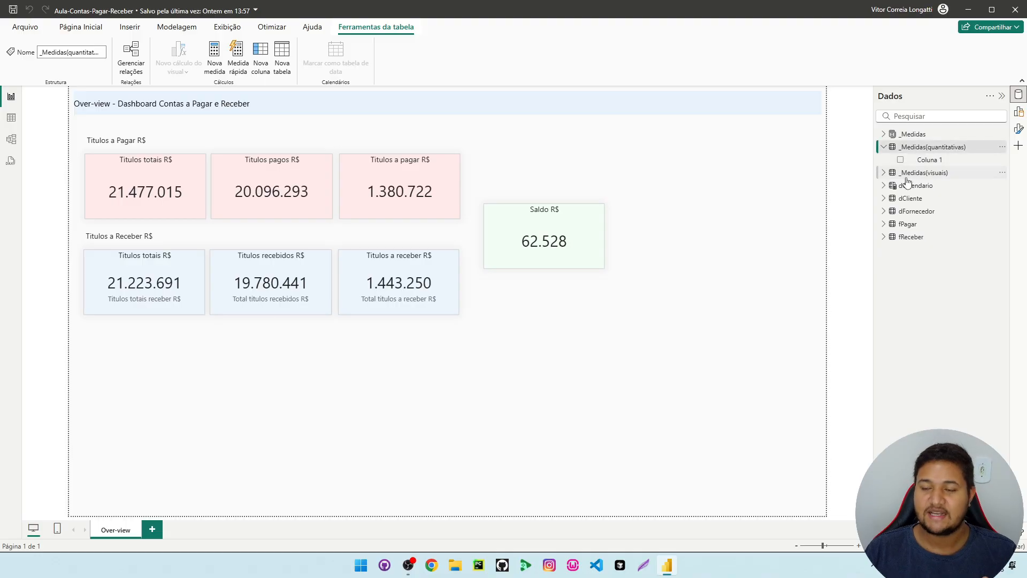
left_click(916, 236)
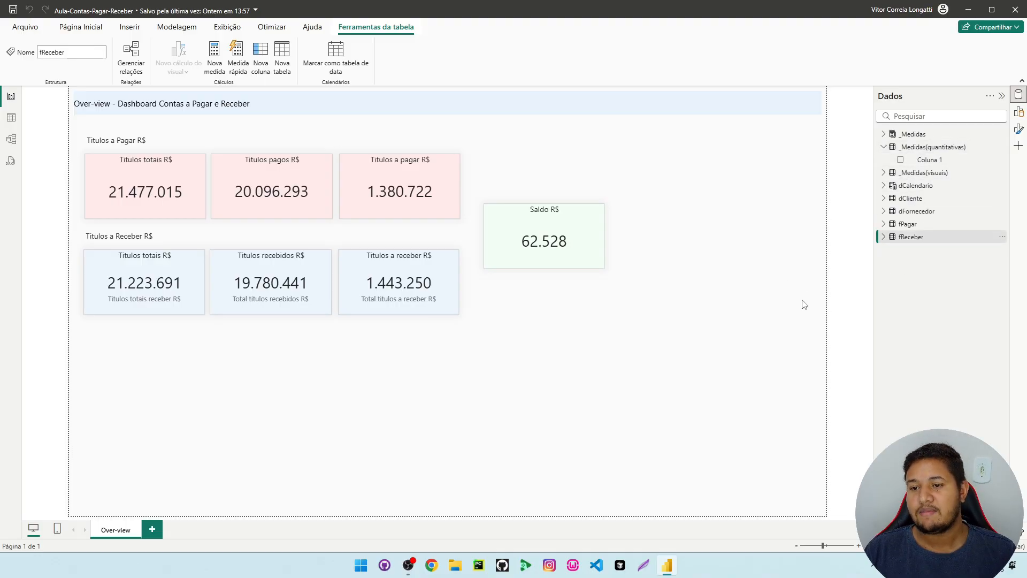
Rename the _Medidas(quantitativas) table as "_Medidas(quantitativas) Tabela fPagar" and widen the data pane to fit the name
left_click(931, 150)
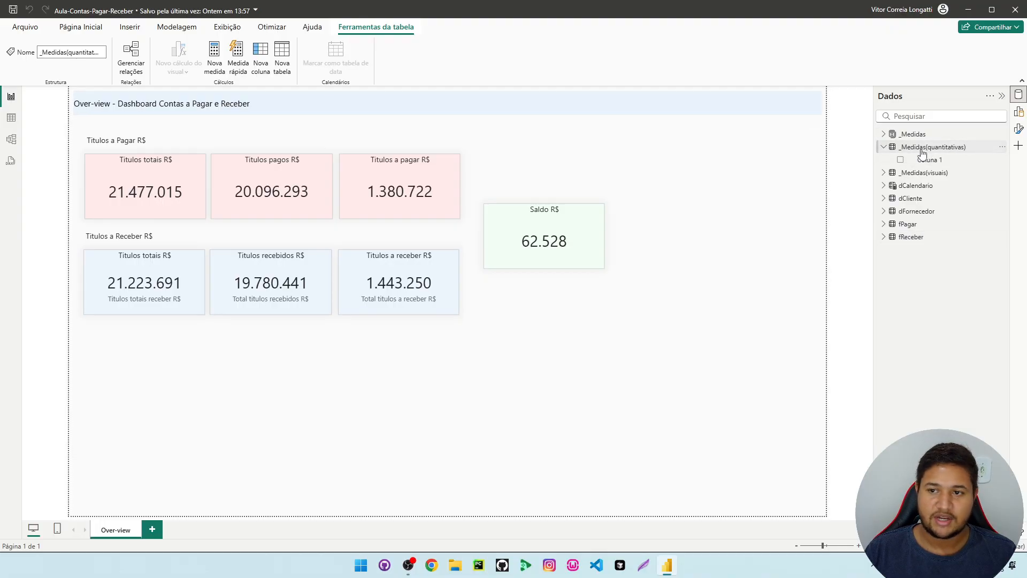
double_click(924, 149)
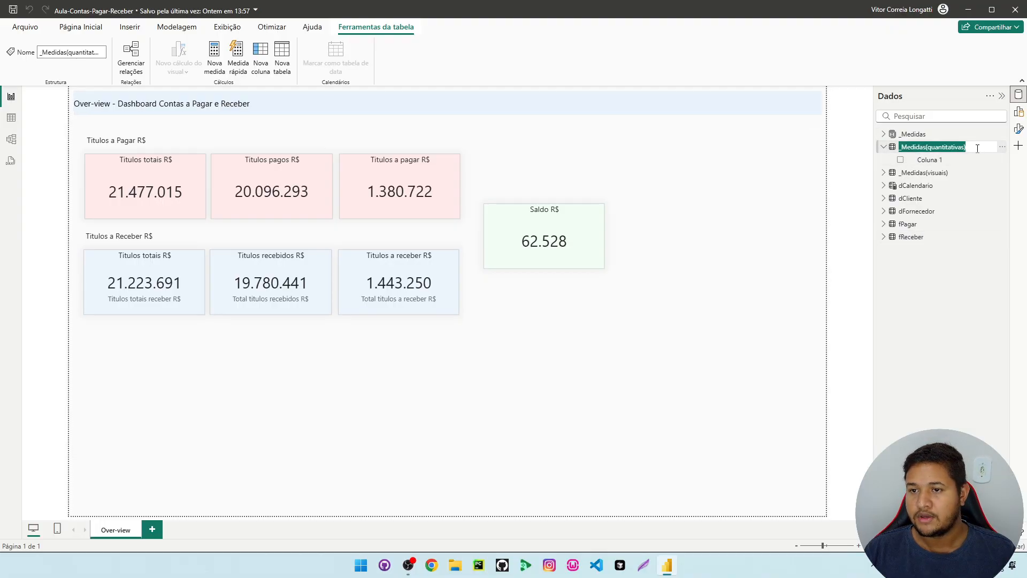
left_click(977, 148)
key("Return")
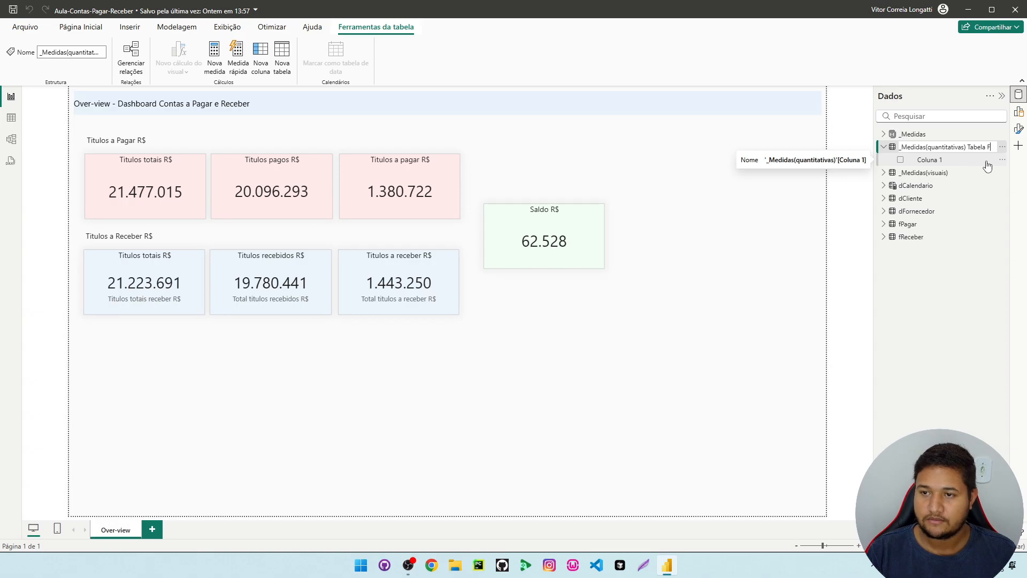
type("gar")
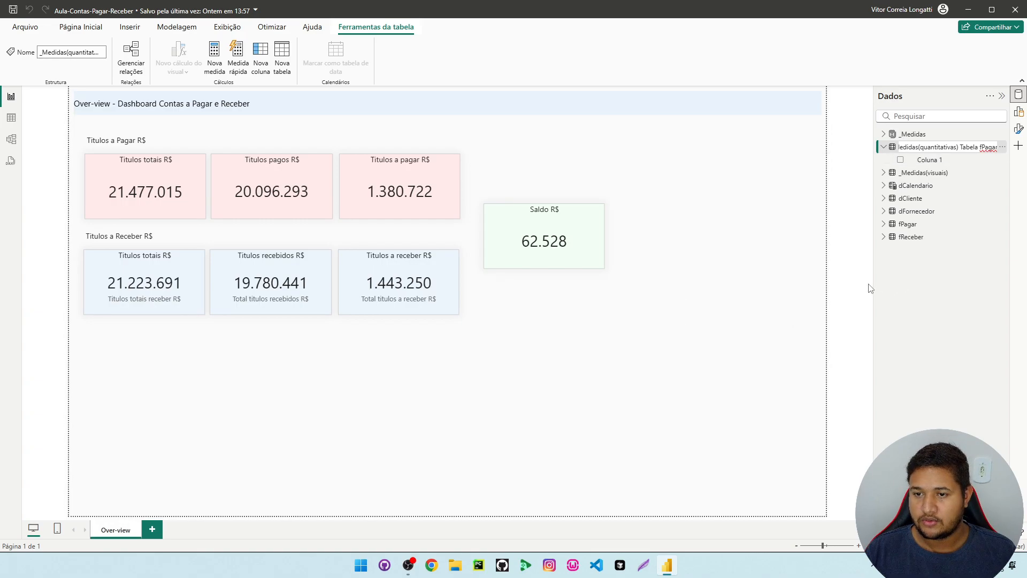
key("Return")
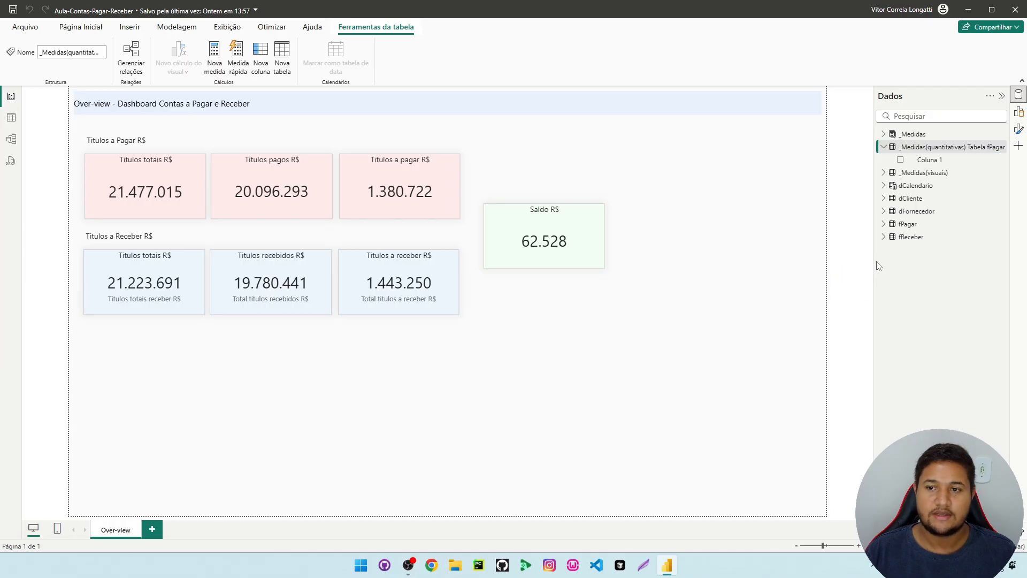
left_click_drag(873, 267, 808, 268)
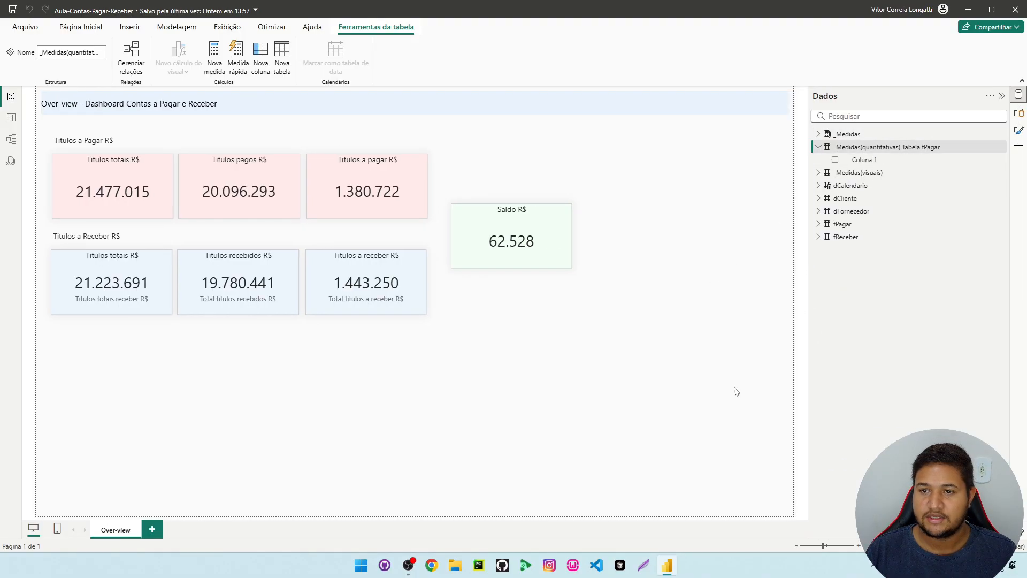
Create an empty table named "_Medidas(quantitativas) Tabela fReceber" and load it into the model
left_click(852, 224)
left_click(886, 148)
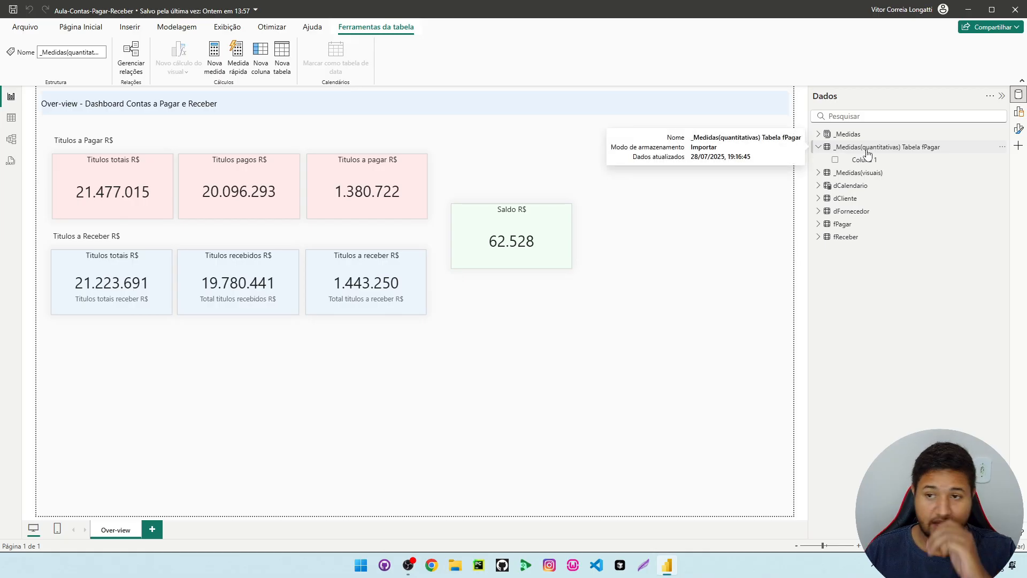
left_click(75, 27)
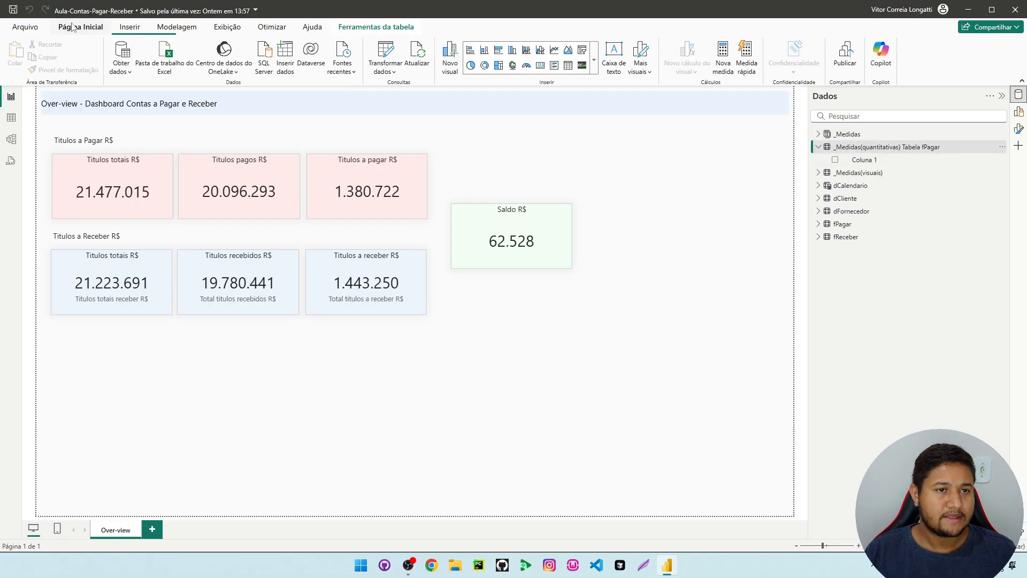
left_click(129, 26)
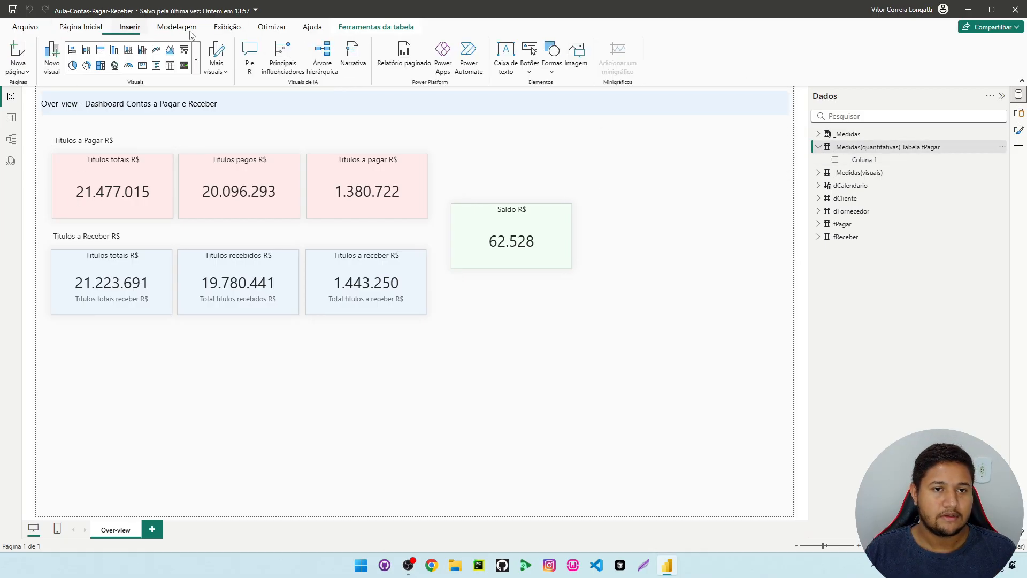
left_click(80, 27)
left_click(287, 54)
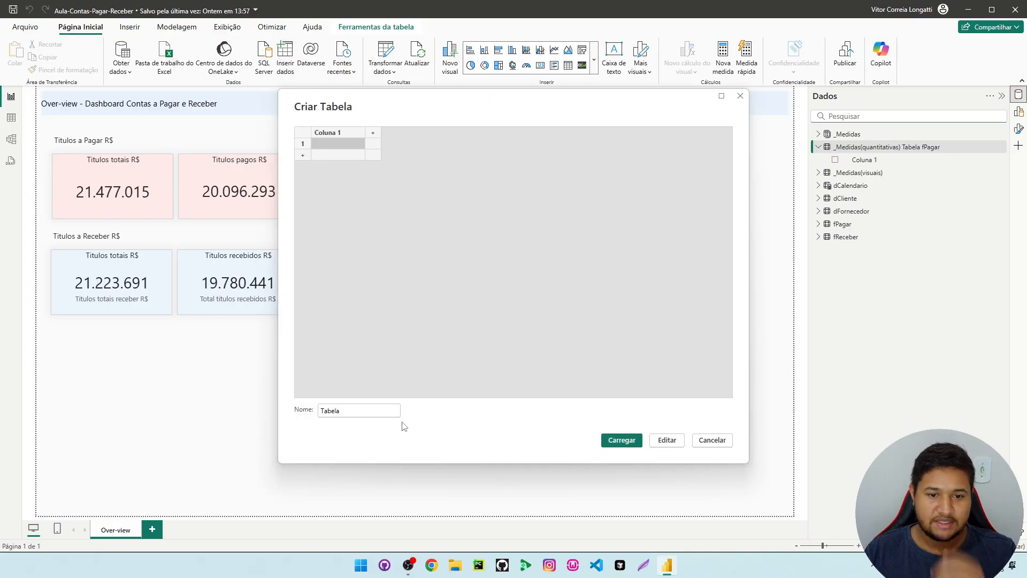
double_click(349, 413)
key("BackSpace")
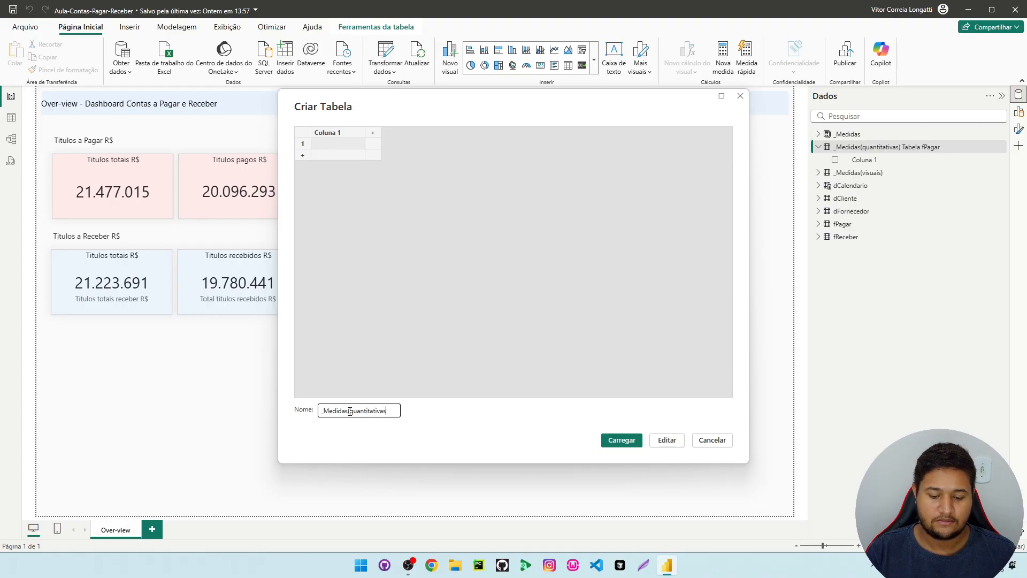
type("bela f")
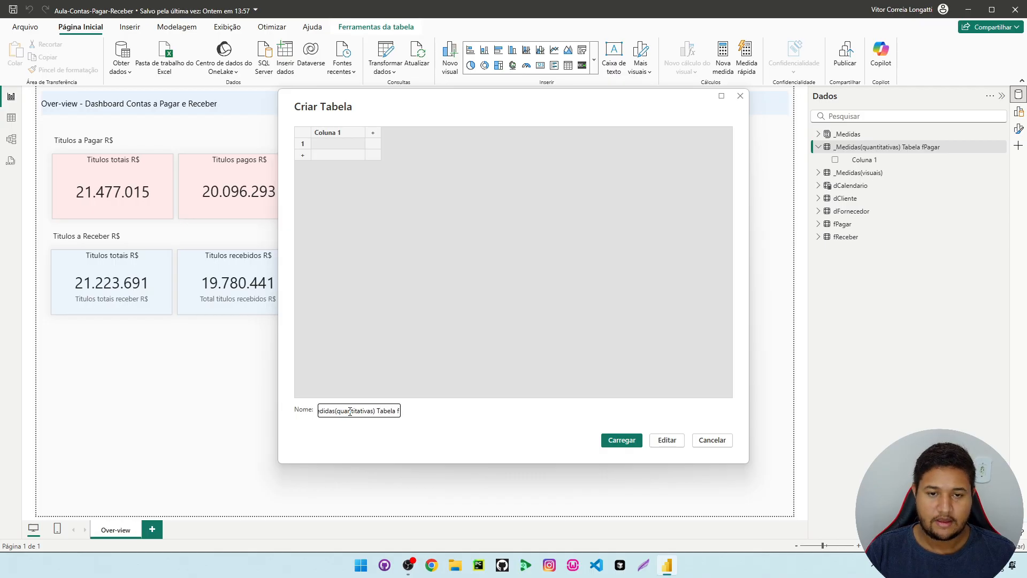
type("Receber")
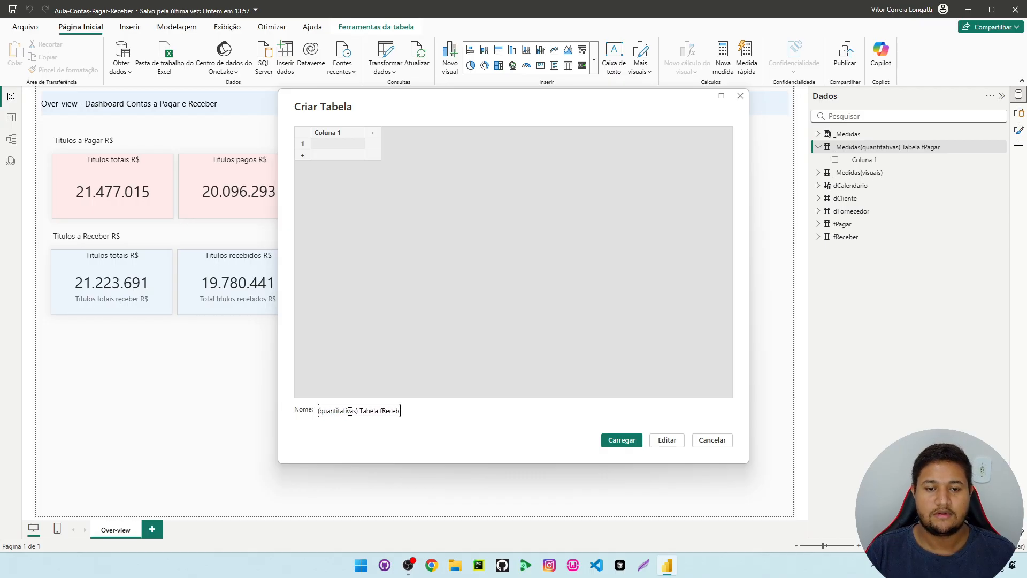
left_click(622, 444)
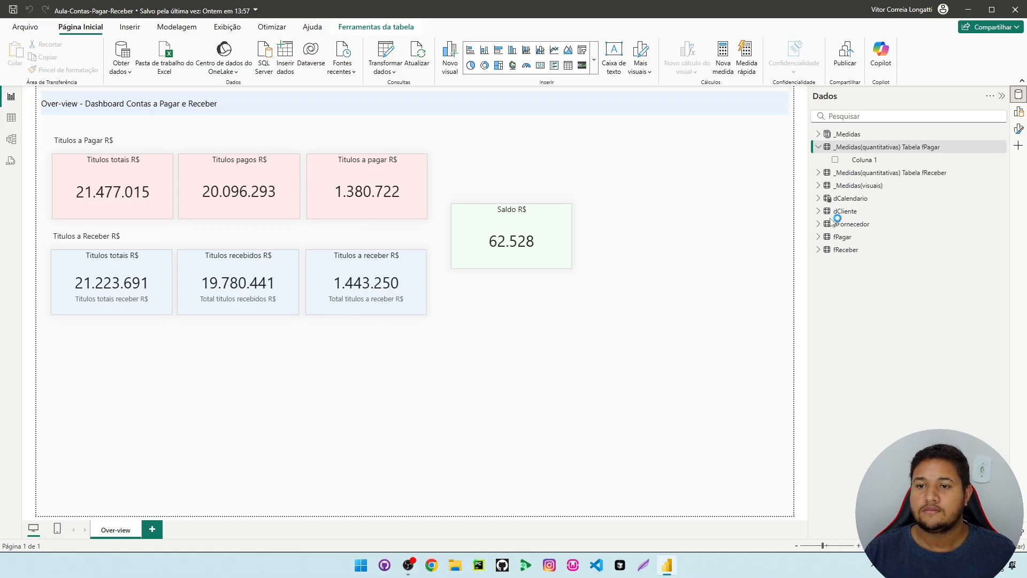
Expand the fReceber measures table and add a new measure to the "_Medidas(quantitativas) Tabela fPagar" table
left_click(818, 172)
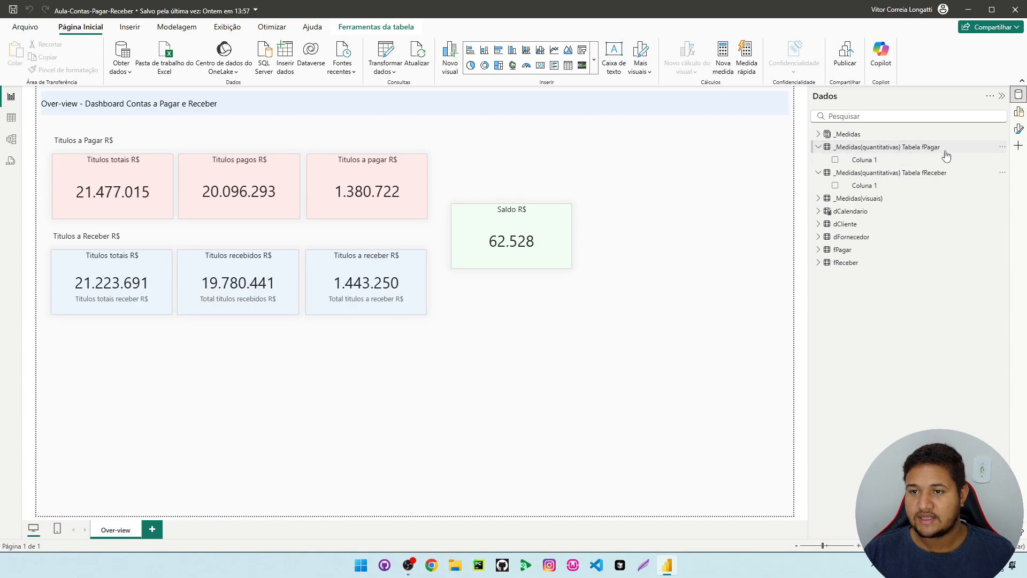
left_click(870, 163)
right_click(869, 162)
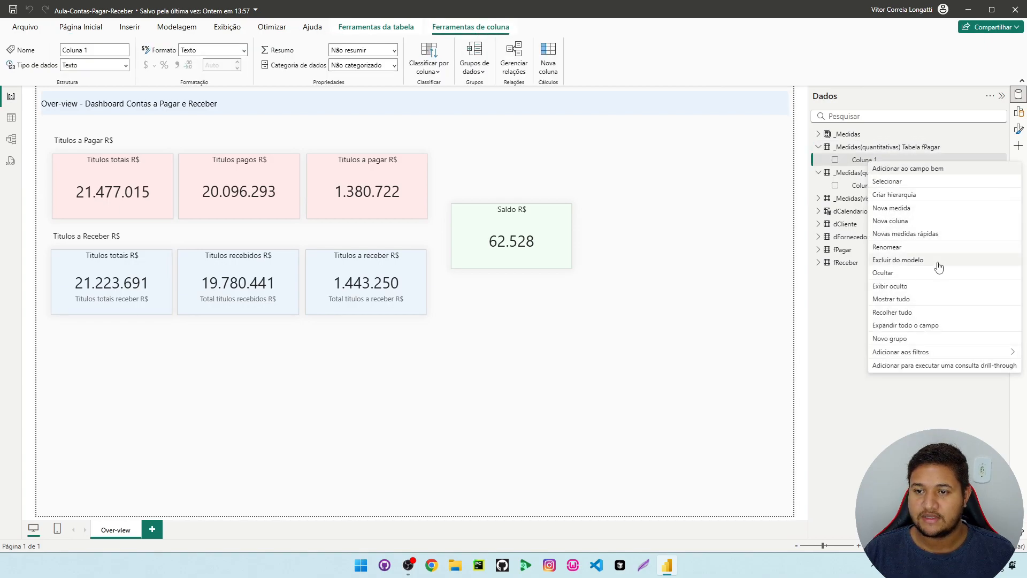
left_click(903, 209)
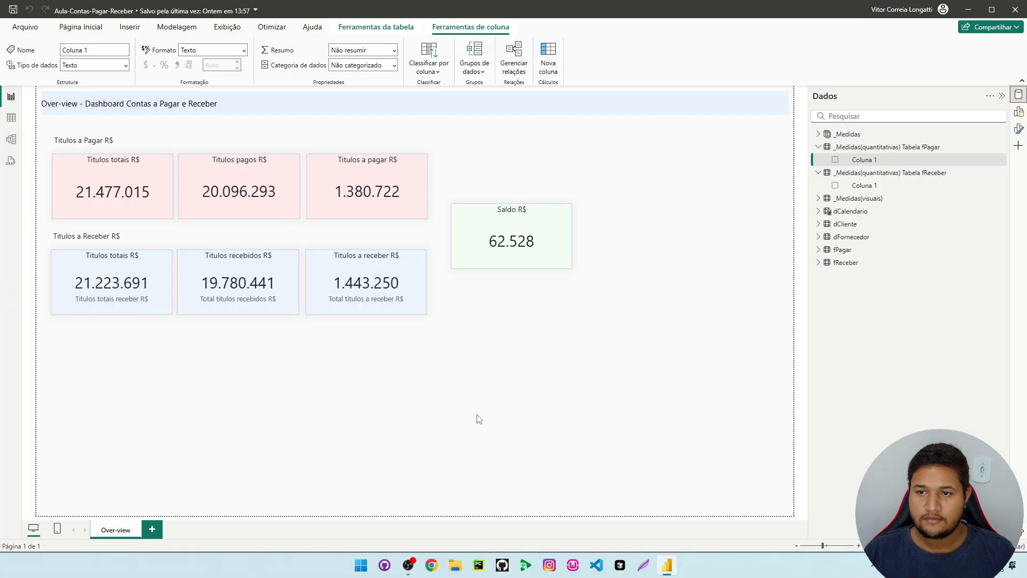
scroll(130, 92, "up", 3)
Name the new measure "qtde titulos fpagar" in its formula
double_click(119, 101)
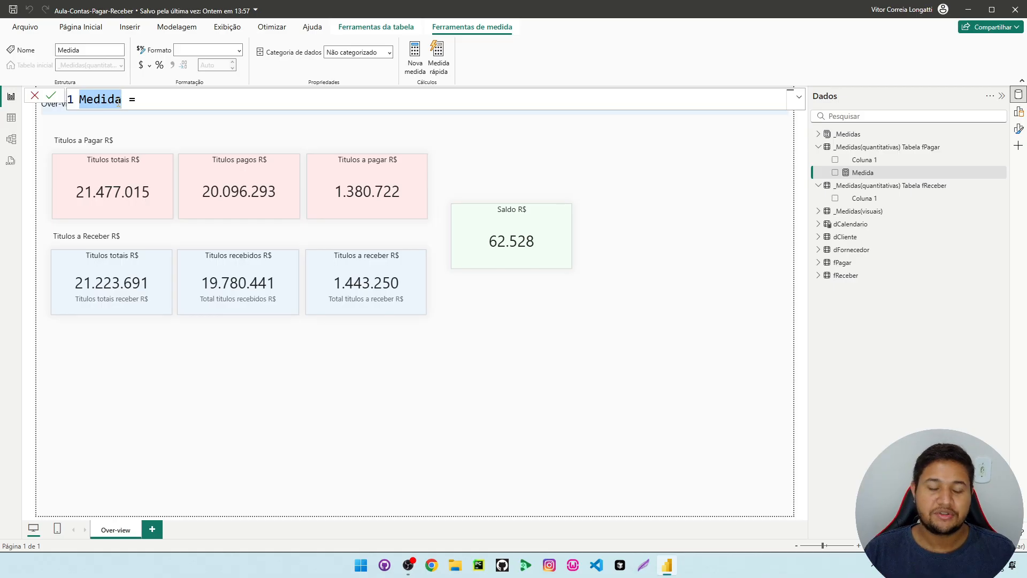
type("qd=")
key("BackSpace")
key("BackSpace")
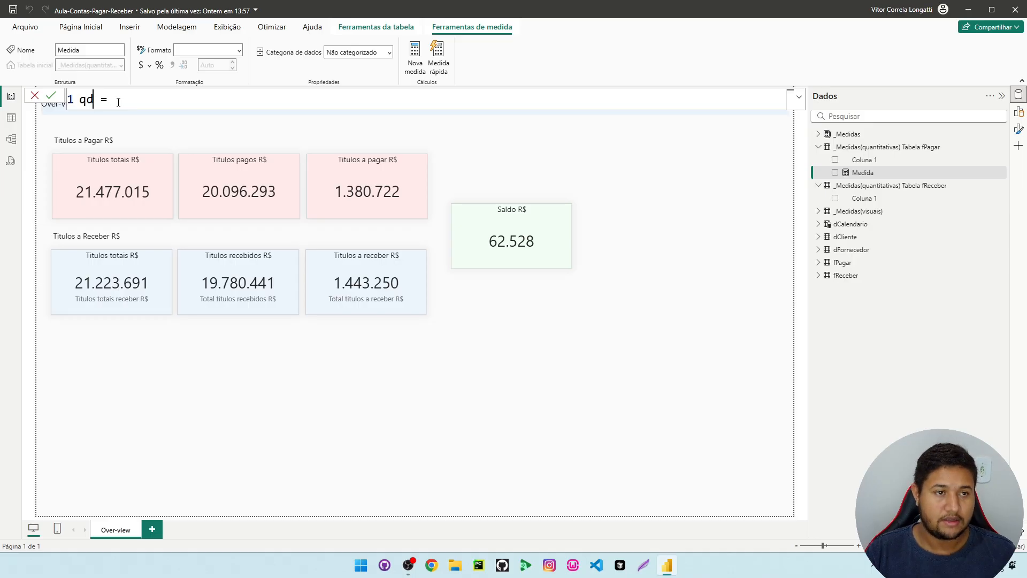
type("tde")
type(" titulo")
type("s to")
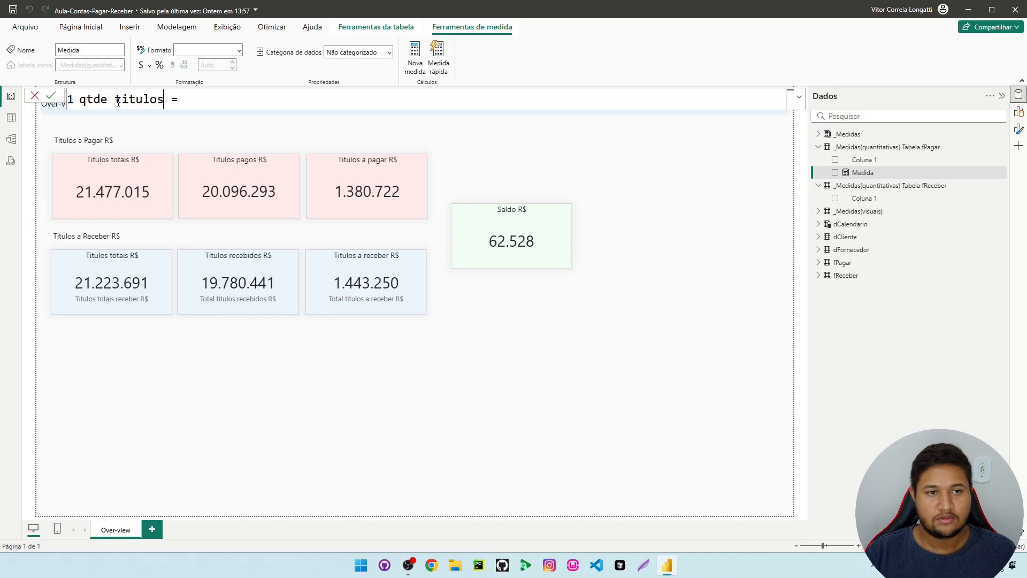
key("BackSpace")
key("BackSpace")
type("fpaga")
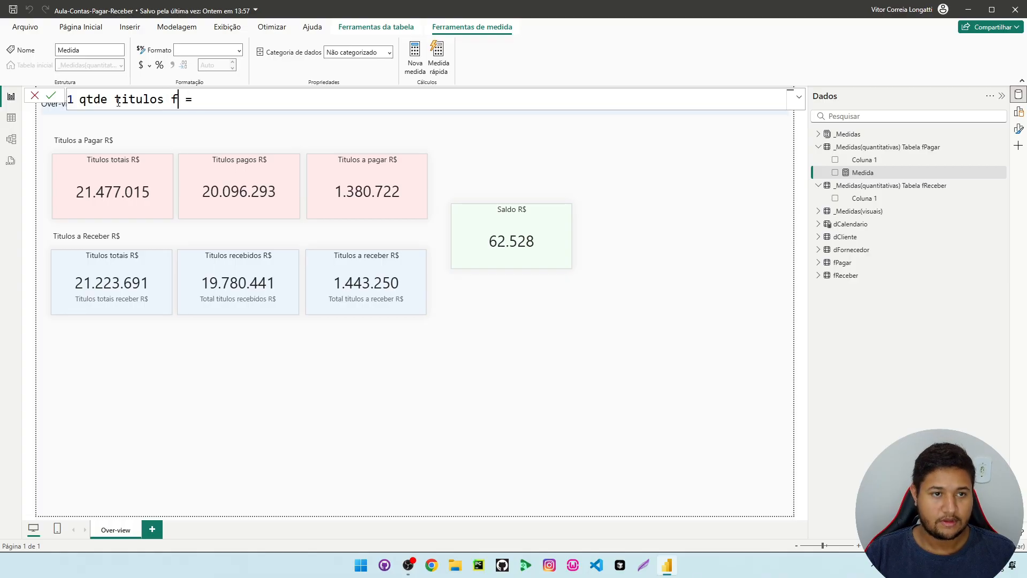
type("r")
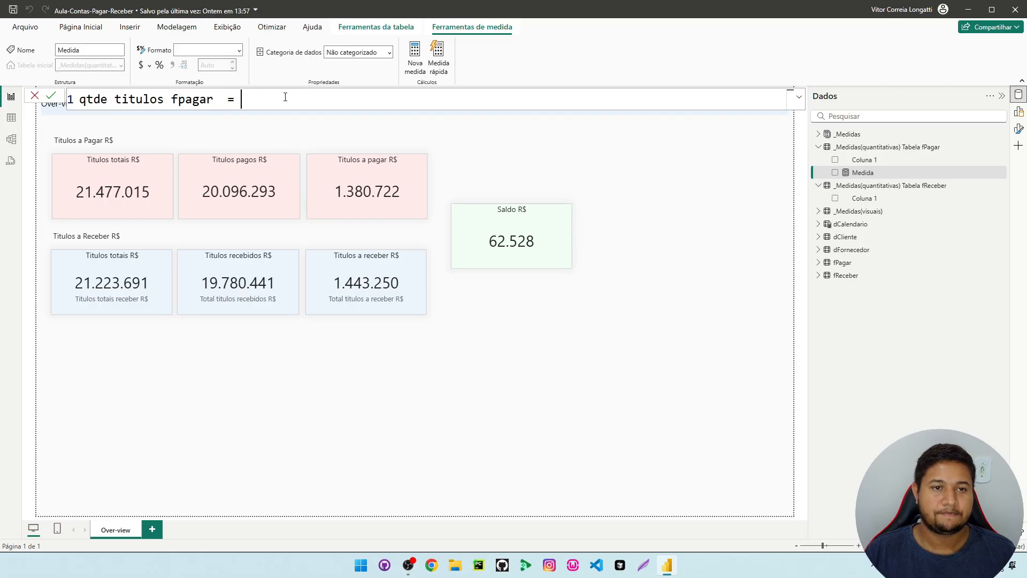
Define the qtde titulos fpagar measure as COUNTROWS(fPagar), starting on a separate line, and commit the formula
key("shift+Return")
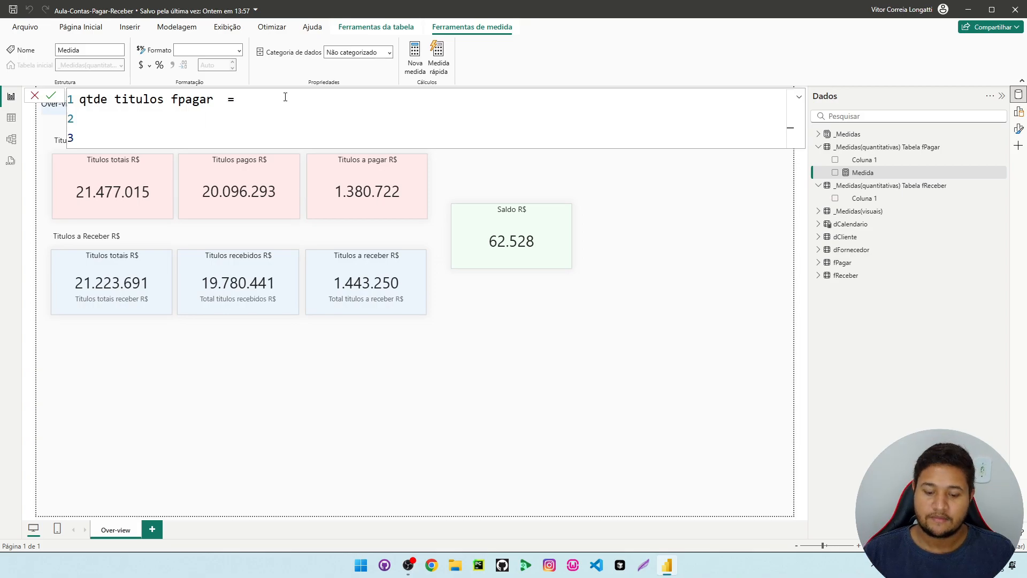
type("coun")
key("Down")
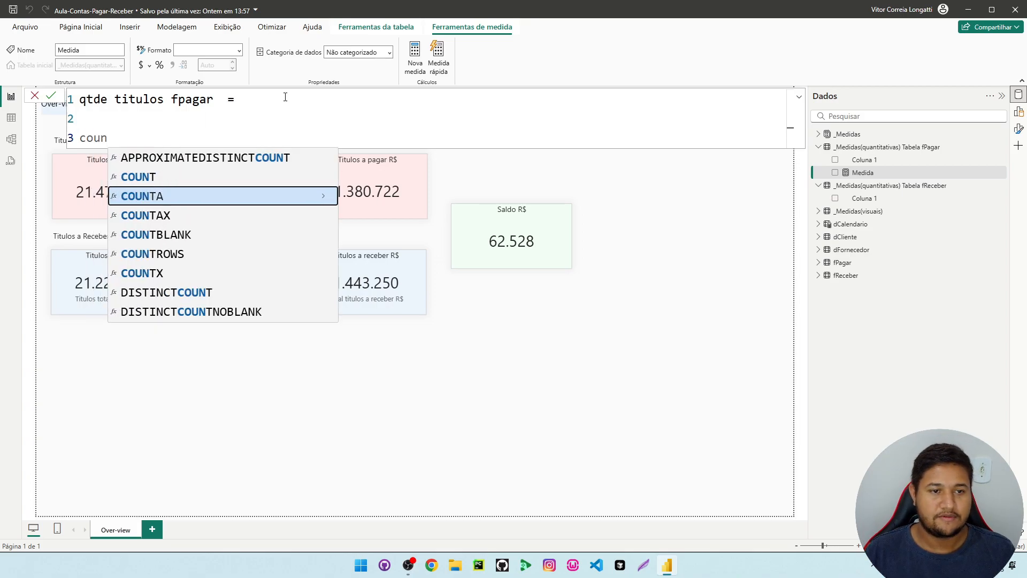
key("Down")
key("Down")
key("Down")
key("Tab")
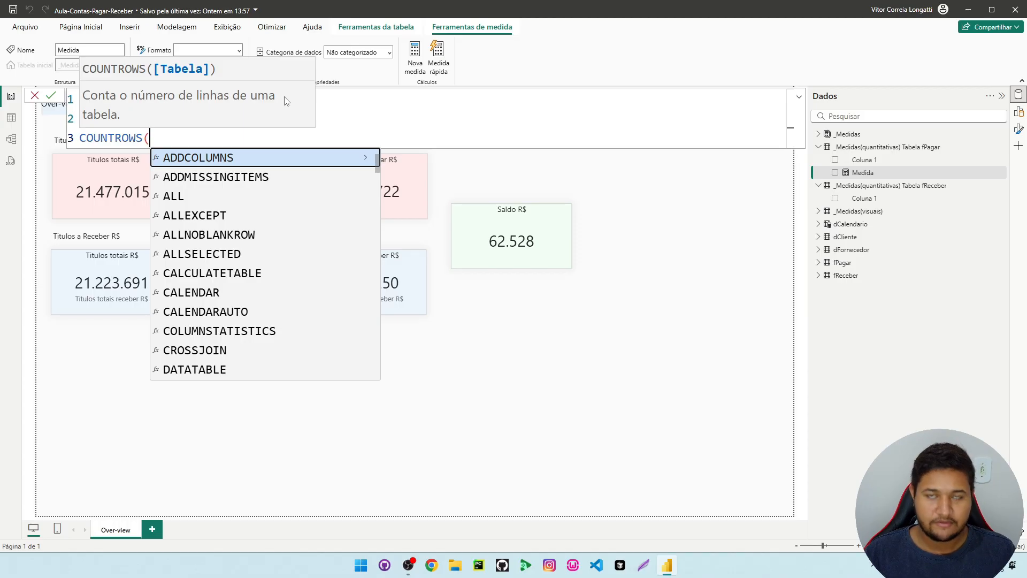
key("shift+Return")
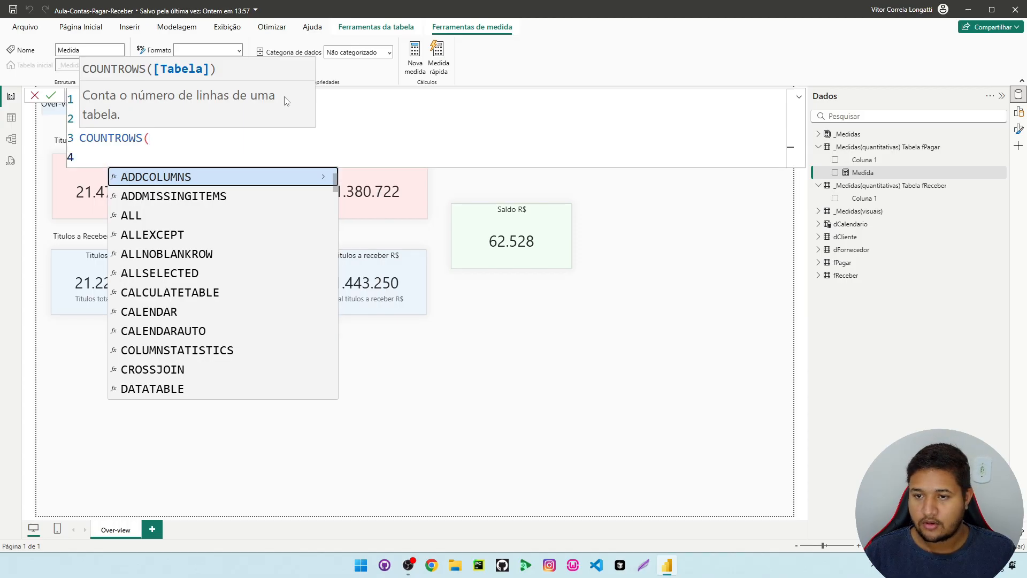
type("fou")
key("BackSpace")
key("BackSpace")
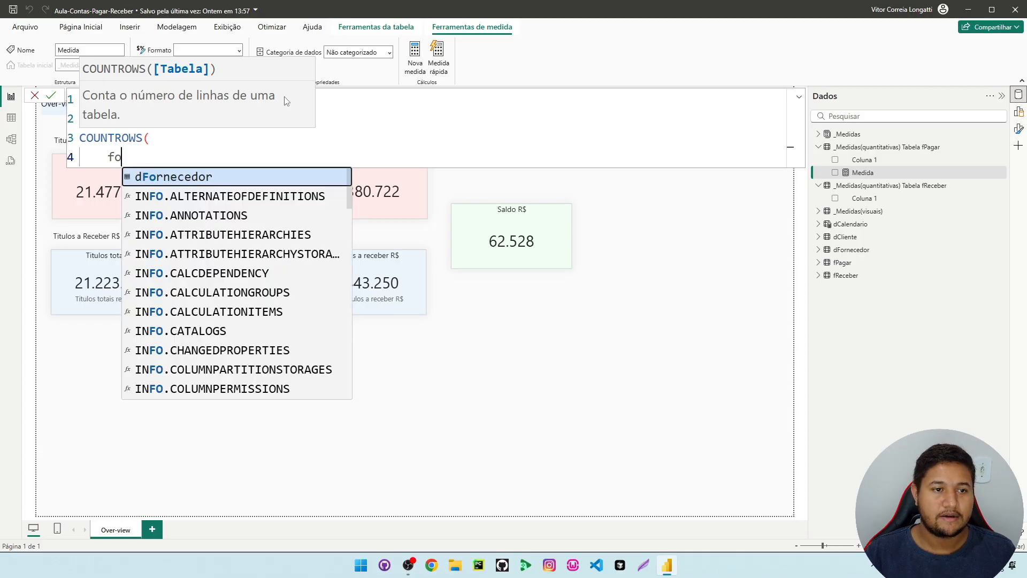
type("pa")
key("Tab")
type(")")
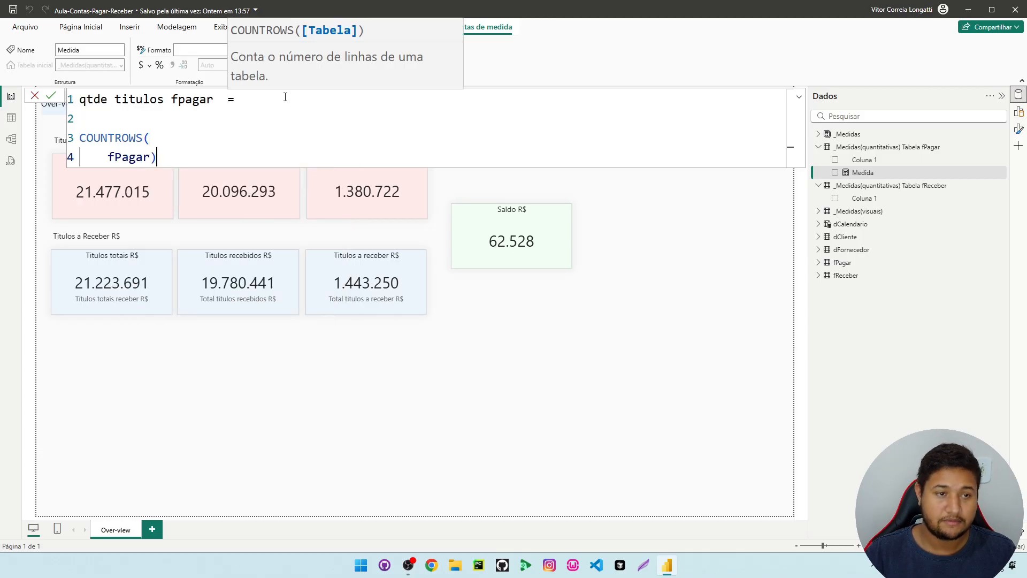
key("Return")
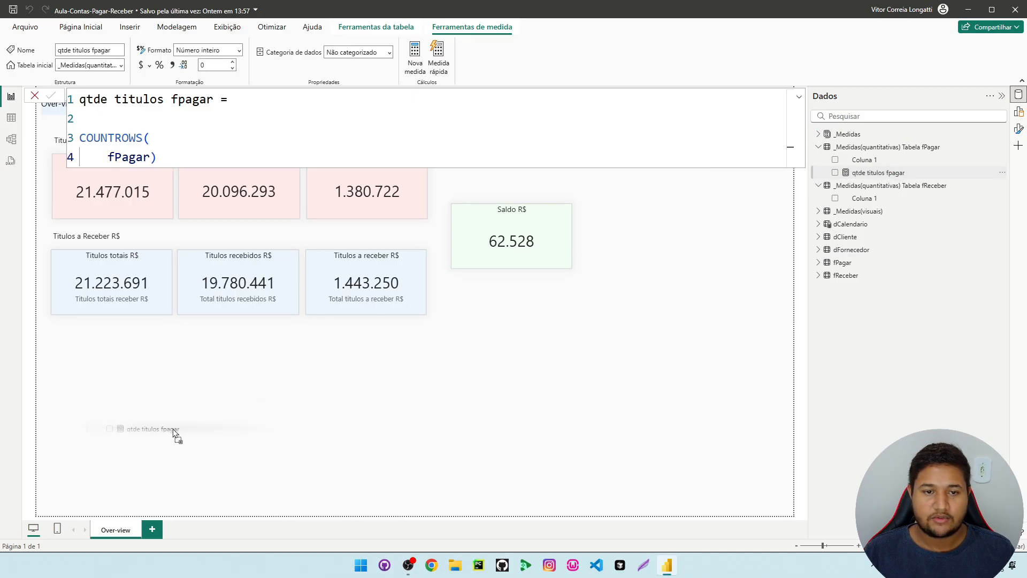
Place the qtde titulos fpagar measure as a card visual in the empty area below the Titulos a Receber cards
left_click_drag(174, 432, 106, 412)
left_click(285, 394)
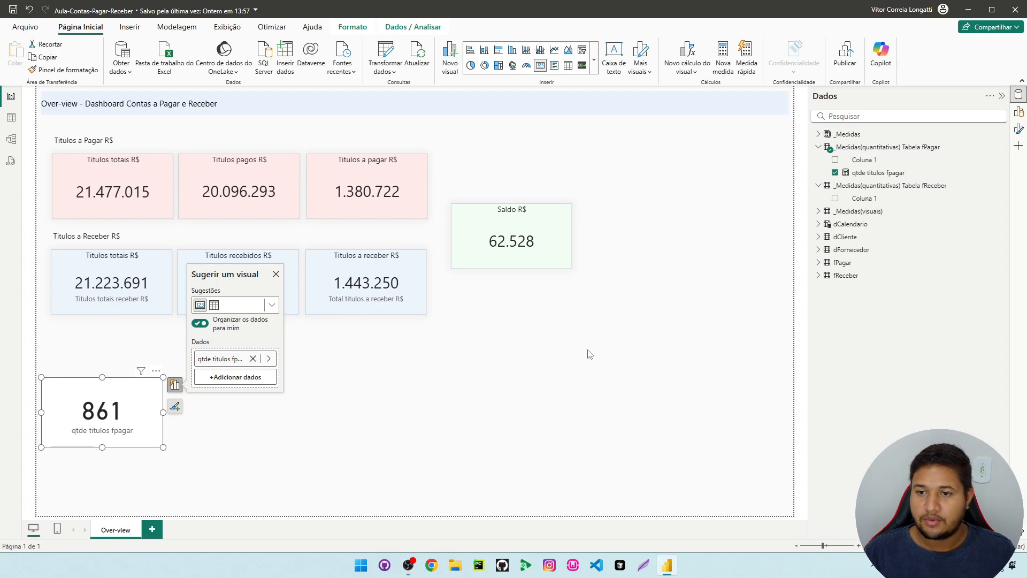
Open the fPagar table in the table view and check its row count against the card's value
left_click(855, 267)
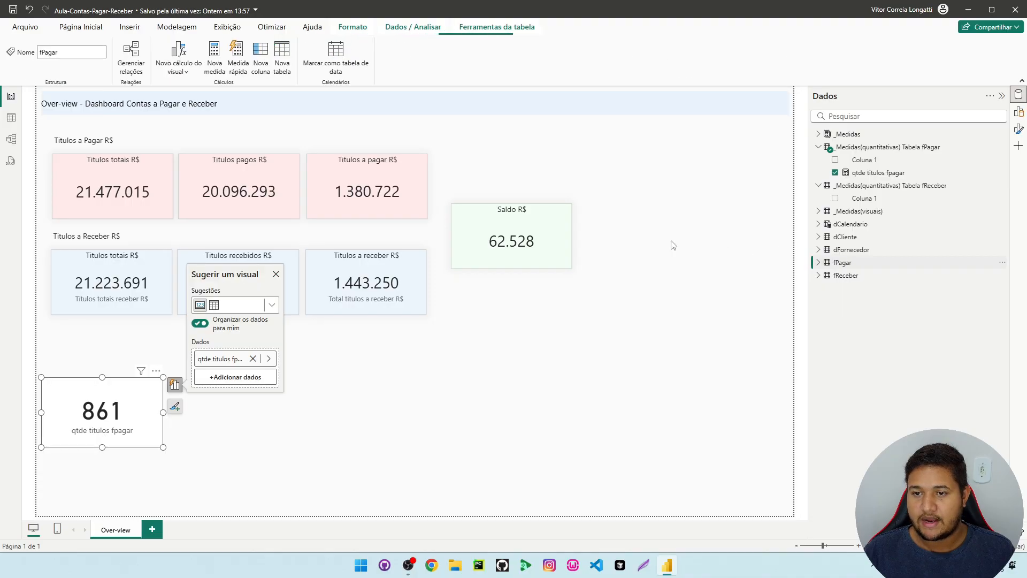
left_click(10, 119)
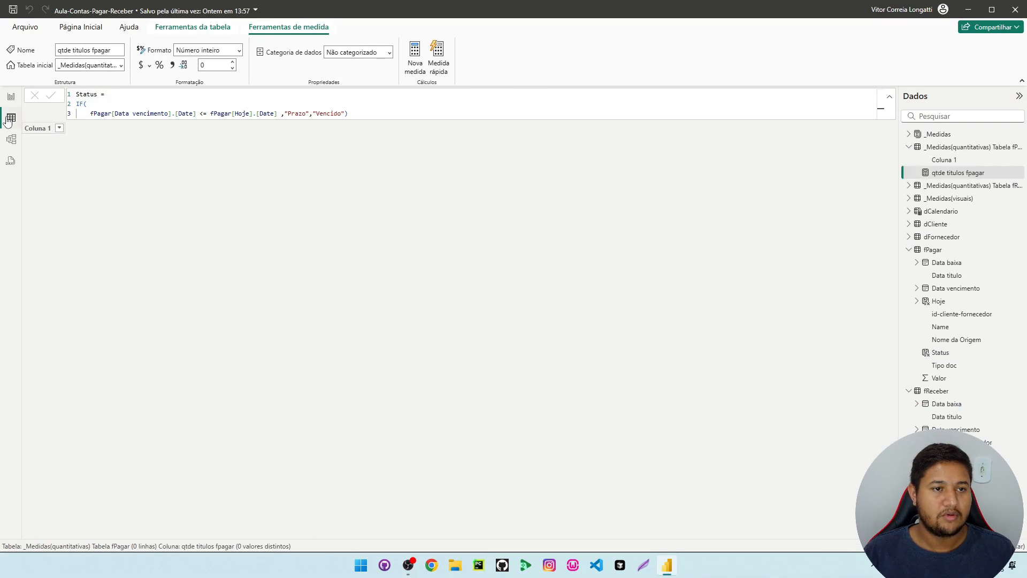
left_click(935, 250)
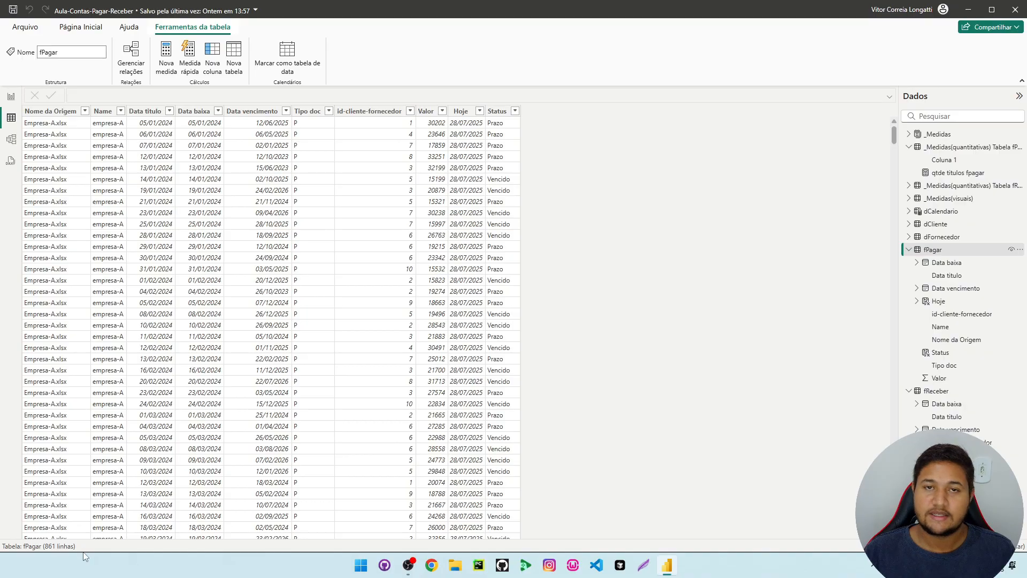
Return to the report and align the qtde titulos fpagar card beneath the Titulos totais cards
left_click(10, 97)
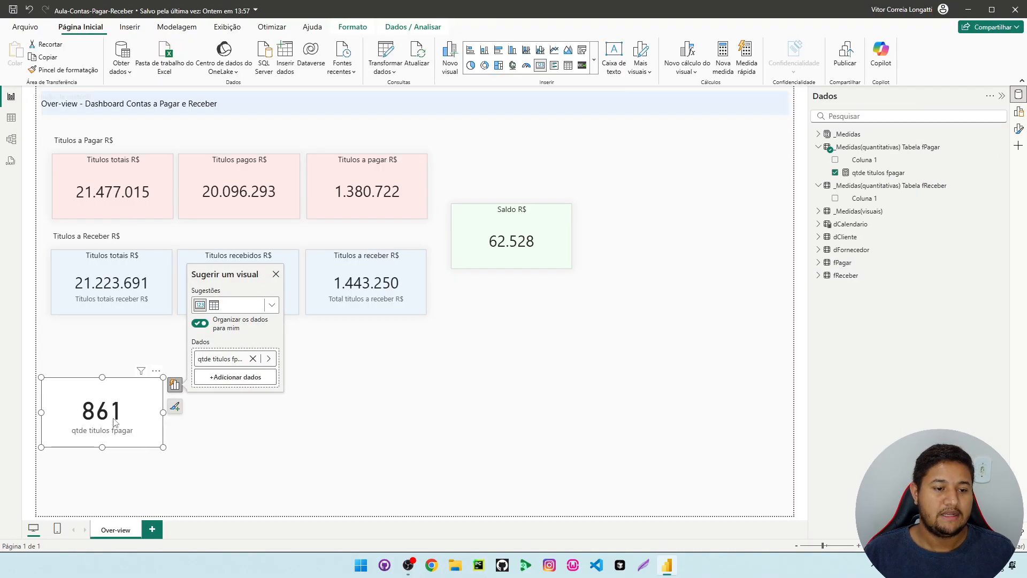
left_click_drag(105, 405, 115, 405)
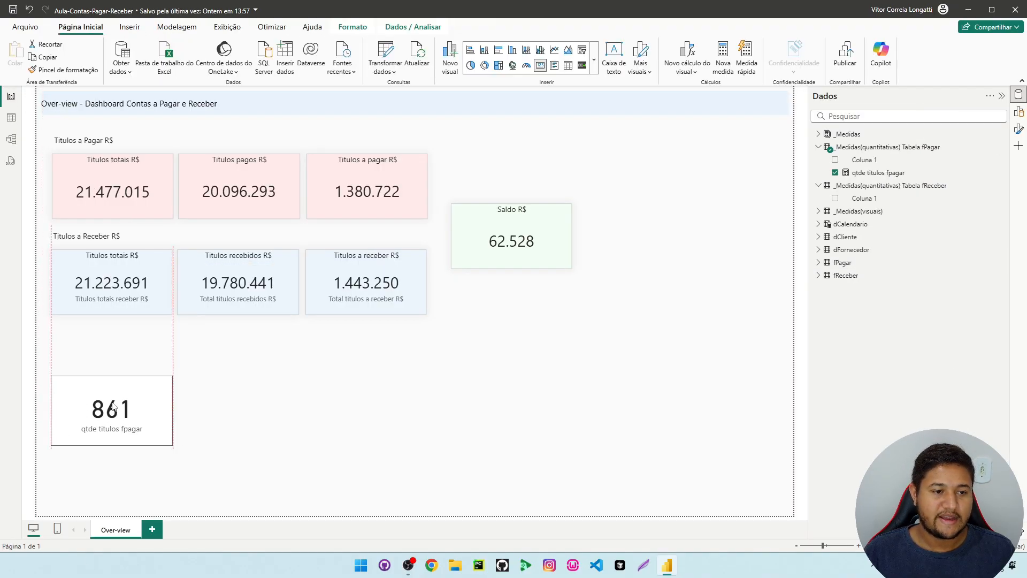
Create another measure in the fPagar measures table from a copy of the qtde titulos fpagar formula
left_click(907, 174)
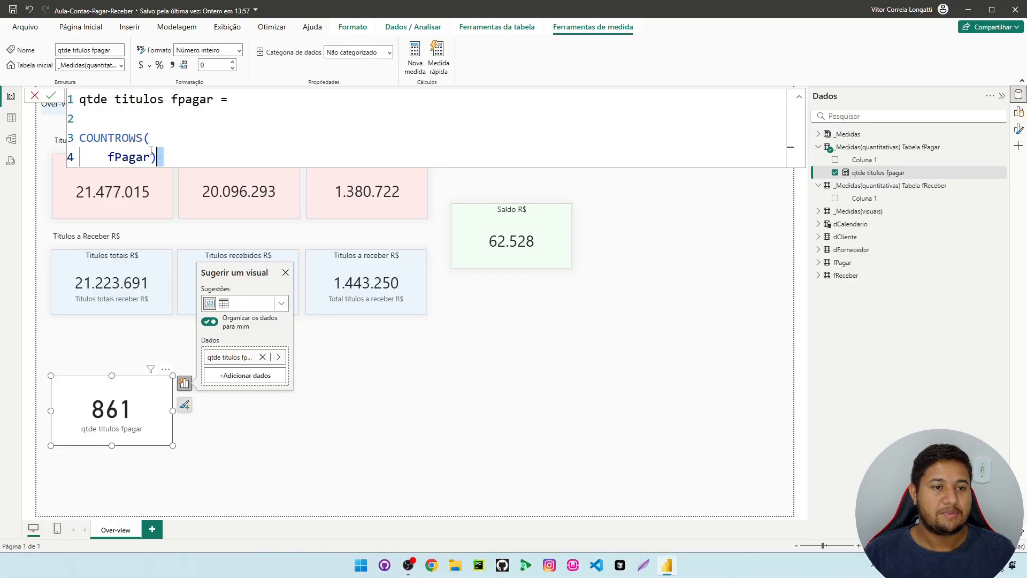
left_click_drag(163, 158, 79, 99)
key("ctrl+c")
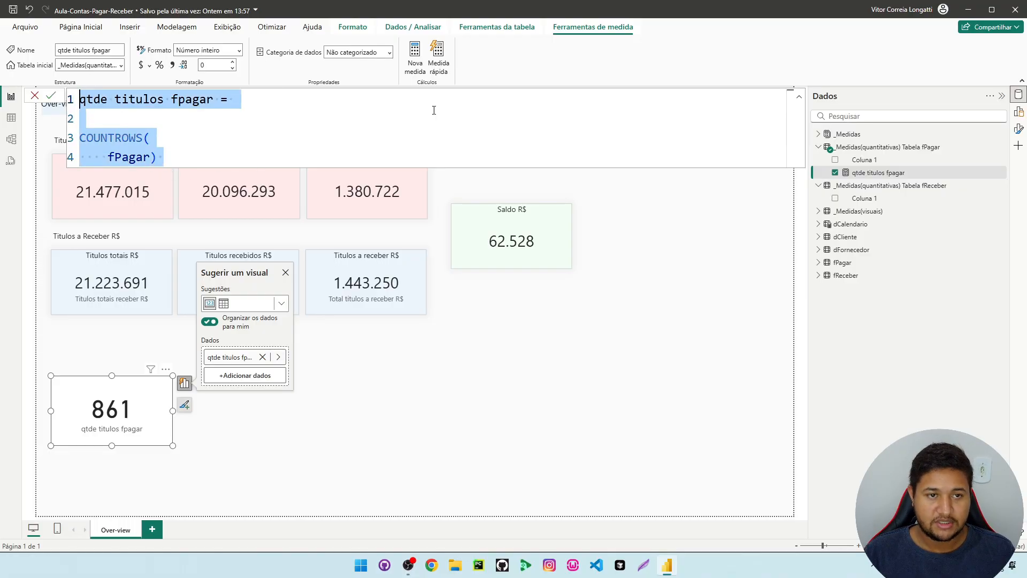
right_click(901, 172)
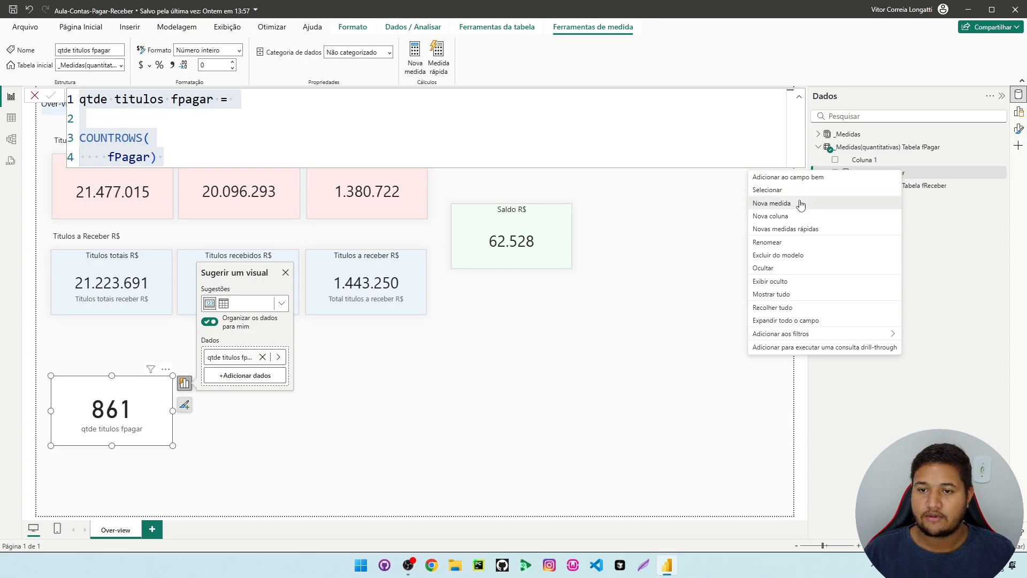
key("Escape")
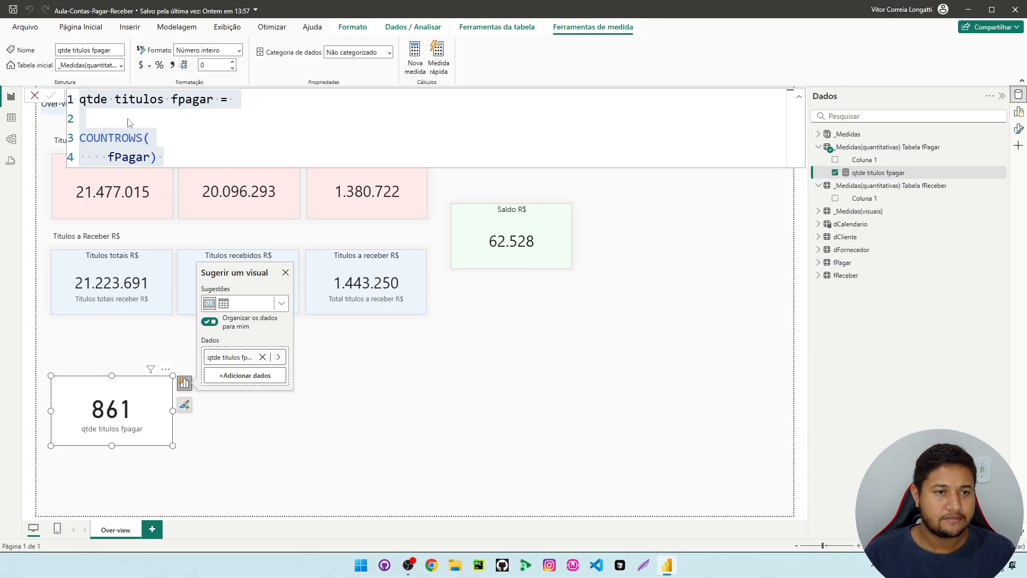
key("ctrl+v")
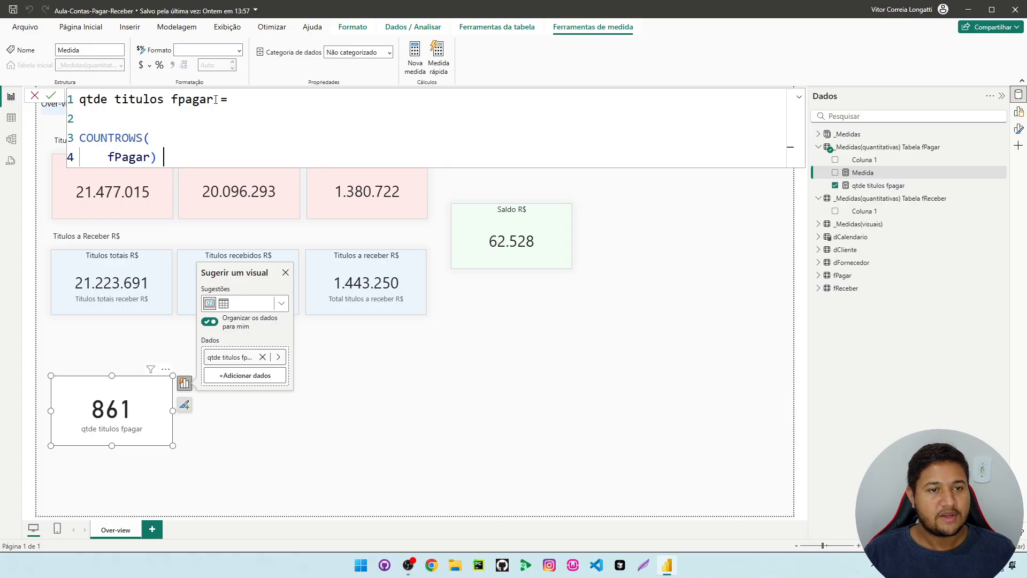
Change the copied formula's measure name to "qtde titulos pagos fpagar"
double_click(172, 99)
left_click(171, 99)
type("pagos")
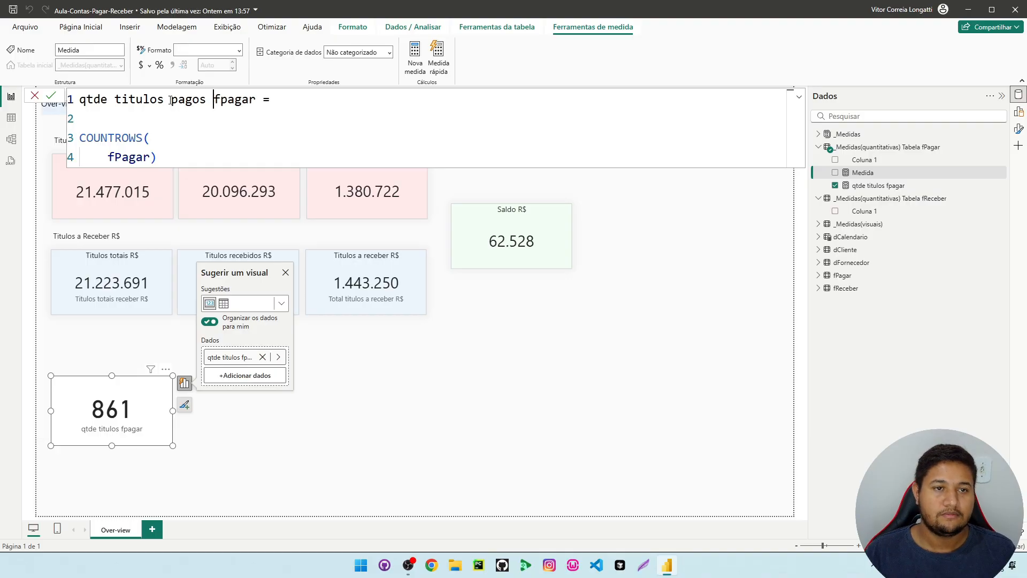
Wrap the COUNTROWS(fPagar) expression in a CALCULATE function that opens on line 2
left_click_drag(157, 159, 135, 137)
left_click(100, 115)
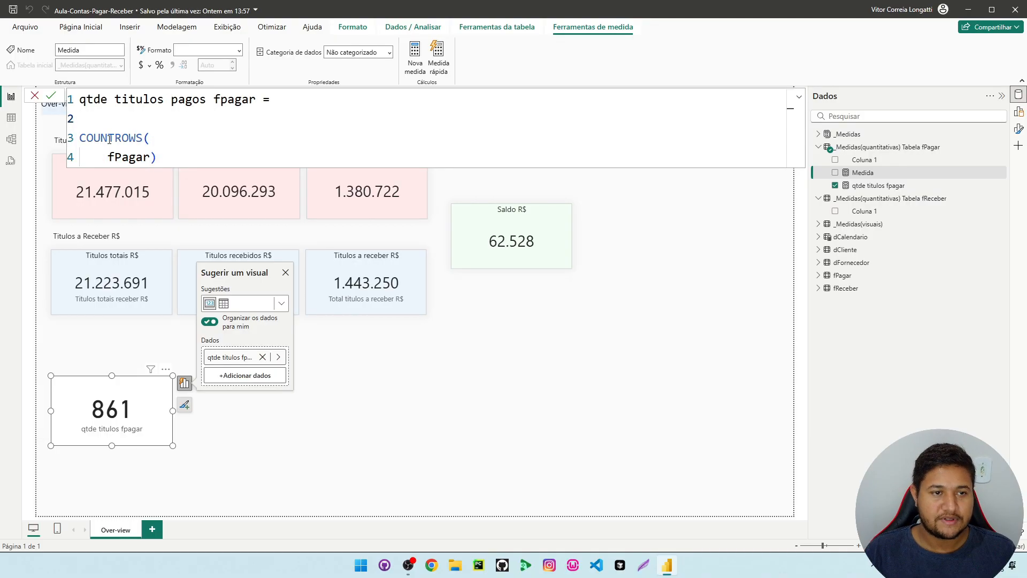
type("ca")
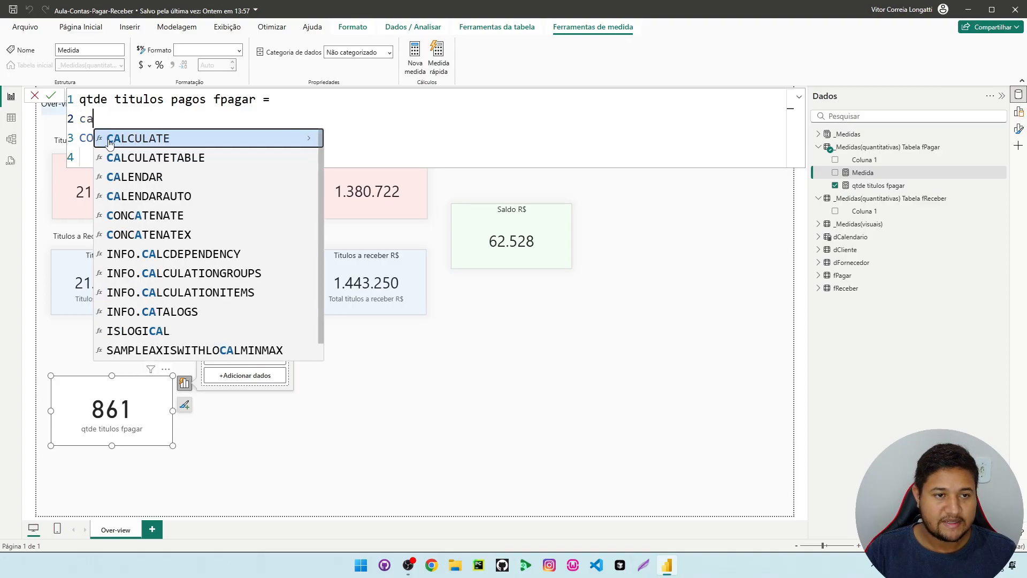
left_click(109, 140)
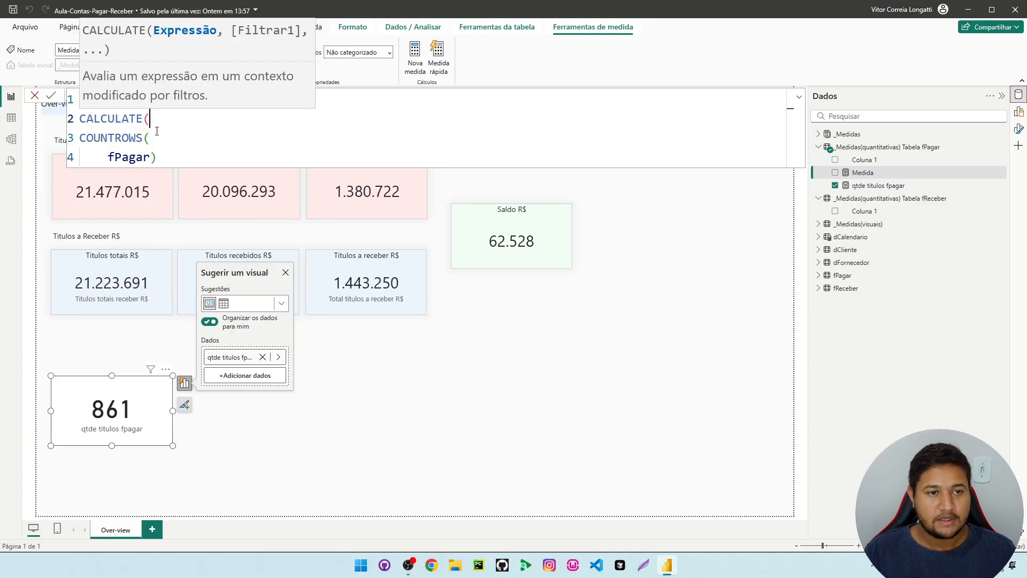
left_click_drag(165, 156, 70, 138)
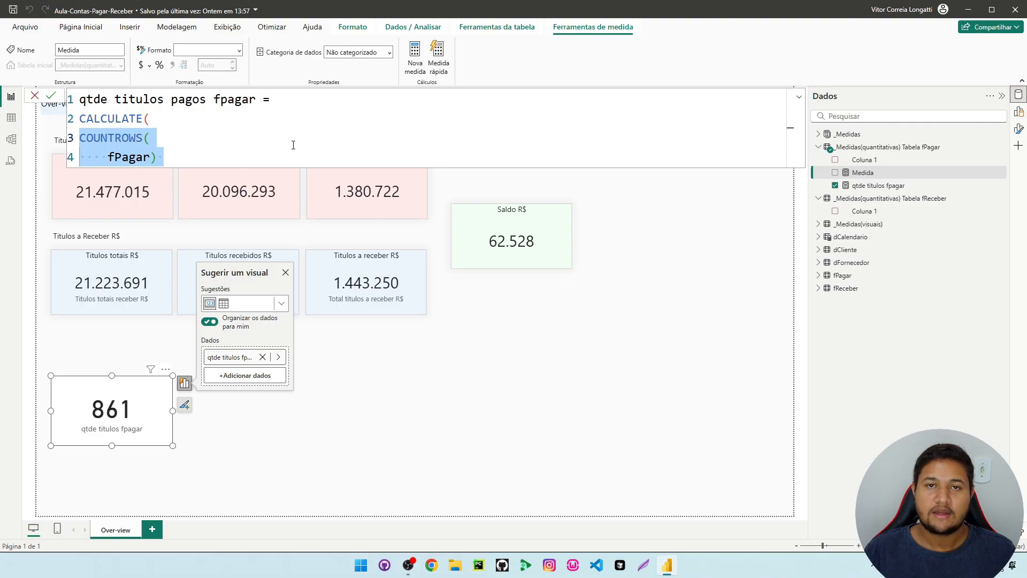
left_click(167, 152)
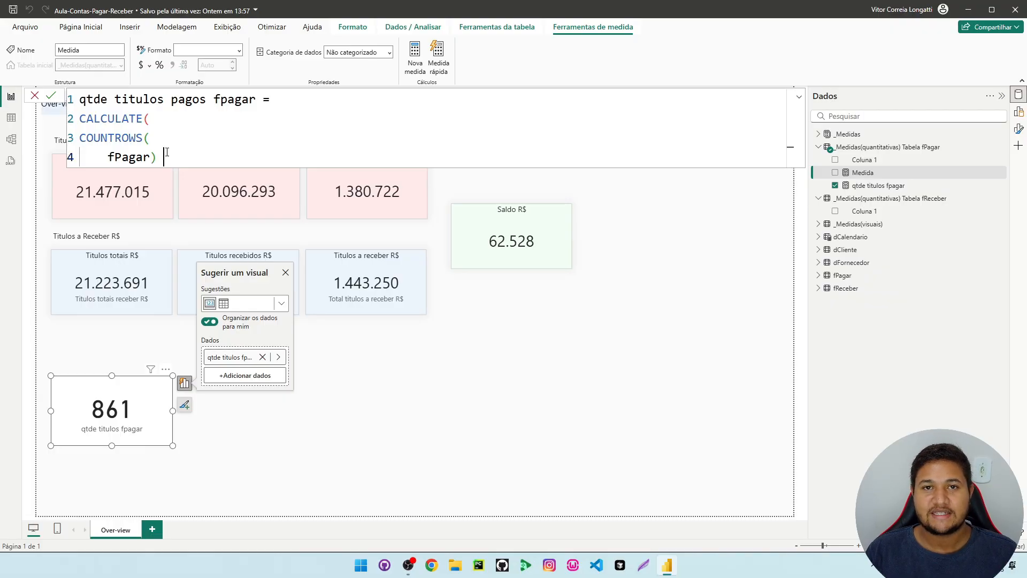
Add the filter fPagar[Data baixa] <> BLANK() on a separate line of the CALCULATE and close the formula
type(",")
key("shift+Return")
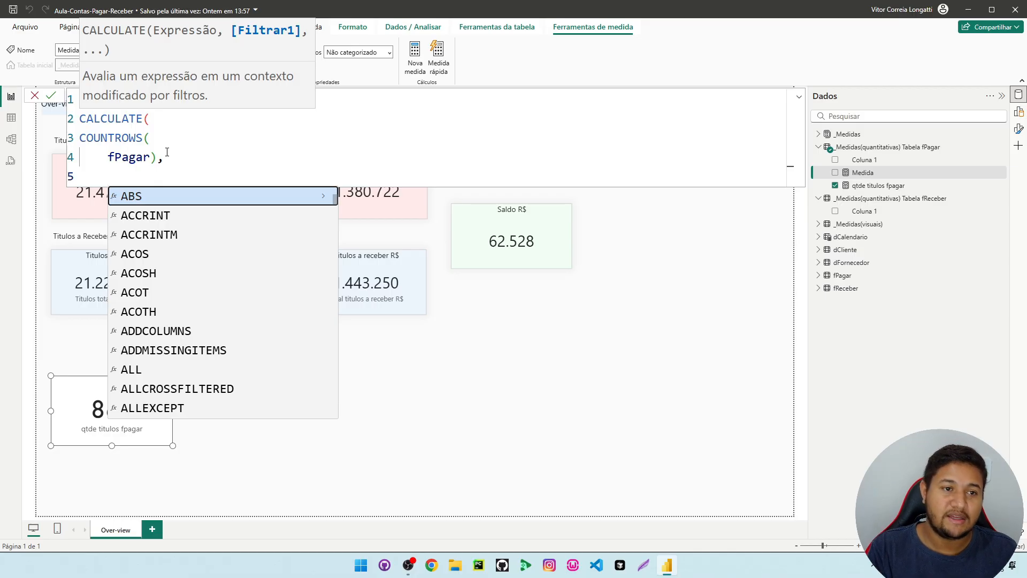
key("BackSpace")
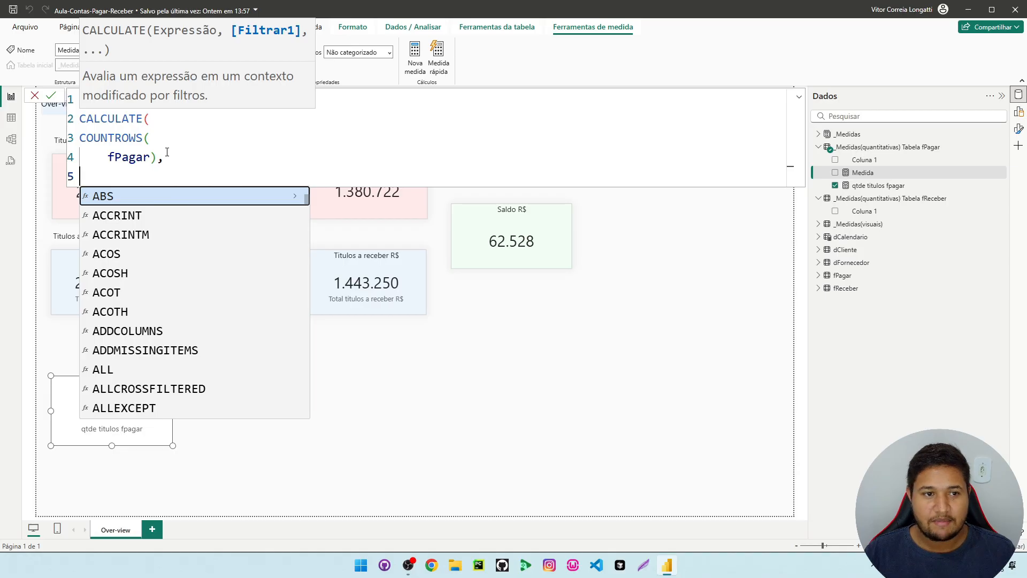
type("fp")
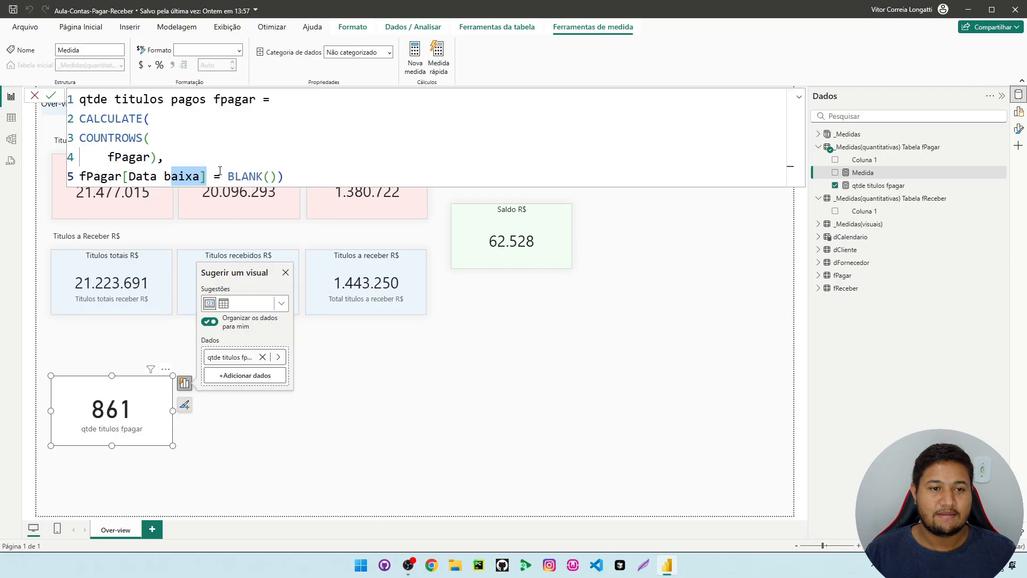
left_click(219, 170)
key("BackSpace")
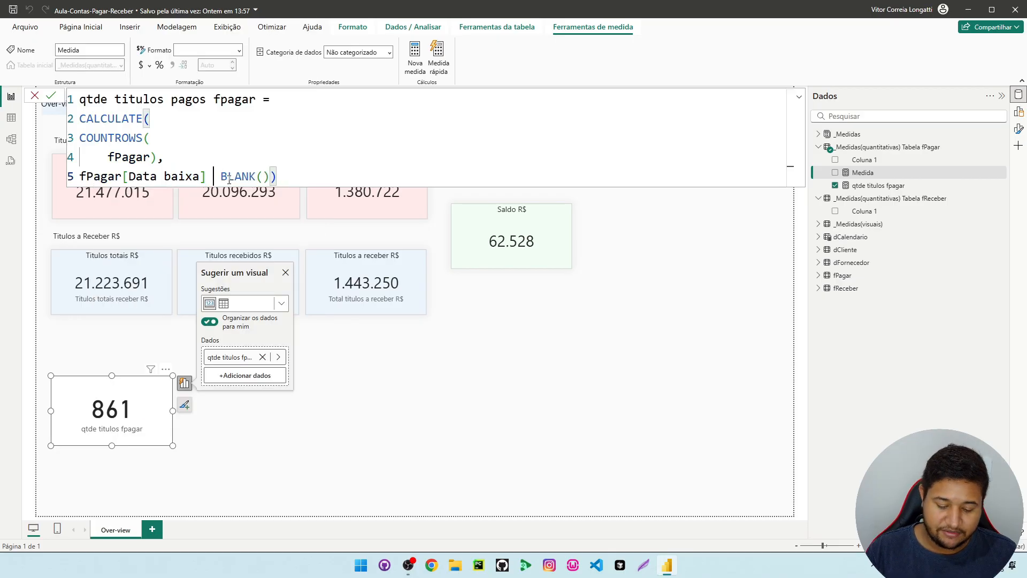
type("<>")
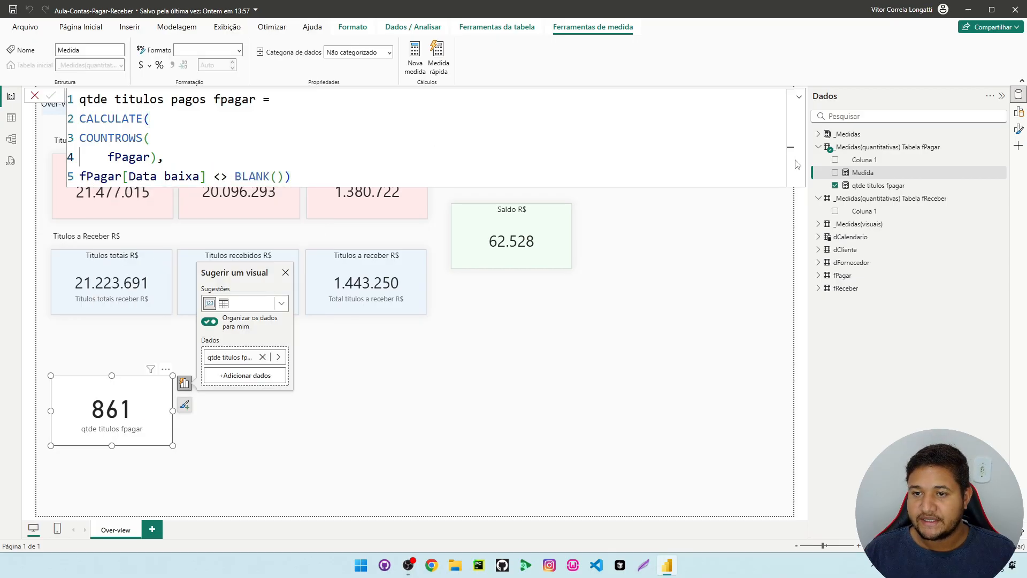
Commit the qtde titulos pagos fpagar measure and place it as a card beside the qtde titulos fpagar card
left_click(874, 175)
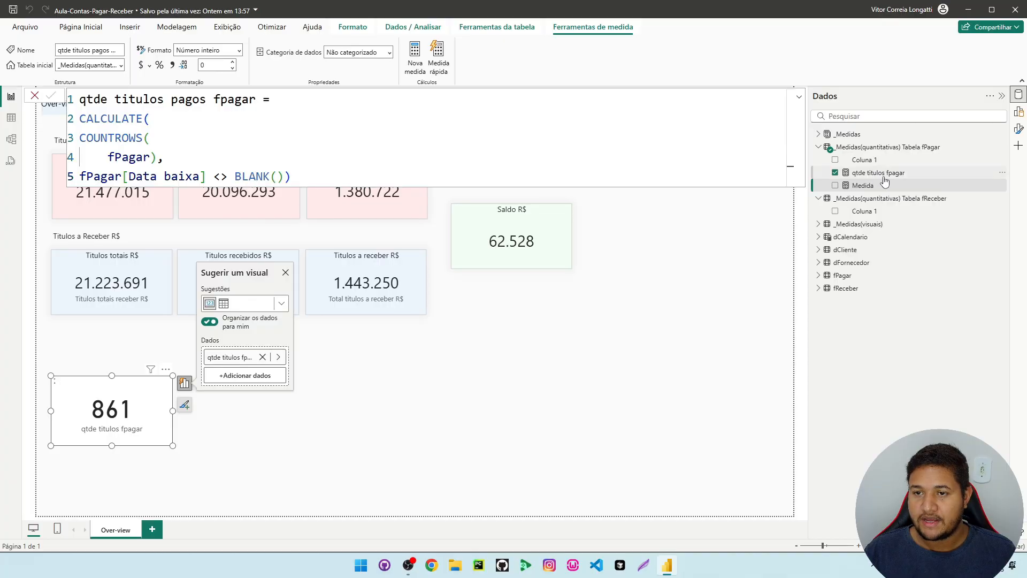
left_click(365, 434)
left_click_drag(383, 433, 255, 434)
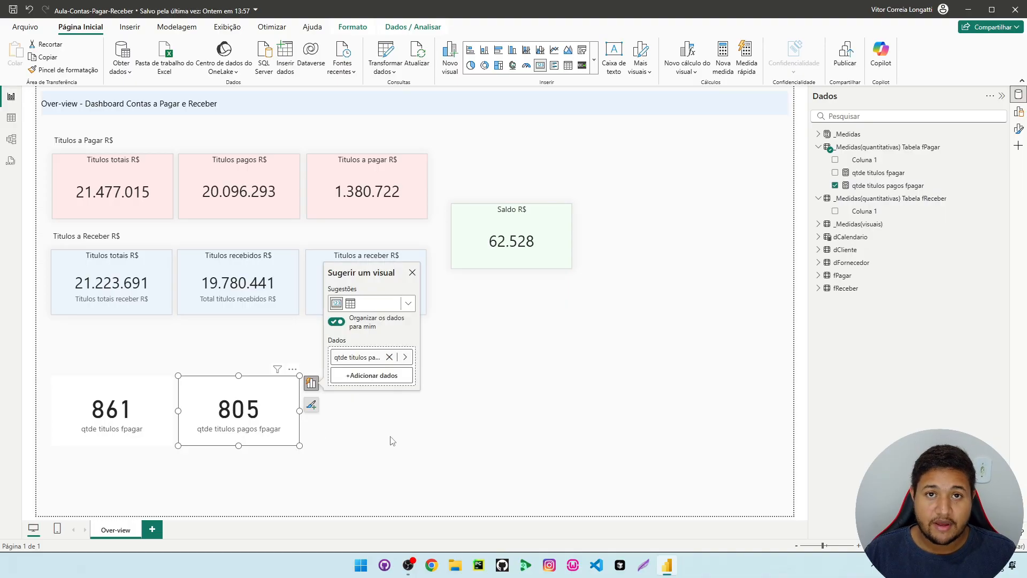
Check the paid-title count by filtering blank dates out of fPagar's Data baixa column, and return to the report
left_click(12, 118)
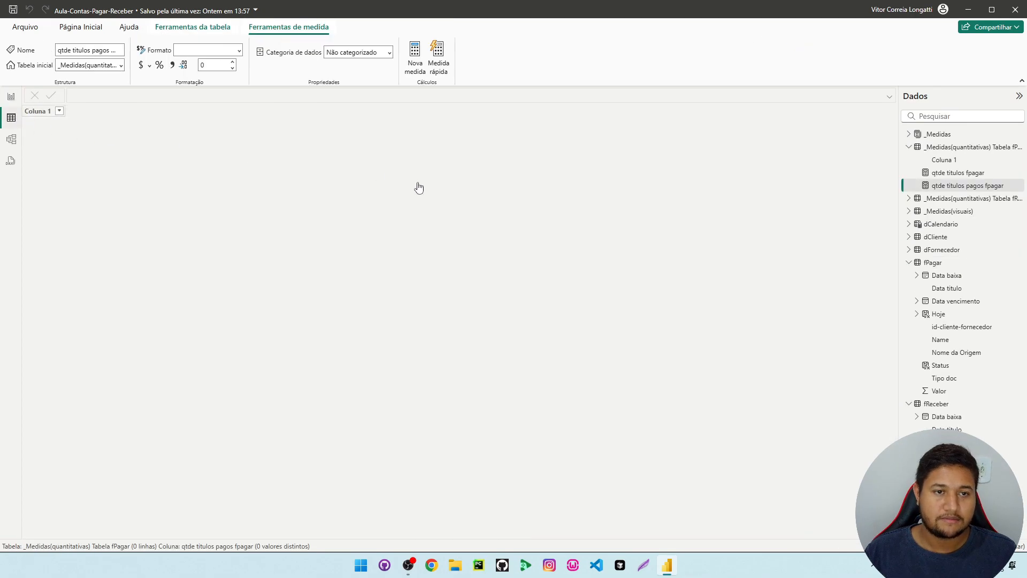
left_click(942, 261)
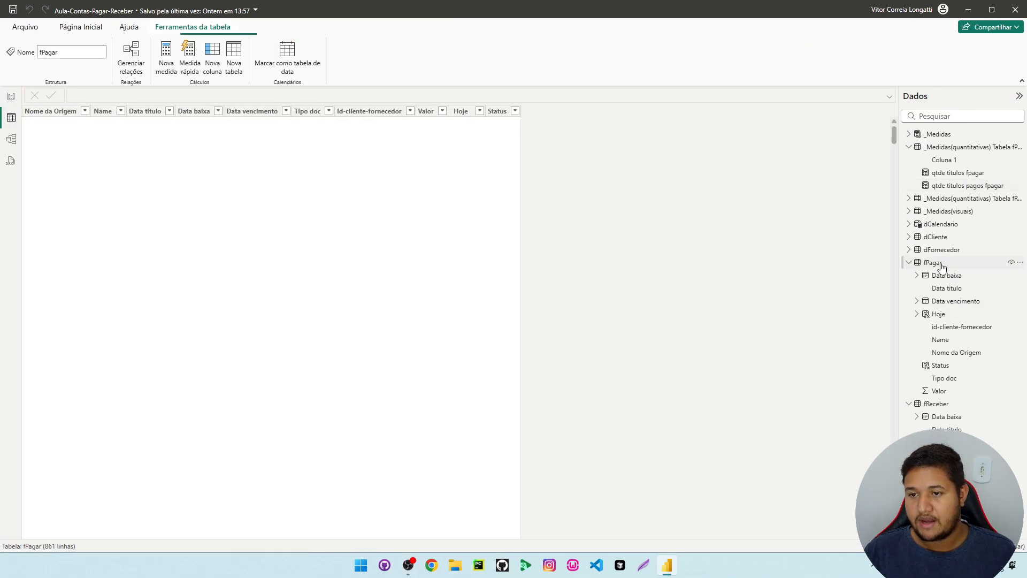
left_click(218, 110)
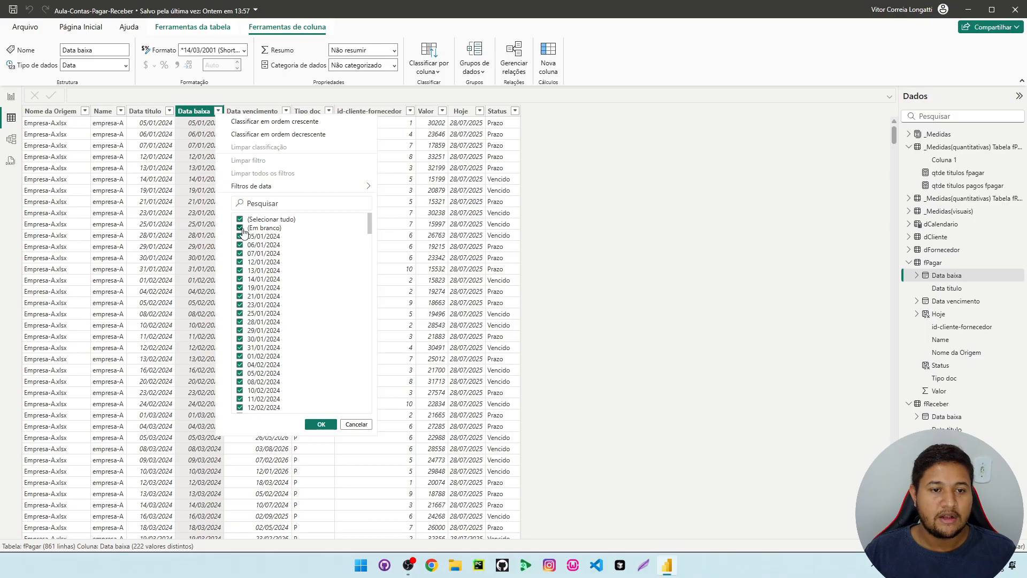
scroll(328, 348, "down", 20)
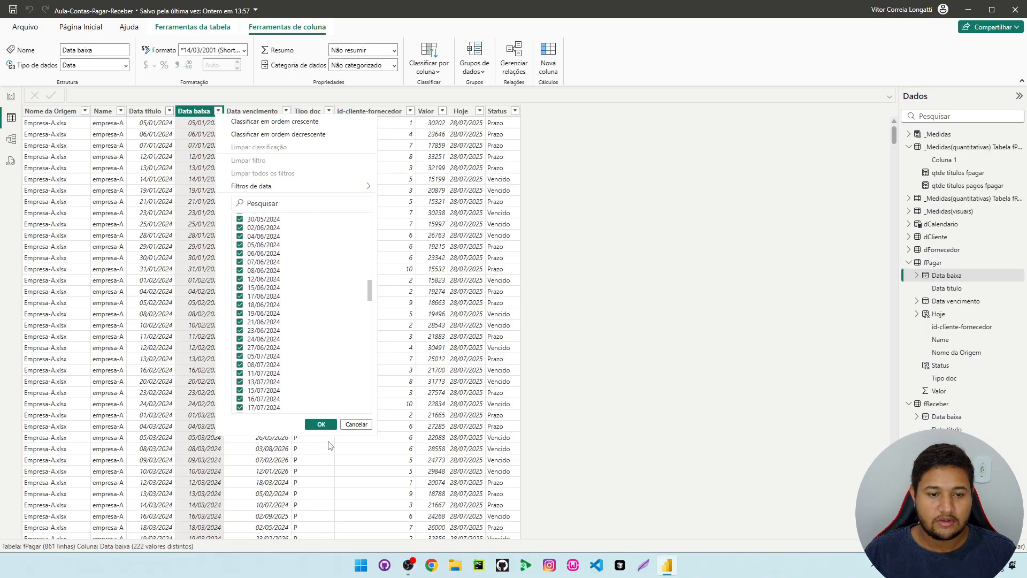
left_click(321, 424)
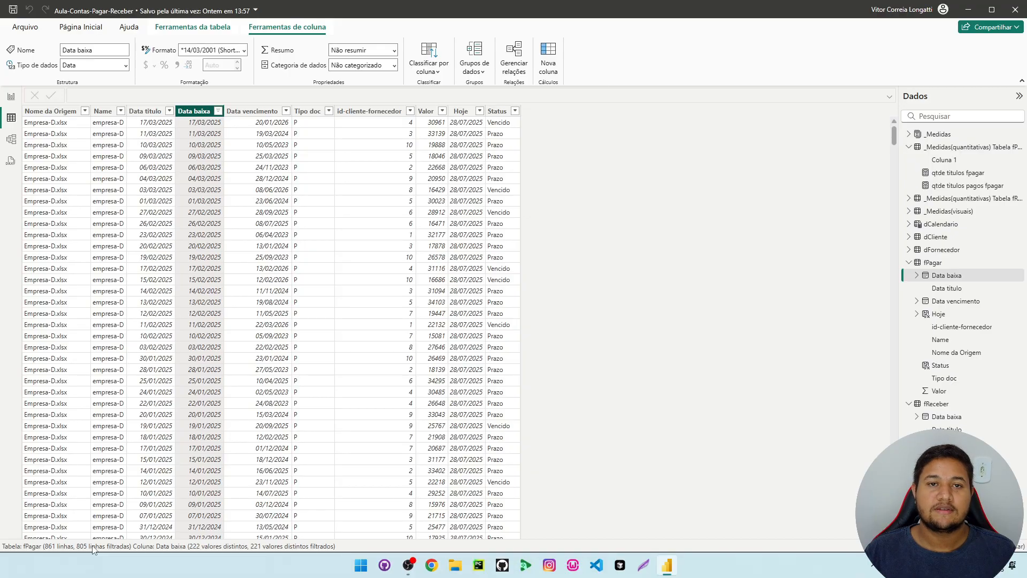
left_click(11, 97)
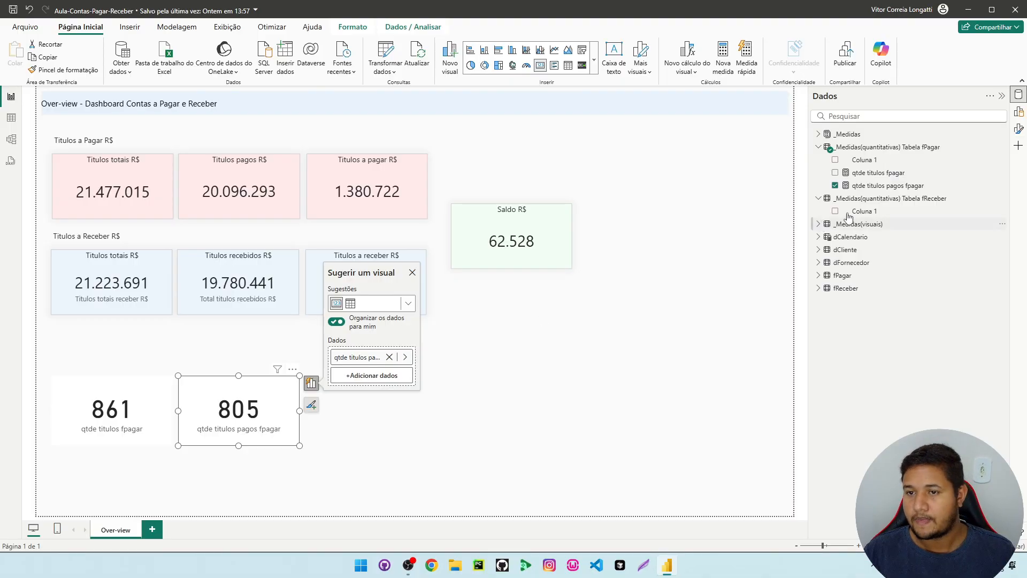
Create another measure in the fPagar measures table from a copy of the qtde titulos pagos fpagar formula
left_click(880, 185)
left_click_drag(304, 176, 77, 93)
key("ctrl+c")
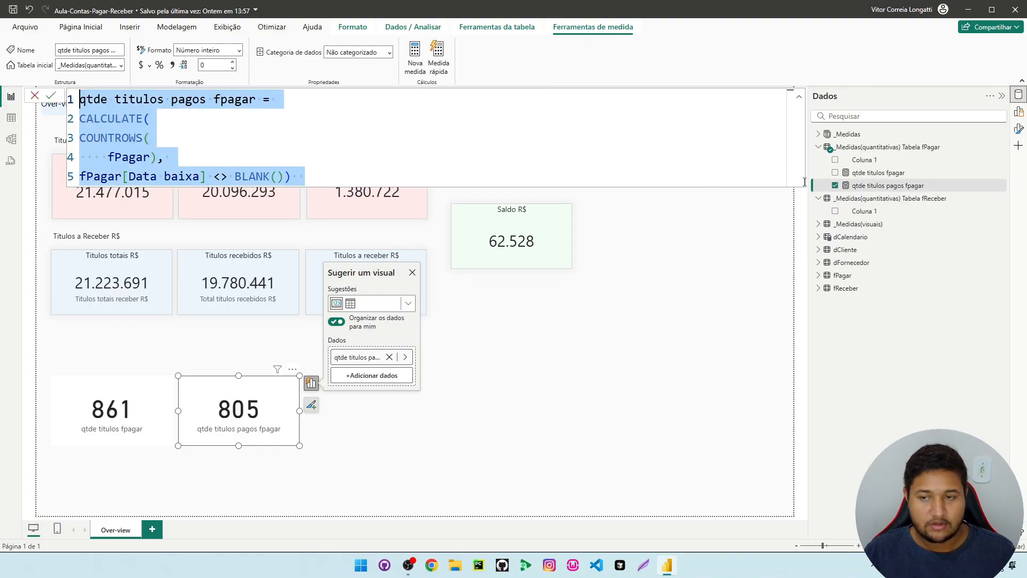
left_click(923, 185)
right_click(924, 185)
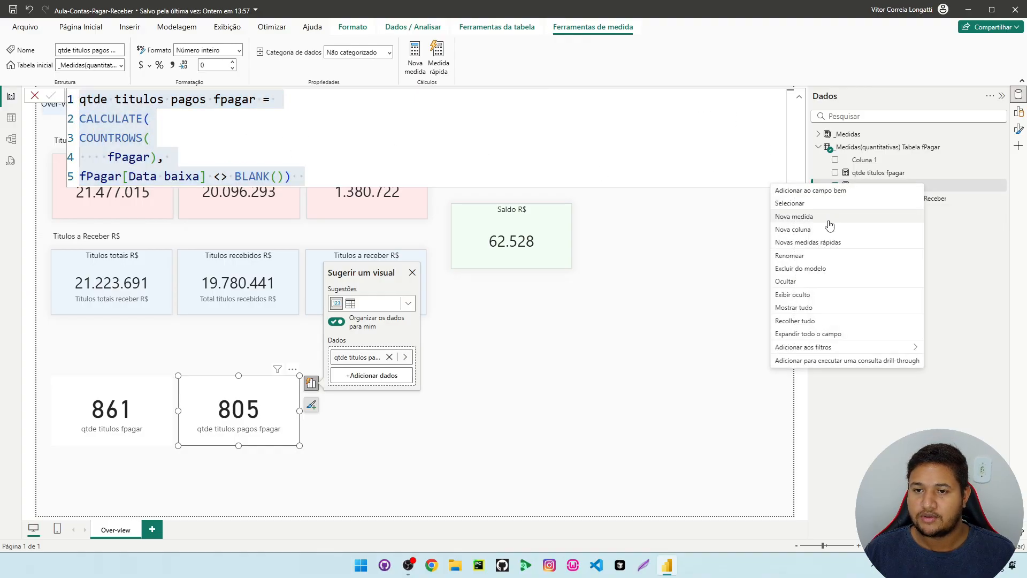
left_click(826, 221)
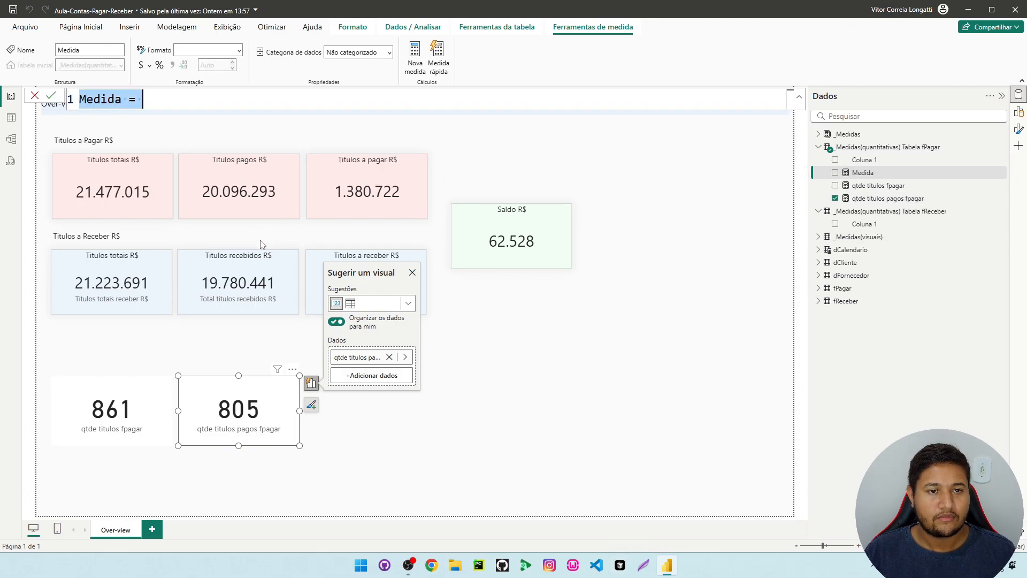
key("ctrl+v")
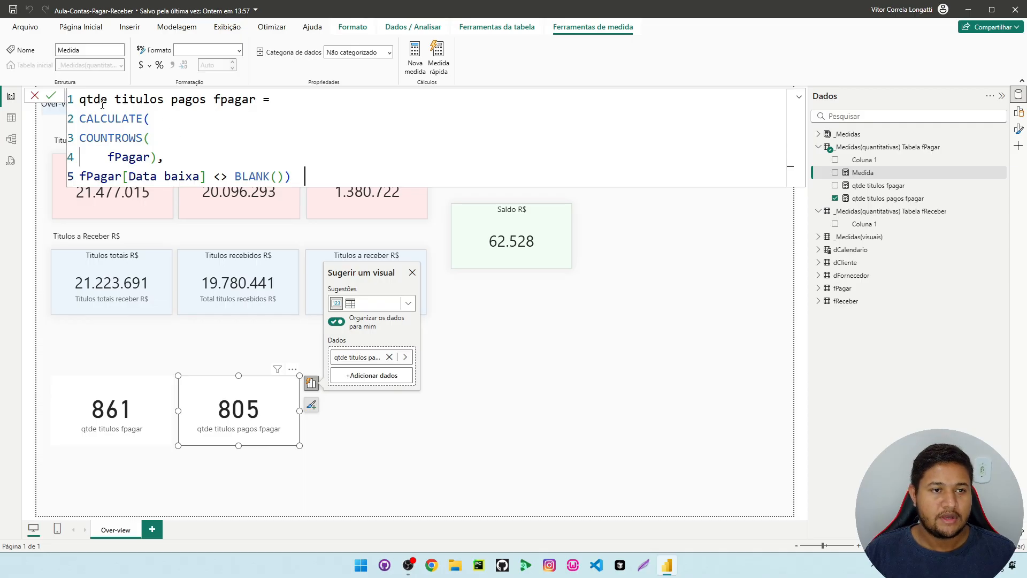
Rename the copied measure in its formula to qtde titulos a pagar fpagar
left_click(170, 102)
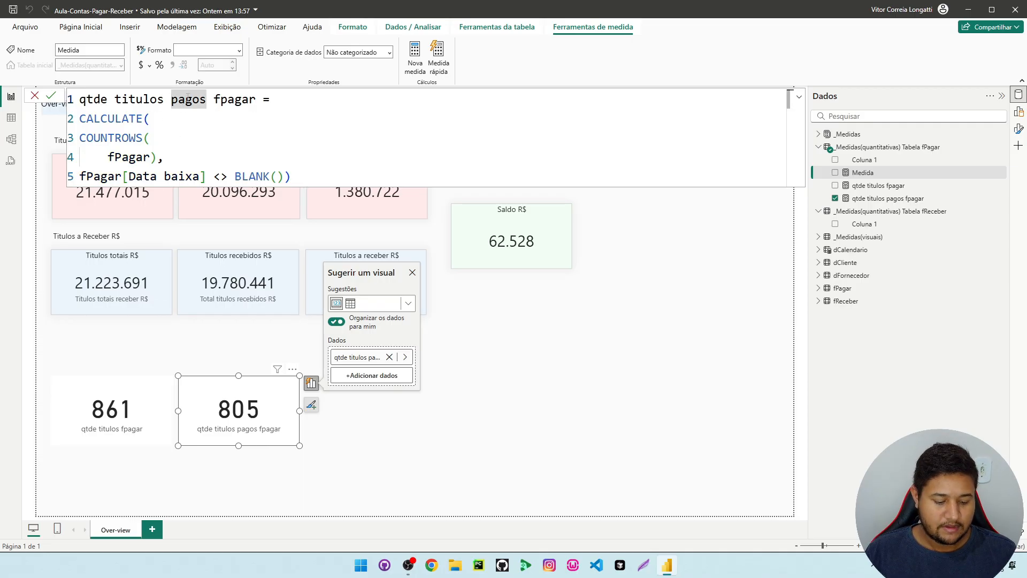
type("a")
double_click(224, 99)
type("pagar")
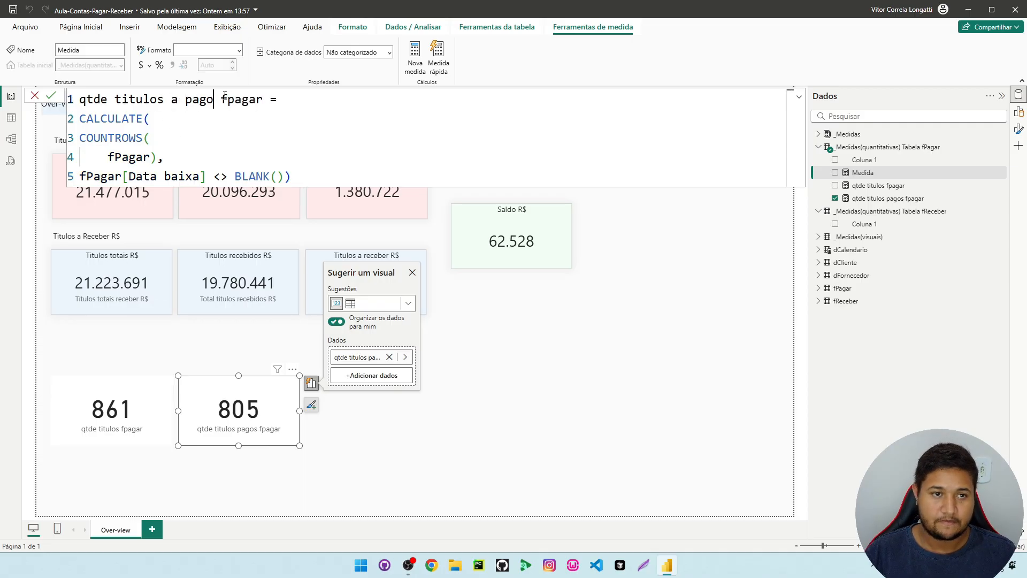
Change the formula's filter to fPagar[Data baixa] = BLANK() and commit the measure
left_click(150, 138)
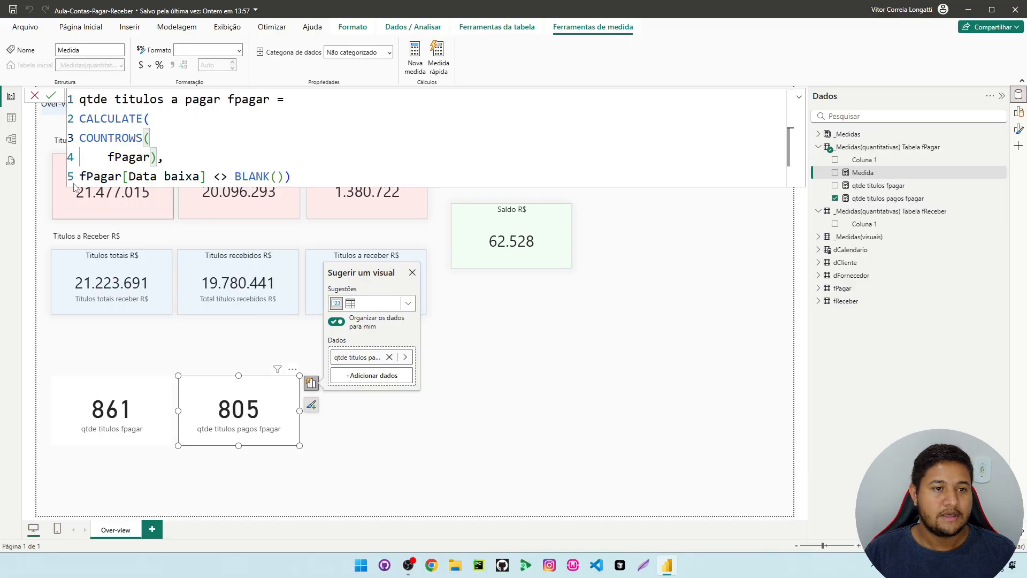
left_click_drag(226, 177, 213, 177)
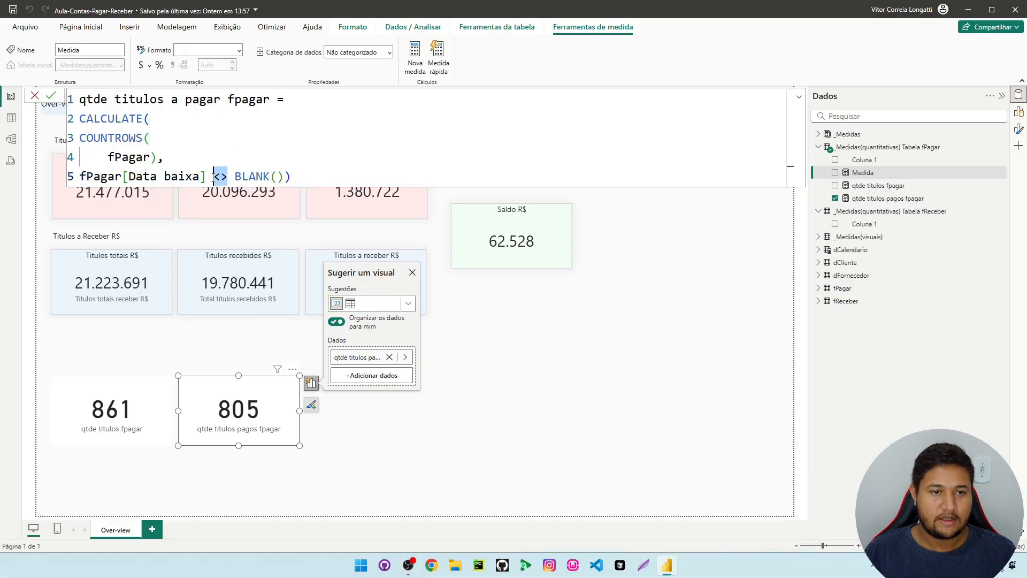
type("=")
left_click(306, 160)
key("Return")
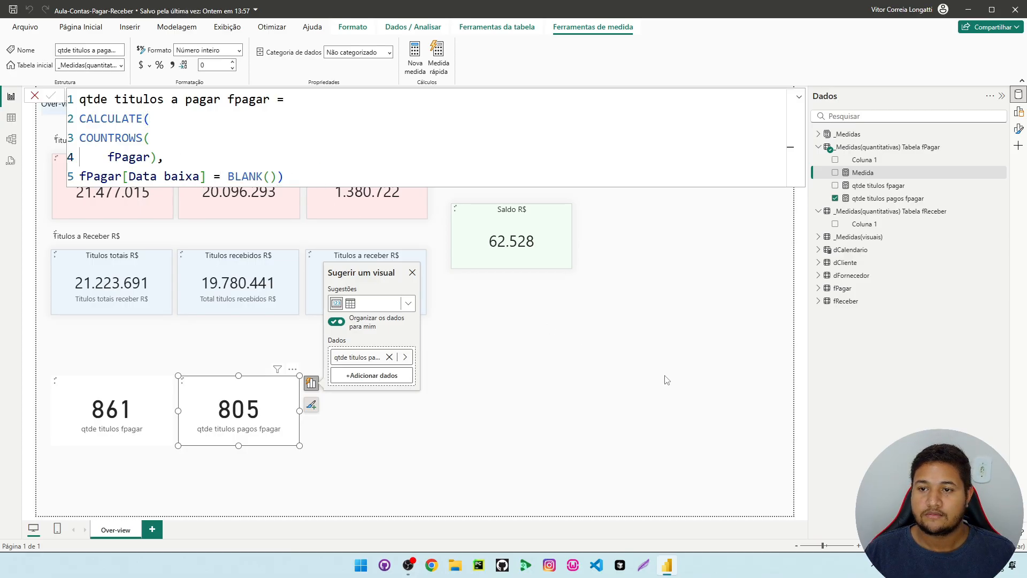
Place the qtde titulos a pagar fpagar measure as a card beside the qtde titulos pagos fpagar card
left_click(625, 377)
left_click_drag(878, 177, 397, 423)
left_click(578, 439)
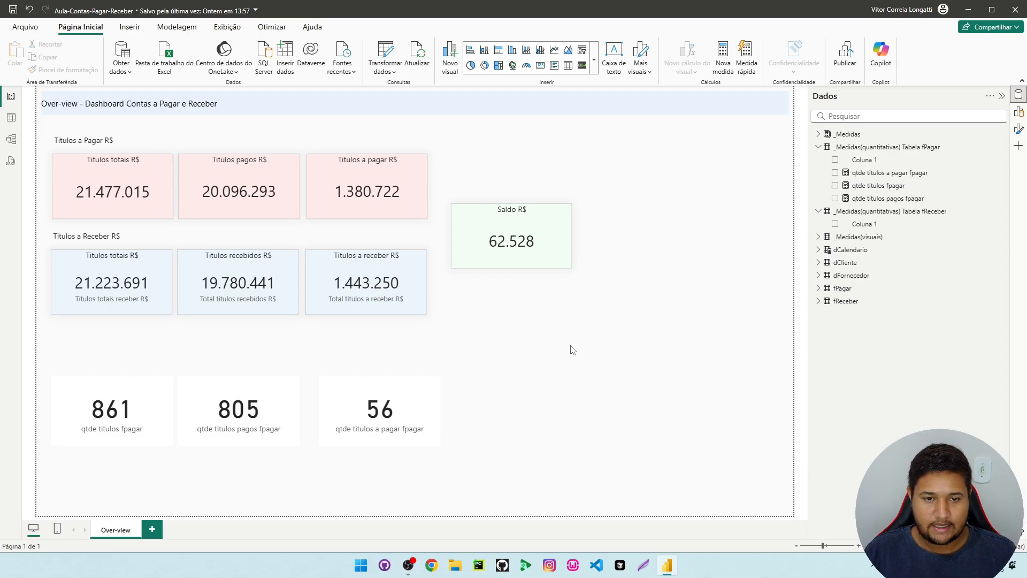
Move the three fPagar title-count cards together up to just below the Titulos a Receber R$ cards
left_click_drag(469, 474, 44, 354)
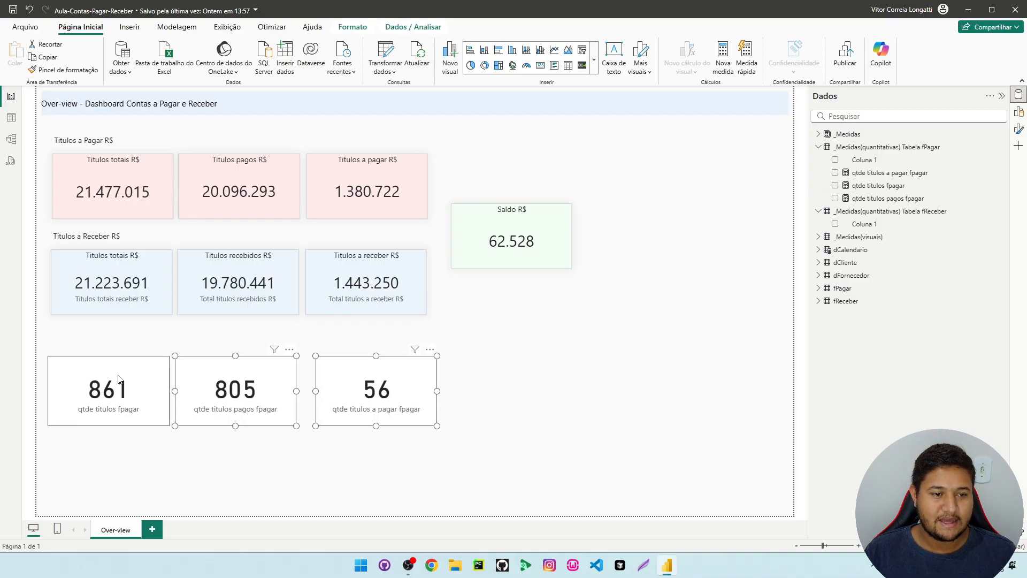
left_click_drag(123, 409, 119, 370)
left_click(119, 370)
Create a measure in the fReceber measures table from a copy of the qtde titulos a pagar fpagar formula
left_click(932, 211)
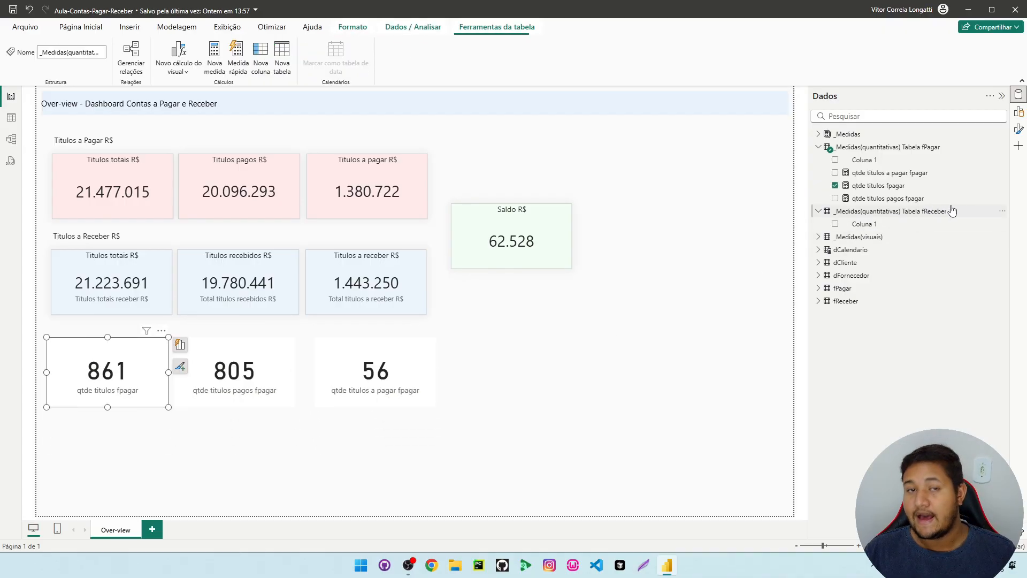
left_click(889, 174)
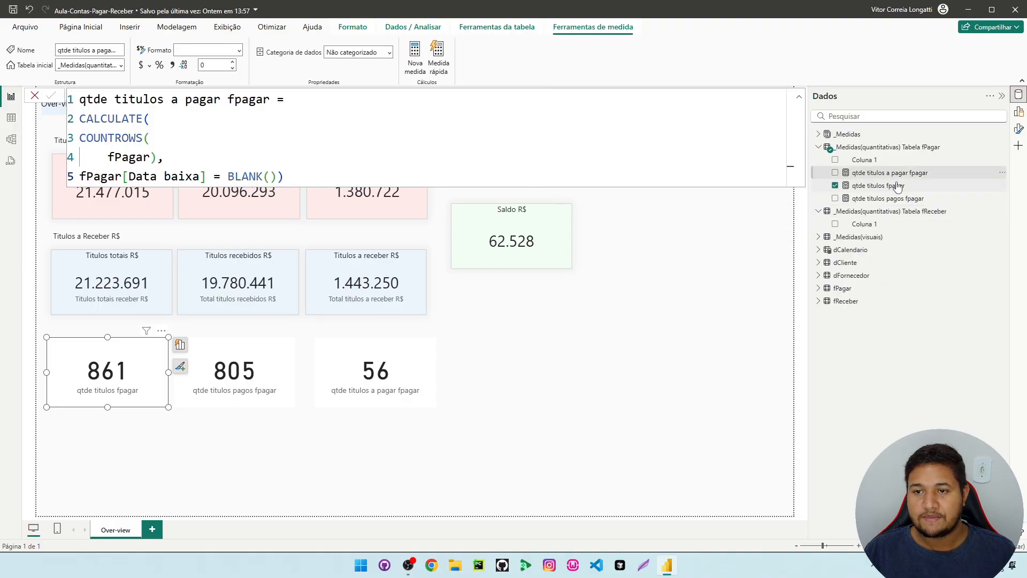
left_click(893, 186)
left_click(902, 201)
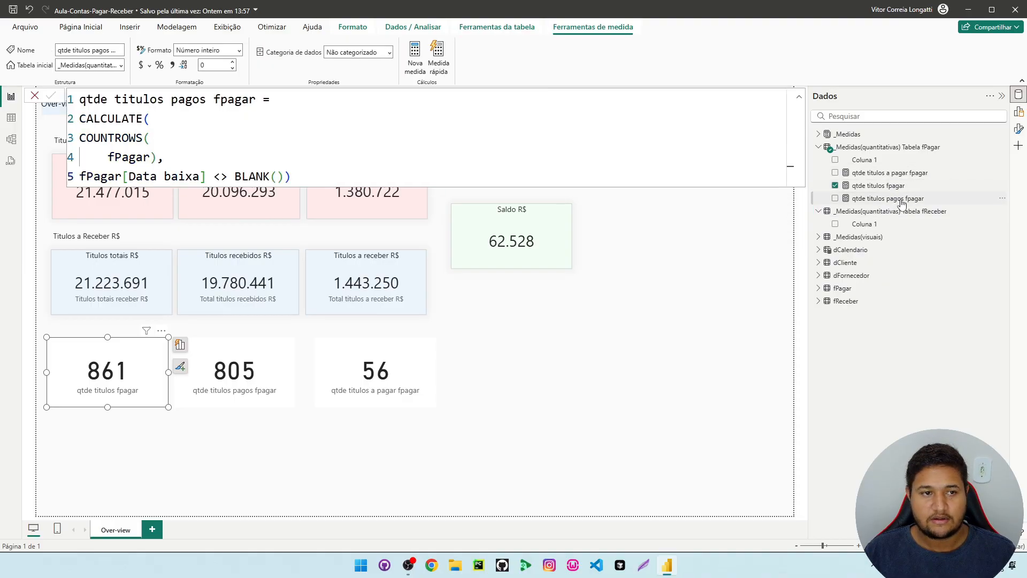
left_click(903, 173)
left_click_drag(310, 178, 73, 92)
key("ctrl+c")
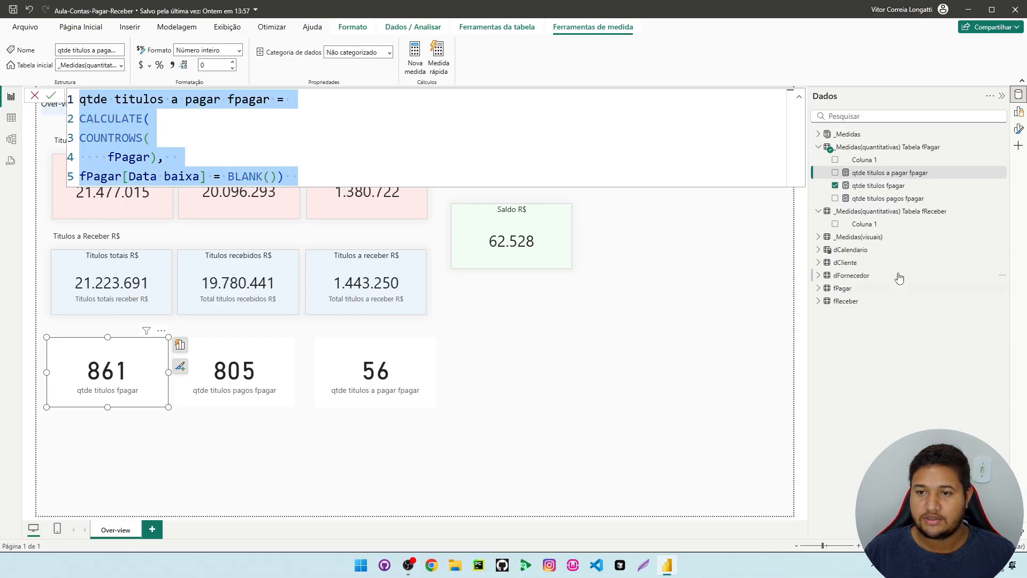
right_click(876, 225)
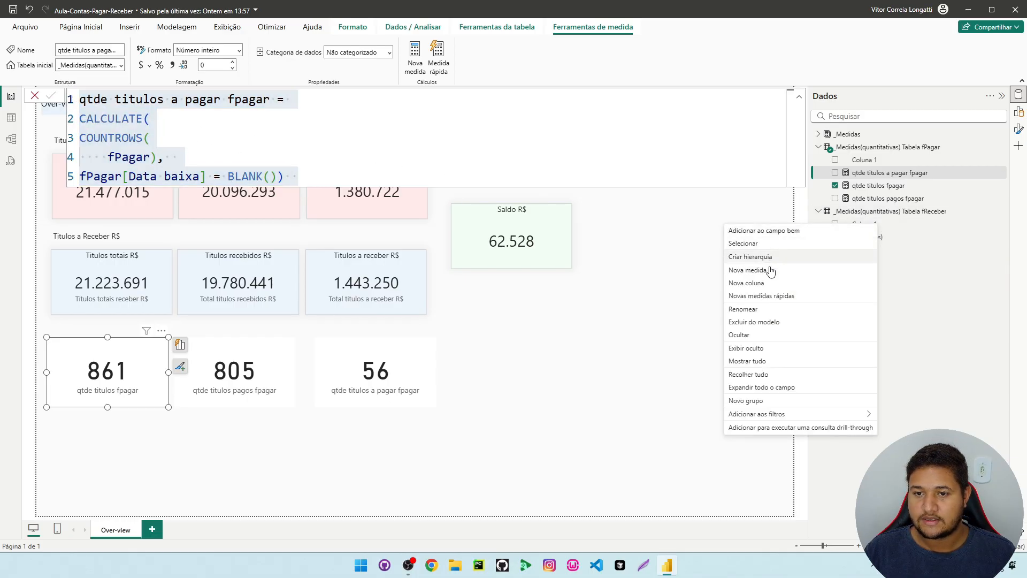
key("Escape")
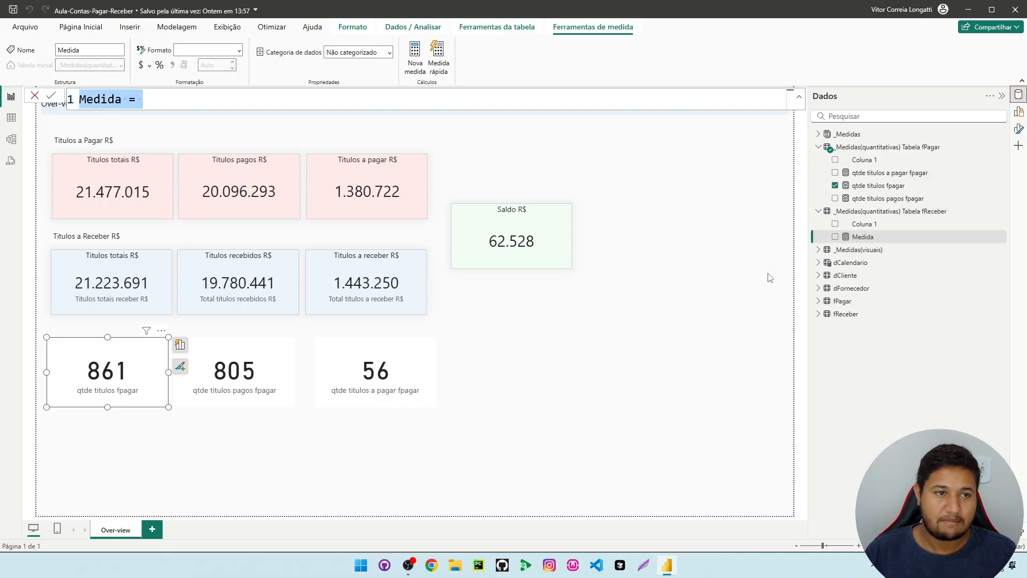
key("ctrl+v")
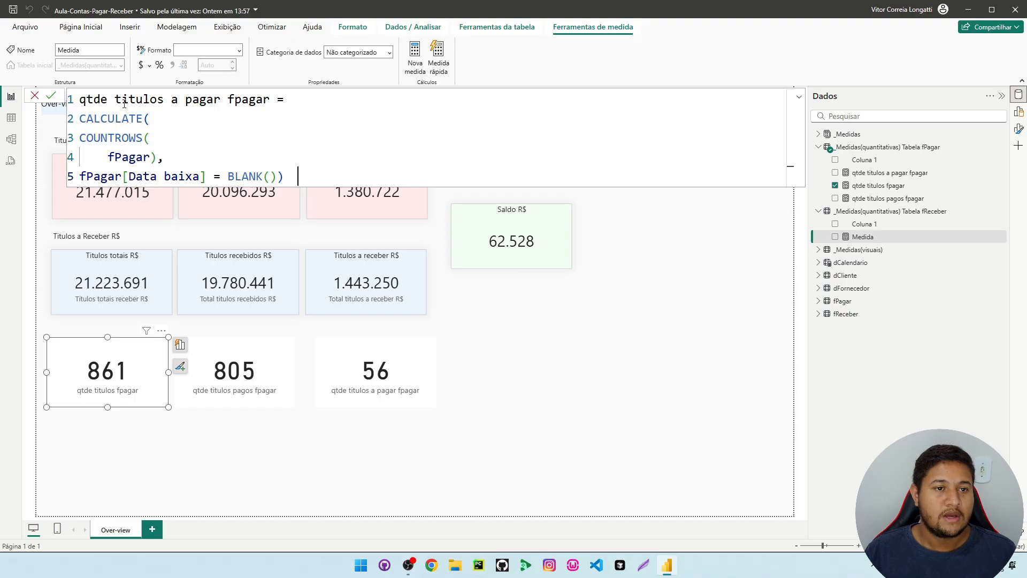
Rename the new measure in its formula to qtde titulos a receber freceber
double_click(196, 103)
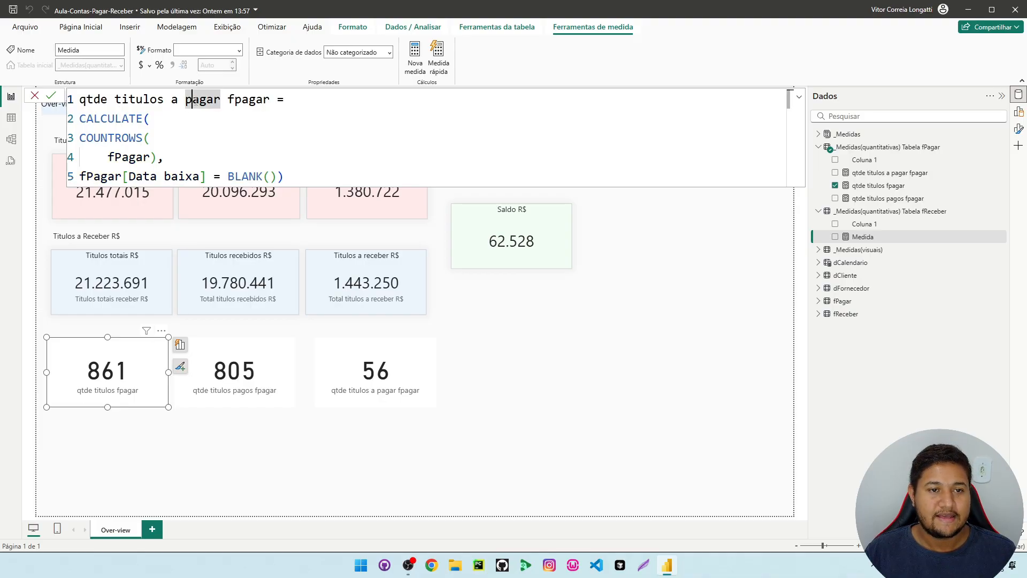
triple_click(196, 101)
double_click(196, 101)
type("receber")
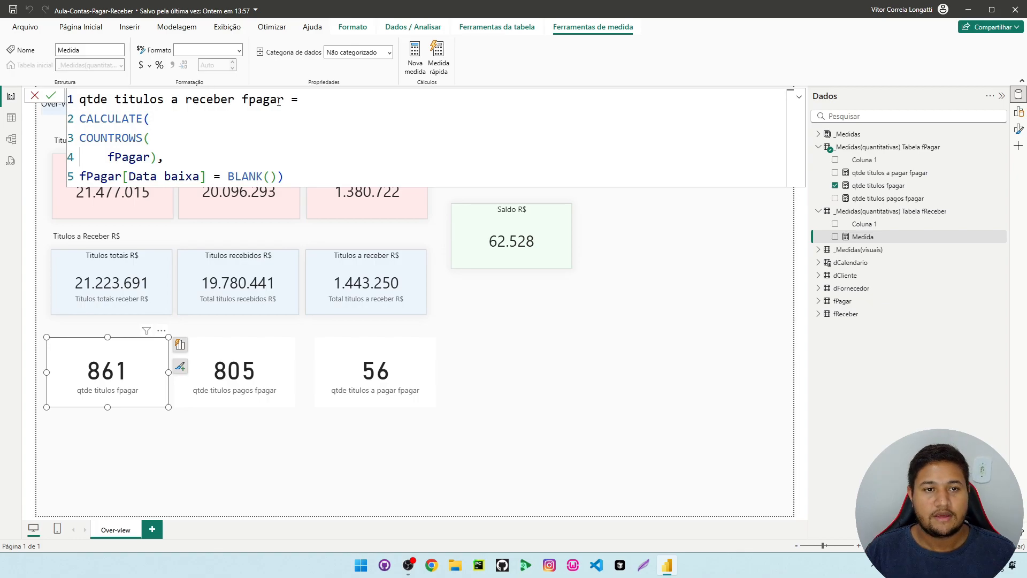
left_click_drag(284, 102, 248, 103)
type("receber")
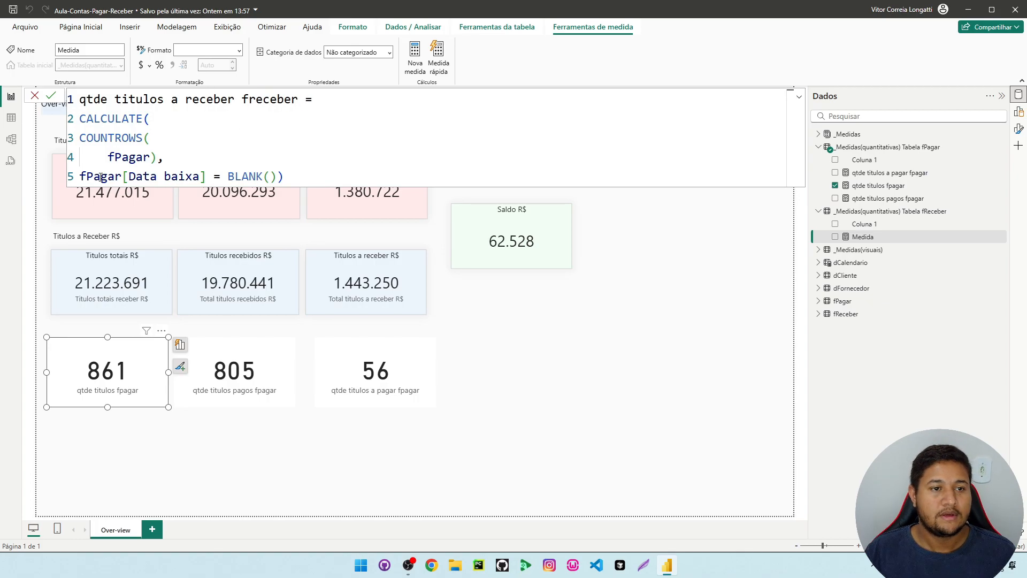
Replace fPagar with fReceber in the COUNTROWS argument and the Data baixa filter, and commit the measure
left_click_drag(151, 156, 115, 157)
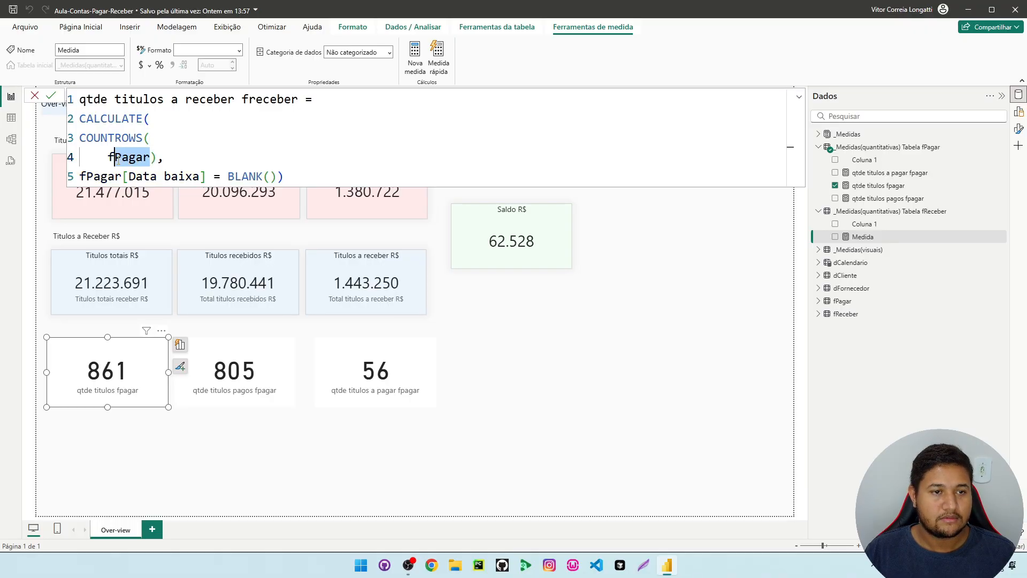
type("Receber")
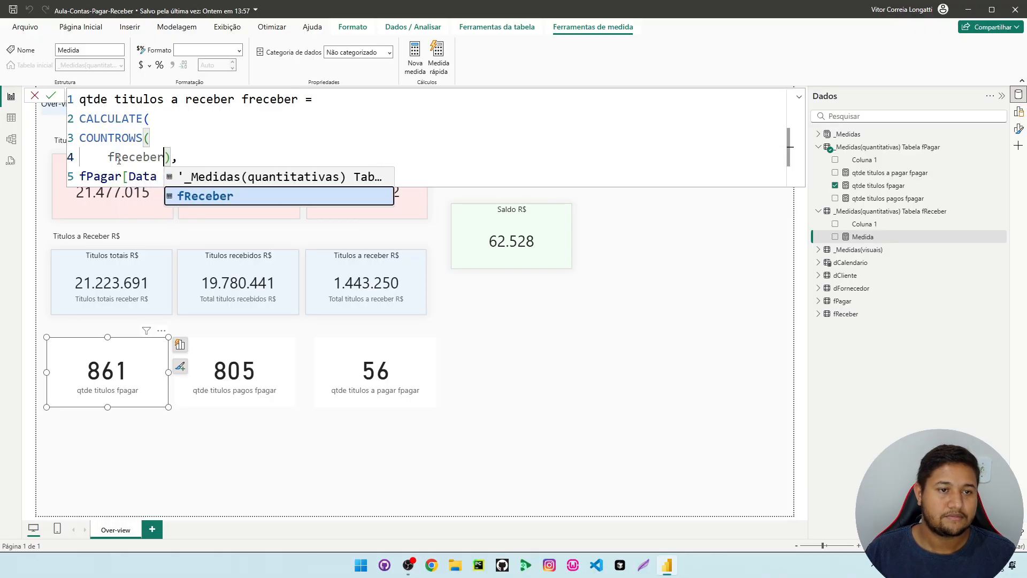
left_click_drag(121, 177, 93, 177)
type("Rece")
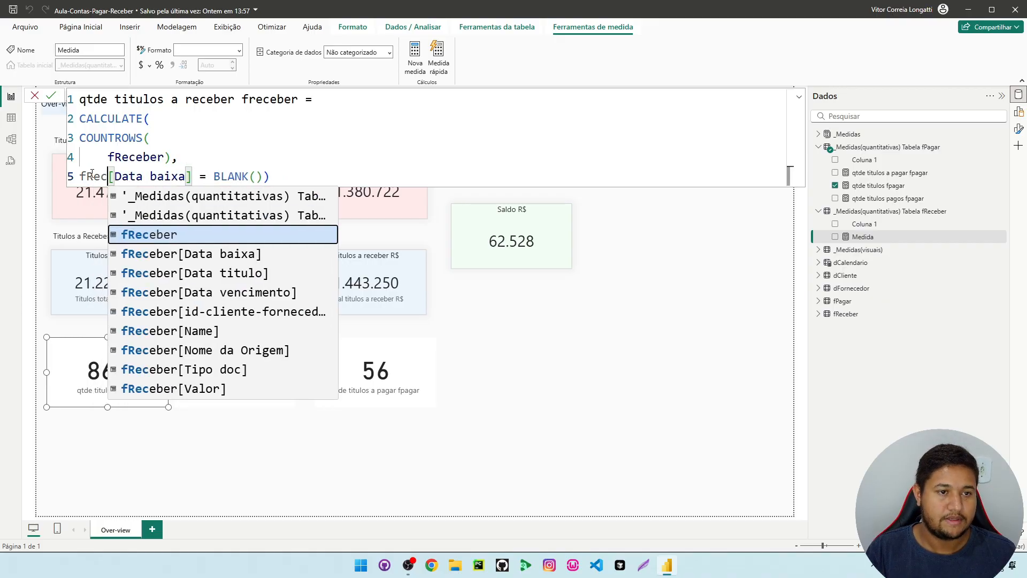
type("ber")
left_click(434, 138)
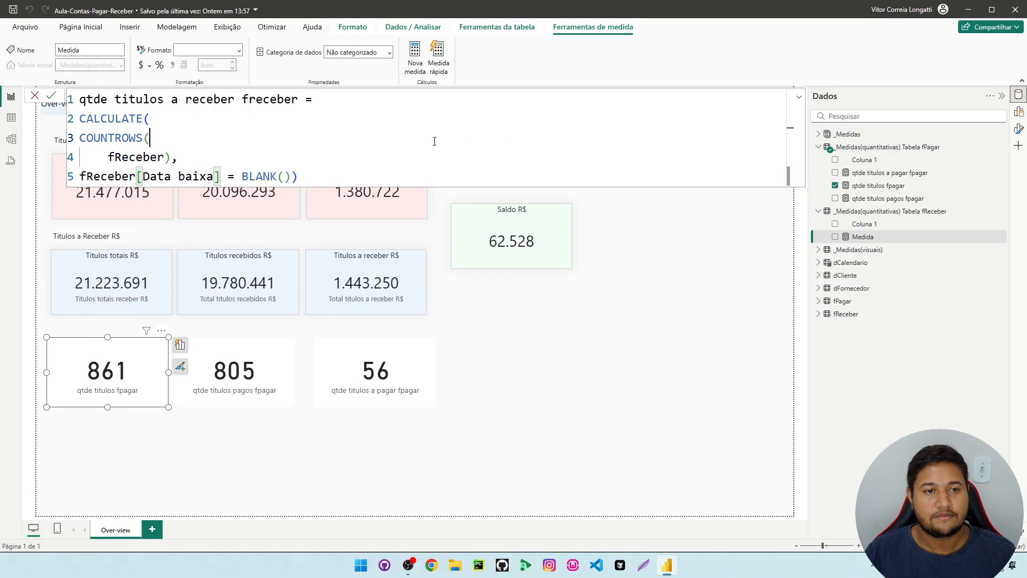
key("Return")
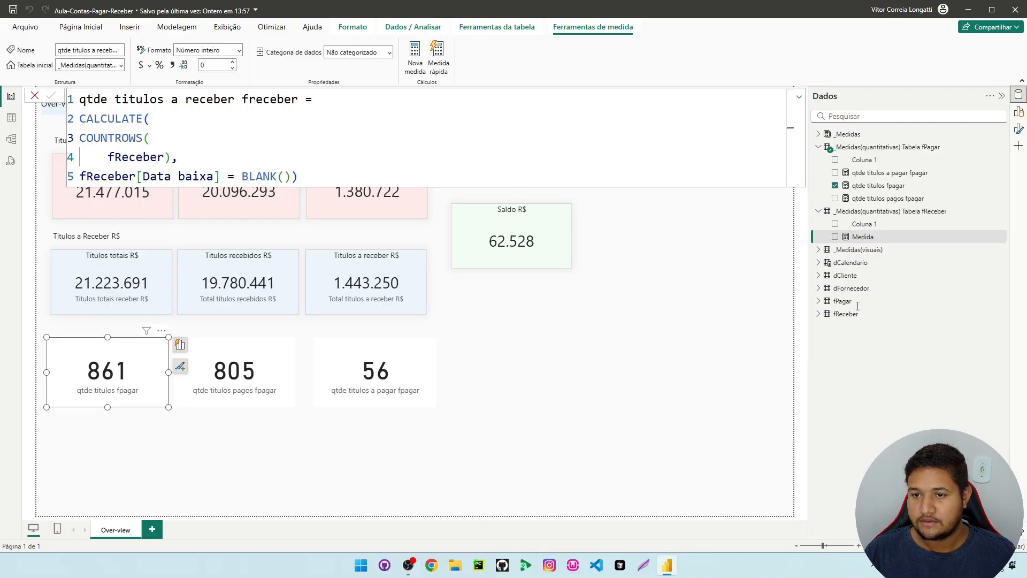
Add the qtde titulos a receber freceber measure as a card, narrowed and aligned below the qtde titulos a pagar fpagar card
left_click_drag(904, 241, 633, 447)
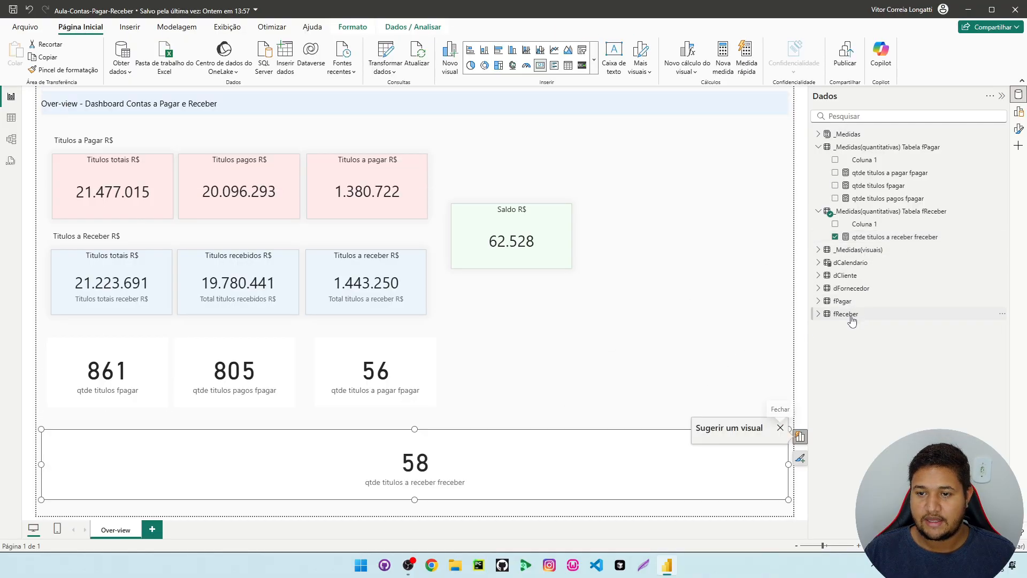
left_click_drag(43, 463, 598, 462)
left_click_drag(676, 469, 389, 464)
left_click_drag(505, 459, 436, 459)
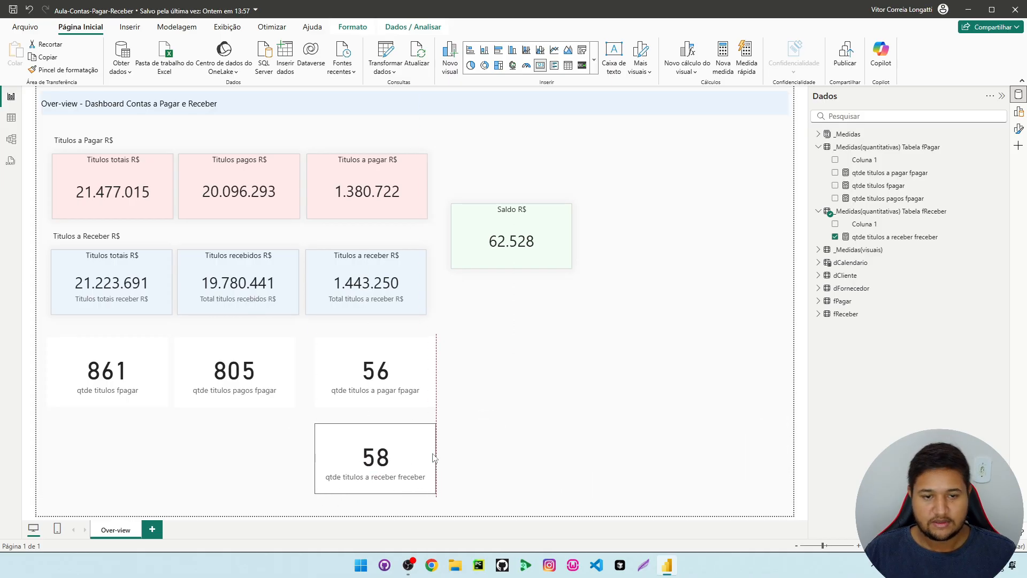
left_click(493, 492)
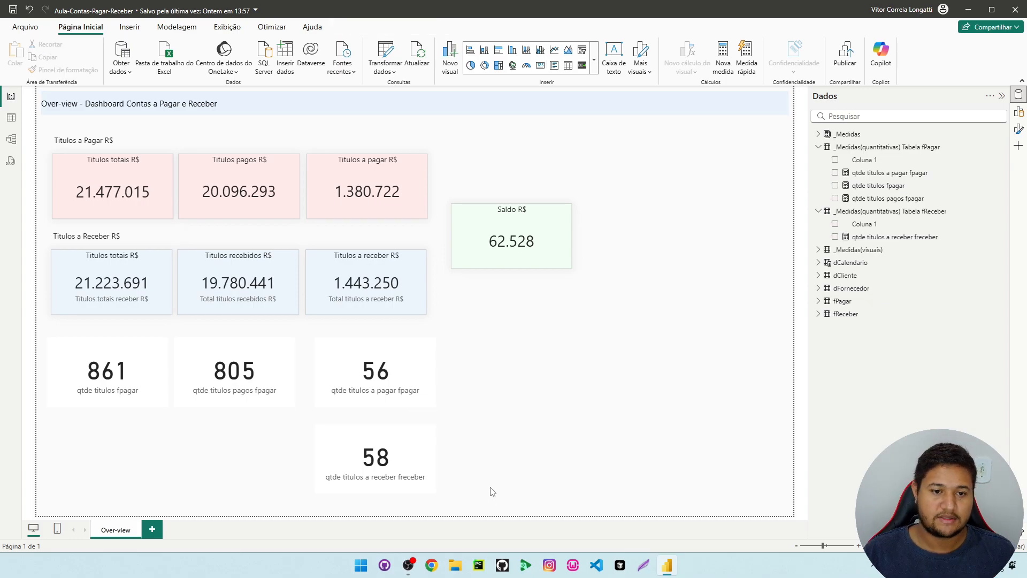
Check the open-title count by filtering fReceber's Data baixa column to blank dates, and return to the report
left_click(11, 117)
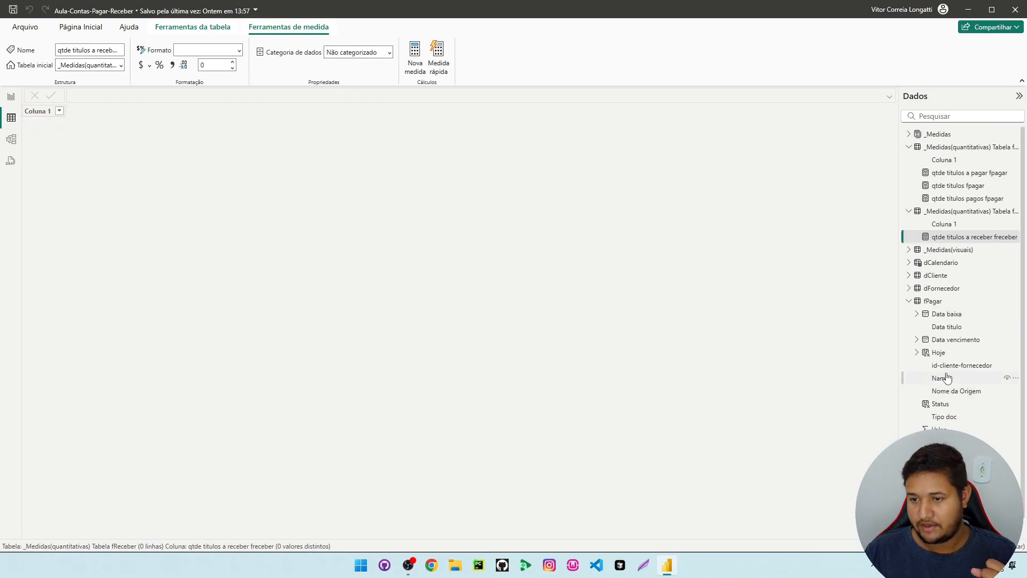
left_click(937, 442)
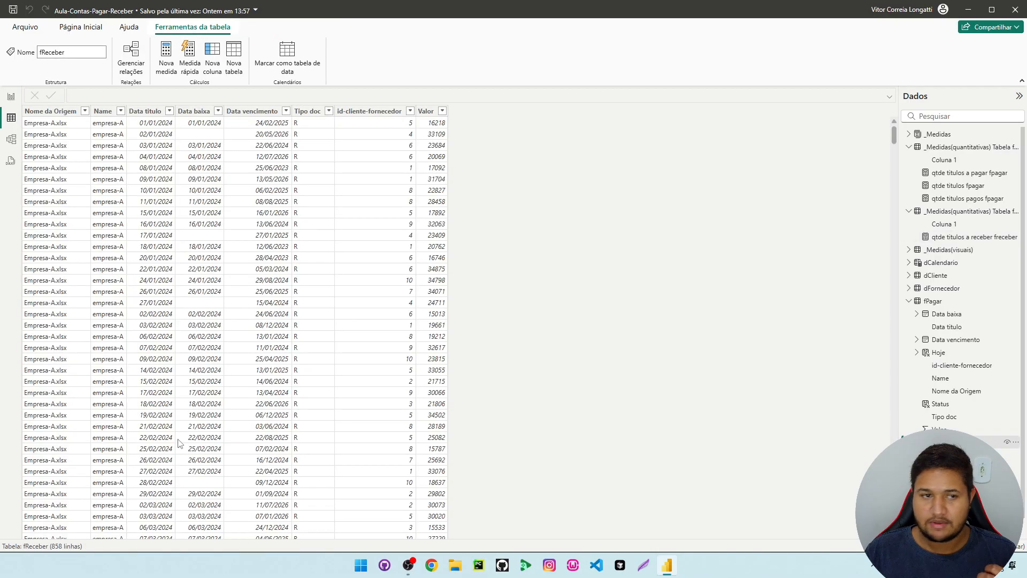
left_click(218, 113)
left_click(254, 229)
left_click(321, 425)
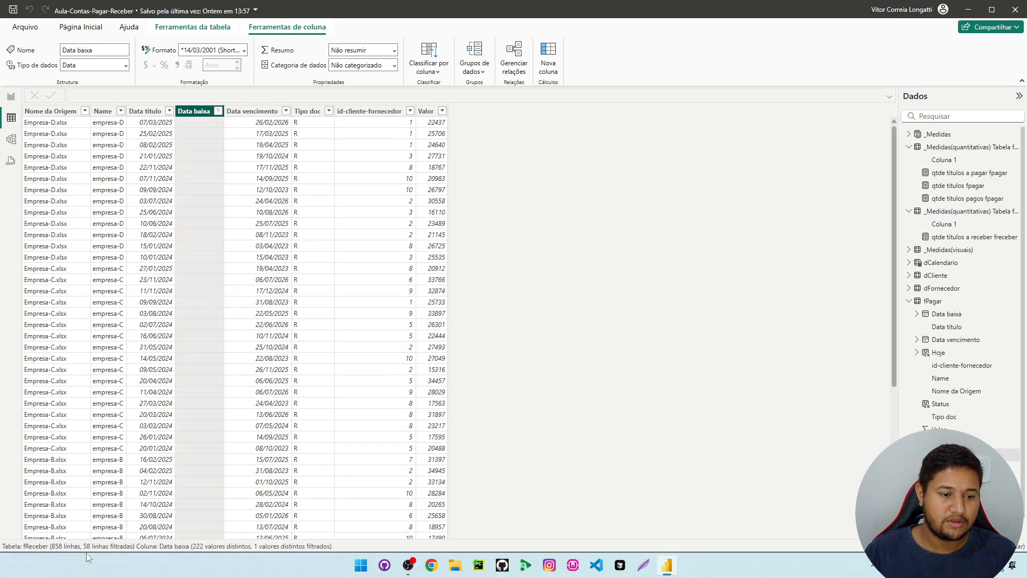
left_click(11, 96)
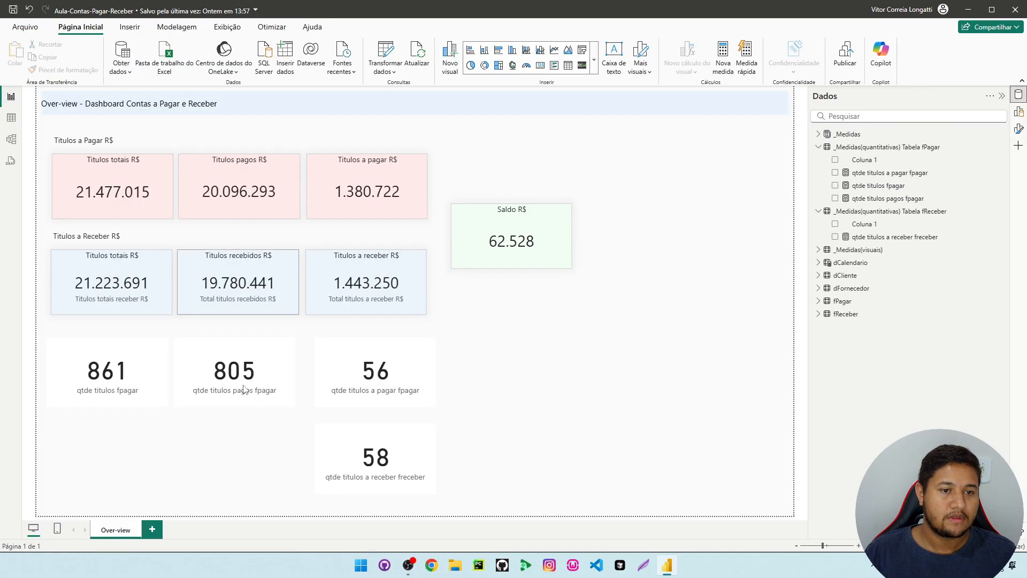
left_click(371, 464)
left_click(568, 396)
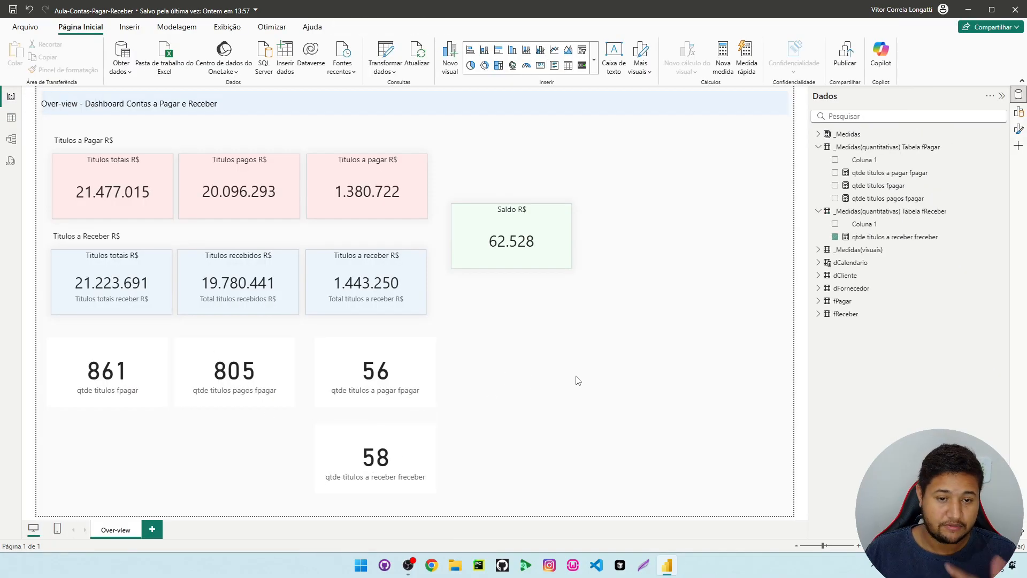
left_click(401, 460)
left_click(563, 360)
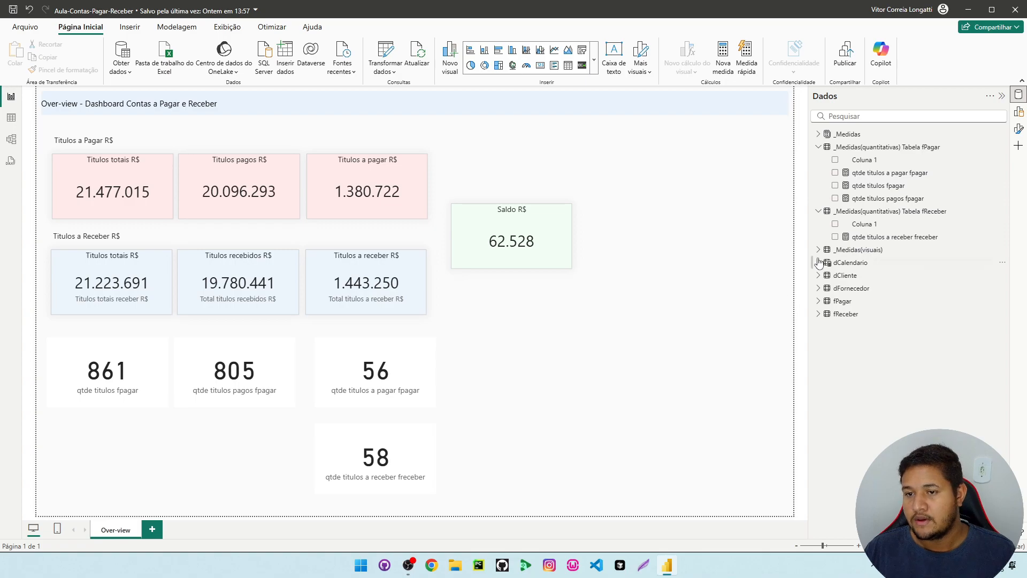
Create another measure in the fReceber measures table from a copy of the qtde titulos a receber freceber formula
left_click(885, 237)
left_click_drag(312, 177, 78, 102)
key("ctrl+c")
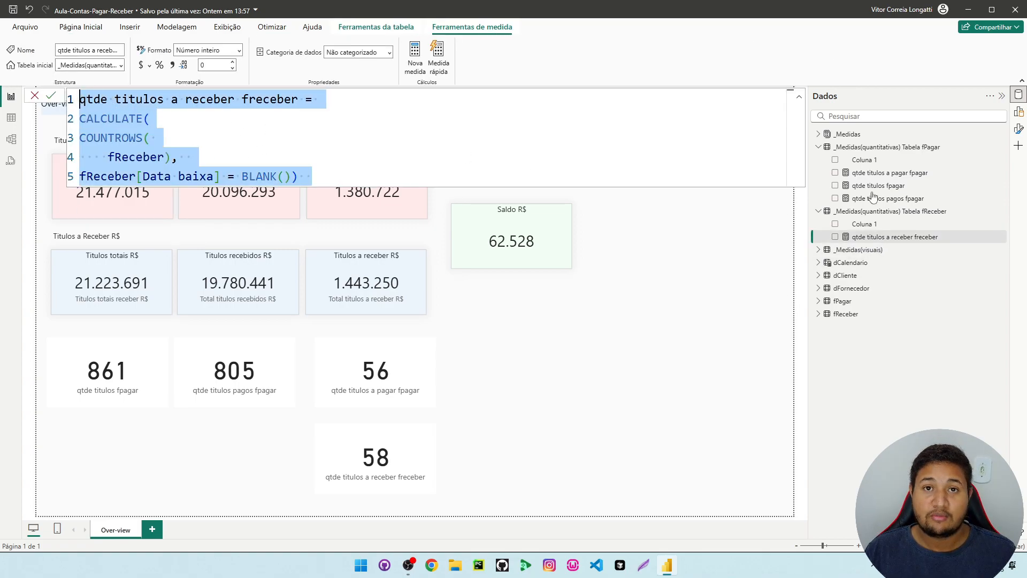
right_click(921, 238)
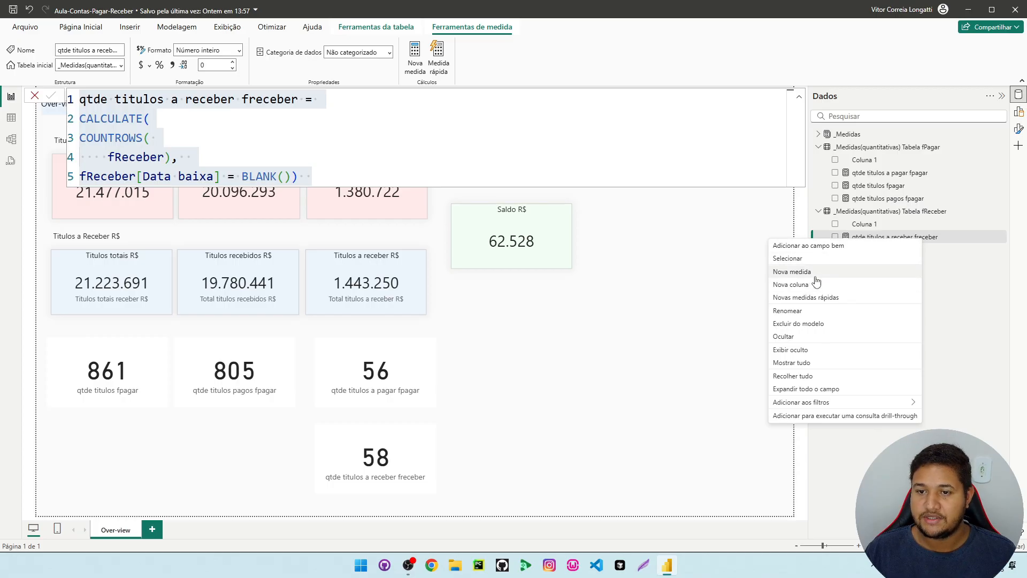
left_click(815, 272)
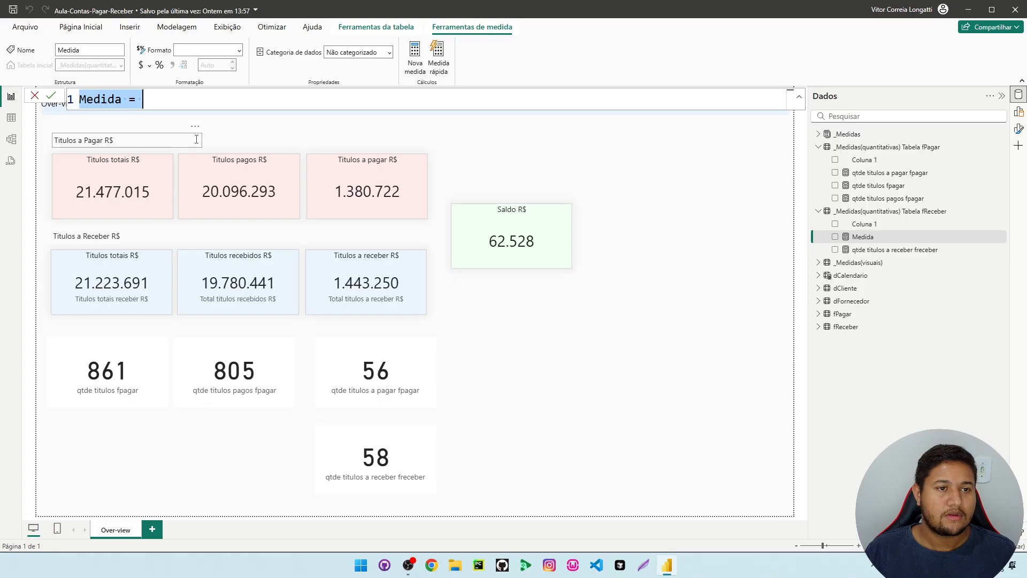
key("ctrl+v")
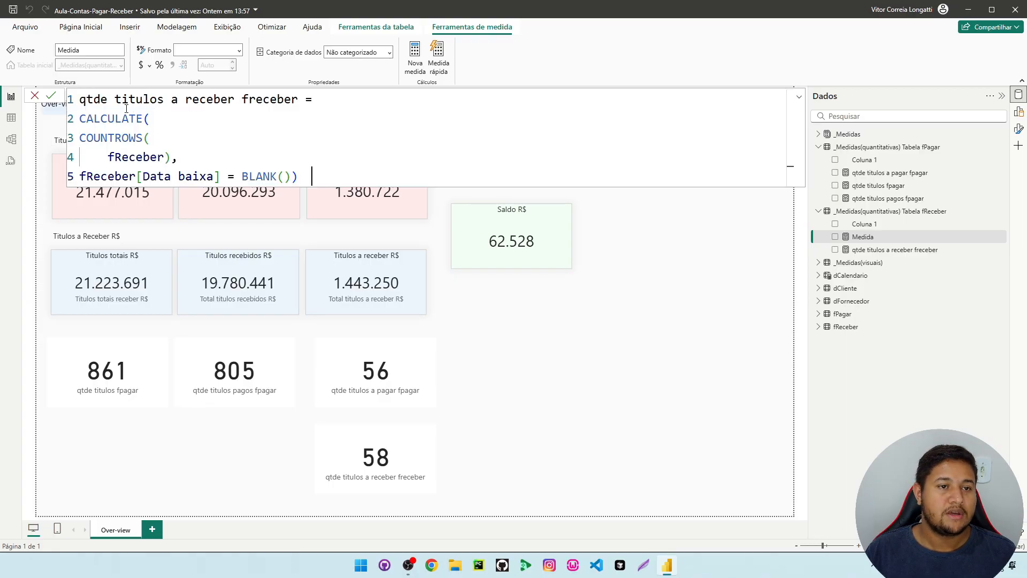
Rename the copied measure in its formula to qtde titulos baixados freceber
left_click_drag(241, 100, 170, 99)
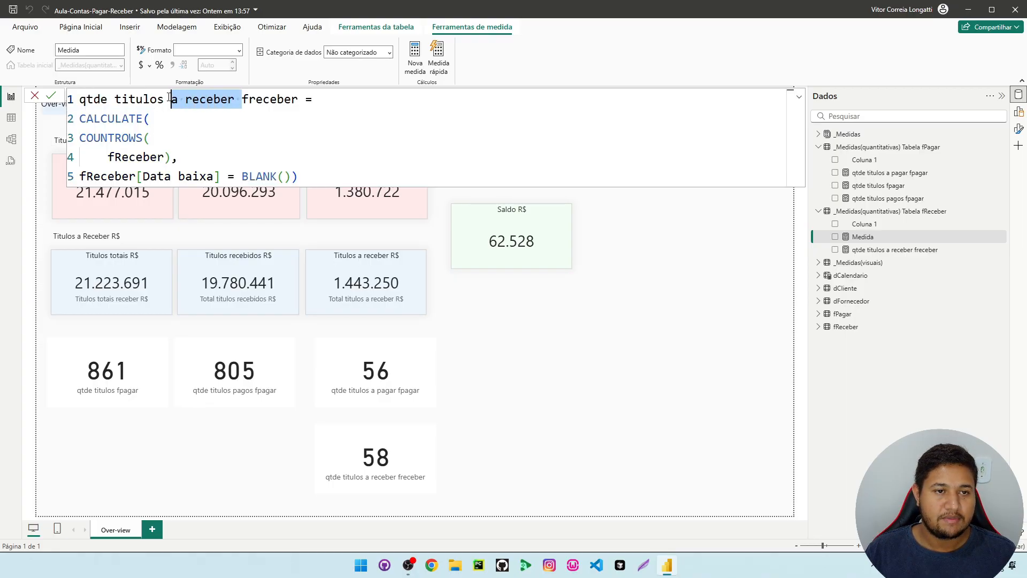
type("recebid")
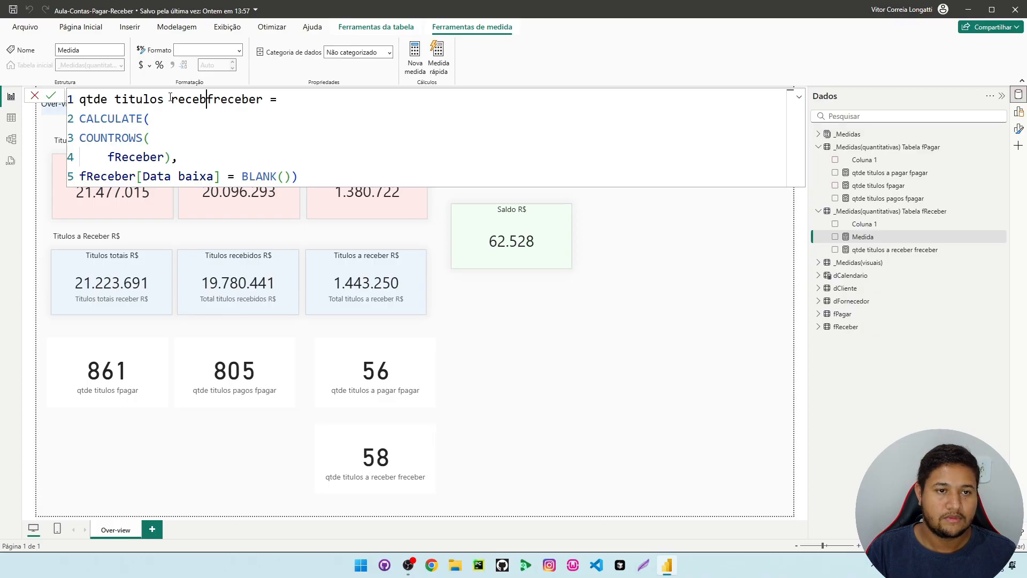
key("BackSpace")
key("BackSpace")
key("BackSpace")
key("BackSpace")
key("BackSpace")
key("BackSpace")
key("BackSpace")
type("baixad")
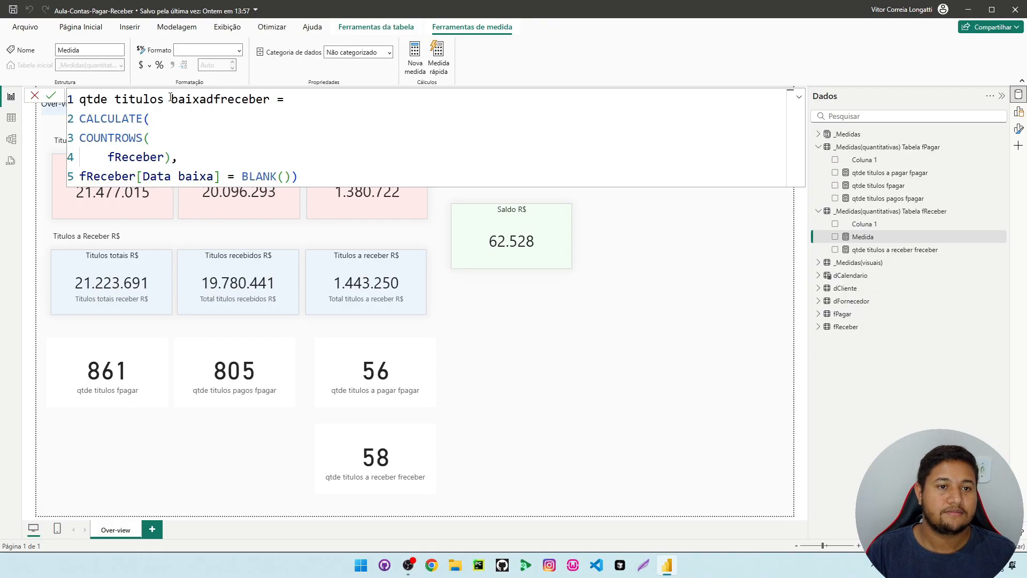
type("os")
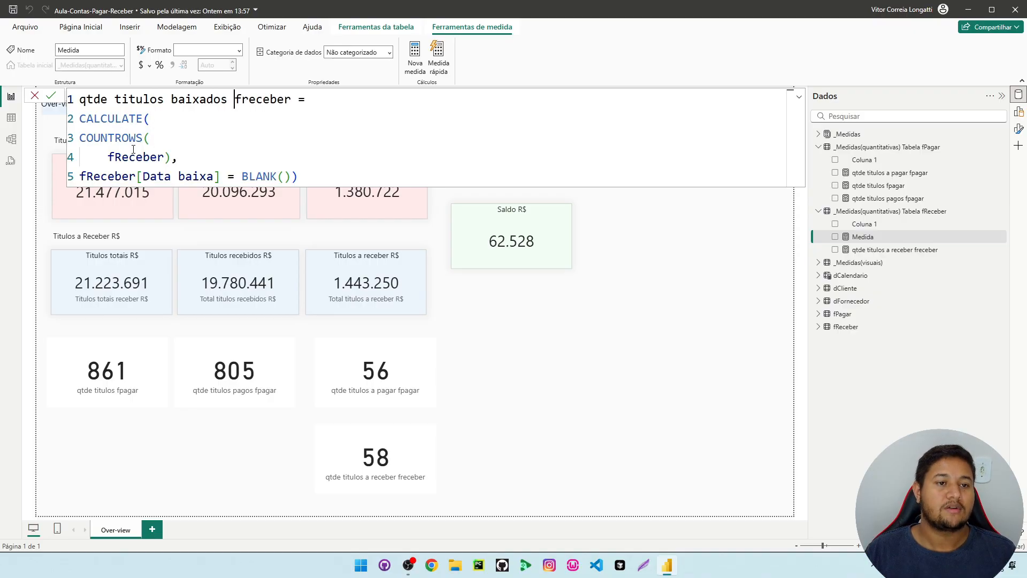
Change the Data baixa filter condition to <> BLANK() and commit the measure
left_click(232, 179)
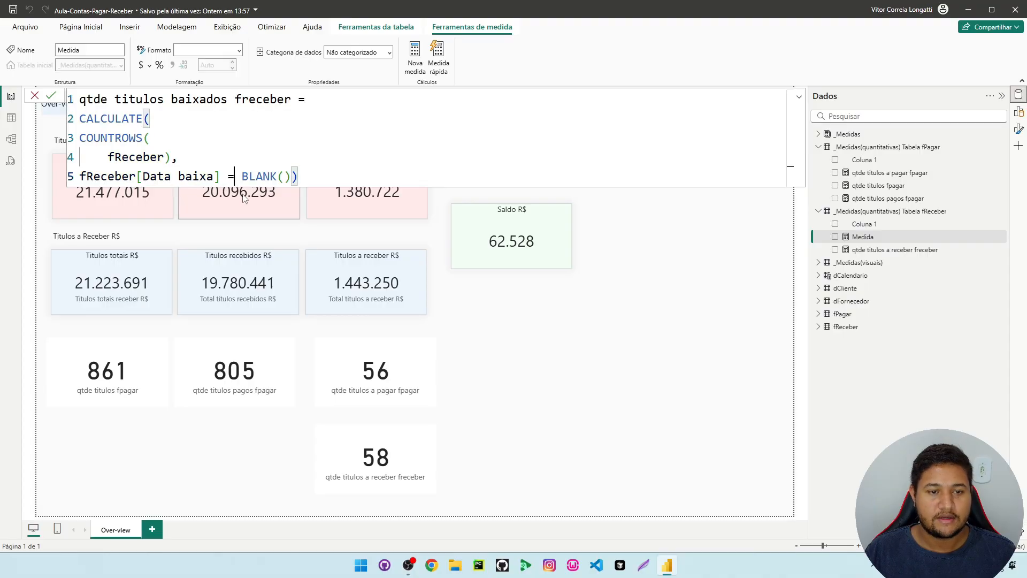
key("BackSpace")
type("<>")
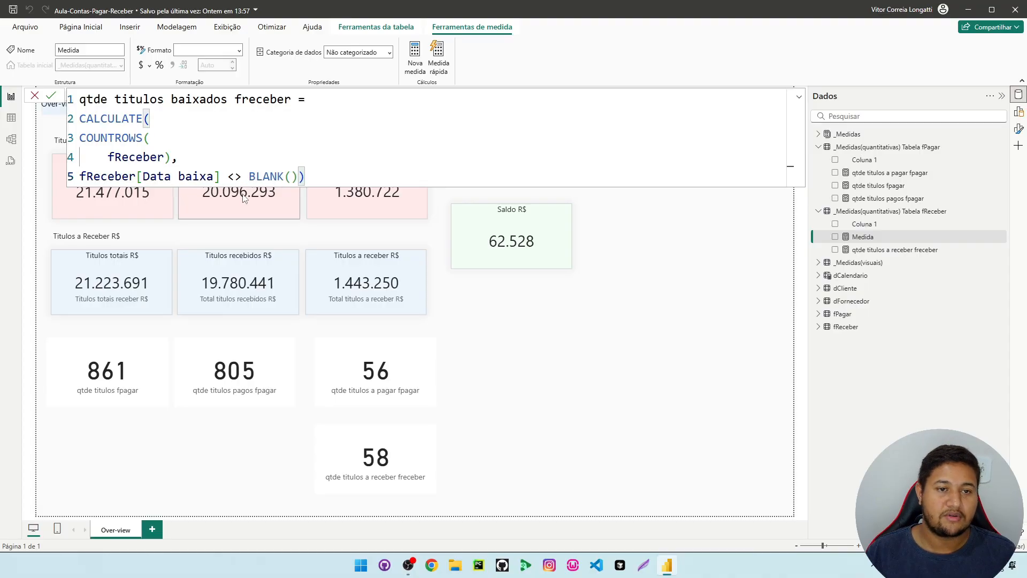
left_click(375, 135)
key("Return")
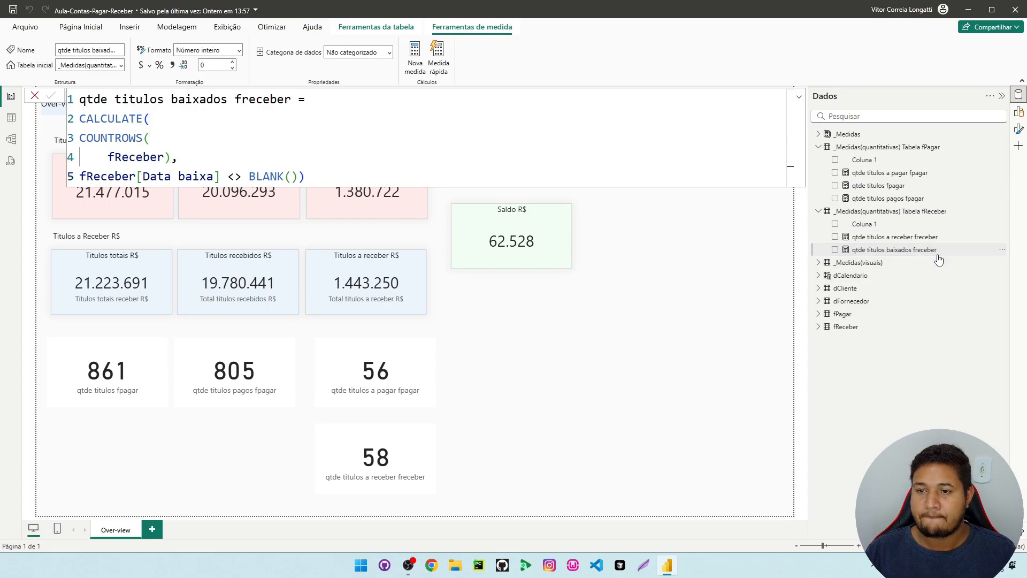
Add the qtde titulos baixados freceber measure as a card below the qtde titulos pagos fpagar card
mouse_move(246, 473)
left_mouse_down()
mouse_move(231, 475)
mouse_move(235, 450)
mouse_move(237, 463)
left_mouse_up()
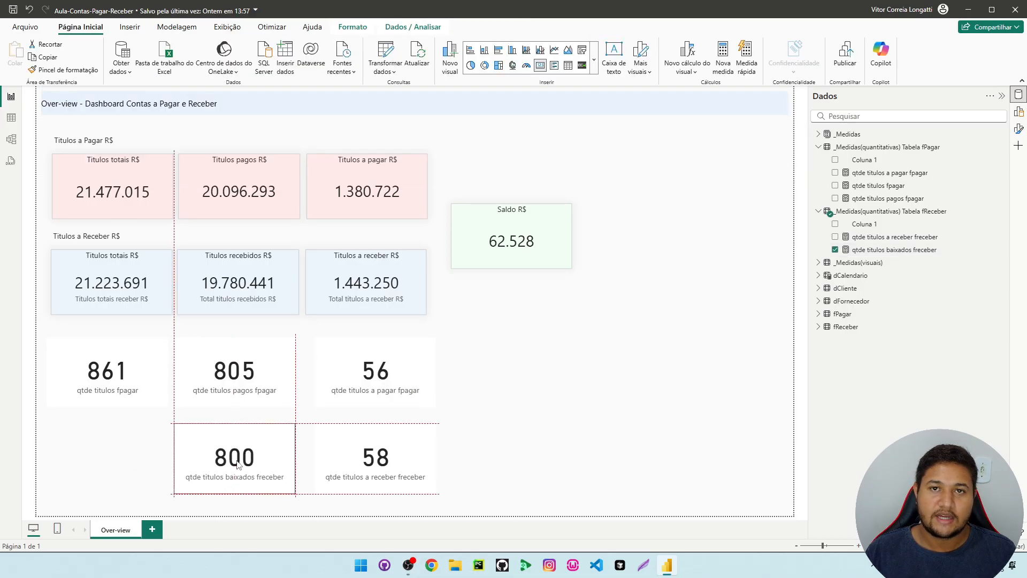
left_click(365, 461)
left_click(101, 377)
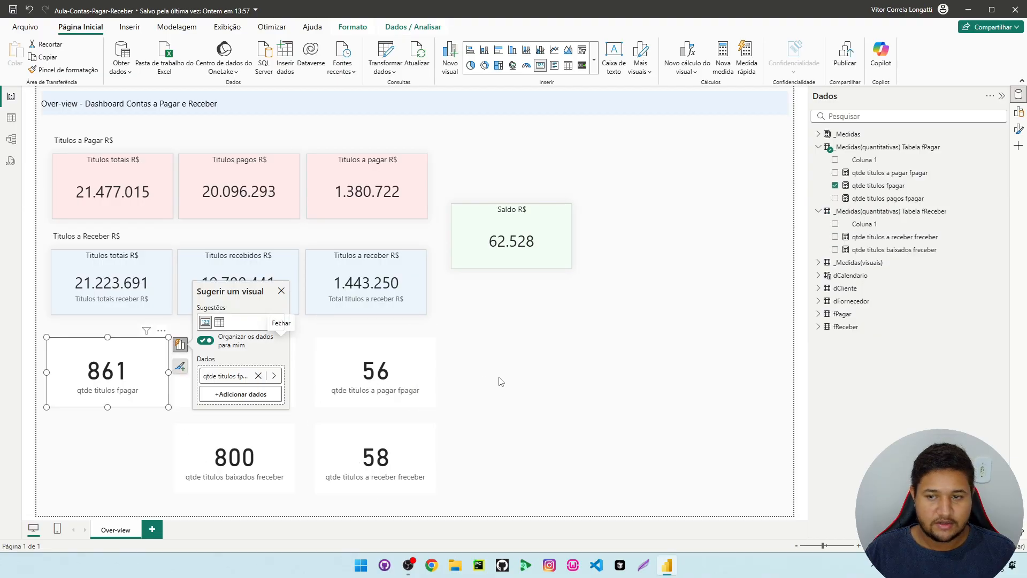
Create another measure in the fReceber measures table from the copied formula and name it qtde titulos totais freceber
right_click(883, 236)
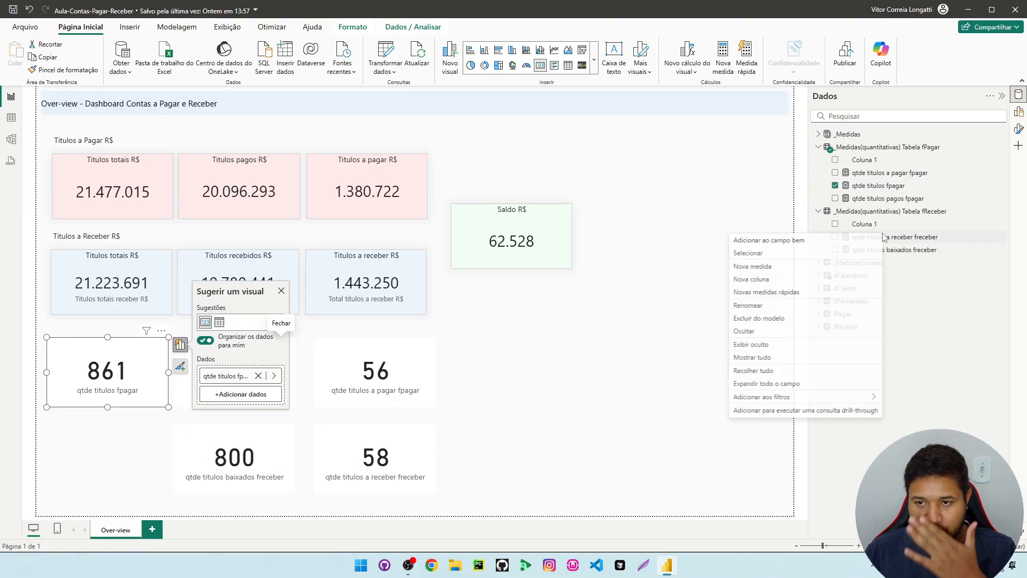
left_click(768, 271)
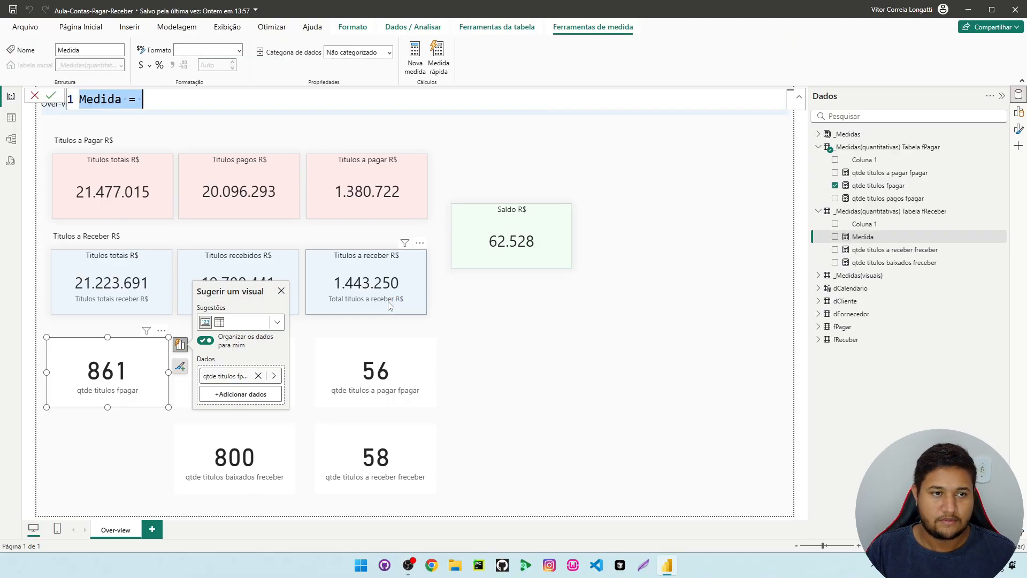
key("ctrl+v")
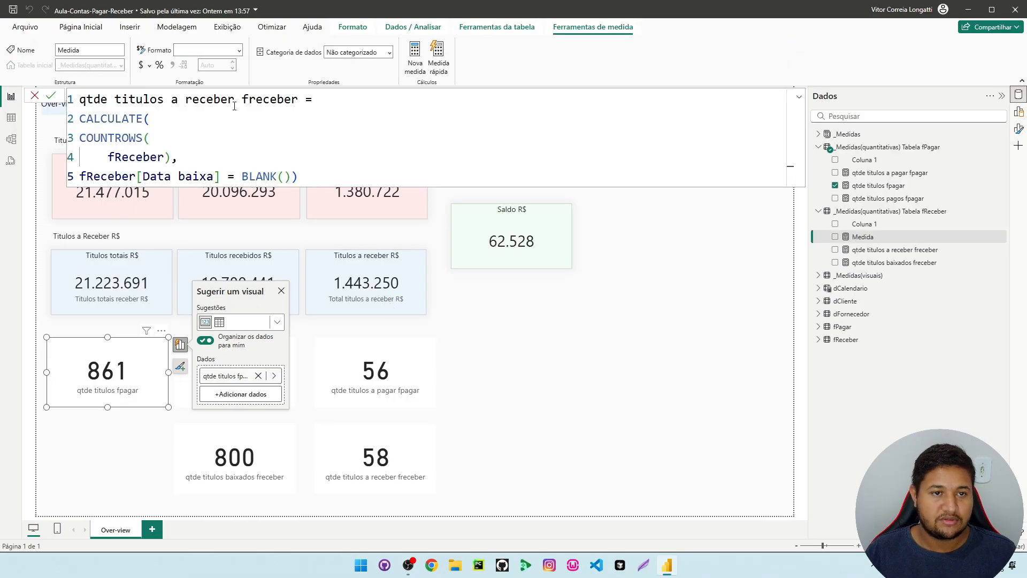
left_click_drag(172, 99, 235, 99)
type("totais")
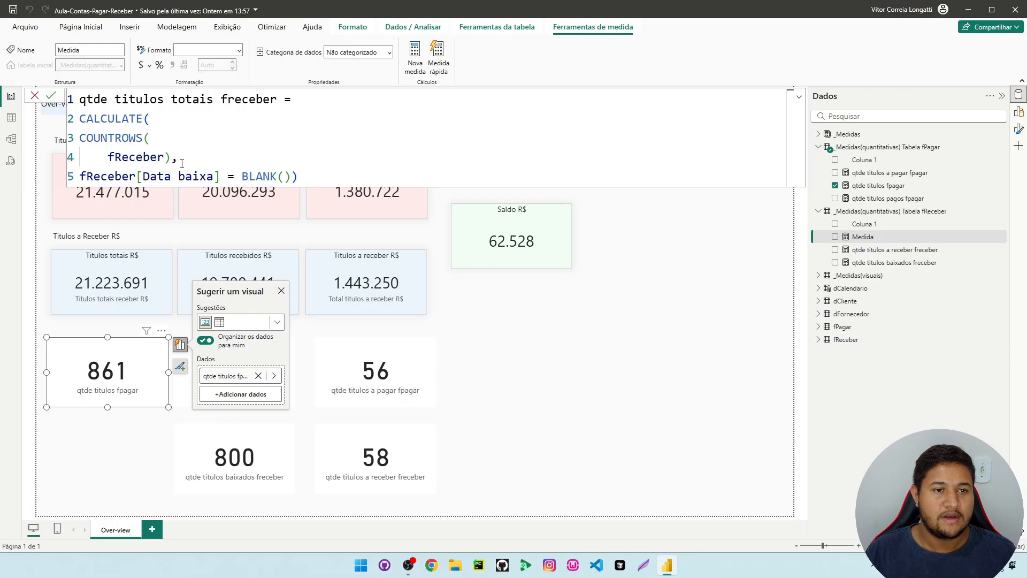
Remove the CALCULATE wrapper and the Data baixa filter, leaving only COUNTROWS(fReceber), and commit the measure
left_click_drag(180, 158, 368, 171)
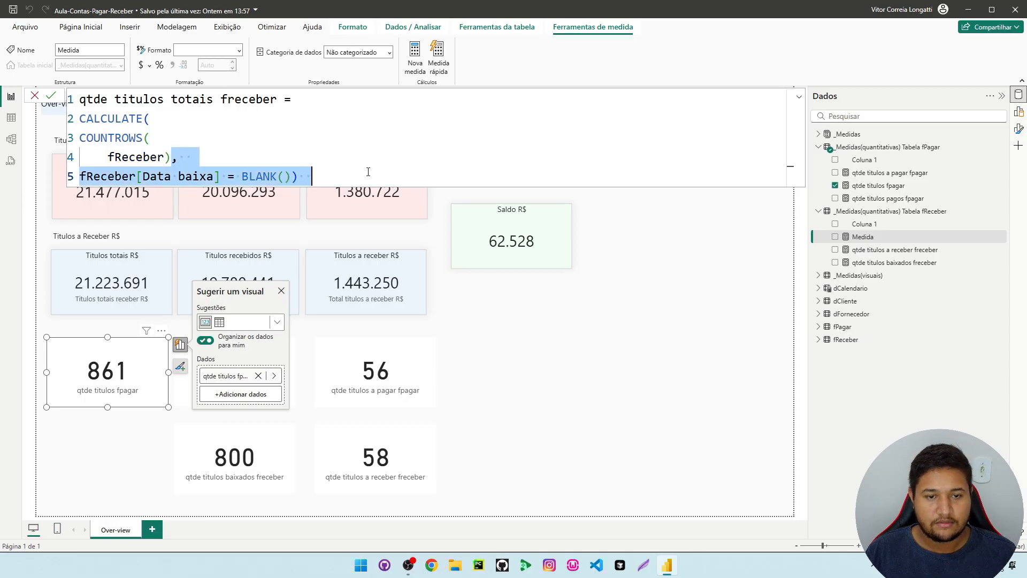
key("BackSpace")
left_click_drag(151, 119, 75, 125)
key("BackSpace")
left_click(223, 162)
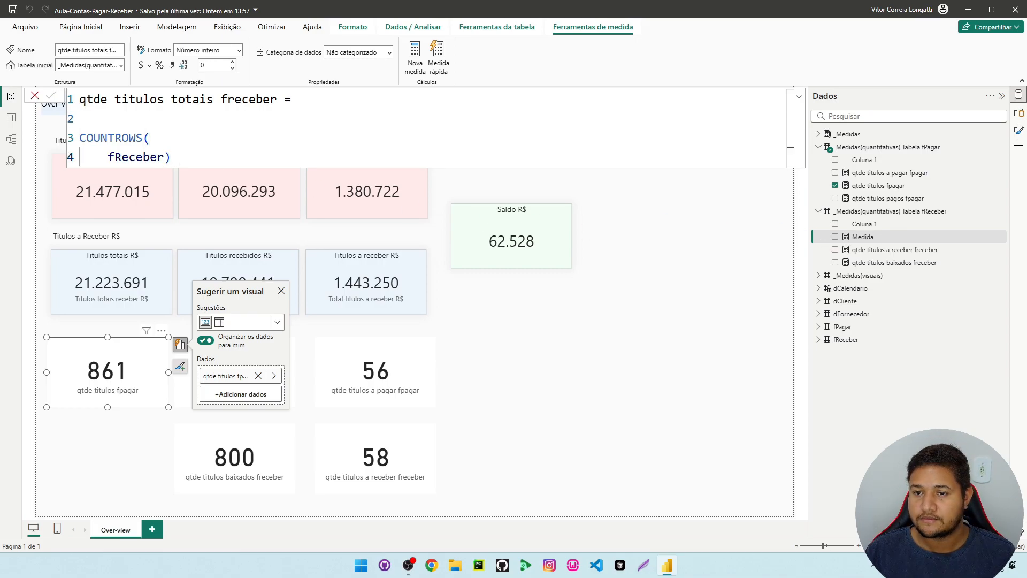
Add the qtde titulos totais freceber measure as a card below the qtde titulos fpagar card
left_click_drag(910, 269, 128, 458)
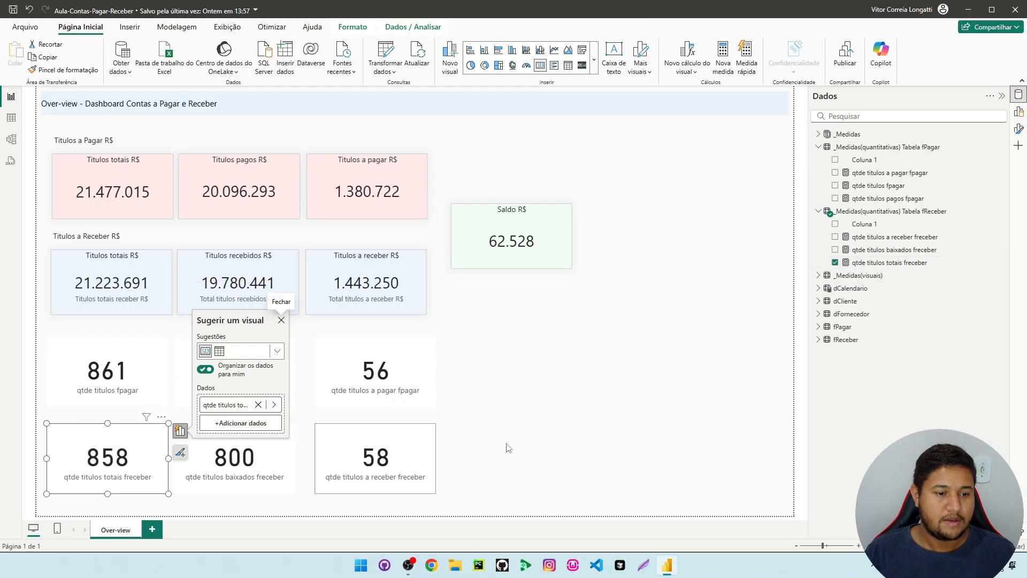
left_click(622, 295)
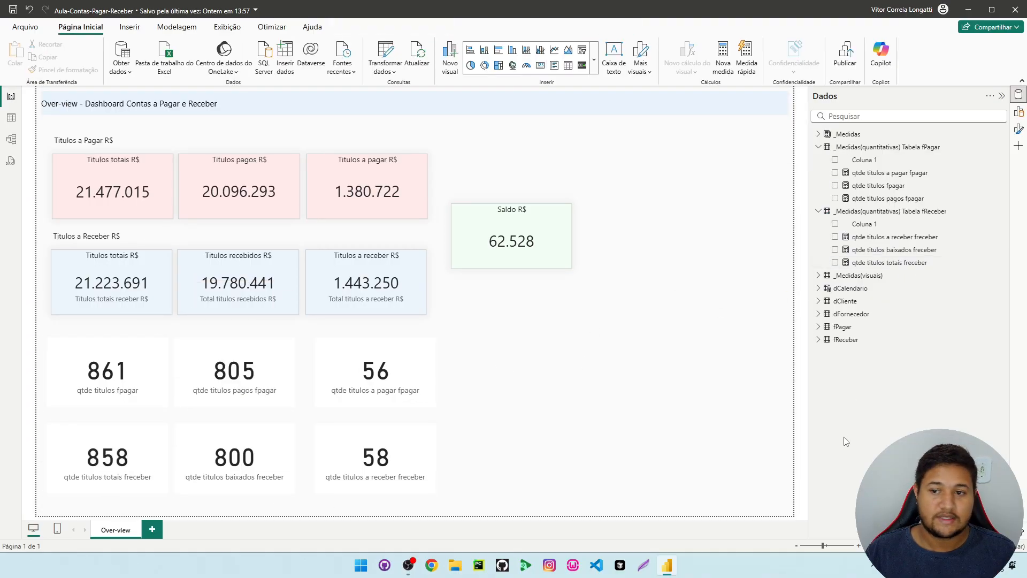
Check the total-title count against the row count of the fReceber data table, and return to the report
left_click(860, 341)
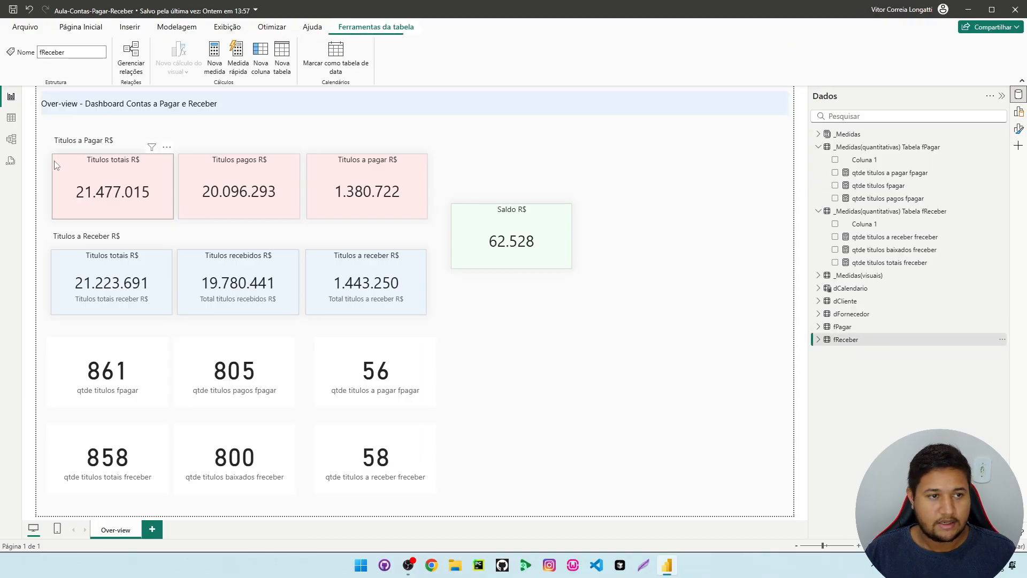
left_click(17, 122)
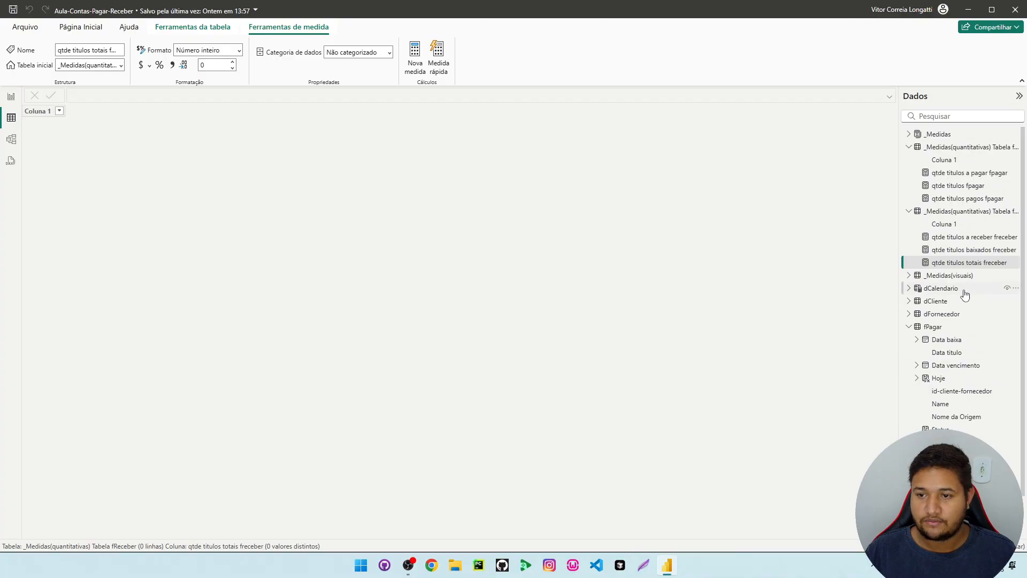
left_click(909, 326)
left_click(946, 340)
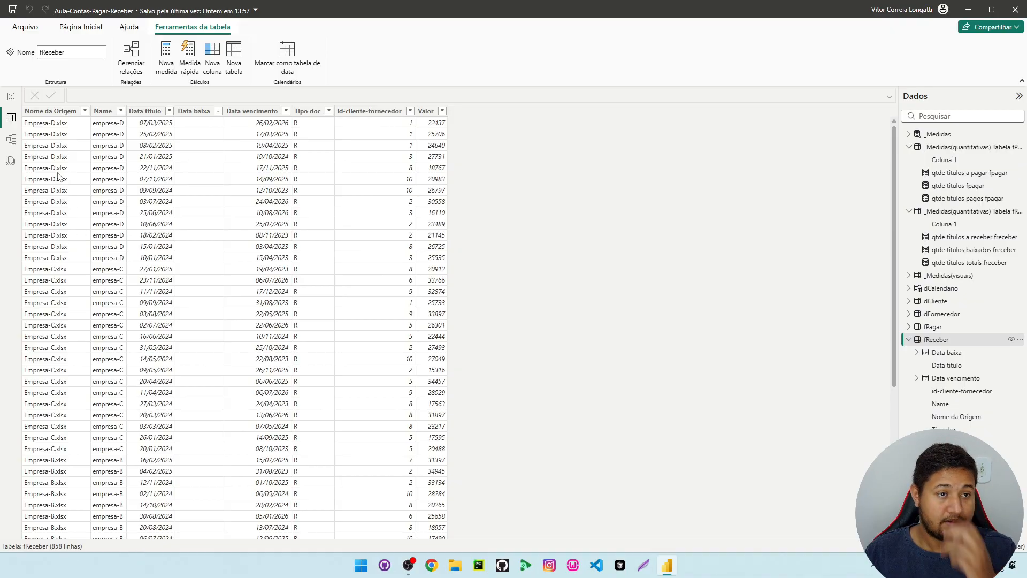
left_click(11, 96)
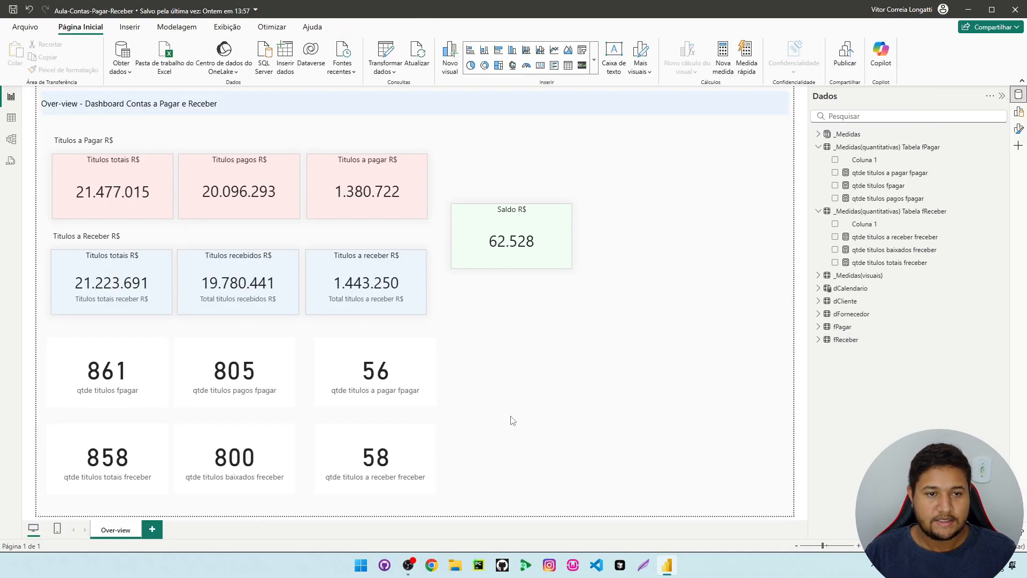
left_click(88, 390)
left_click(118, 485, "ctrl")
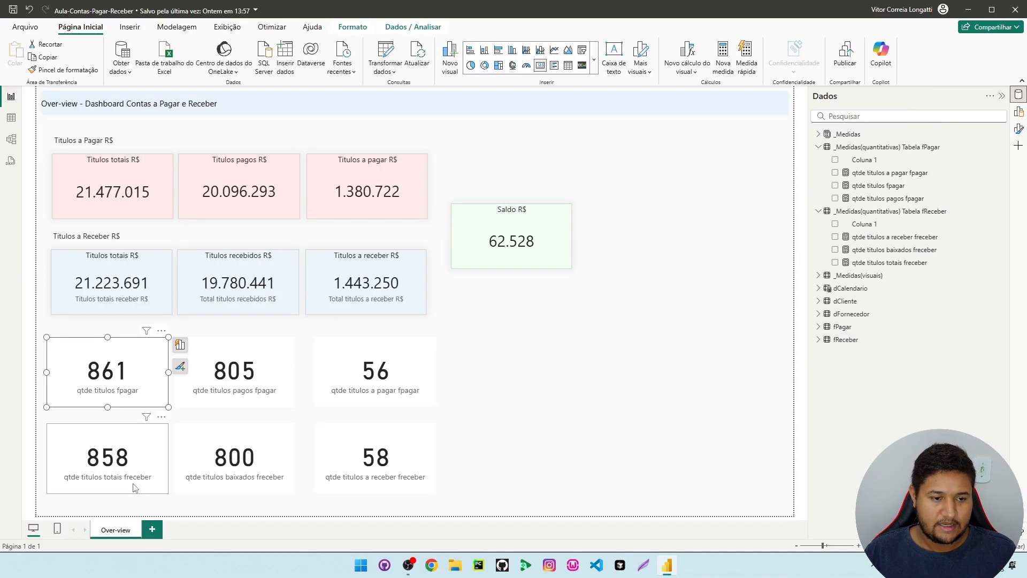
left_click(252, 455, "ctrl")
left_click(349, 443, "ctrl")
left_click(380, 385, "ctrl")
left_click(240, 383, "ctrl")
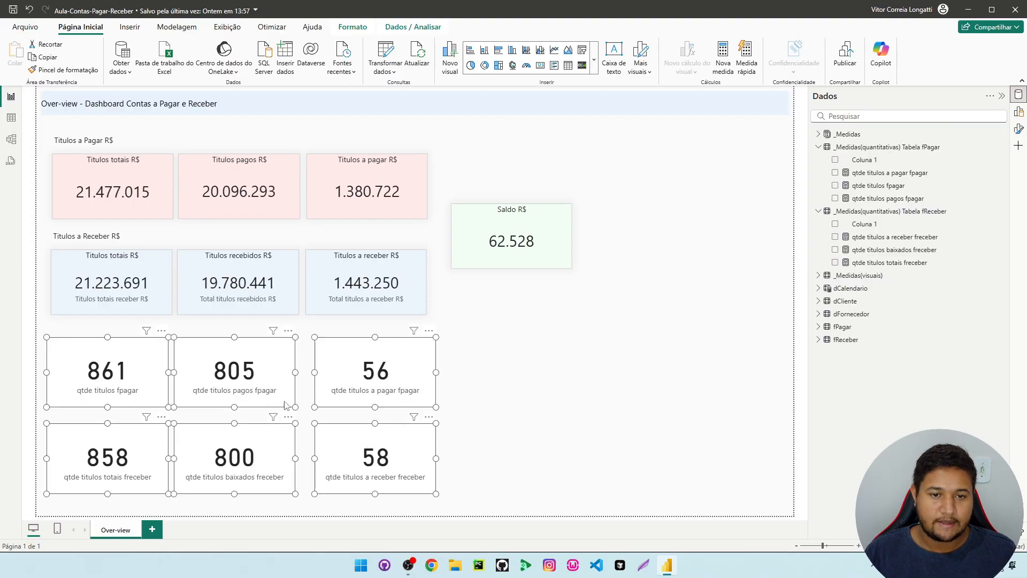
left_click(616, 407)
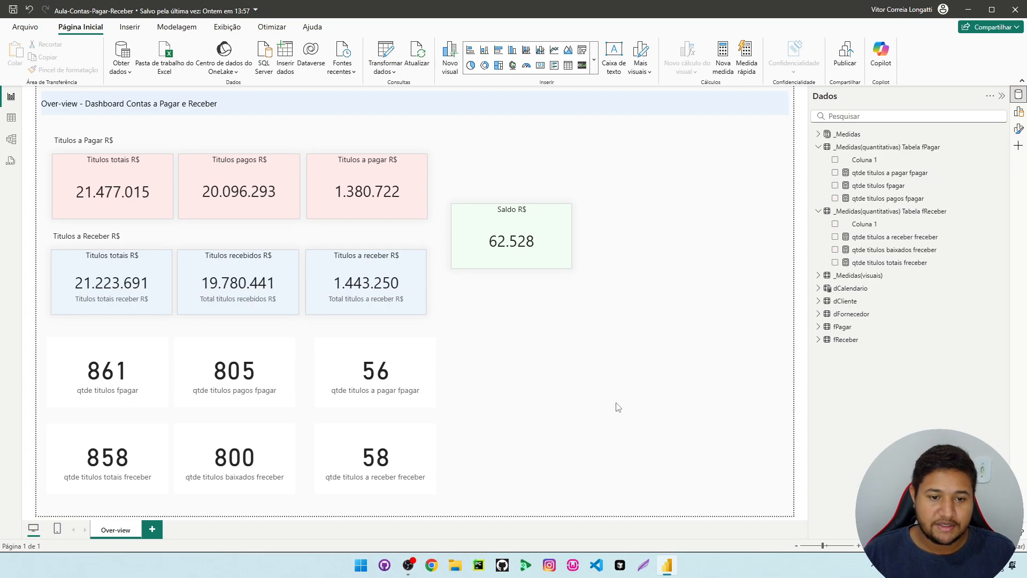
left_click_drag(452, 342, 576, 411)
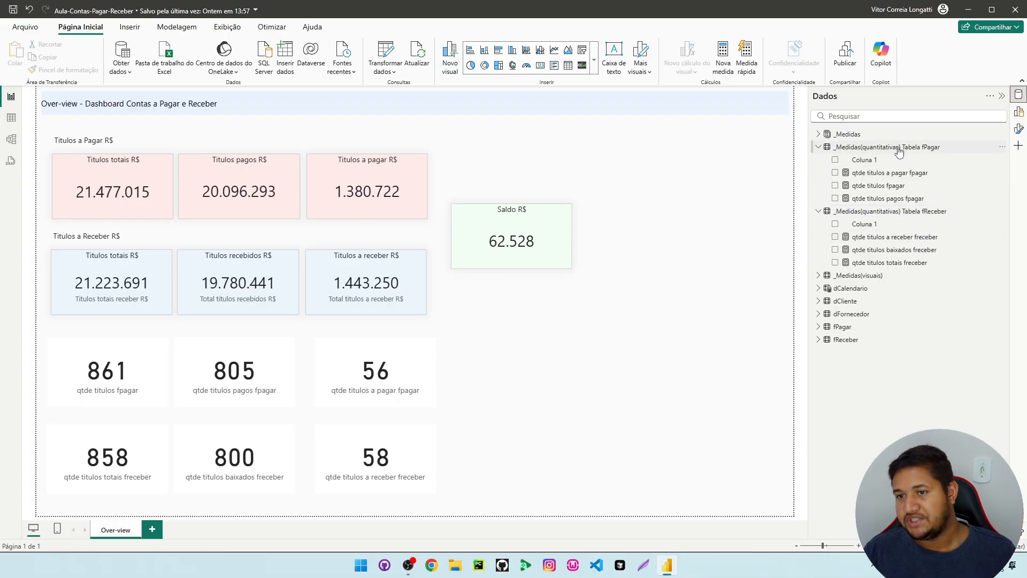
Hide the Coluna 1 column in both the fPagar and fReceber quantitative measure tables
left_click(814, 212)
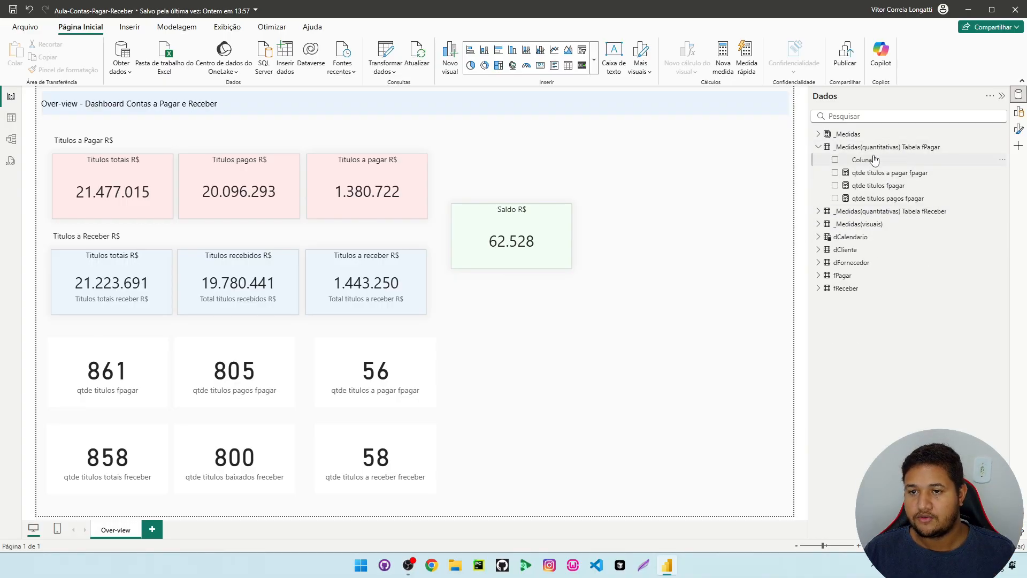
right_click(873, 159)
left_click(766, 269)
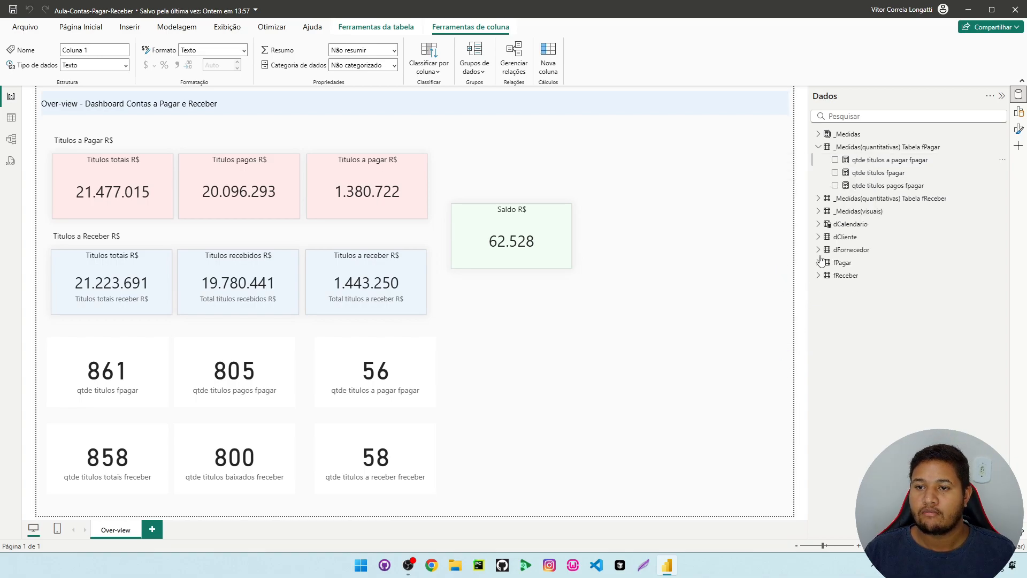
left_click(818, 198)
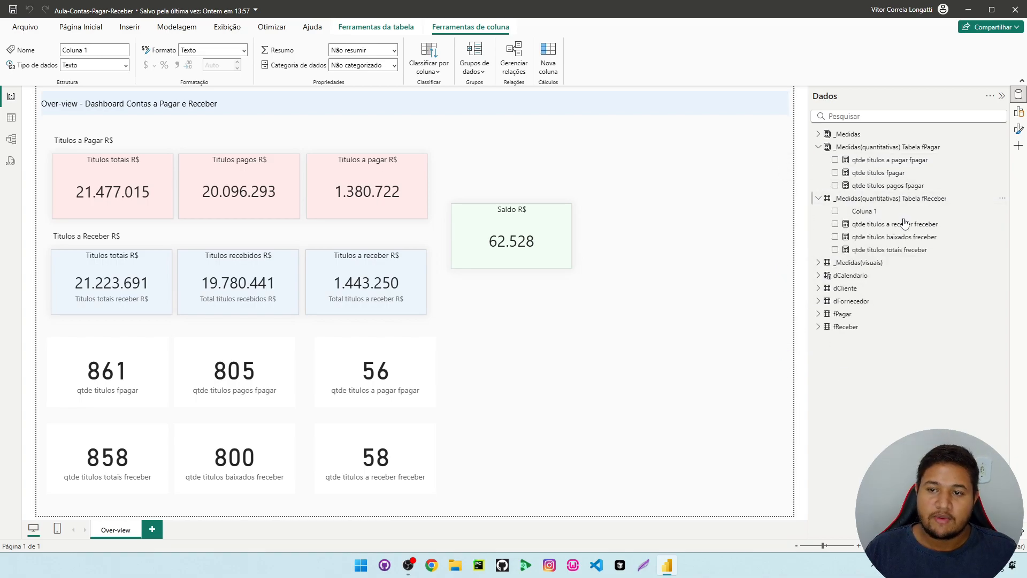
left_click(909, 200)
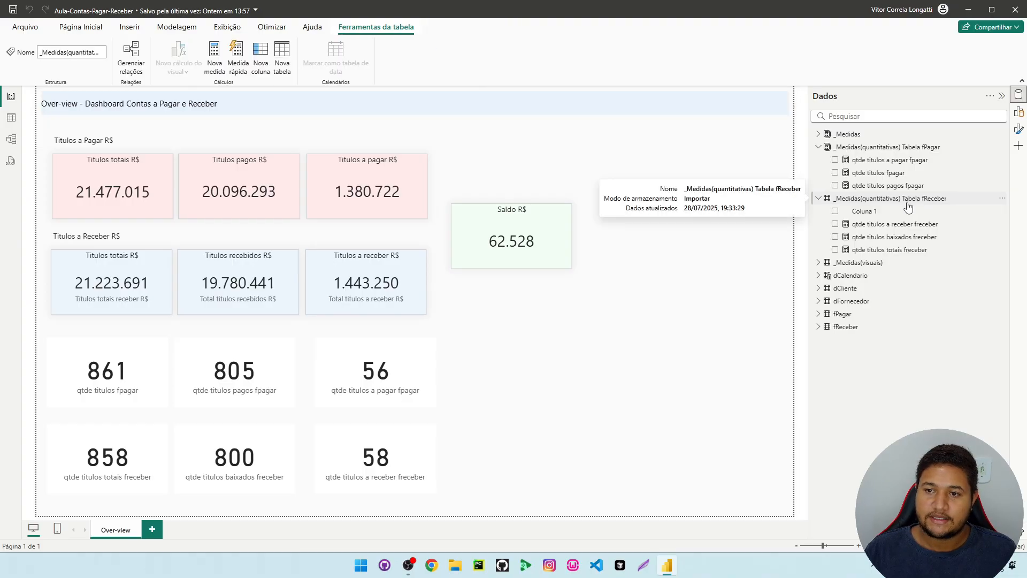
right_click(881, 214)
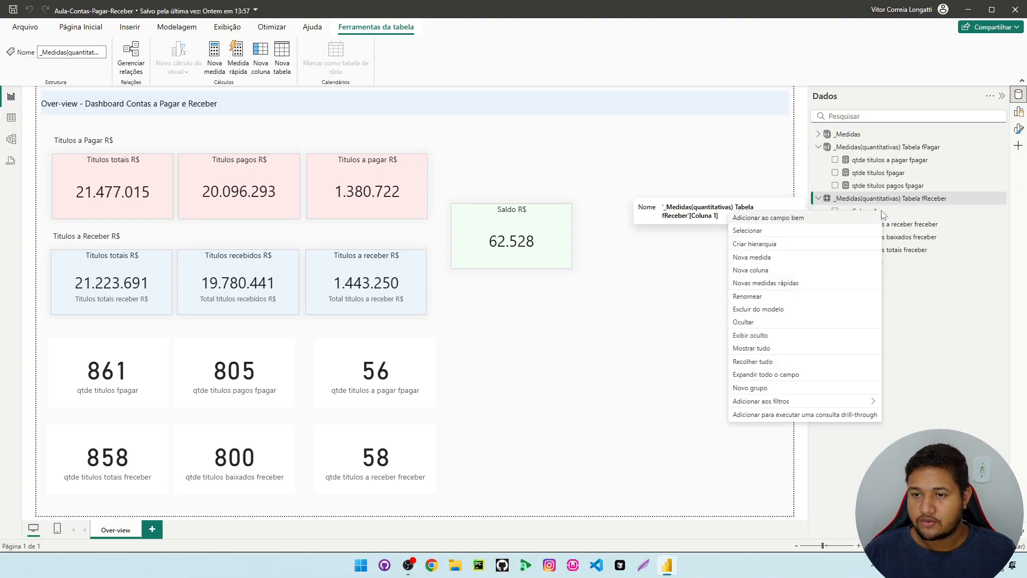
left_click(762, 326)
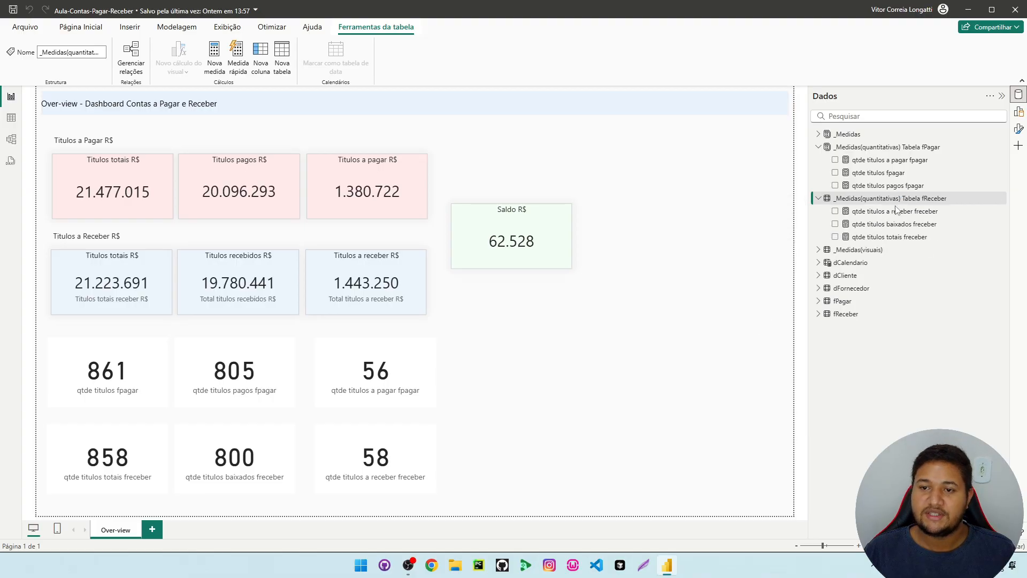
left_click(890, 225)
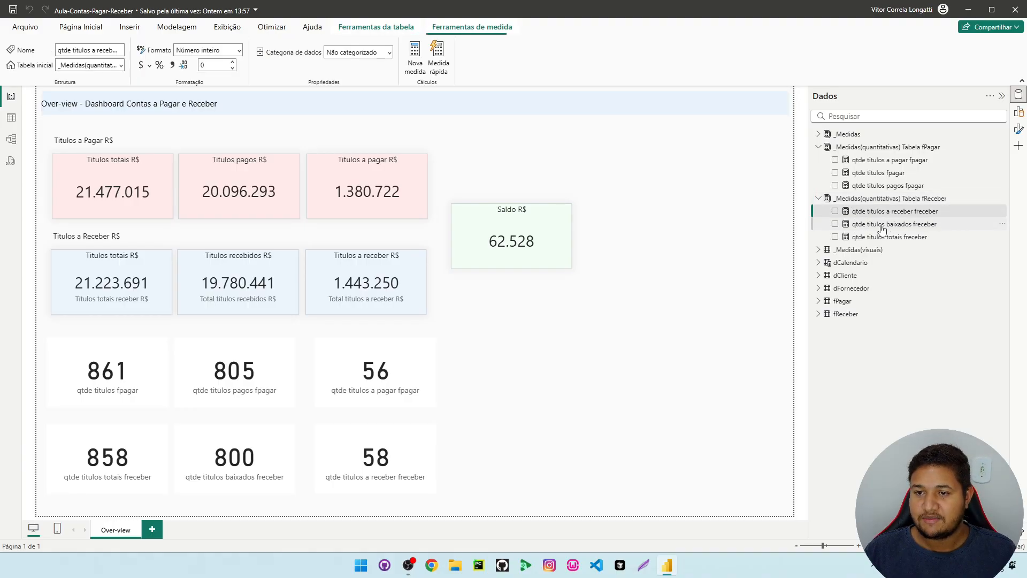
left_click(889, 236)
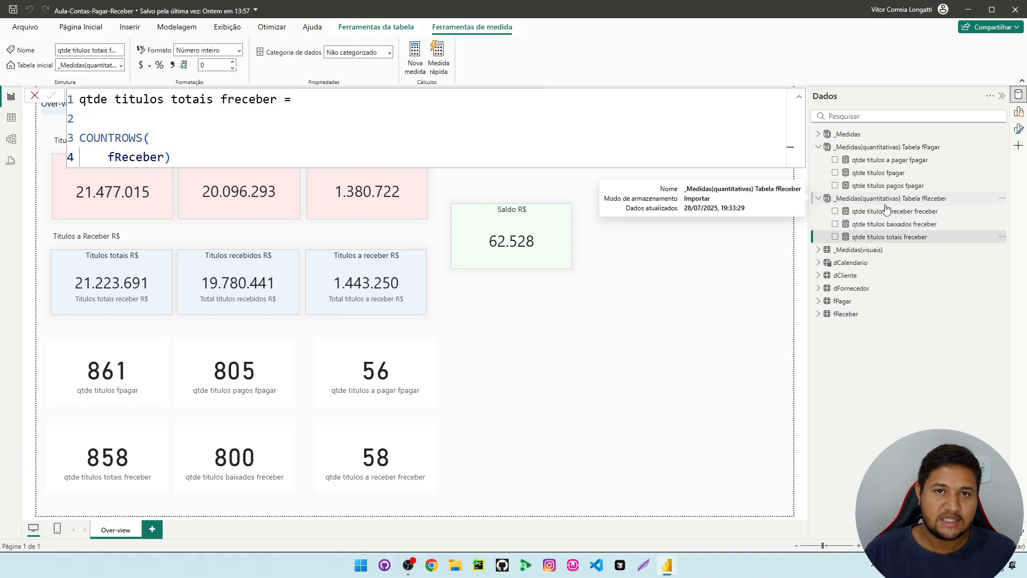
left_click(886, 200)
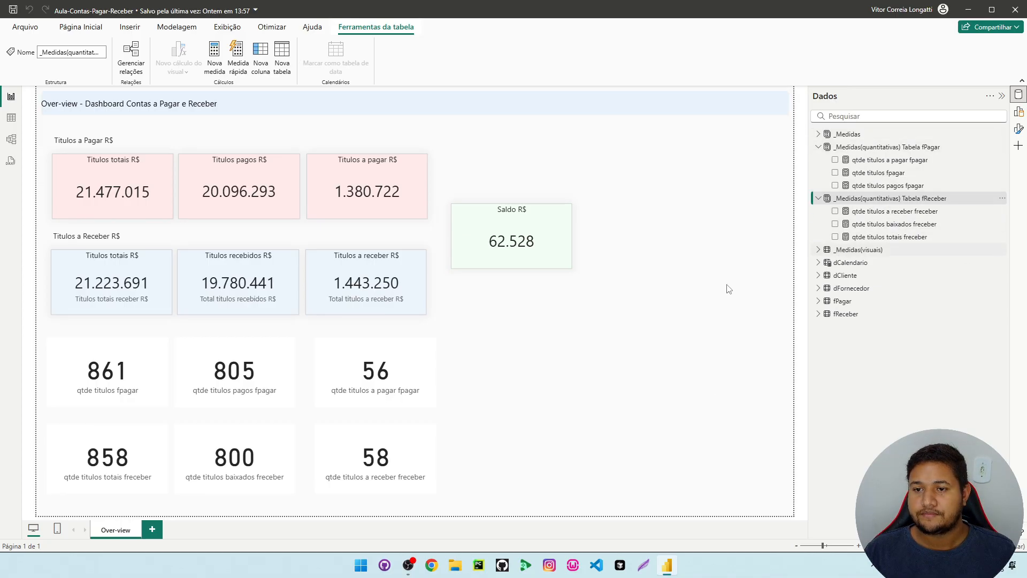
left_click(599, 396)
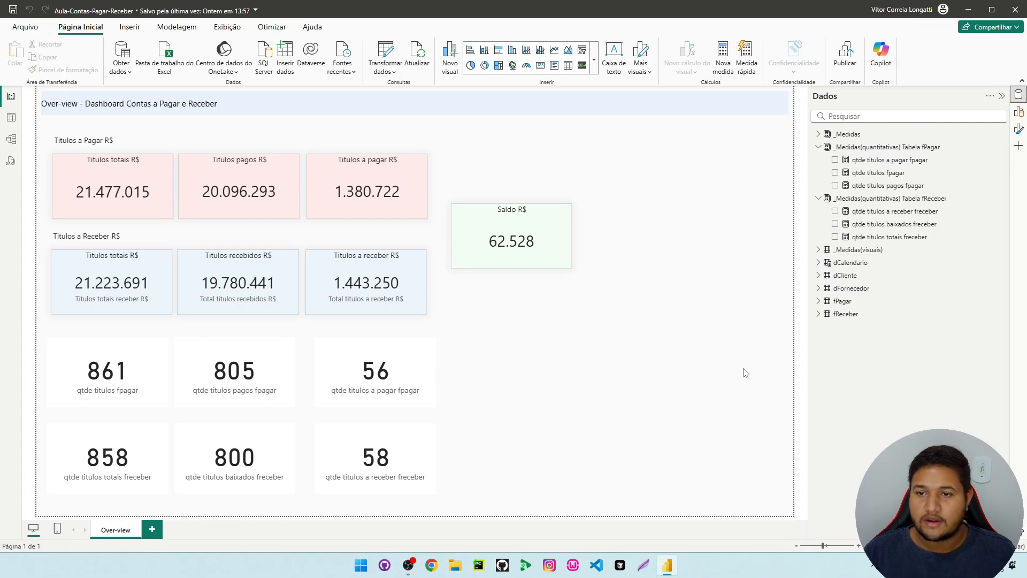
Open the fPagar data table and examine its Data baixa, Data vencimento and Status columns, including the Status formula
left_click(11, 117)
left_click(932, 326)
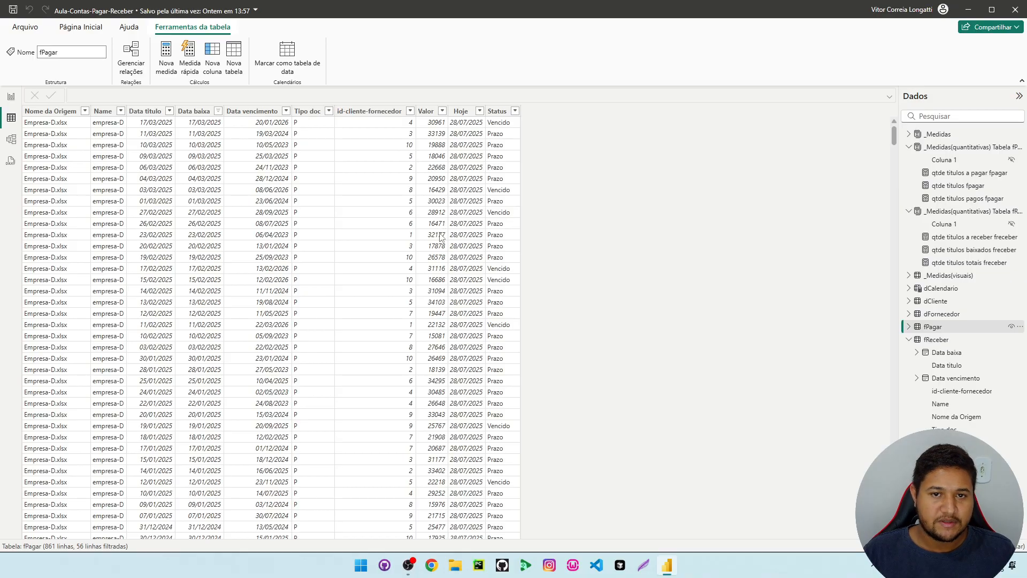
left_click(253, 111)
left_click(195, 159)
left_click(237, 158)
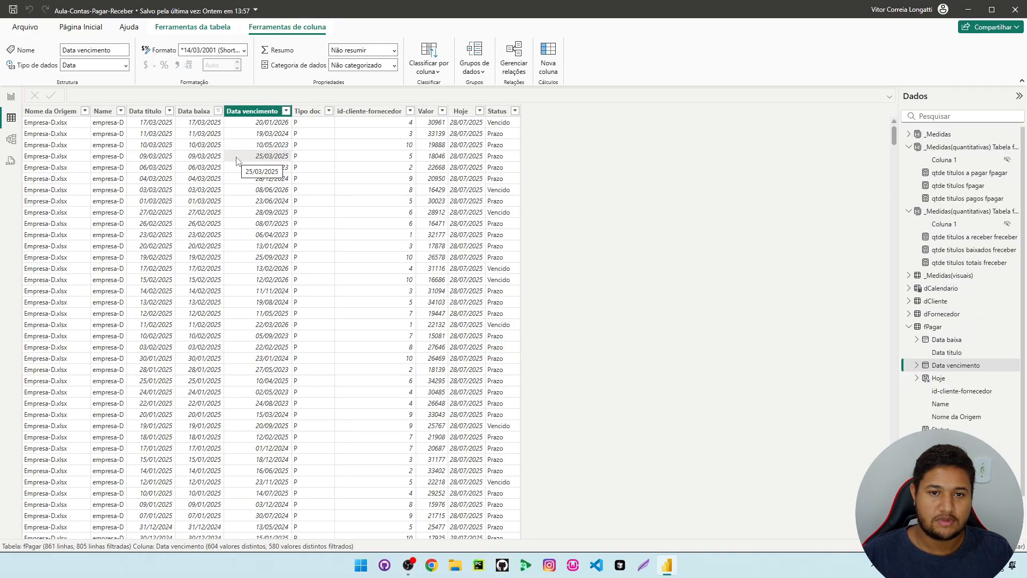
left_click(496, 111)
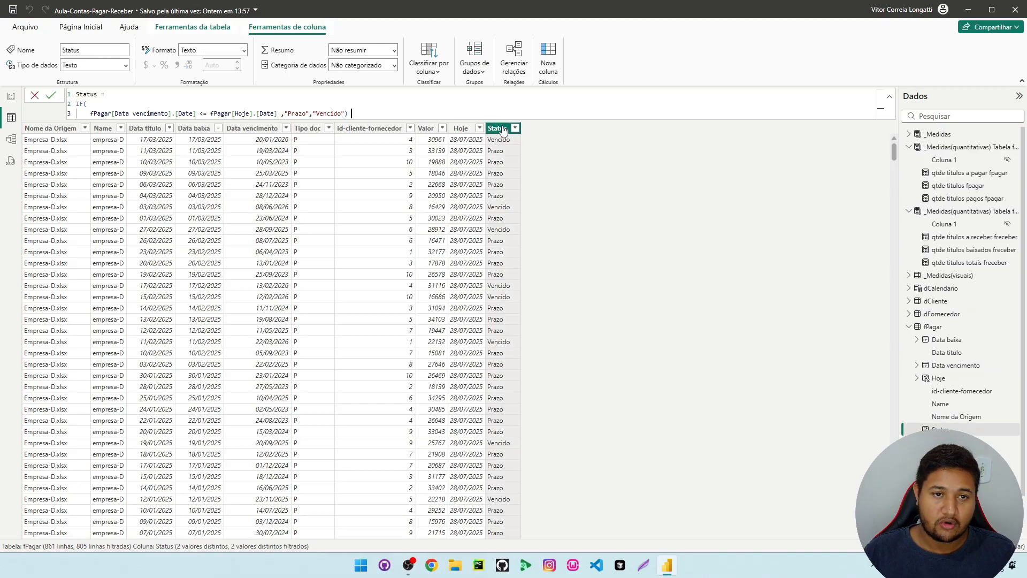
Add a new calculated column to fPagar and name it Situação pagamento
right_click(497, 128)
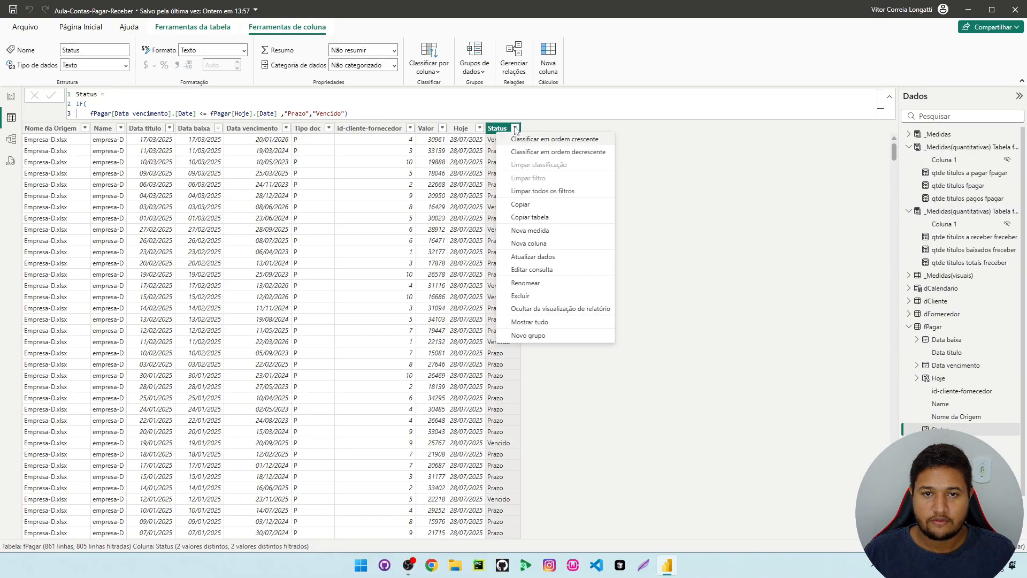
left_click(551, 257)
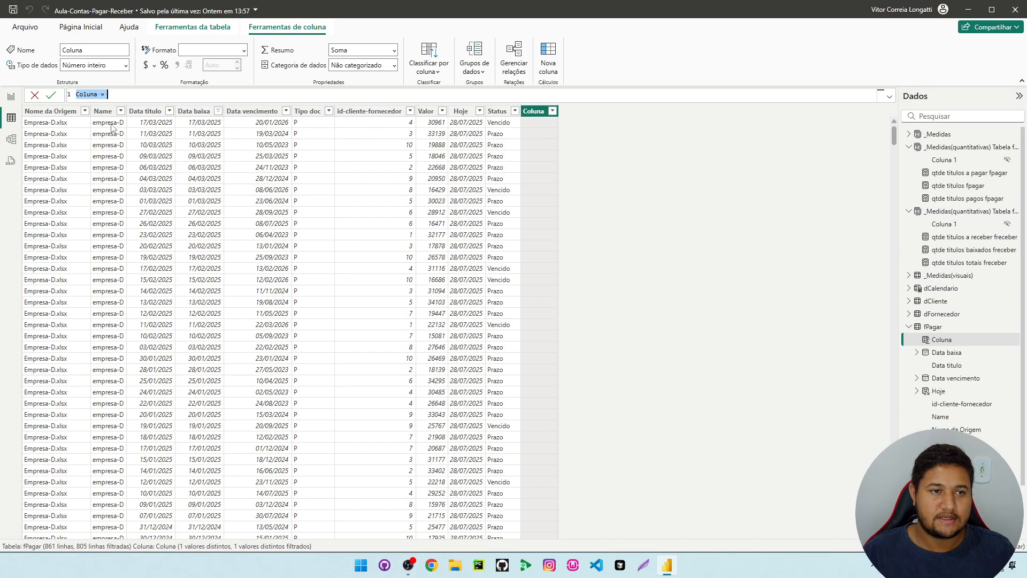
scroll(112, 95, "up", 1, "ctrl")
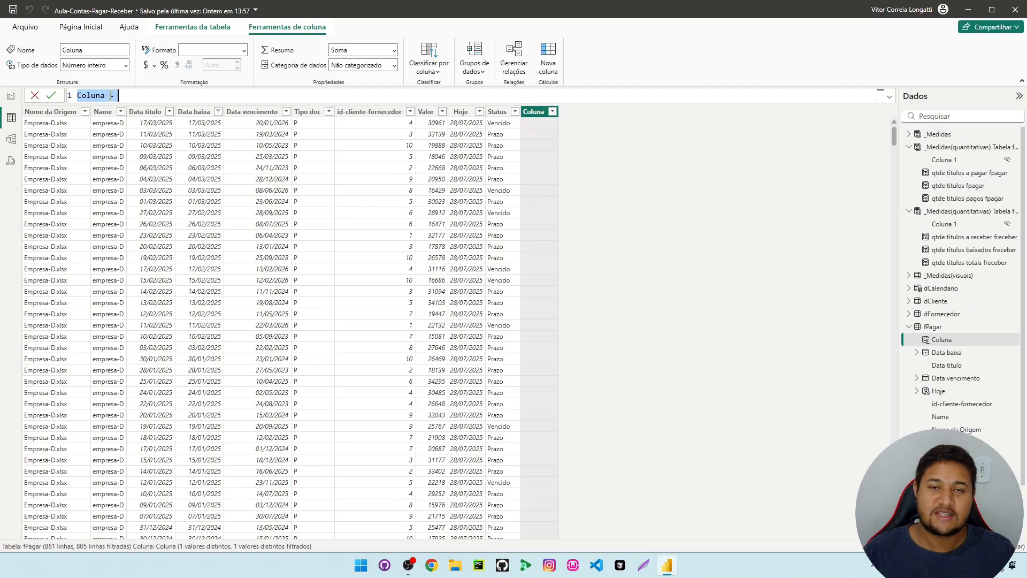
scroll(111, 95, "up", 1, "ctrl")
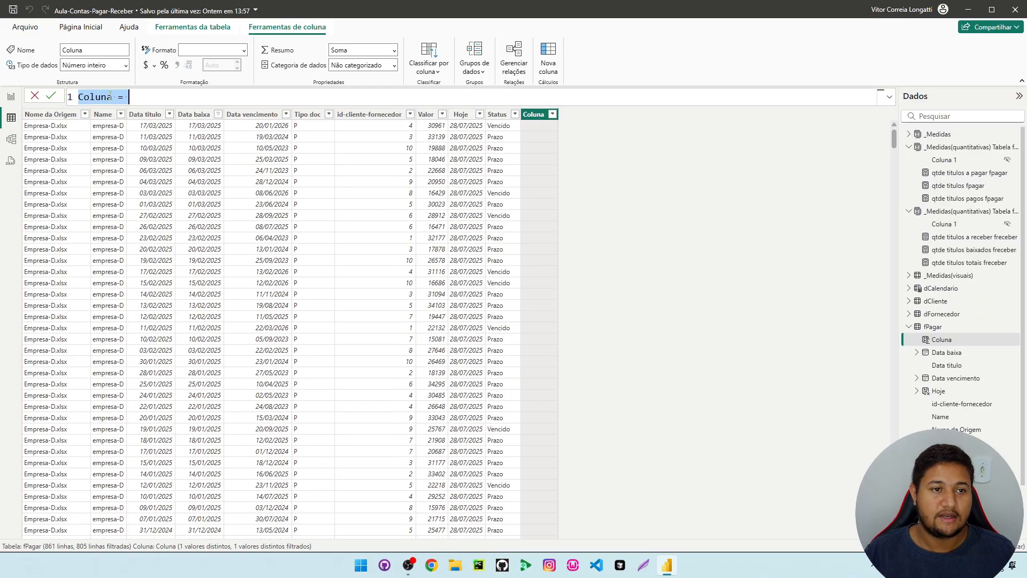
scroll(109, 95, "up", 2, "ctrl")
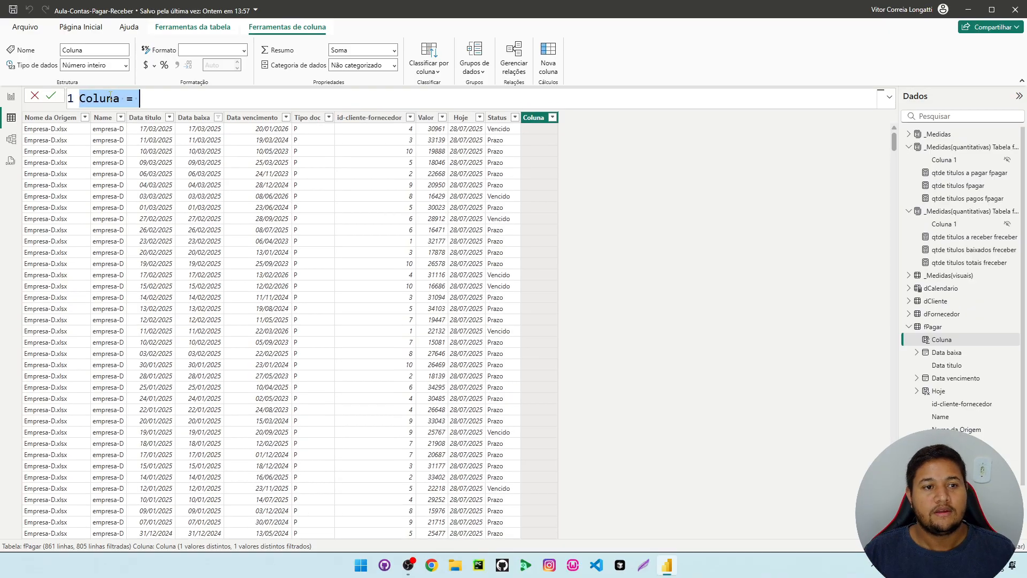
left_click(101, 98)
left_click_drag(124, 99, 80, 99)
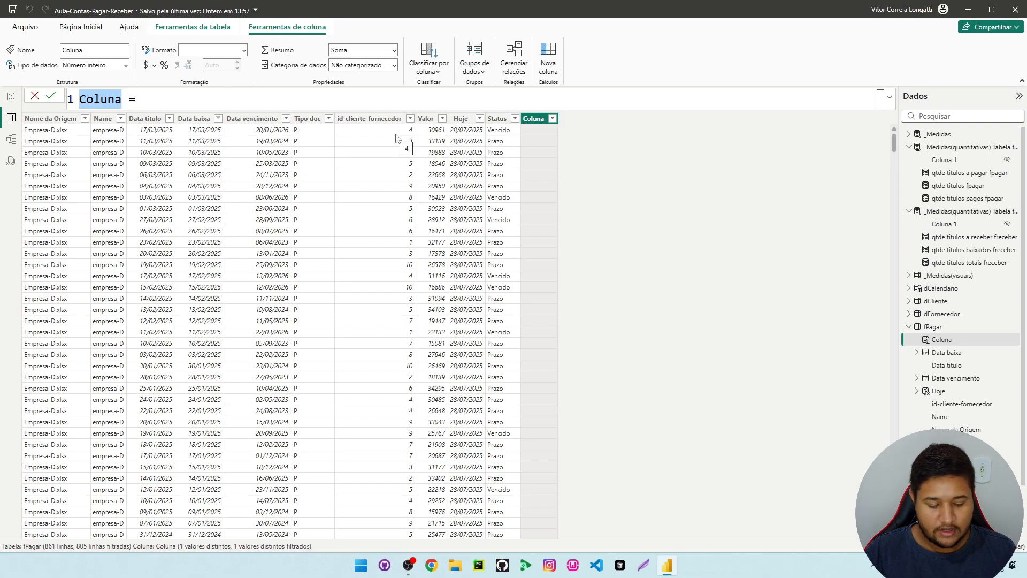
key("BackSpace")
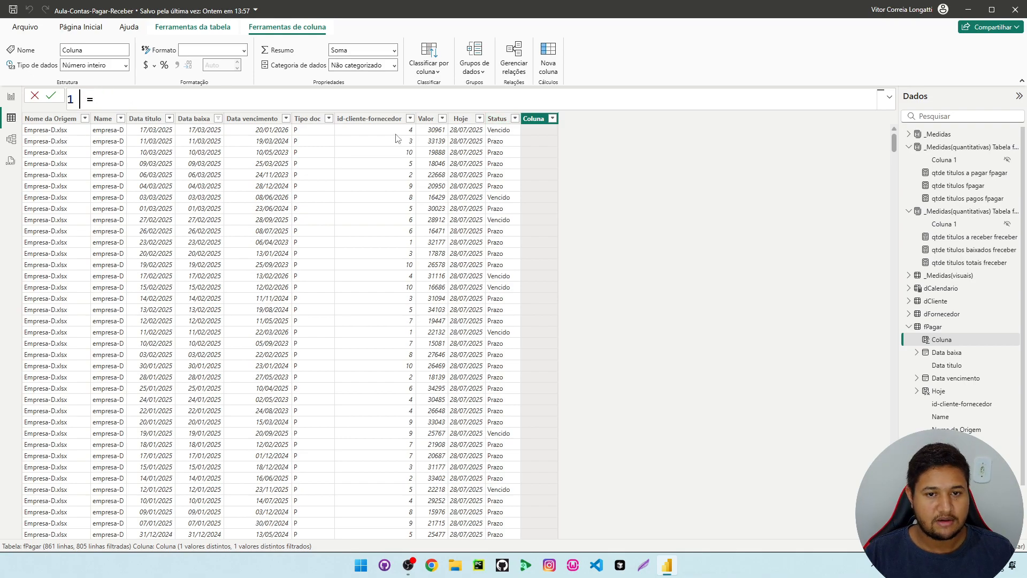
type("Situaçã")
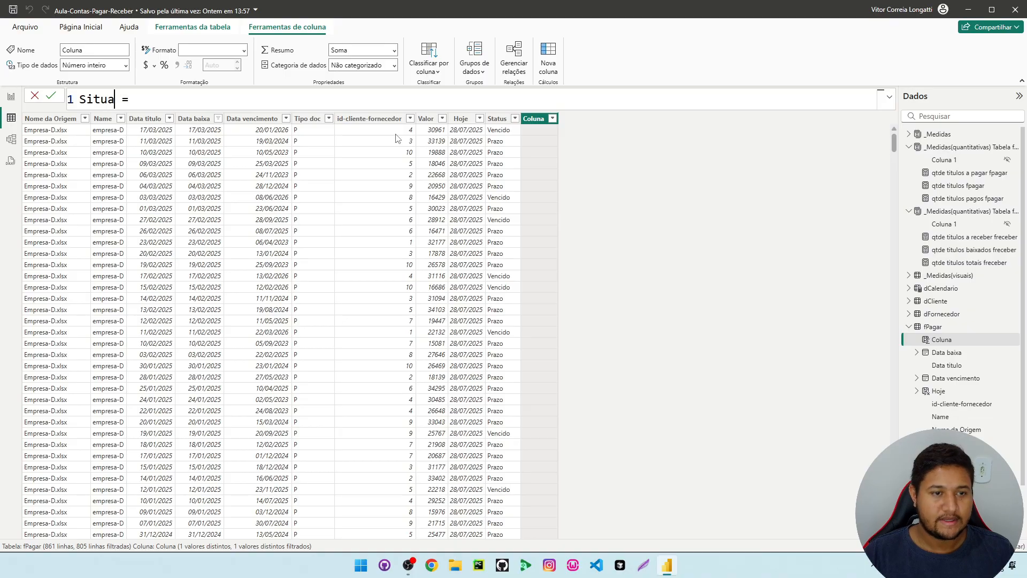
type("o pagamento")
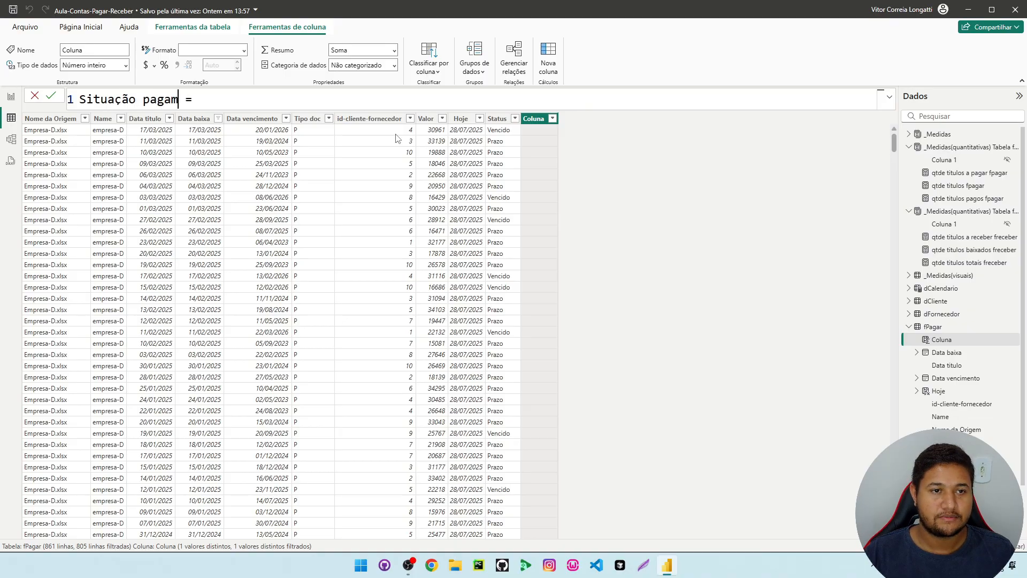
Declare the variable _datavencimento on the formula's second line, leaving its value empty
left_click(285, 95)
key("shift+Return")
key("shift+Return")
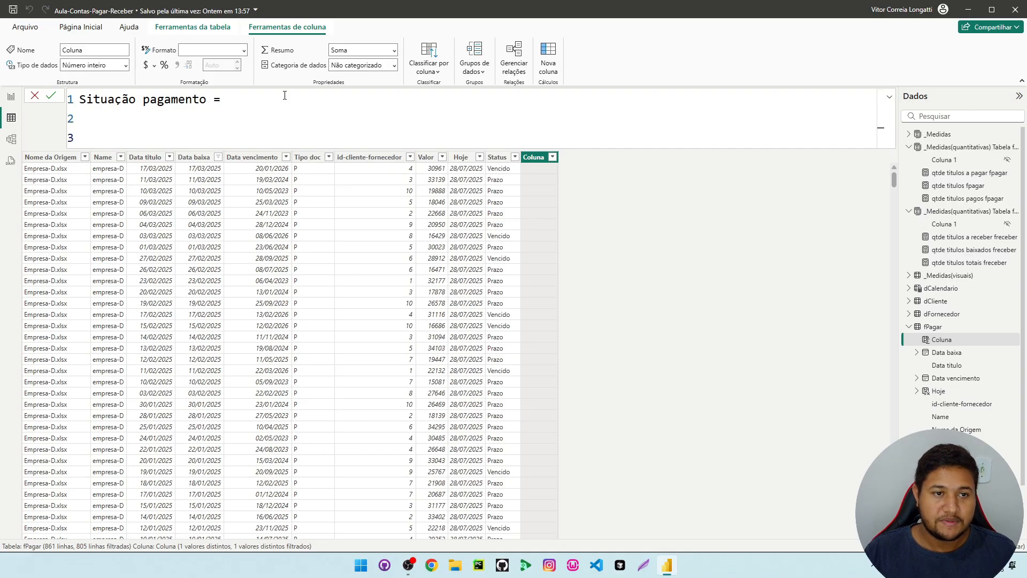
type("v")
key("BackSpace")
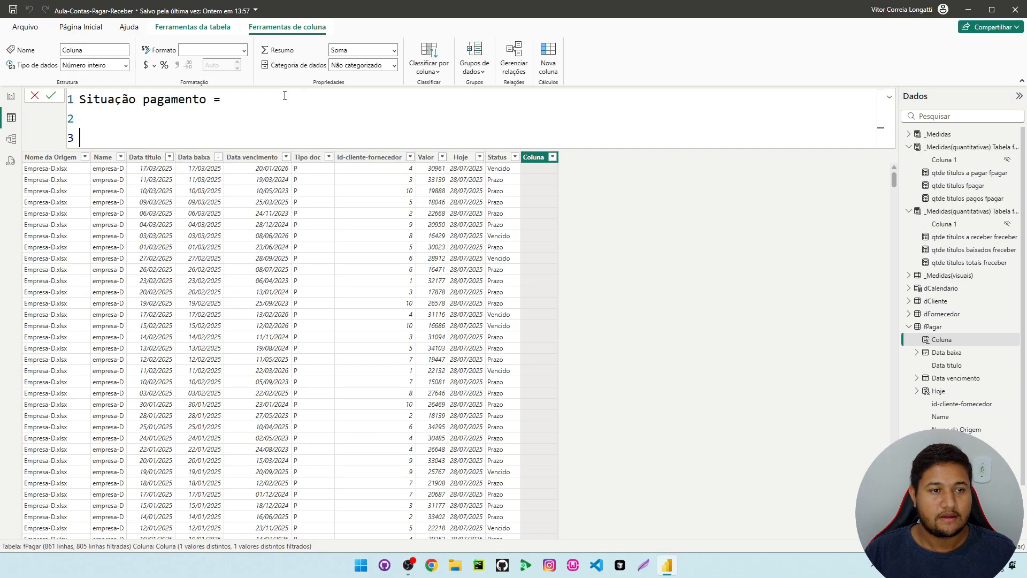
type("v")
key("BackSpace")
key("BackSpace")
type("var _dat")
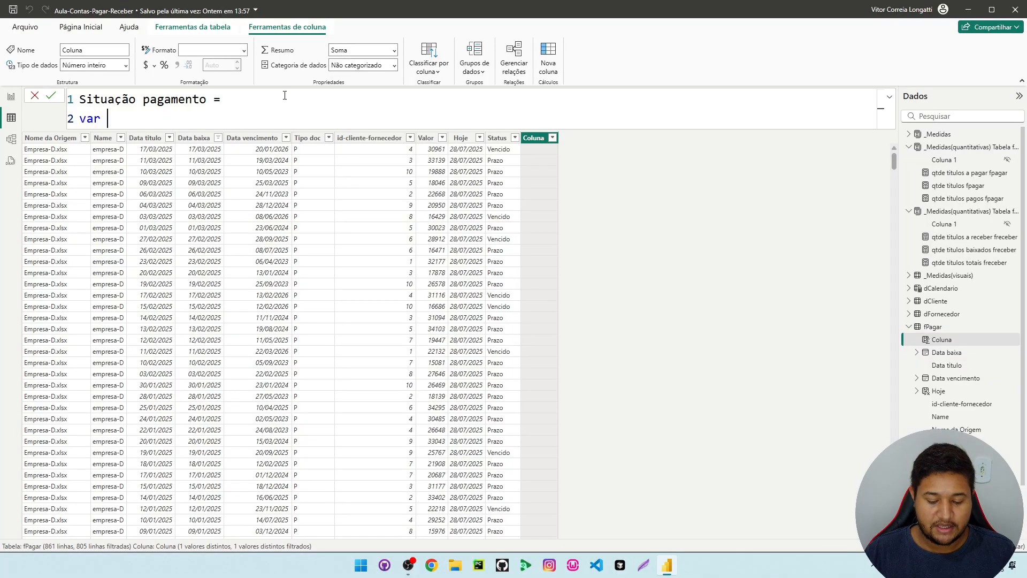
type("a")
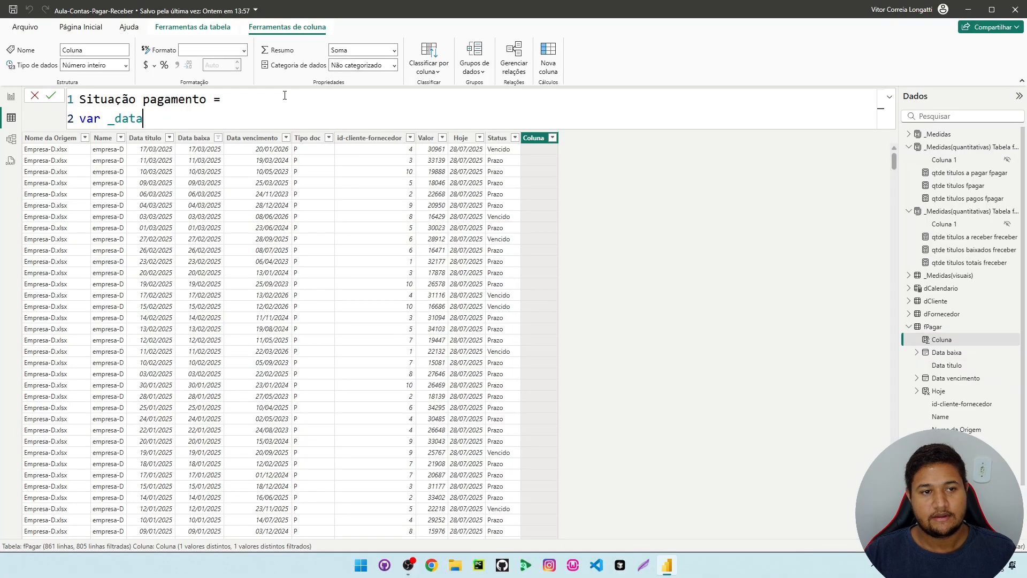
type("vencimento =")
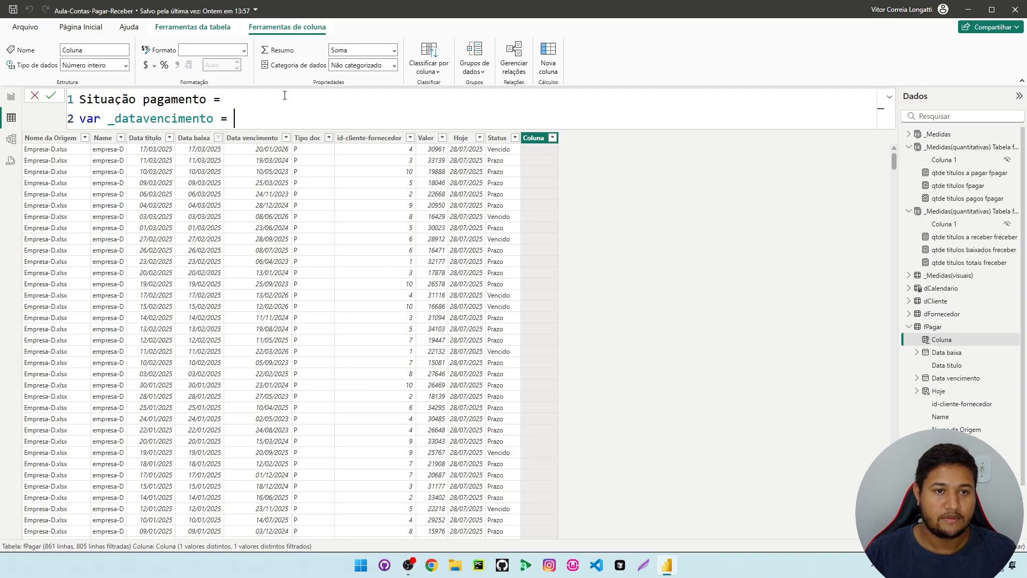
Declare a second variable, _databaixa, on the following line, leaving its value empty
key("shift+Return")
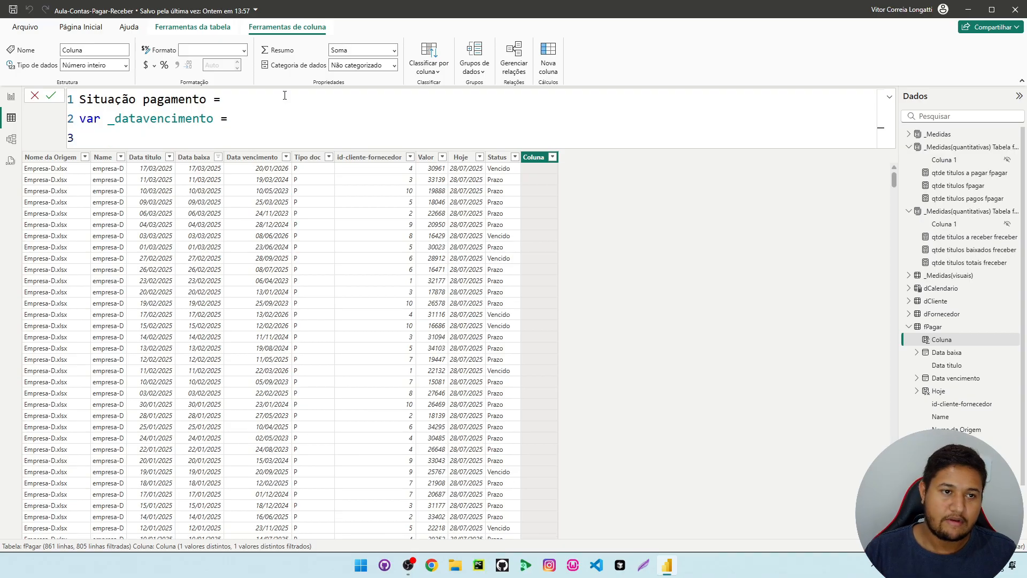
type("var _dat")
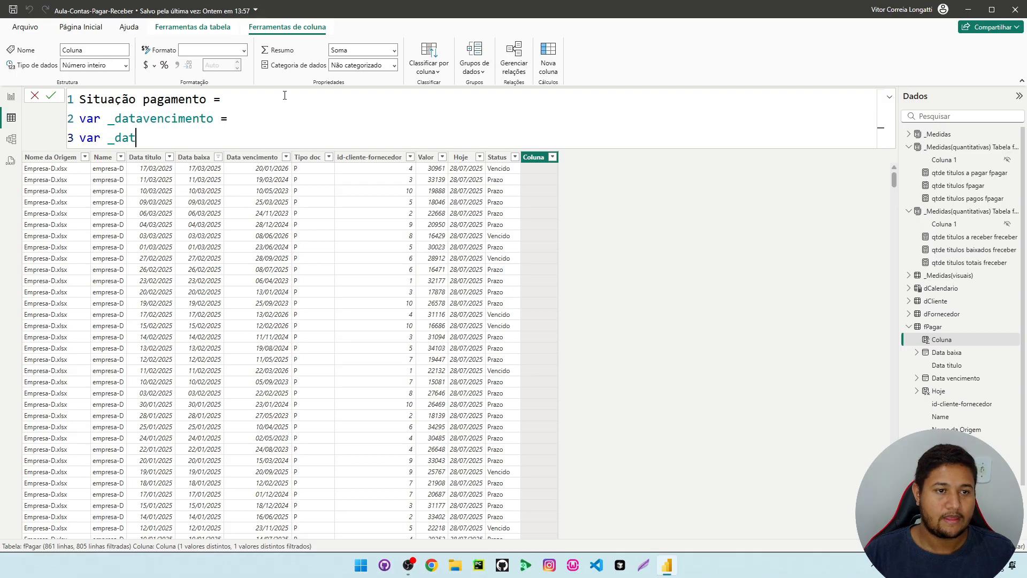
type("aba")
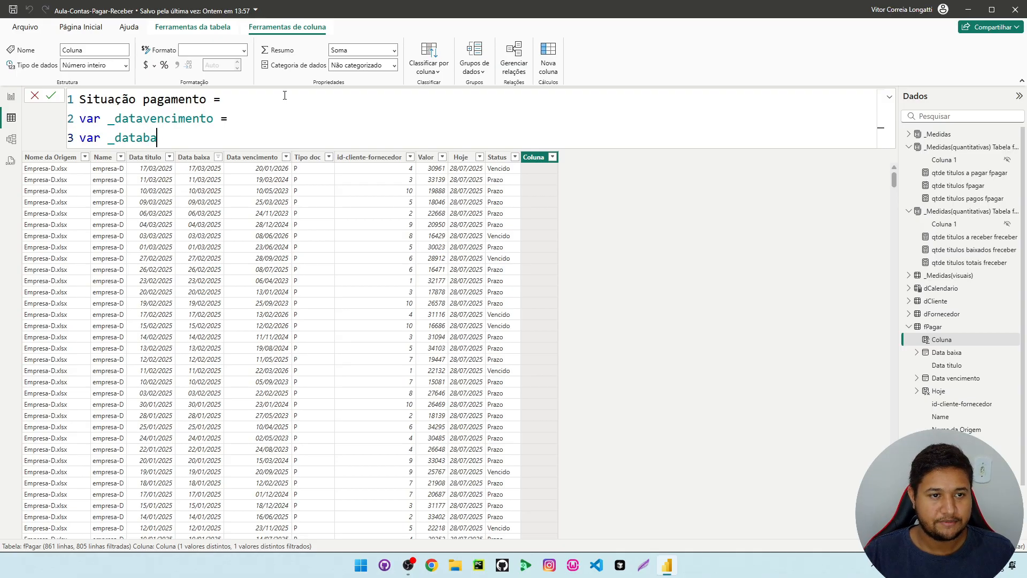
type("ixa =")
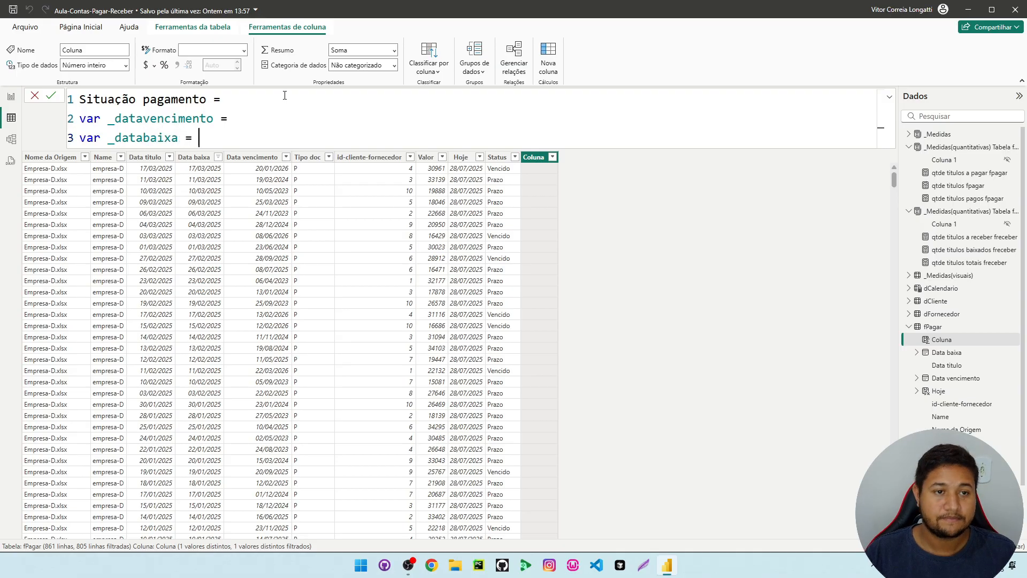
Add a return statement after the variables, with a blank line before it and two new lines after it
key("shift+Return")
key("shift+Return")
type("ret")
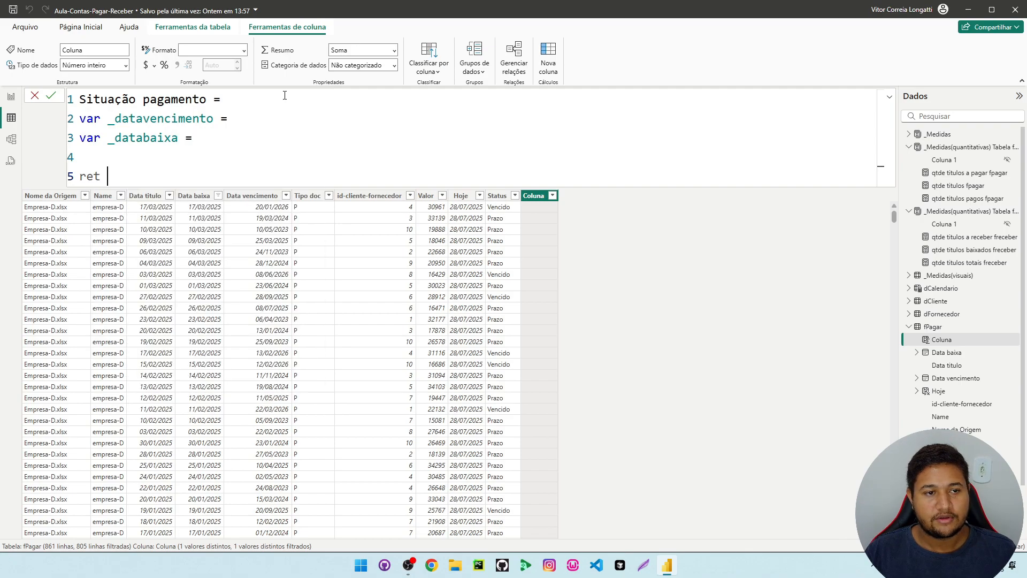
type("urn")
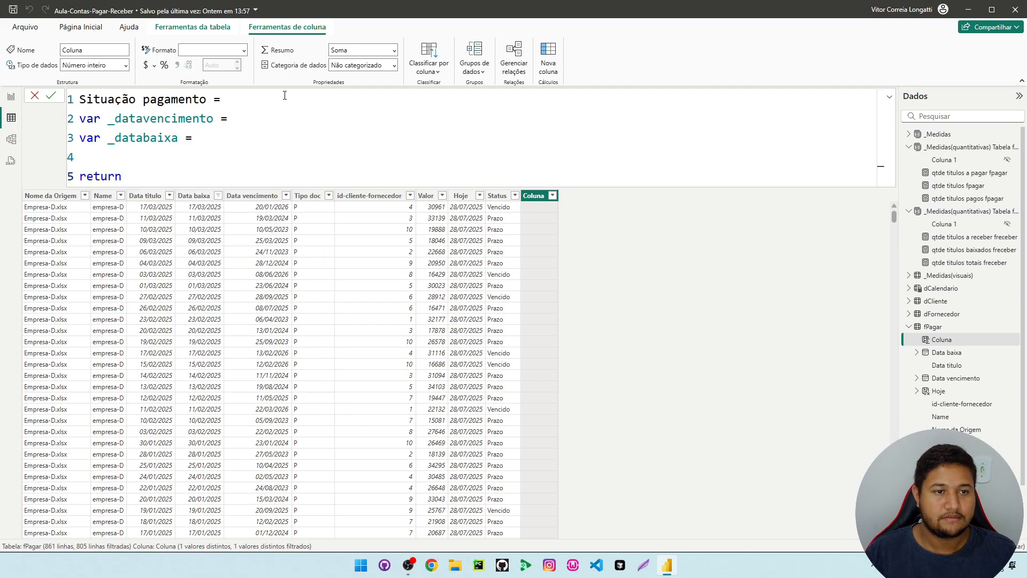
key("shift+Return")
key("shift+Return")
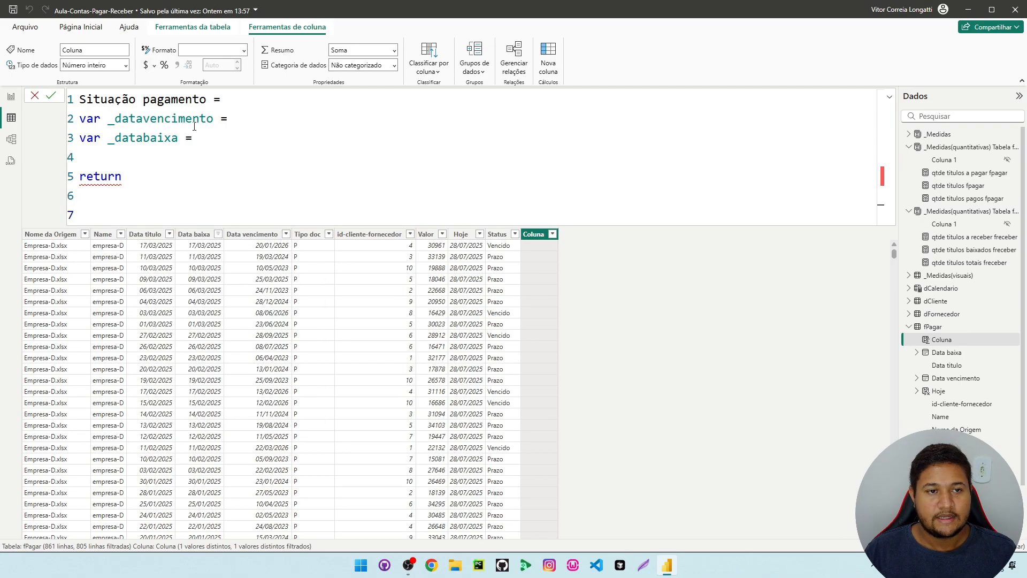
Assign fPagar[Data vencimento].[Date] to the _datavencimento variable
left_click(229, 121)
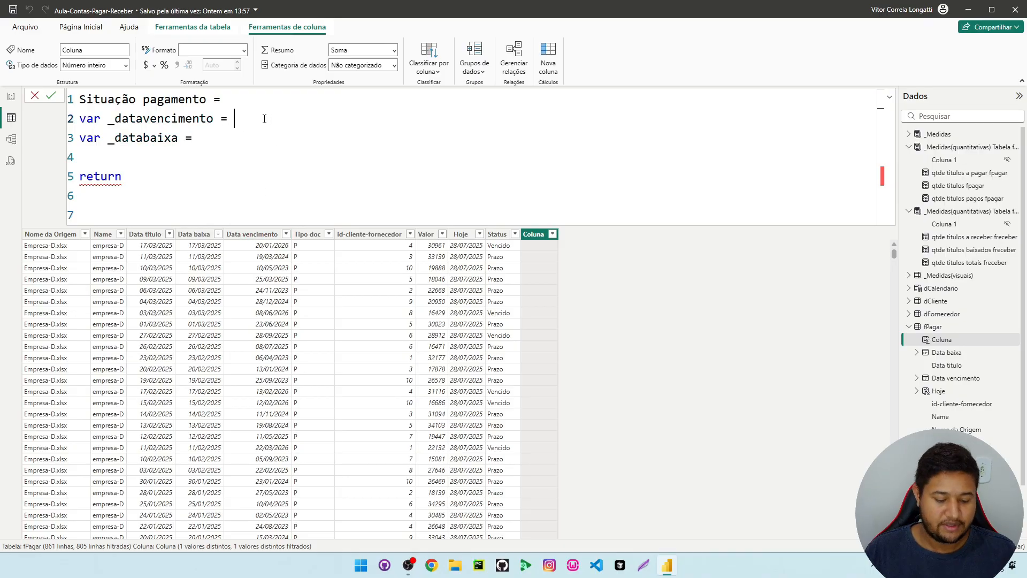
type("data")
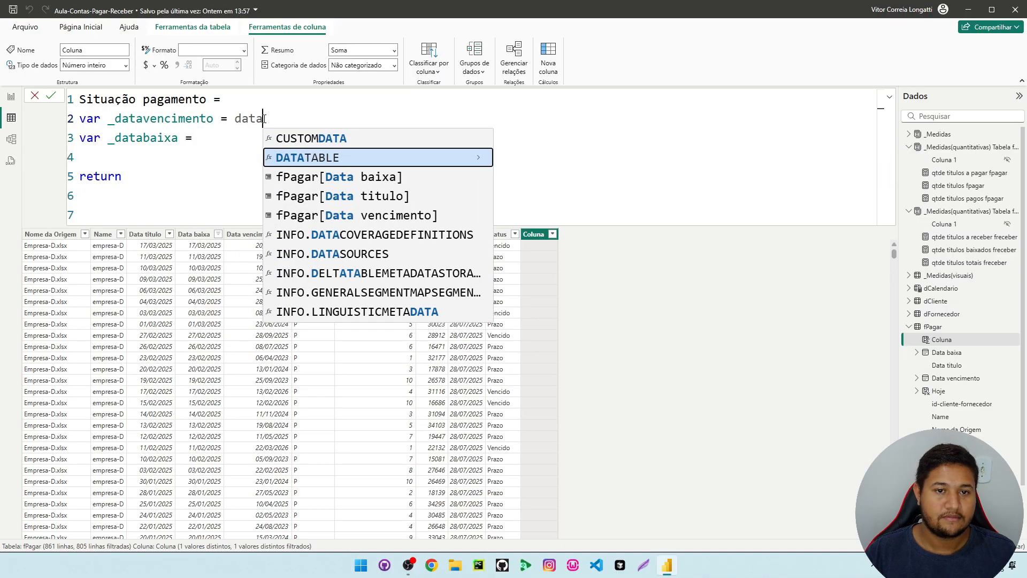
key("Down")
key("Down")
key("Down")
key("Tab")
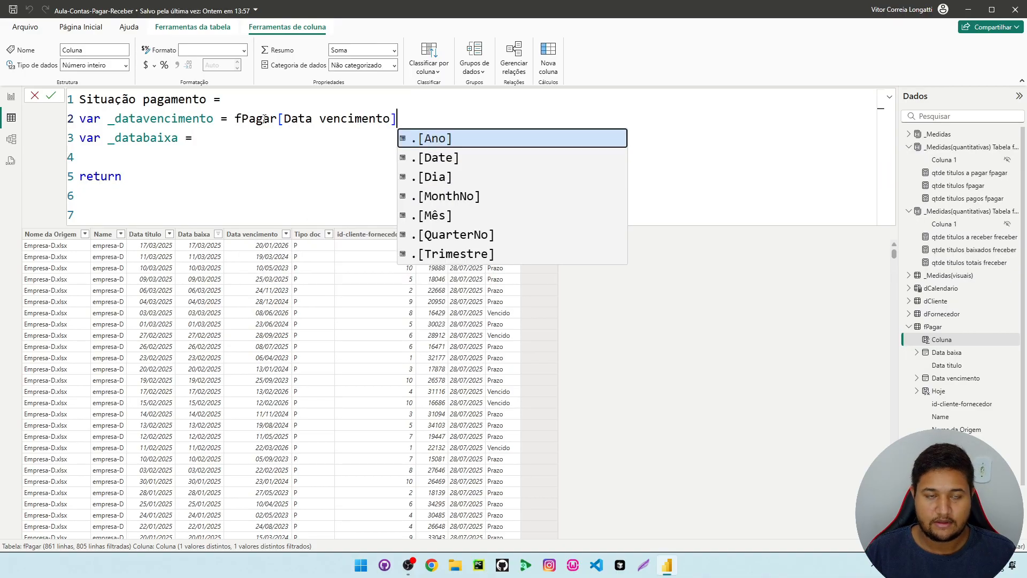
key("Down")
key("Tab")
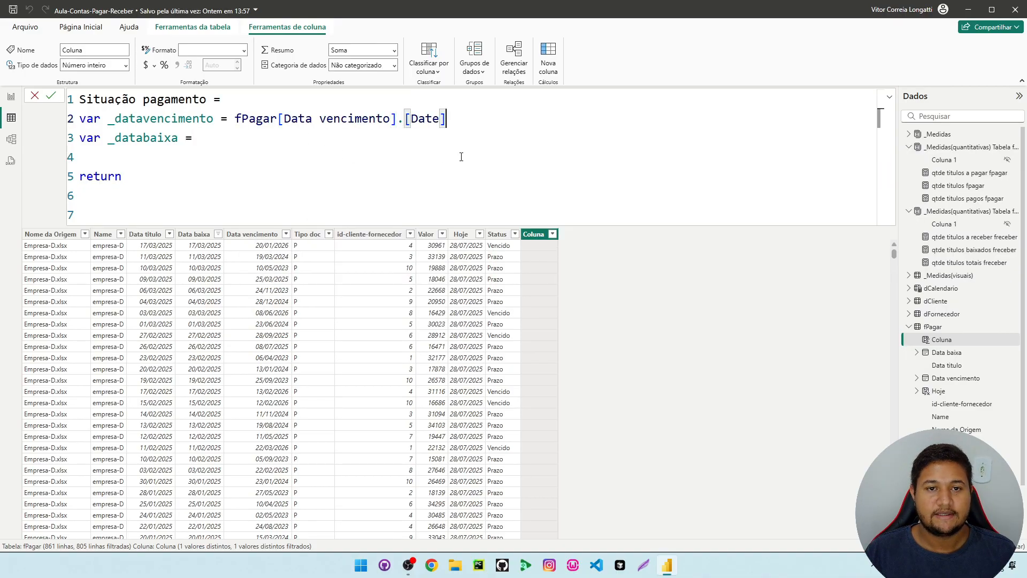
Assign fPagar[Data baixa].[Date] to the _databaixa variable
left_click(155, 138)
left_click(220, 139)
type("data b a")
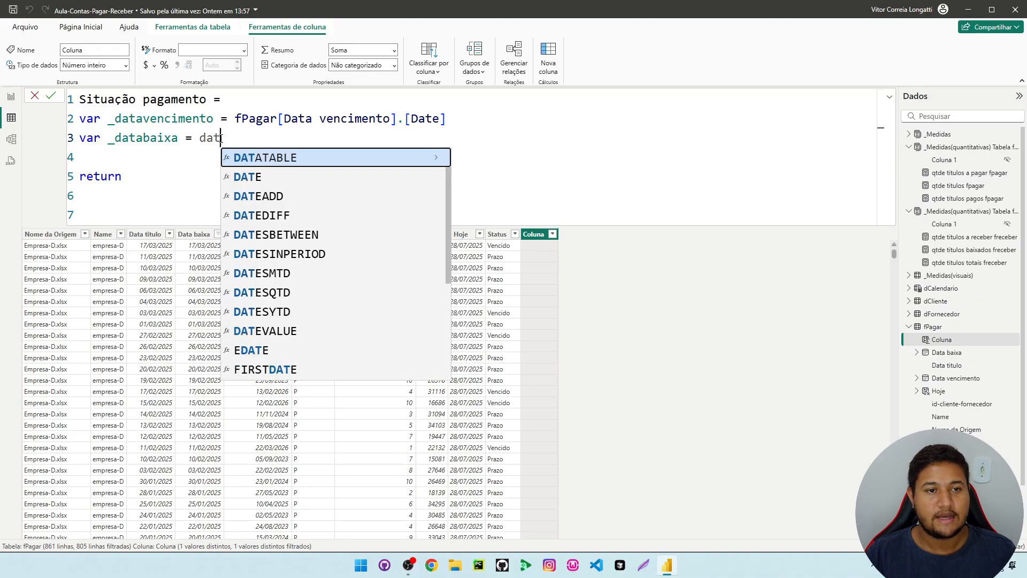
key("BackSpace")
key("BackSpace")
type("ai")
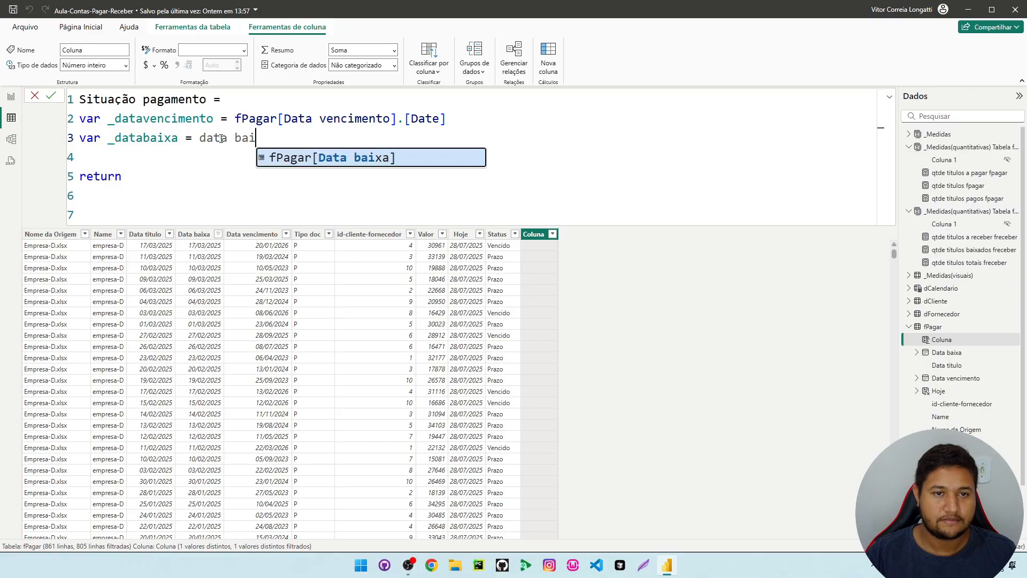
left_click(385, 164)
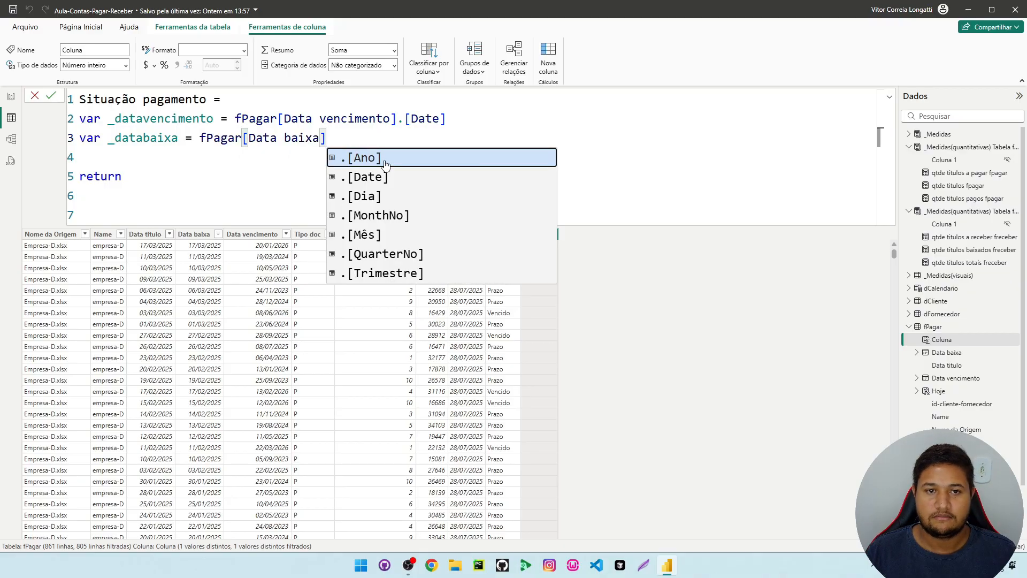
left_click(385, 176)
key("Down")
key("Down")
Try starting an IF function below the return statement, with its arguments on a new line
left_click(138, 195)
key("Return")
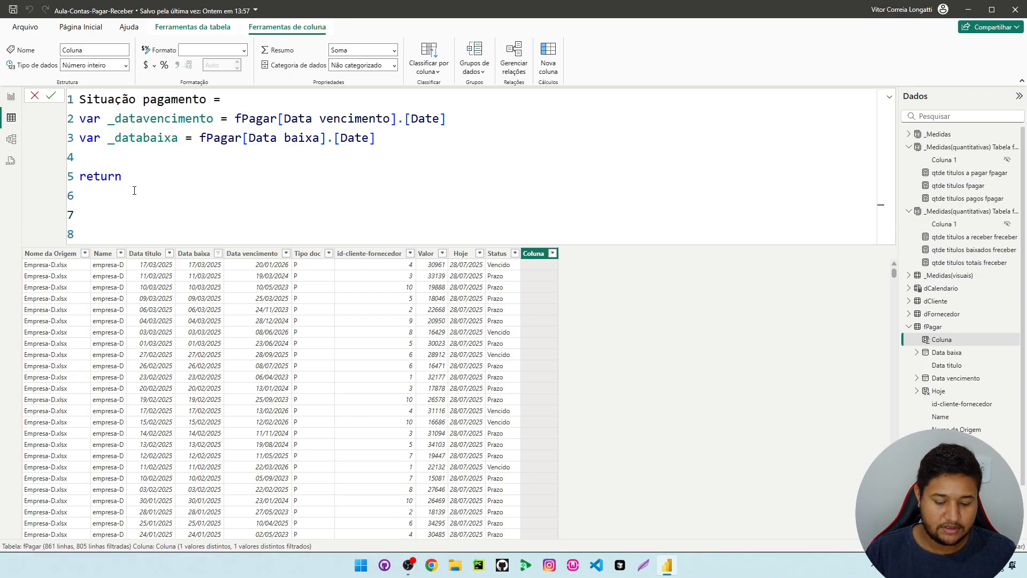
type("IF(")
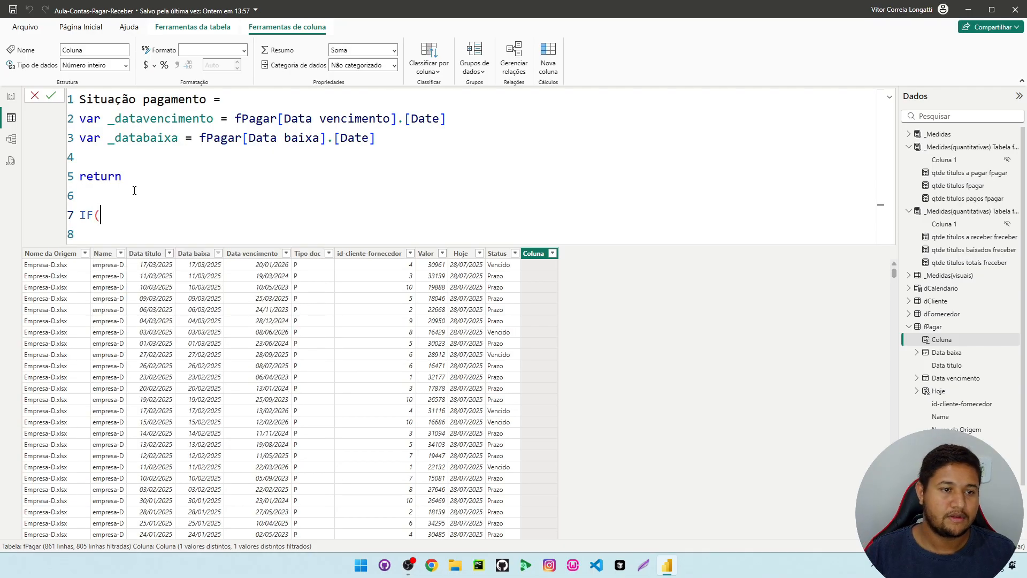
key("Return")
key("Up")
key("Up")
key("Up")
key("Up")
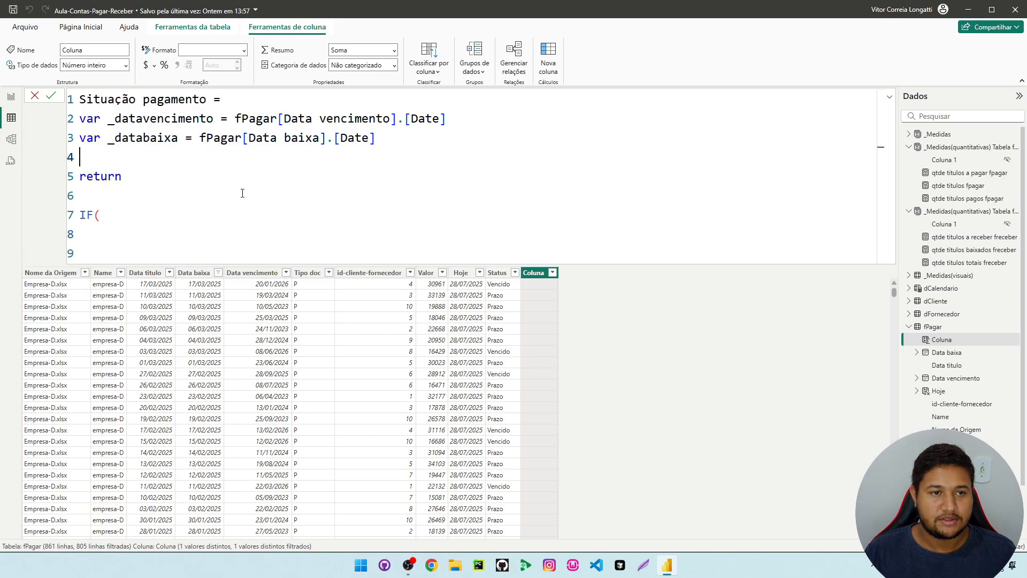
left_click(120, 231)
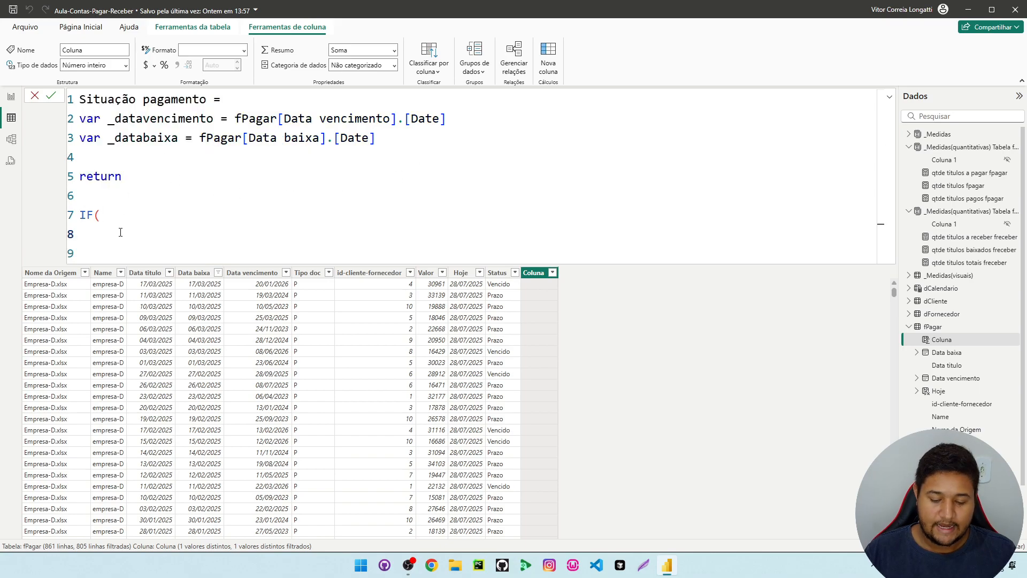
Enter _databaixa <= _datavencimento as the logical test of the IF function
type("_dat")
key("Tab")
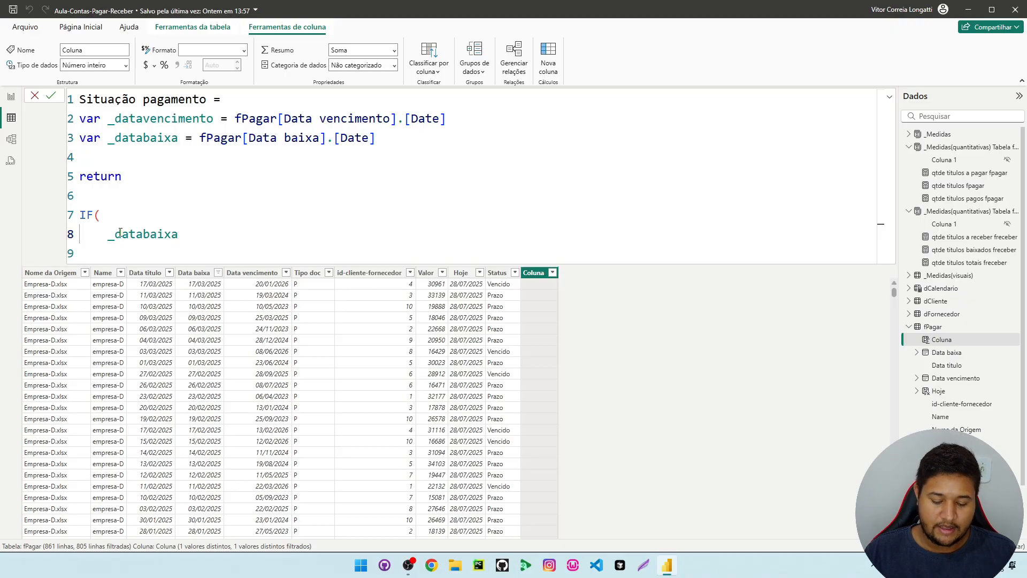
type("<")
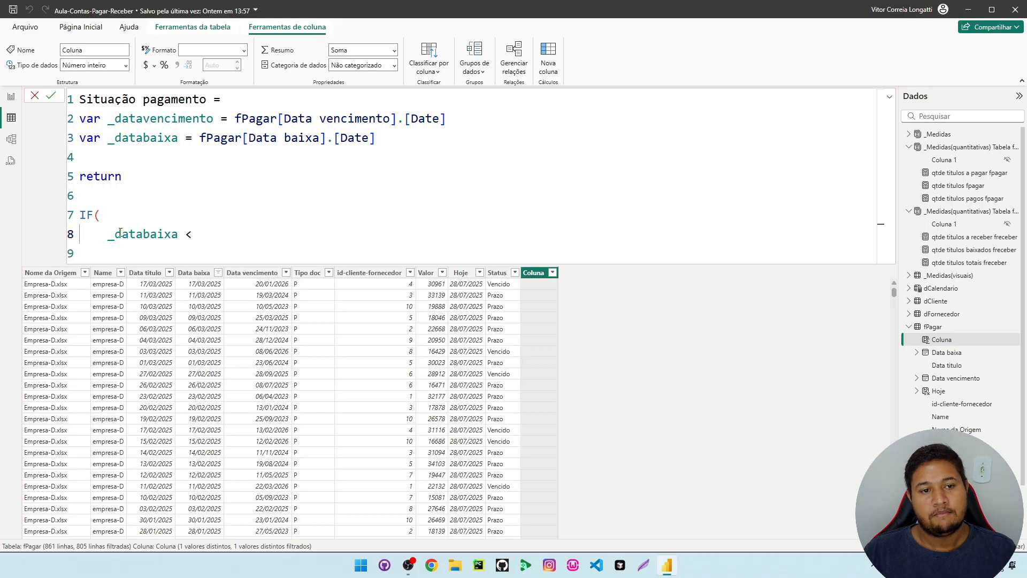
type("= ")
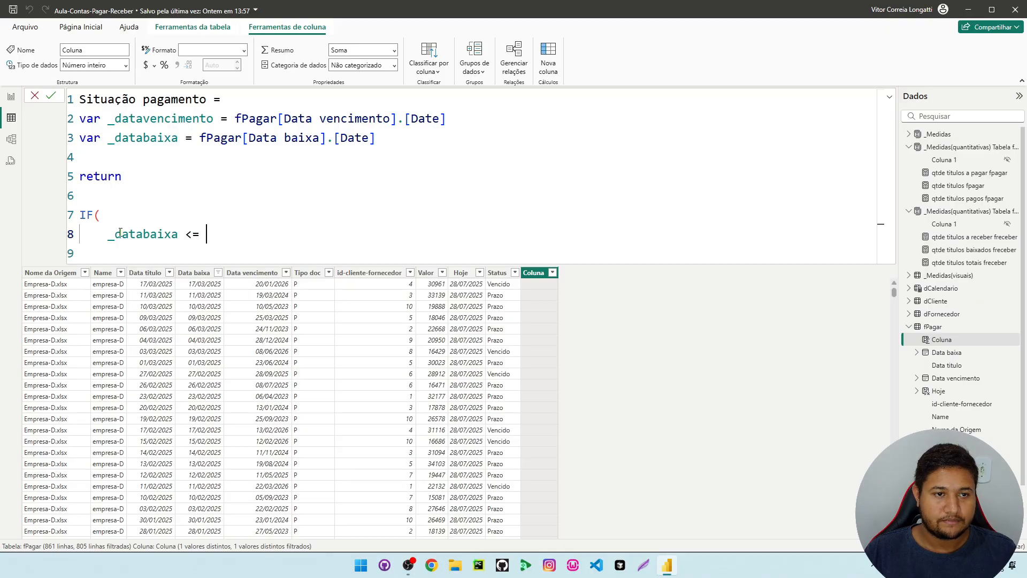
type("_datavencimento ")
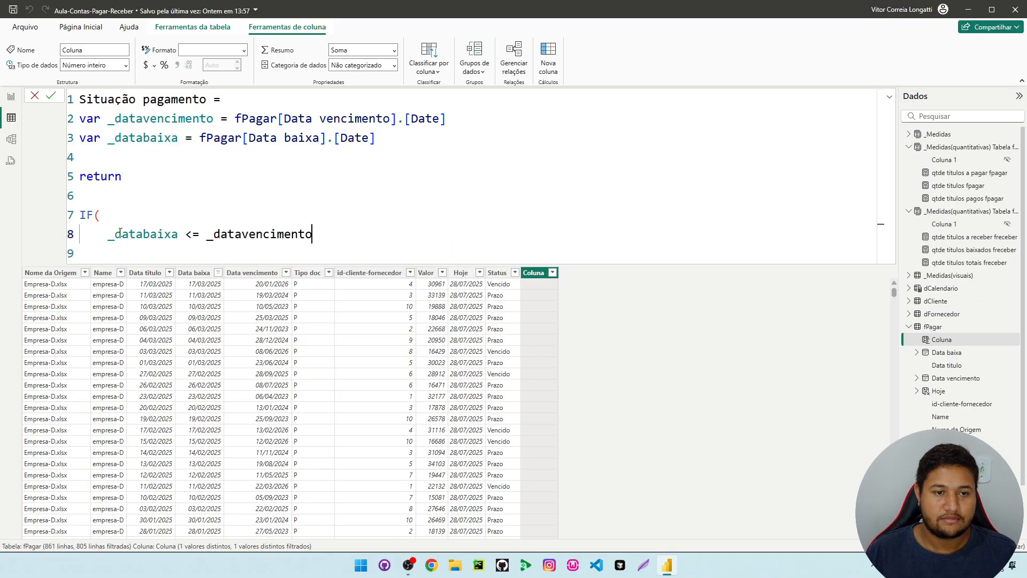
type("\"")
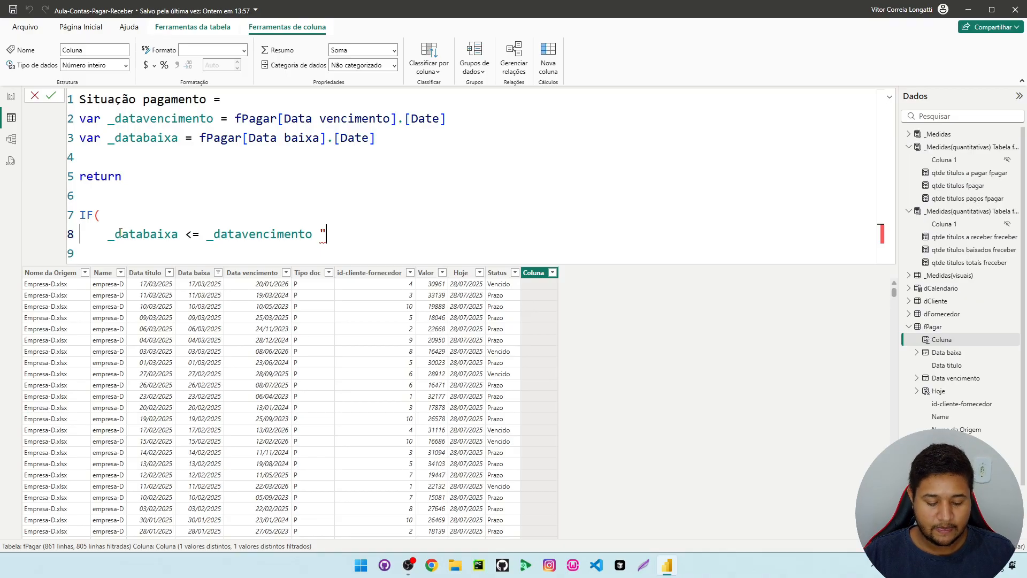
Complete the IF function with "OK" as the true result and "N/OK" as the false result, separated by commas
type("OK\"")
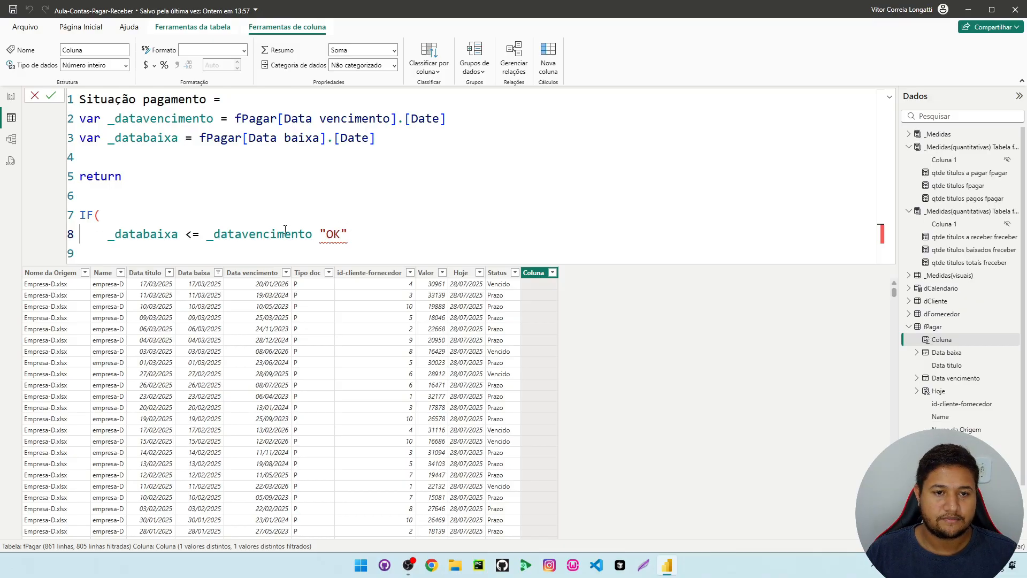
left_click(314, 233)
type(",")
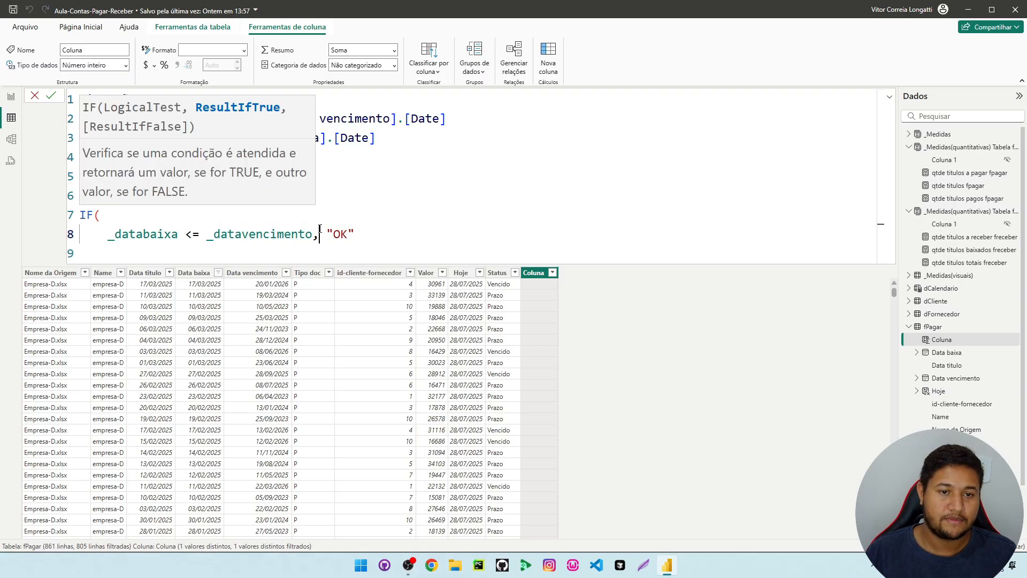
left_click(385, 230)
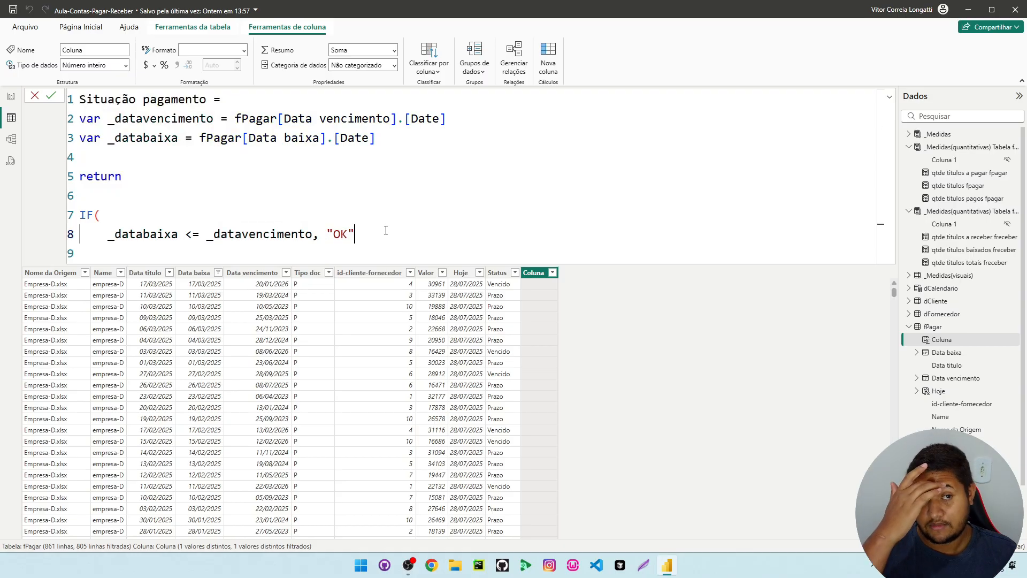
type(",\"")
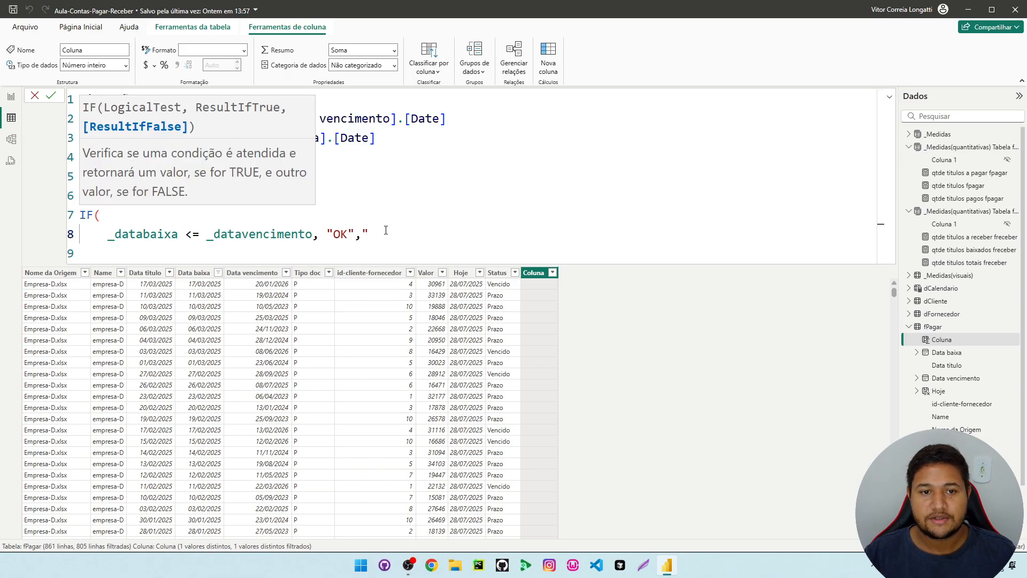
type("N")
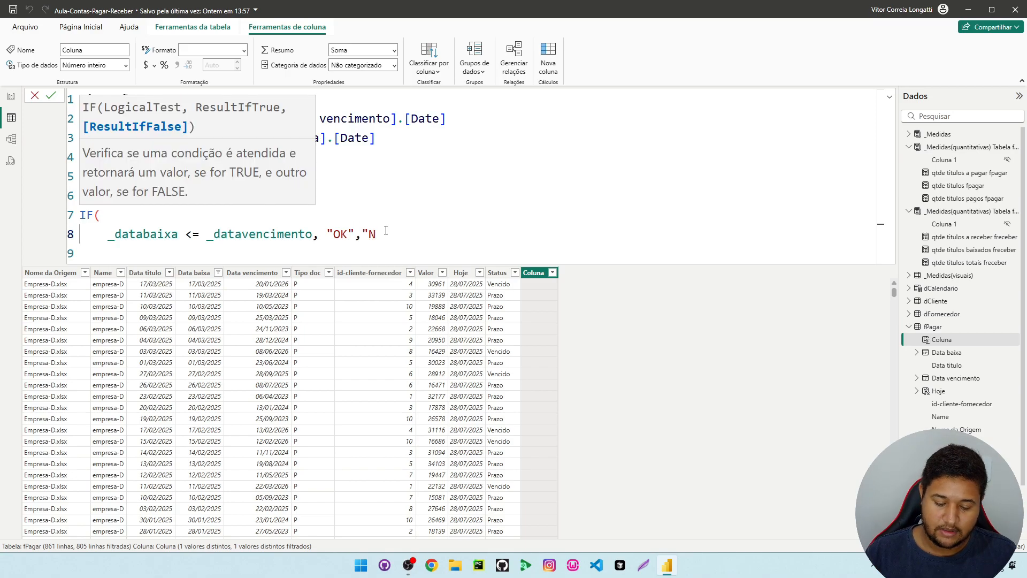
type("/OK\"")
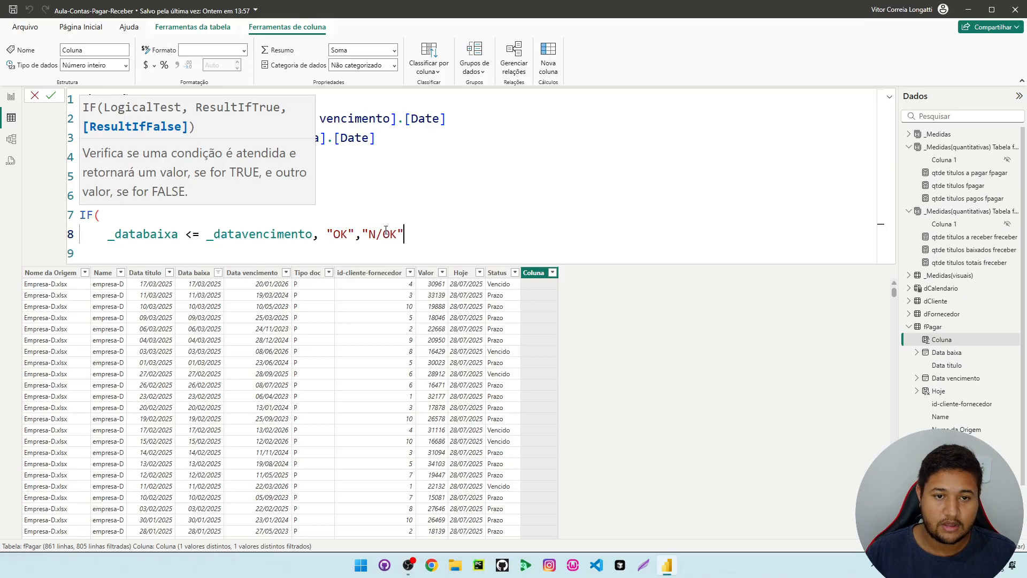
type(",")
key("BackSpace")
type(")")
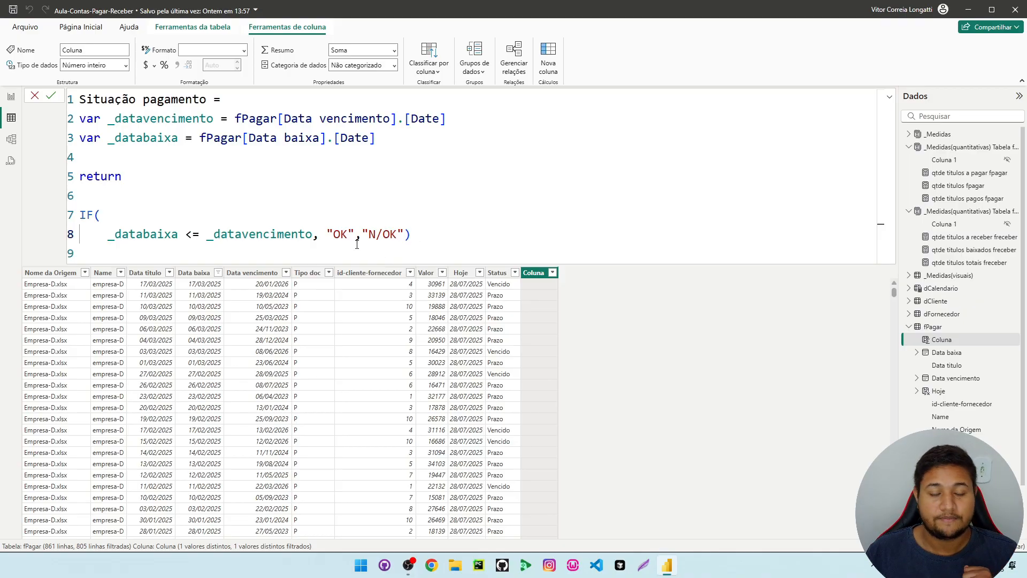
Replace the whole IF expression with a SWITCH function that evaluates TRUE(), and start a new line for its cases
left_click_drag(437, 235, 322, 238)
key("BackSpace")
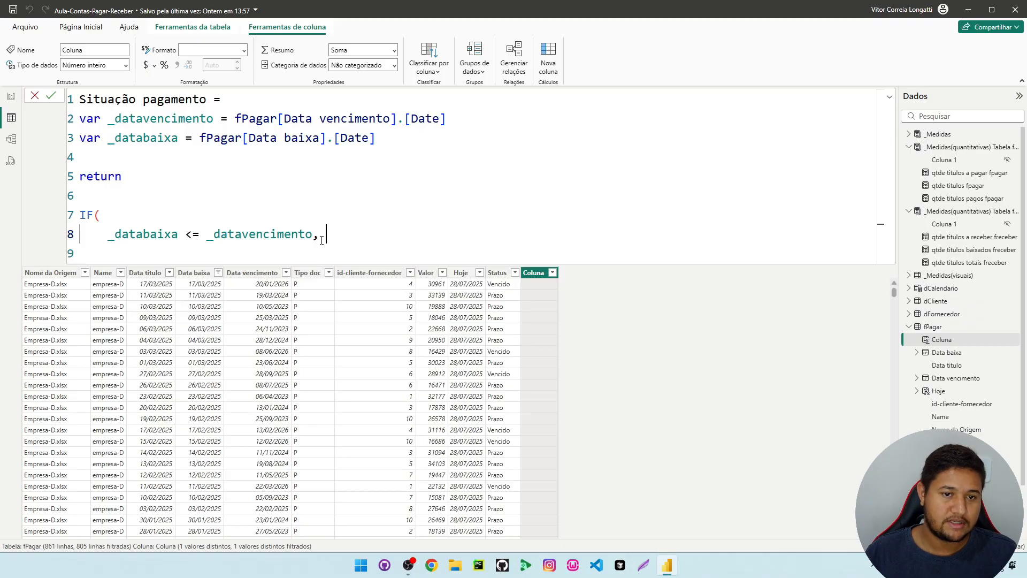
left_click_drag(337, 234, 71, 218)
left_click(199, 138)
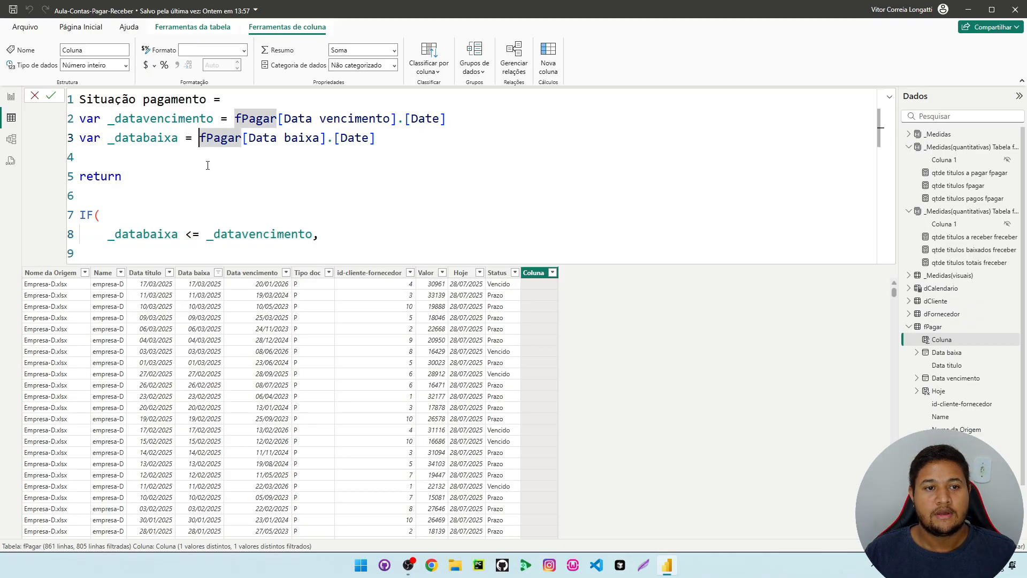
left_click_drag(332, 235, 69, 215)
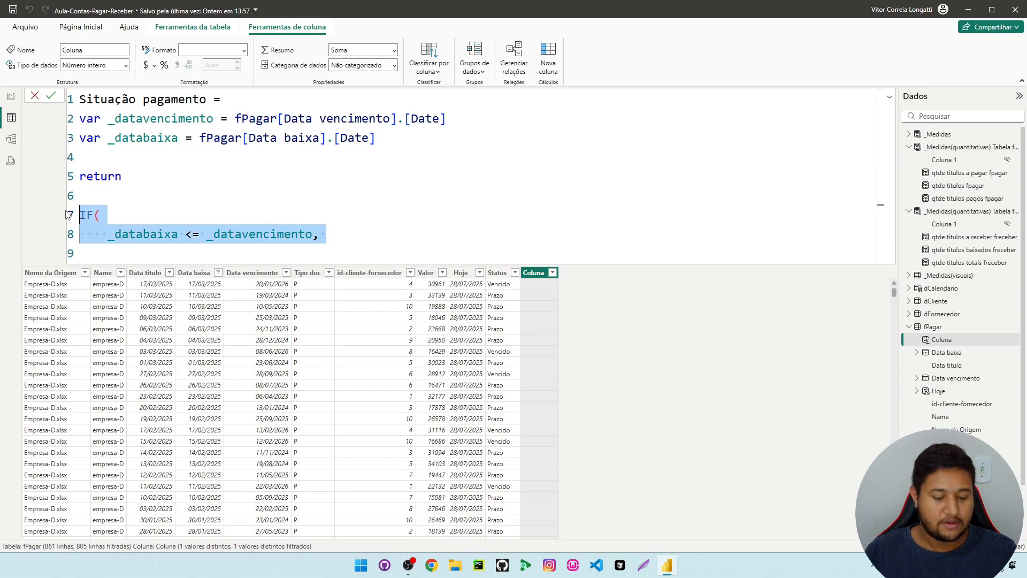
type("sw")
key("Tab")
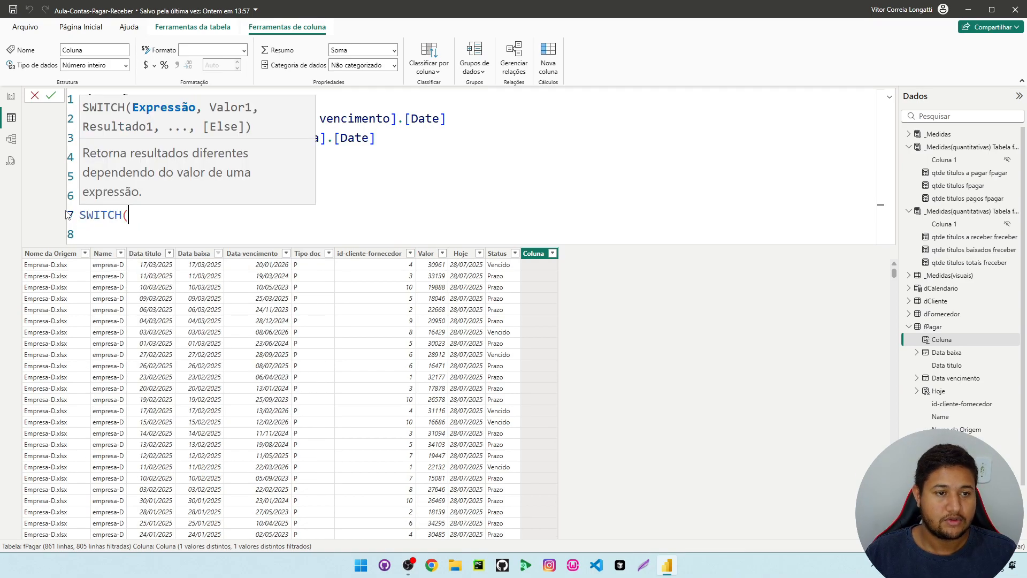
type("tru")
key("Tab")
type("),")
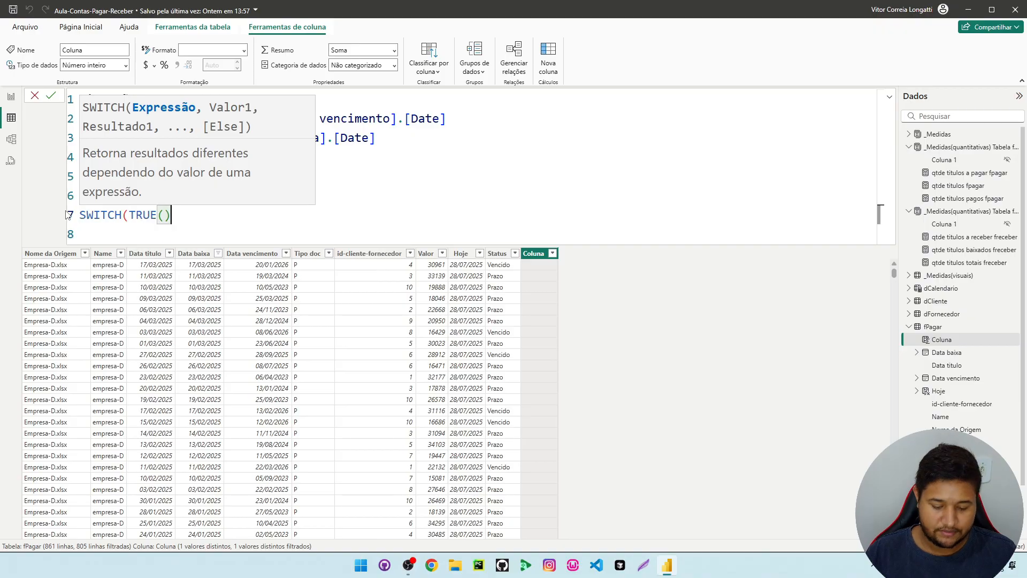
key("shift+Return")
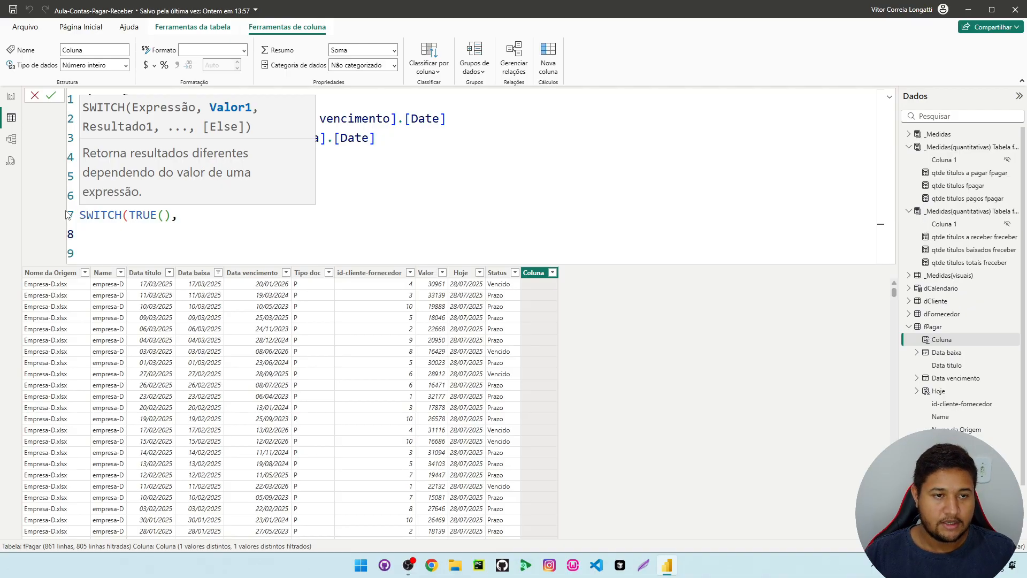
Add the first SWITCH case, returning BLANK() when _databaixa = BLANK(), followed by a comma
type("_")
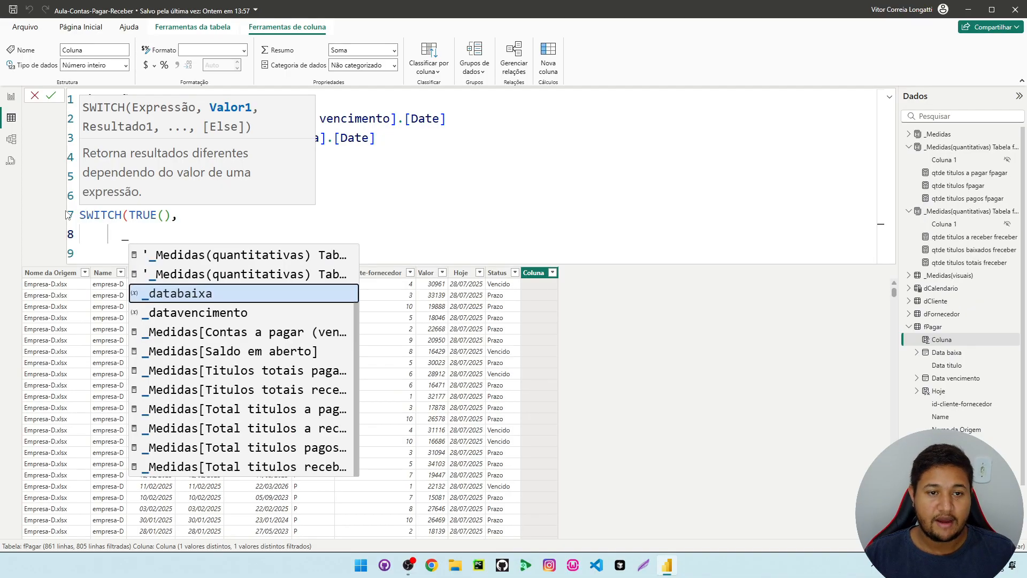
key("Down")
key("Up")
key("Tab")
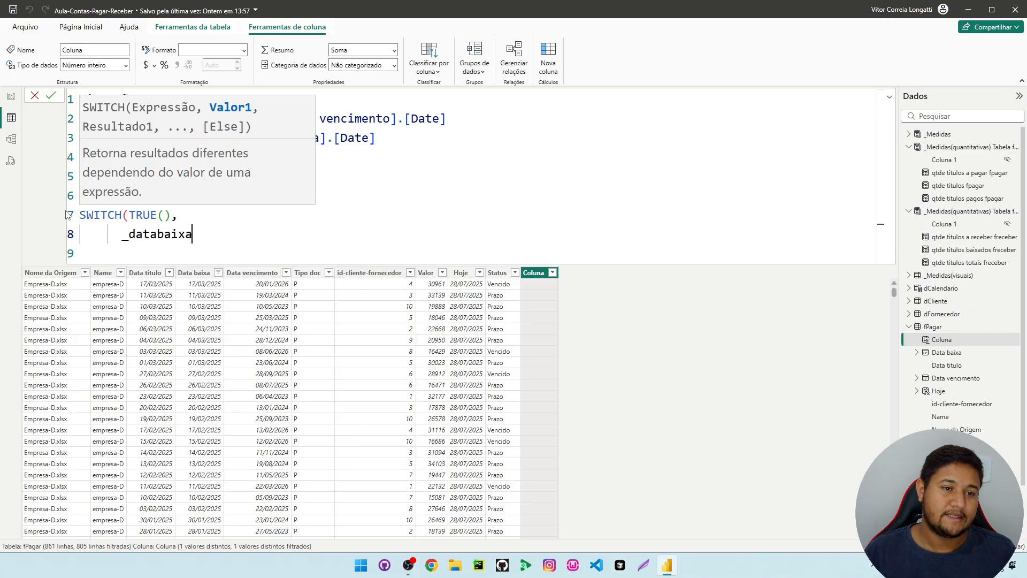
type("= bla")
key("Tab")
type(")")
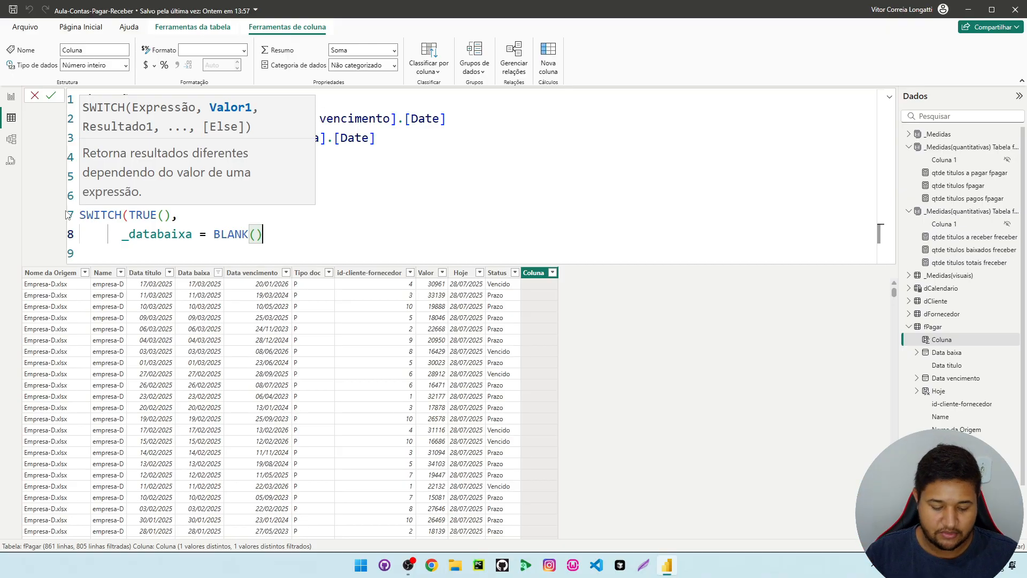
type(", blan")
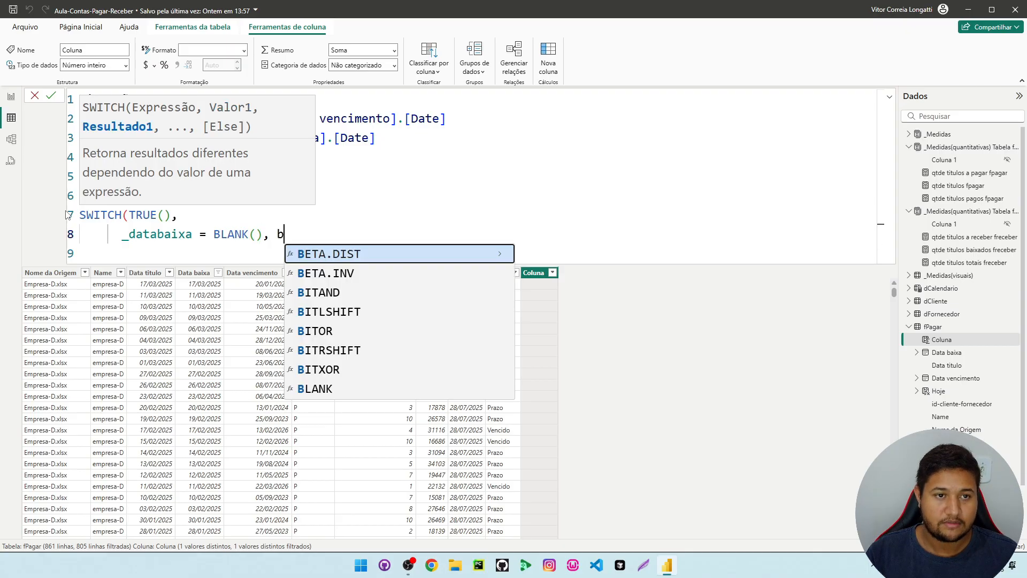
key("Tab")
type(",")
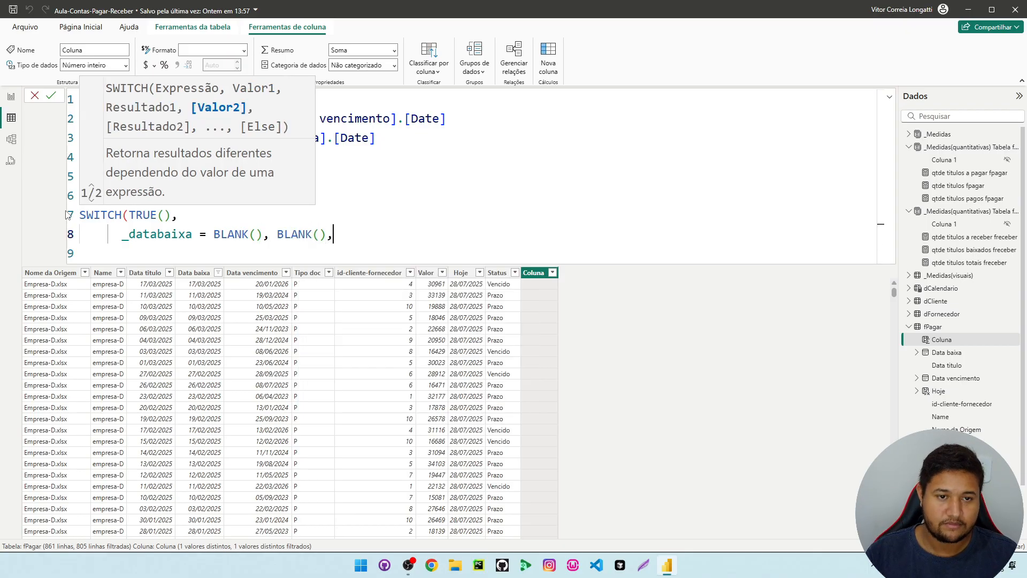
Enter _databaixa <= _datavencimento as the second SWITCH condition on a new line
key("shift+Return")
type("_data")
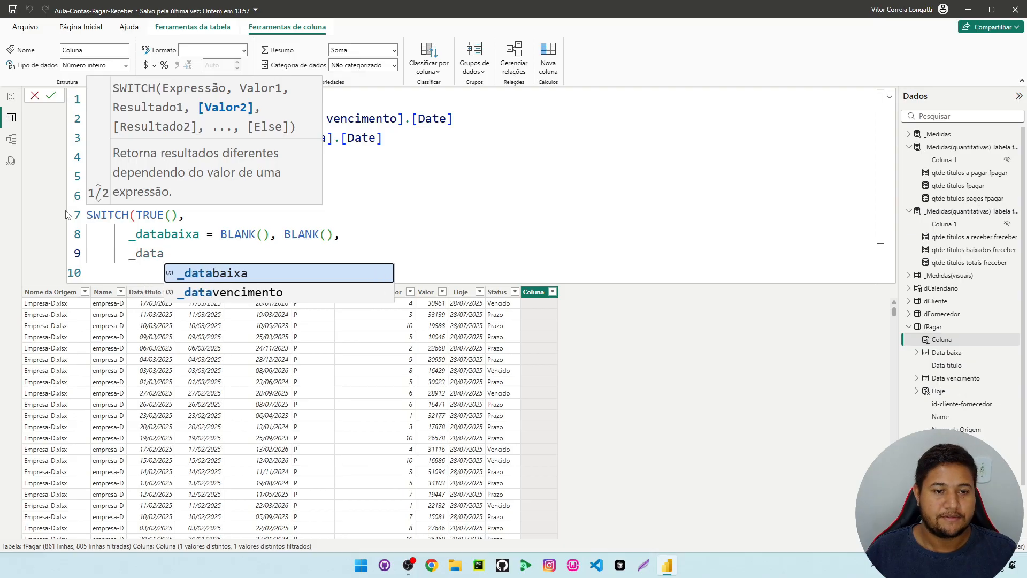
key("Tab")
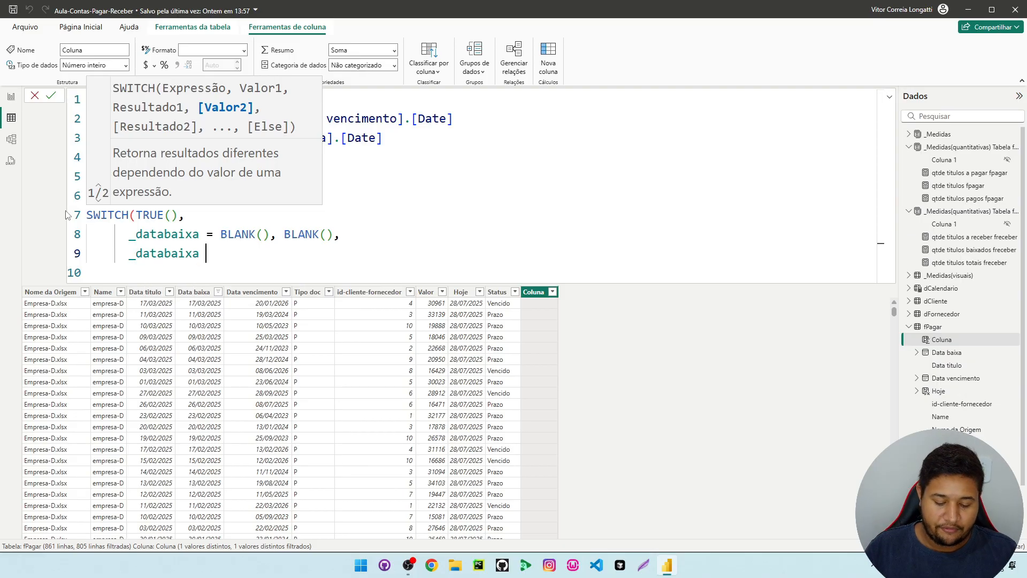
type("<= _da")
key("Tab")
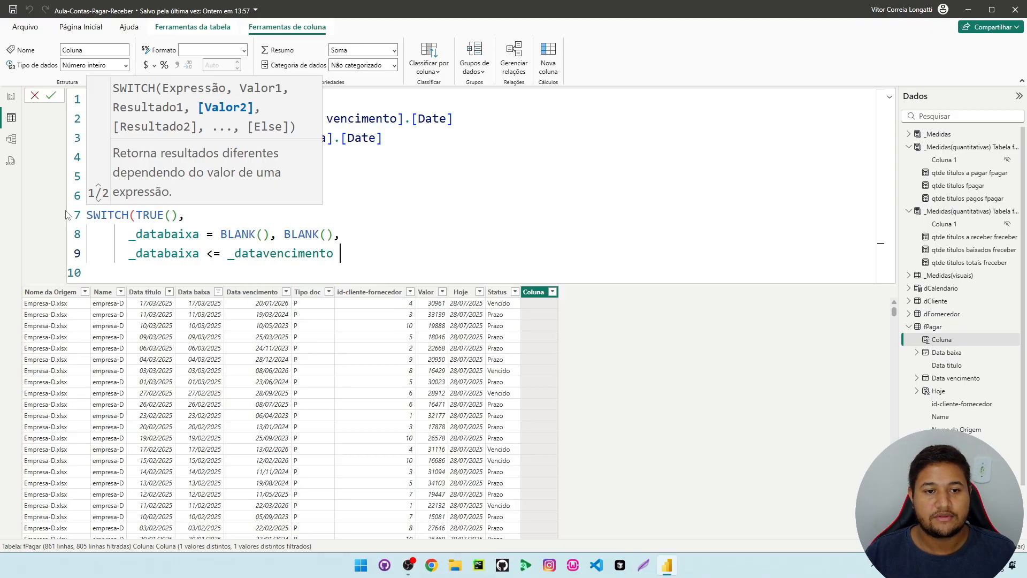
Set "OK" as the result of the second SWITCH condition, placed after a comma
key("BackSpace")
type(",\"")
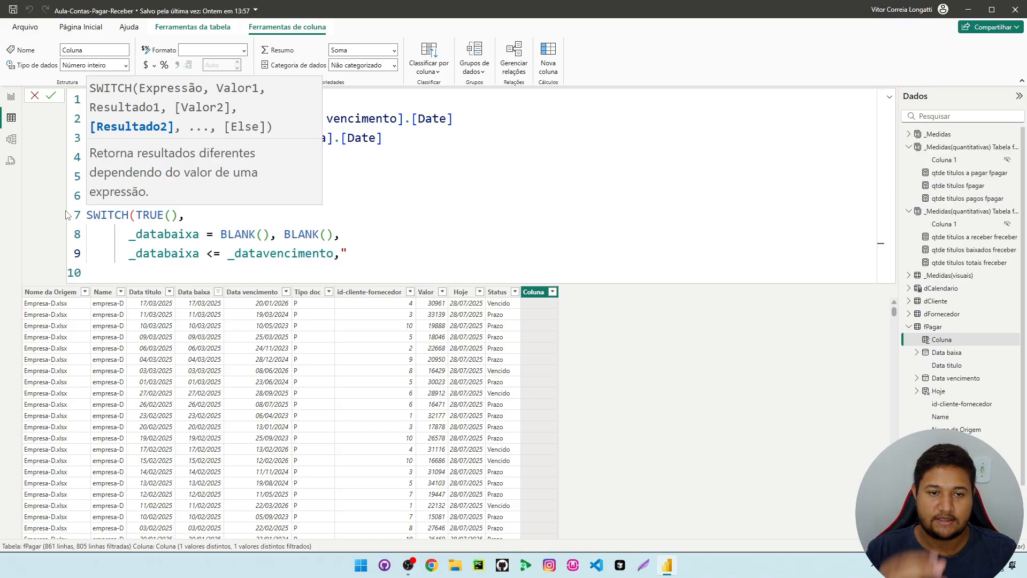
type("OK")
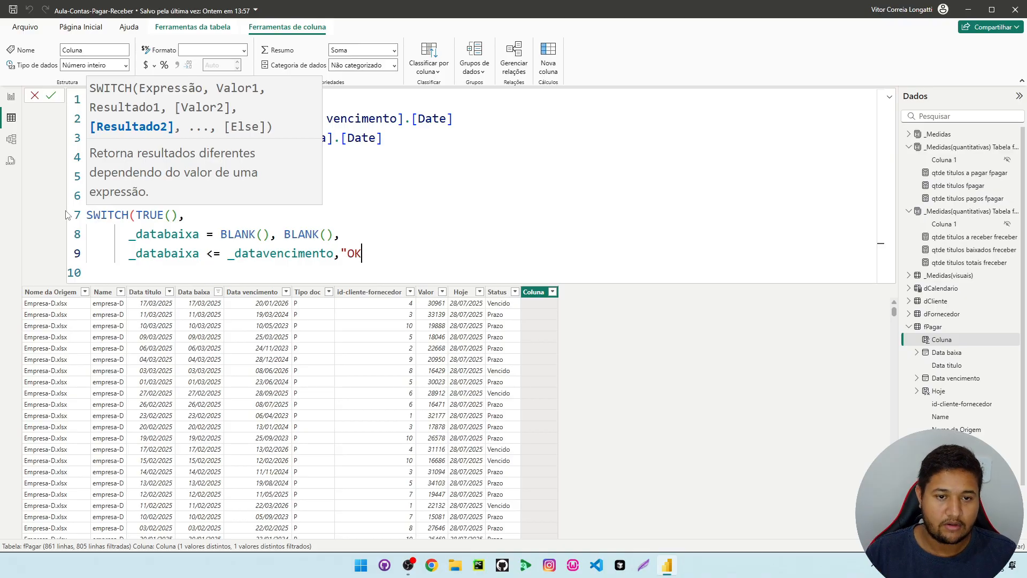
key("Up")
type("\"")
key("BackSpace")
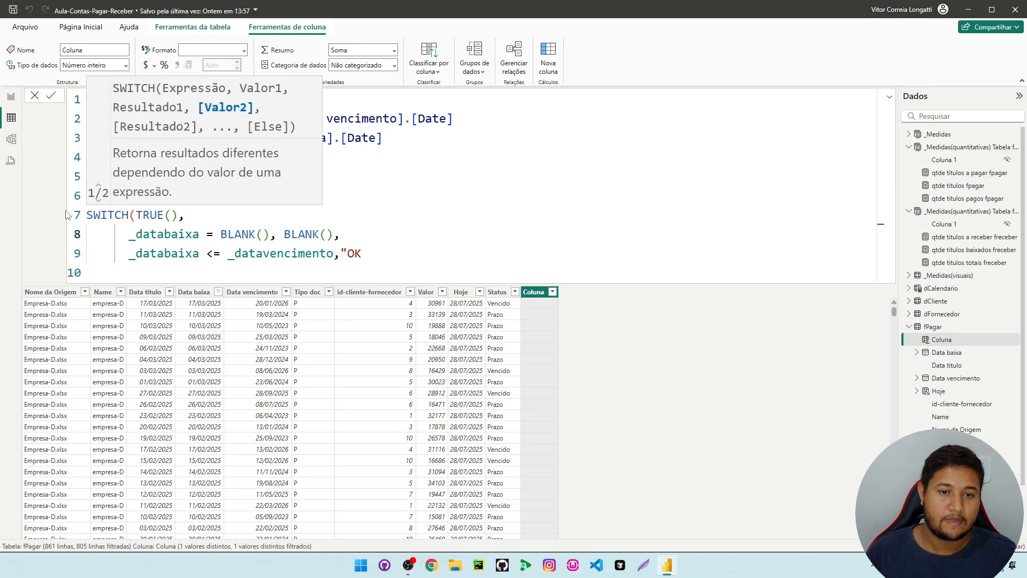
left_click_drag(367, 251, 348, 253)
key("BackSpace")
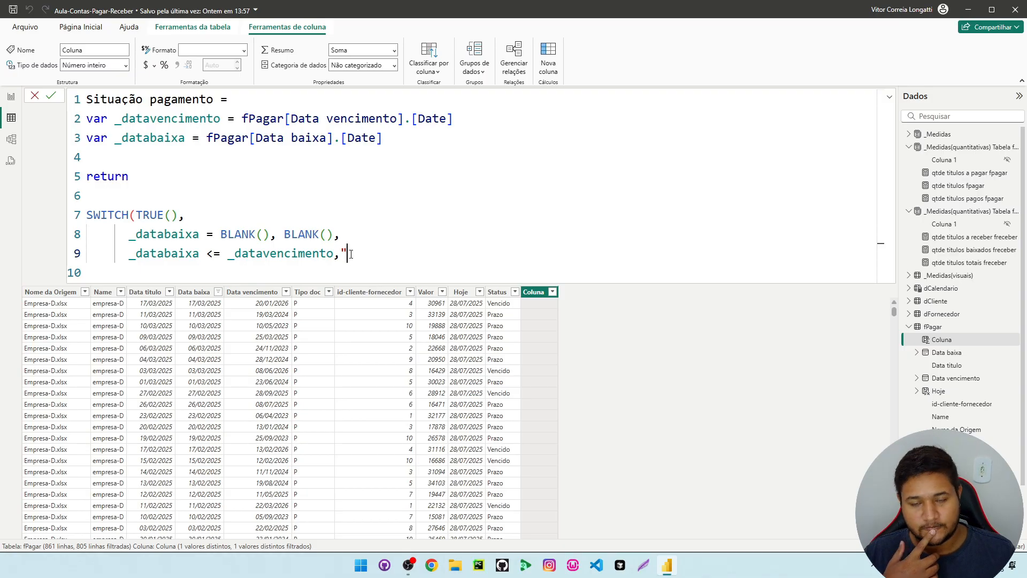
type("OK")
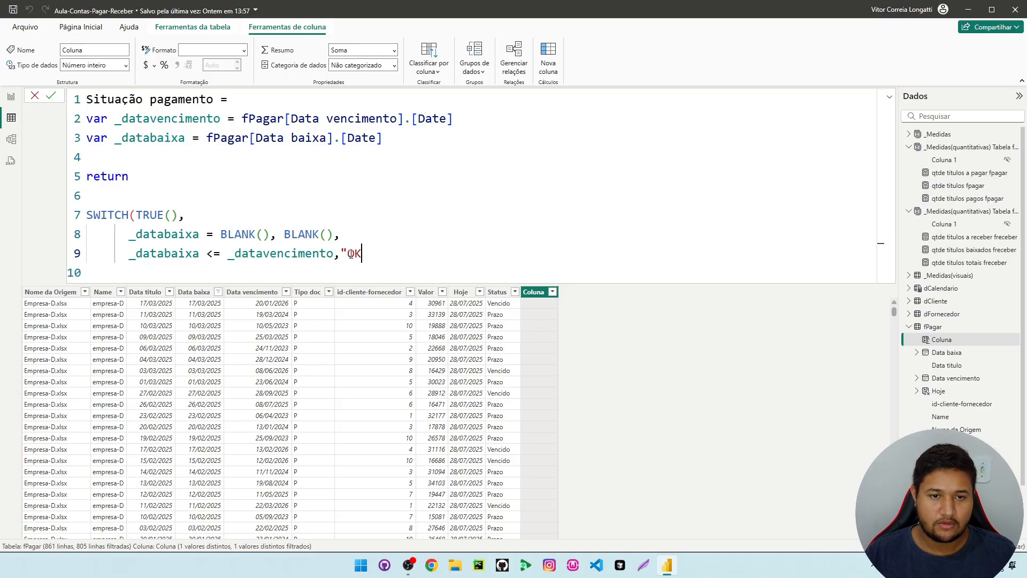
type("\",")
Add _databaixa > _datavencimento as the third SWITCH condition on a new line after the "OK" case
key("shift+Return")
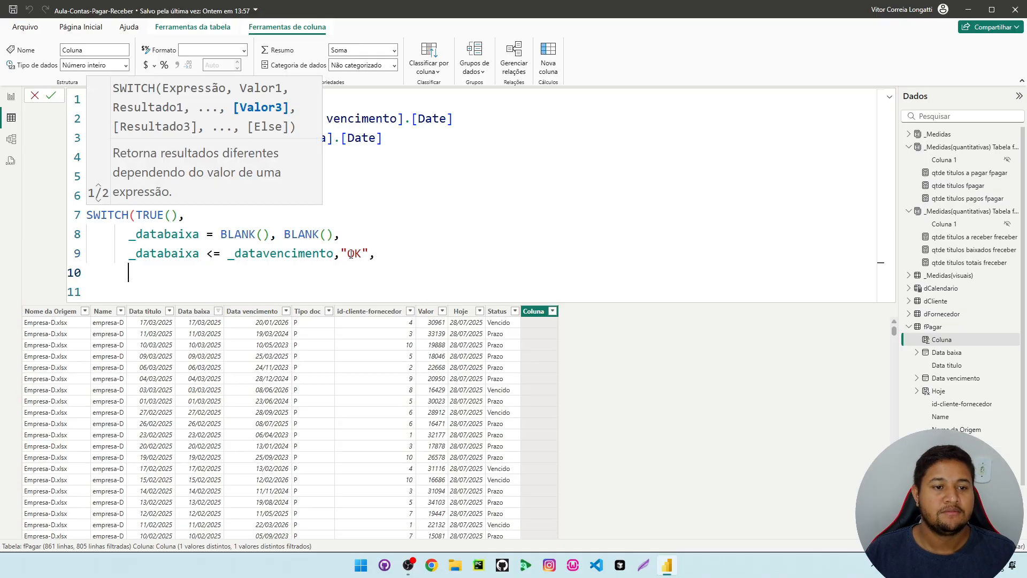
type("_data")
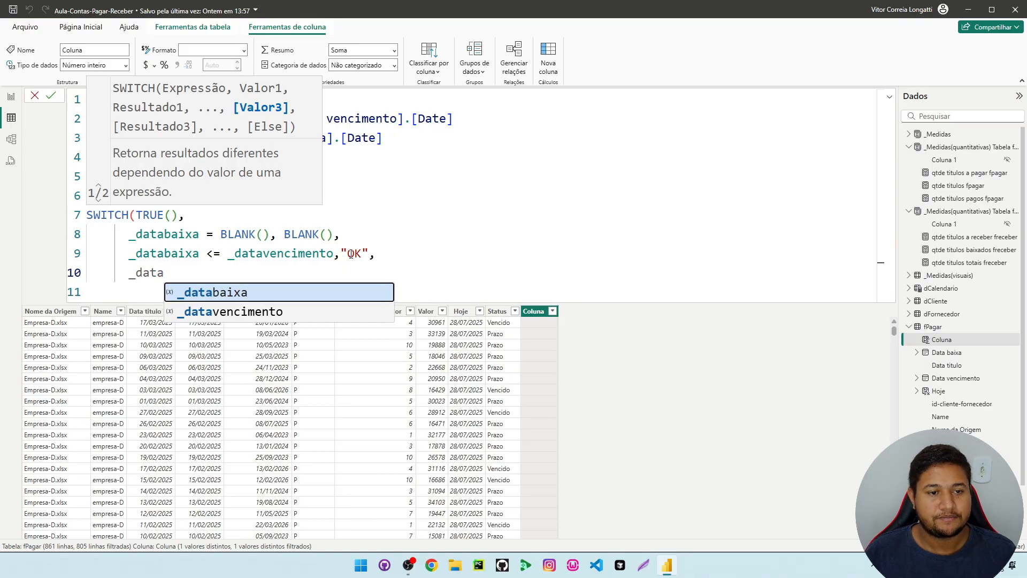
key("Tab")
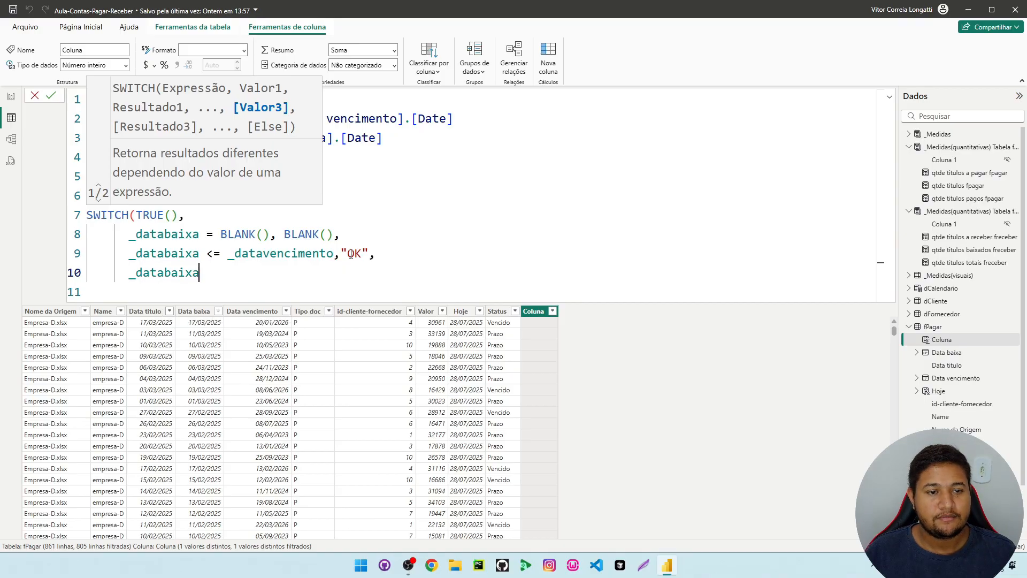
type(">")
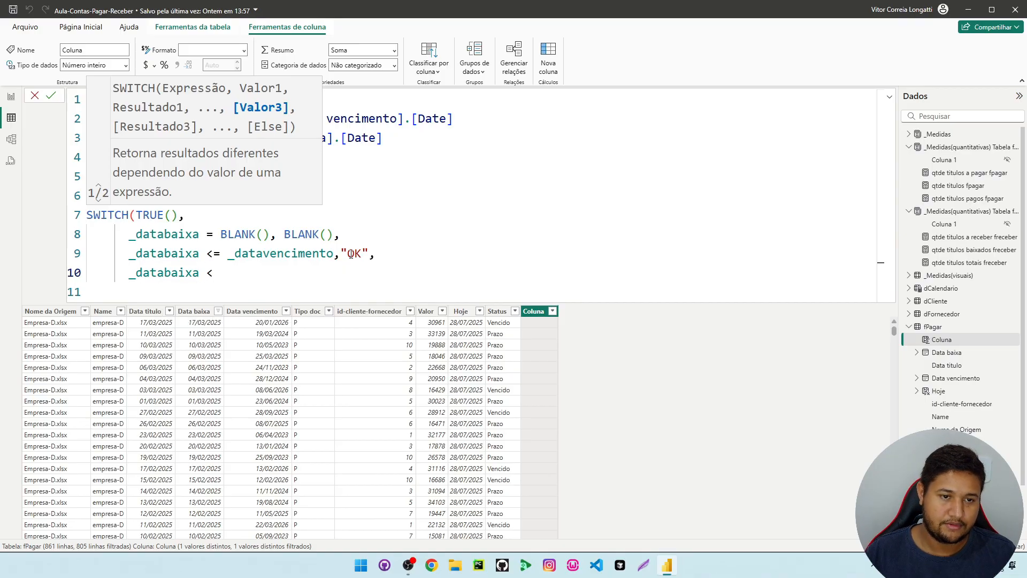
key("BackSpace")
type("> ")
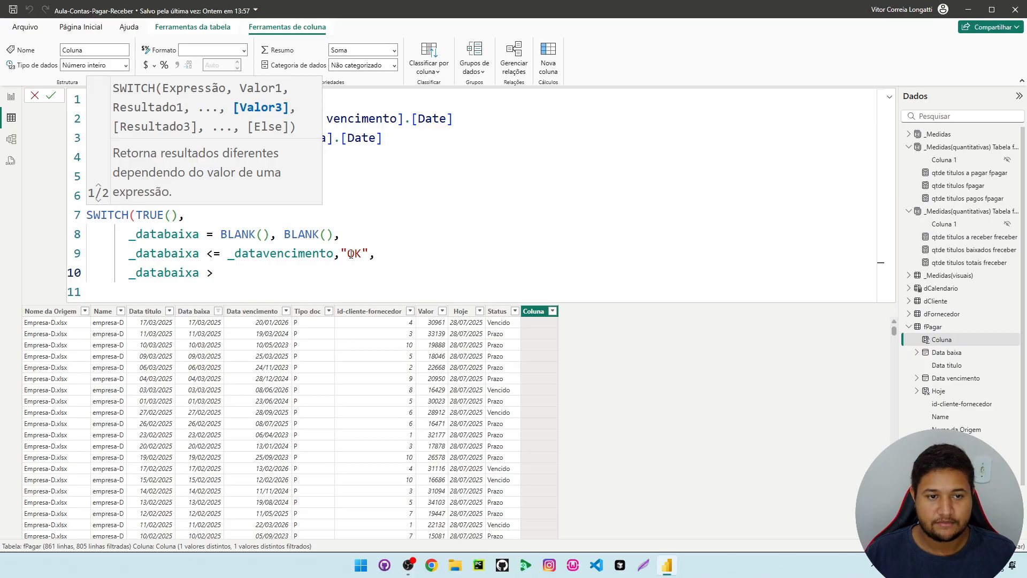
type("_data")
key("Down")
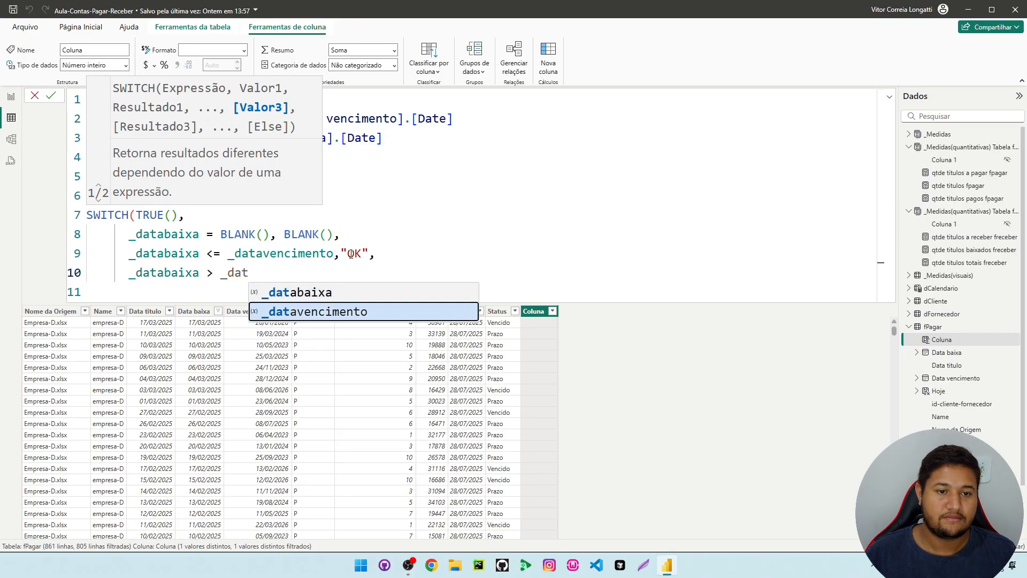
key("Tab")
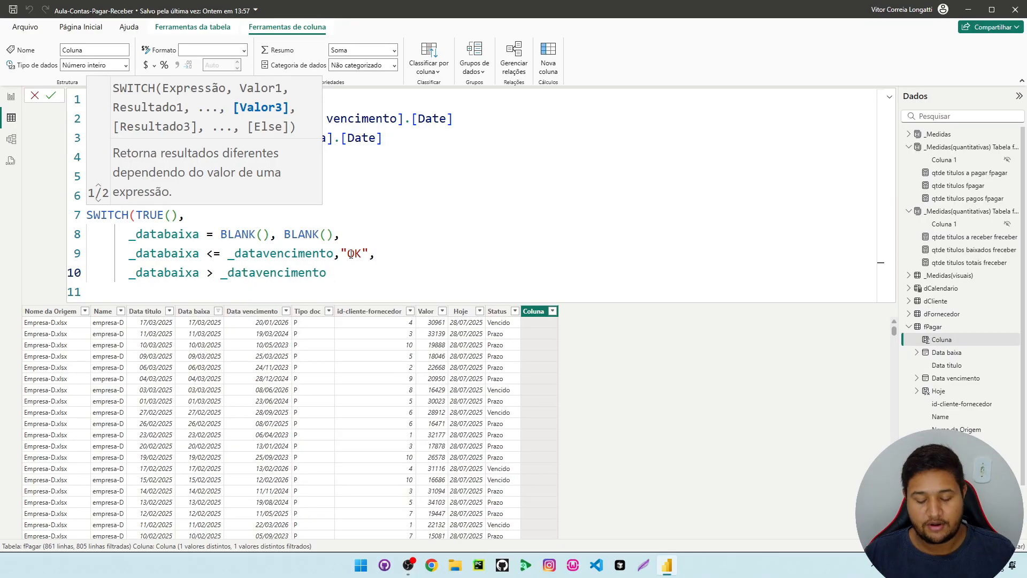
Set "N/OK" as the third condition's result, close the SWITCH function and commit the Situação pagamento column formula
type(",\"")
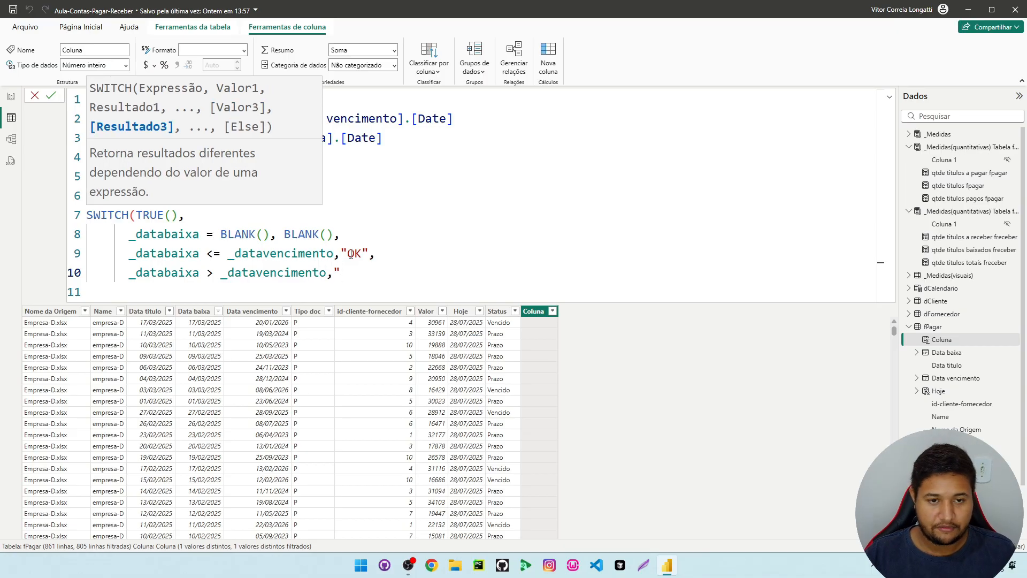
type("N")
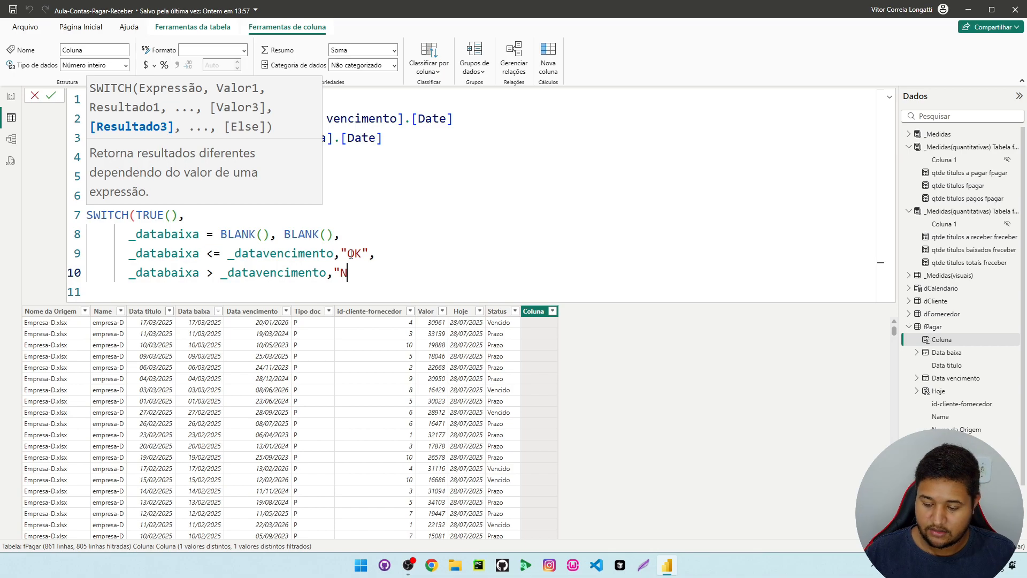
type("/ok")
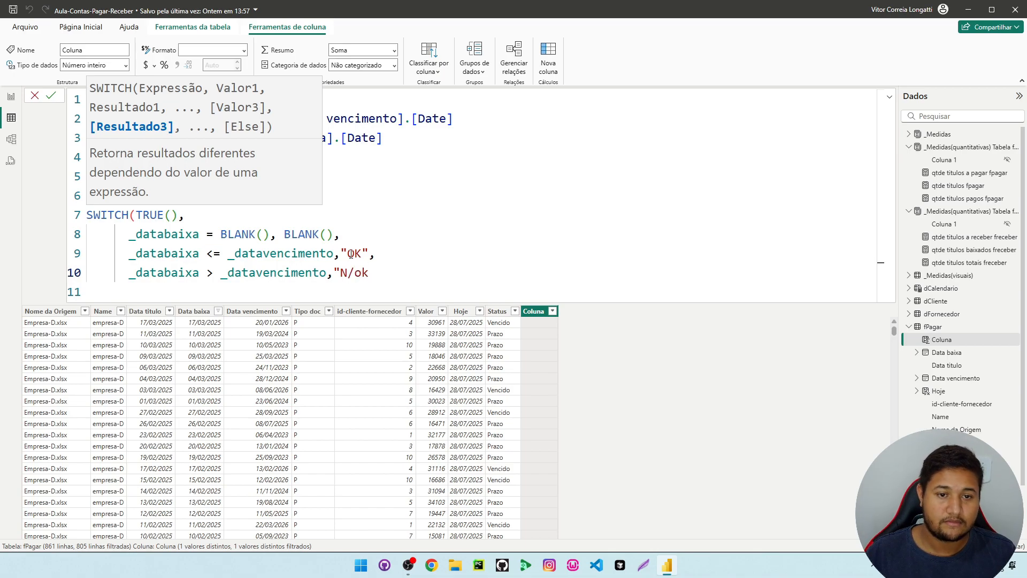
key("BackSpace")
key("BackSpace")
type("OK\"")
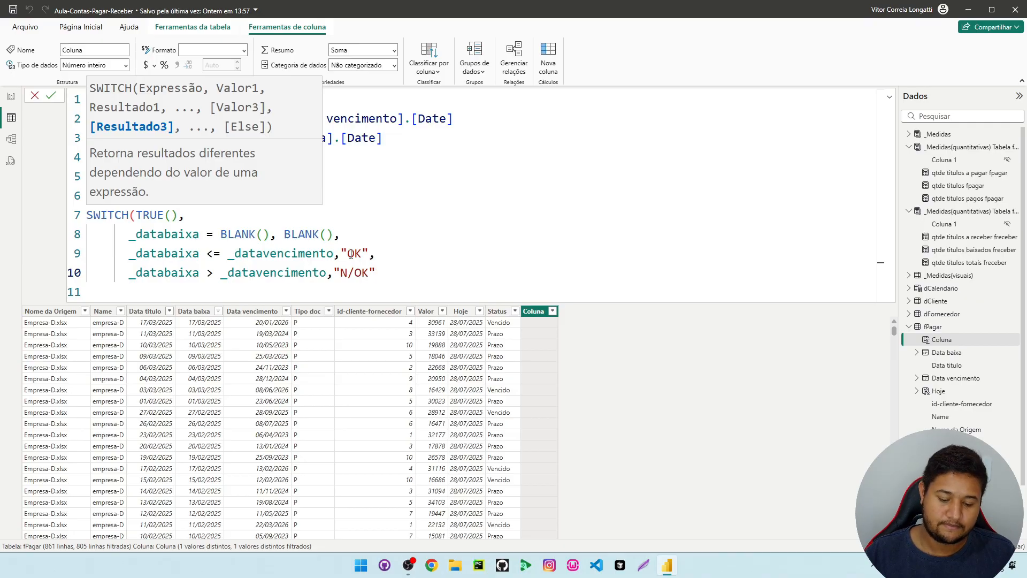
type(")")
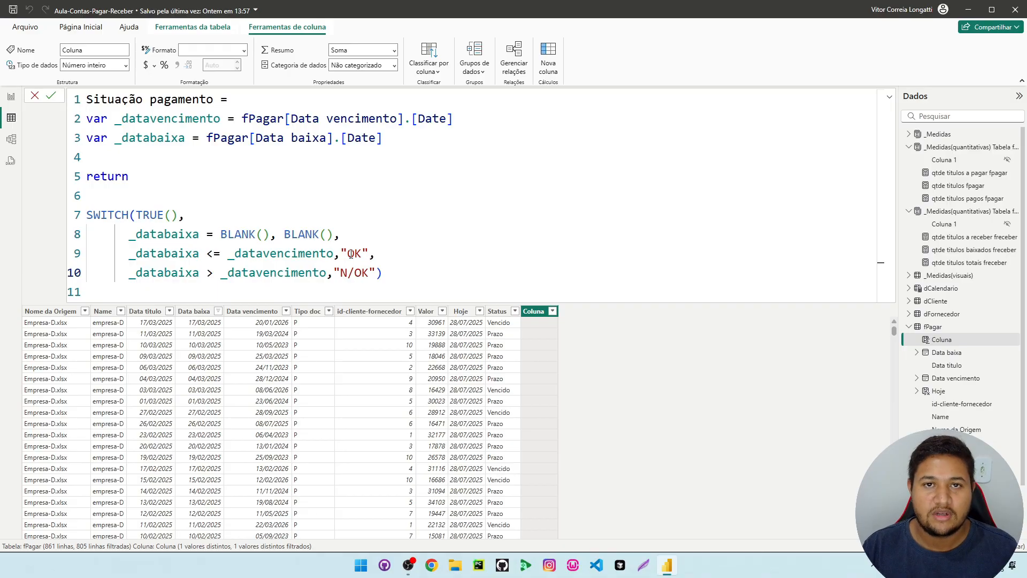
key("shift+Return")
key("Return")
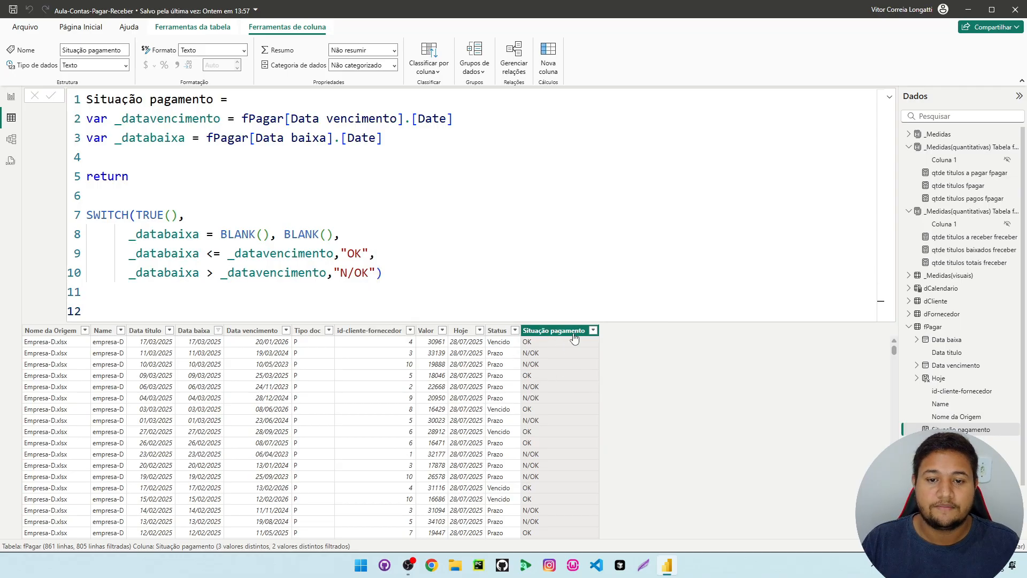
Filter the Data baixa column to include all values, with (Em branco) selected as well
scroll(573, 363, "down", 9)
scroll(545, 441, "down", 19)
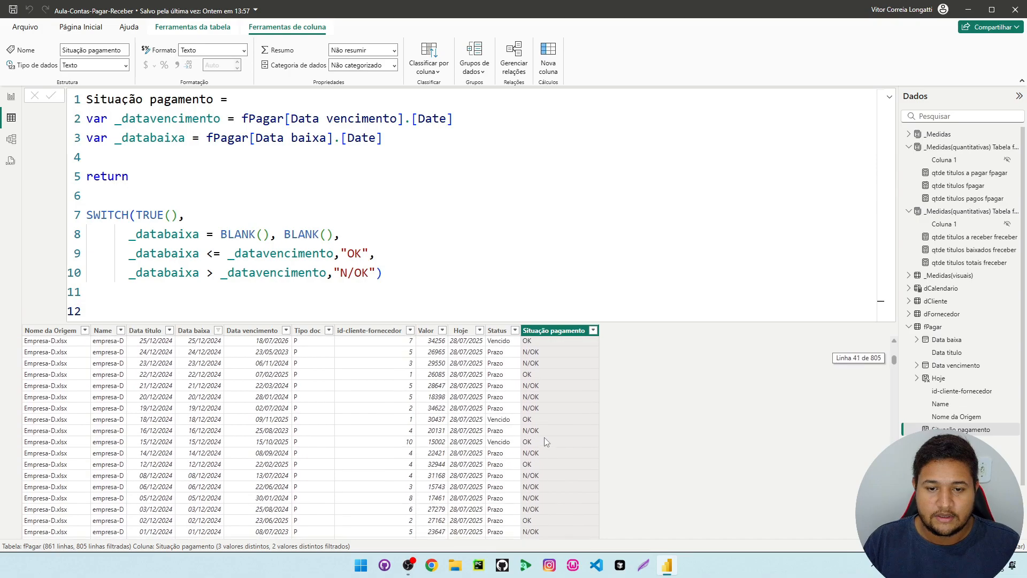
scroll(543, 438, "down", 20)
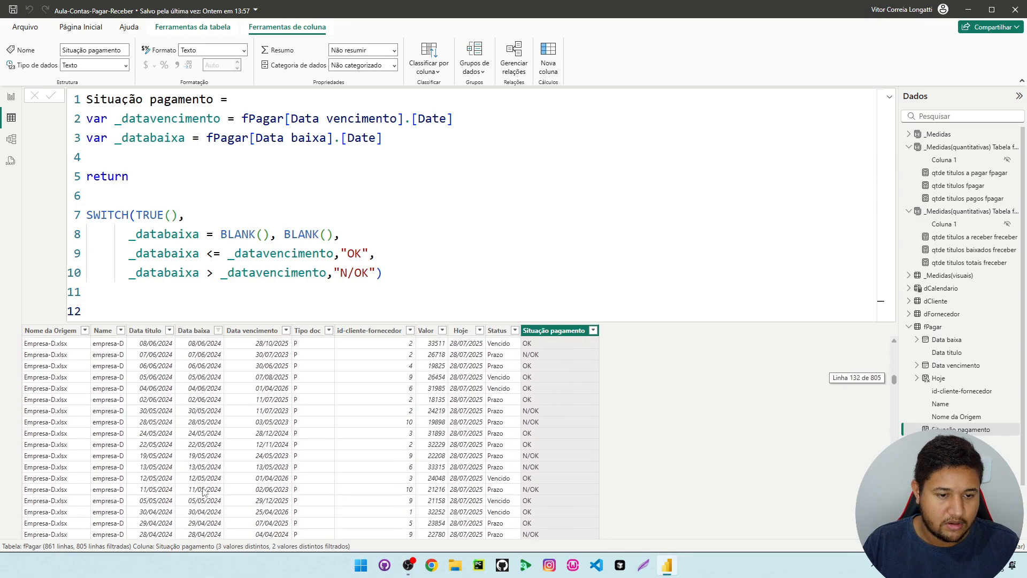
scroll(202, 479, "down", 20)
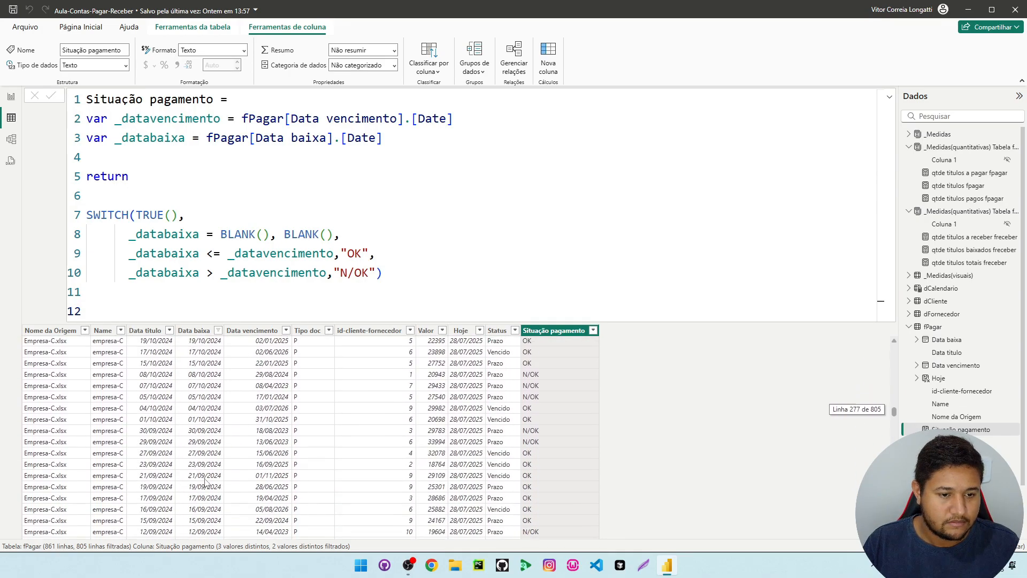
scroll(211, 484, "down", 20)
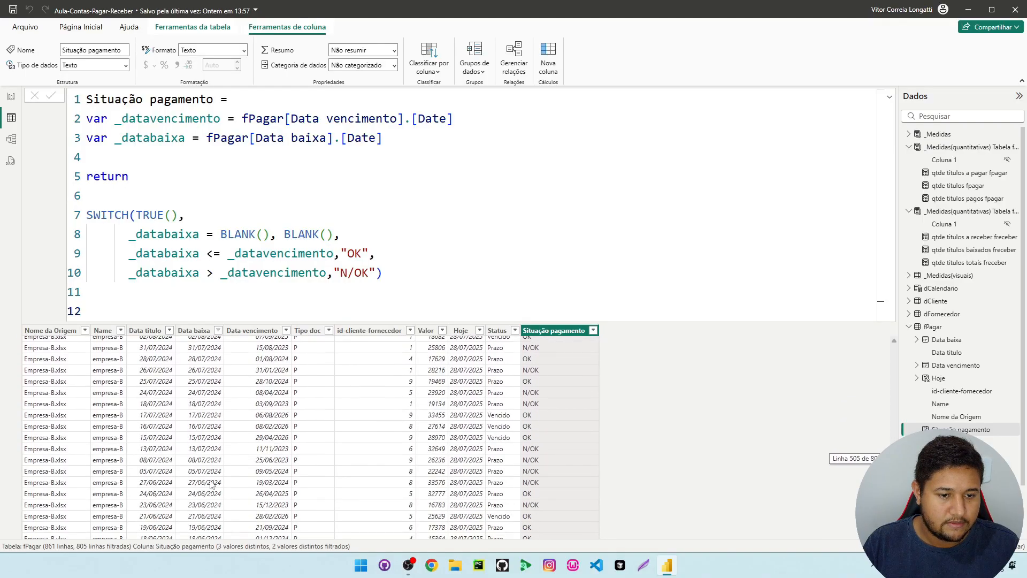
left_click(198, 330)
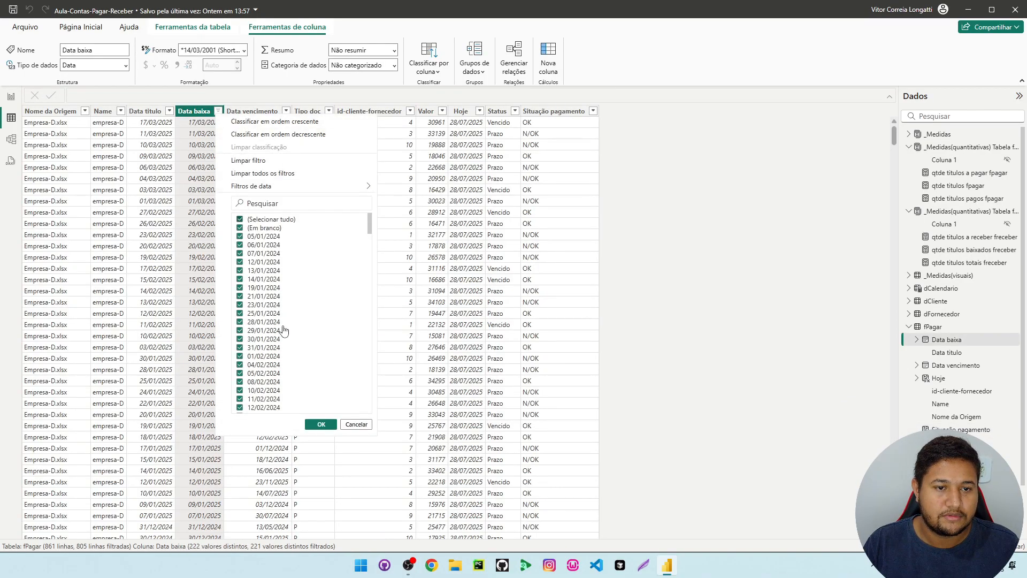
left_click(321, 424)
scroll(525, 348, "down", 15)
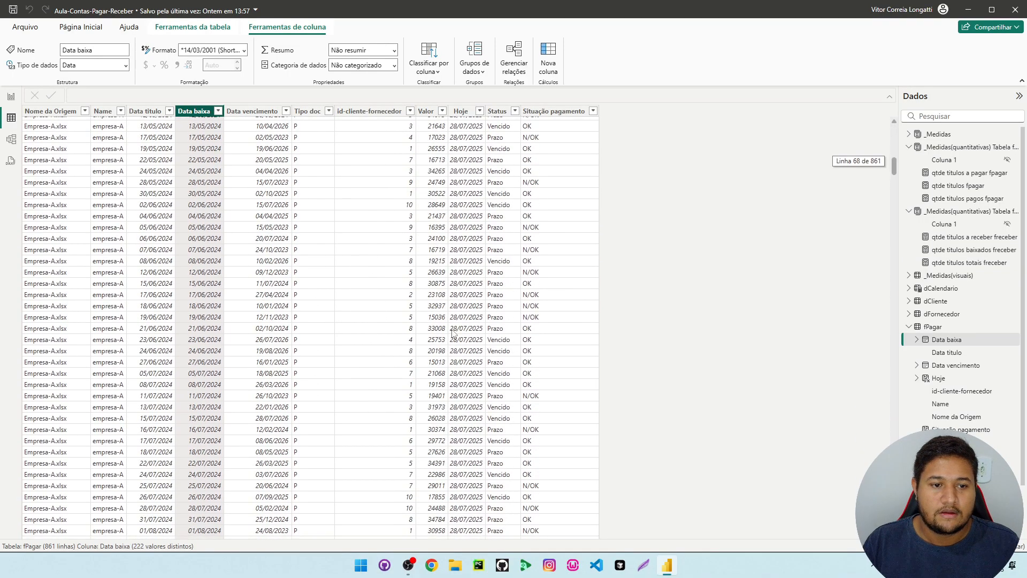
scroll(206, 171, "up", 2)
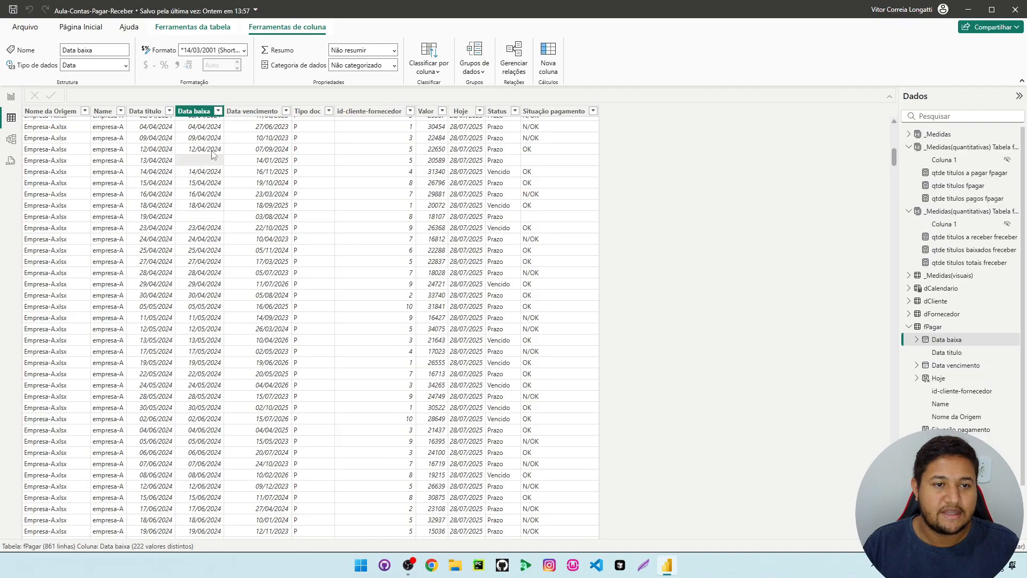
Replace the BLANK() result of the first SWITCH case in Situação pagamento with "Pendente" and commit the formula
left_click(553, 160)
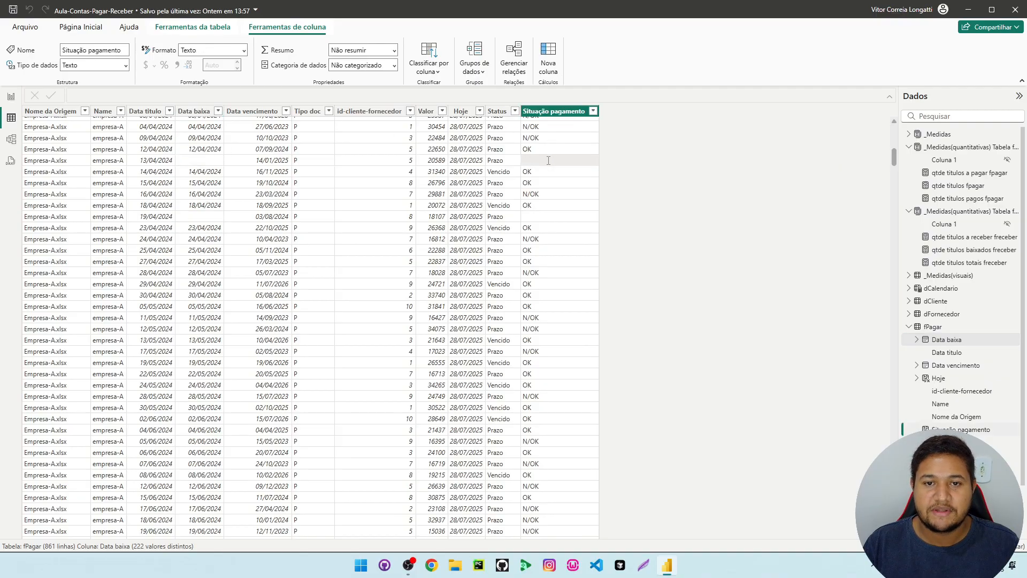
left_click_drag(334, 236, 284, 236)
type("\"")
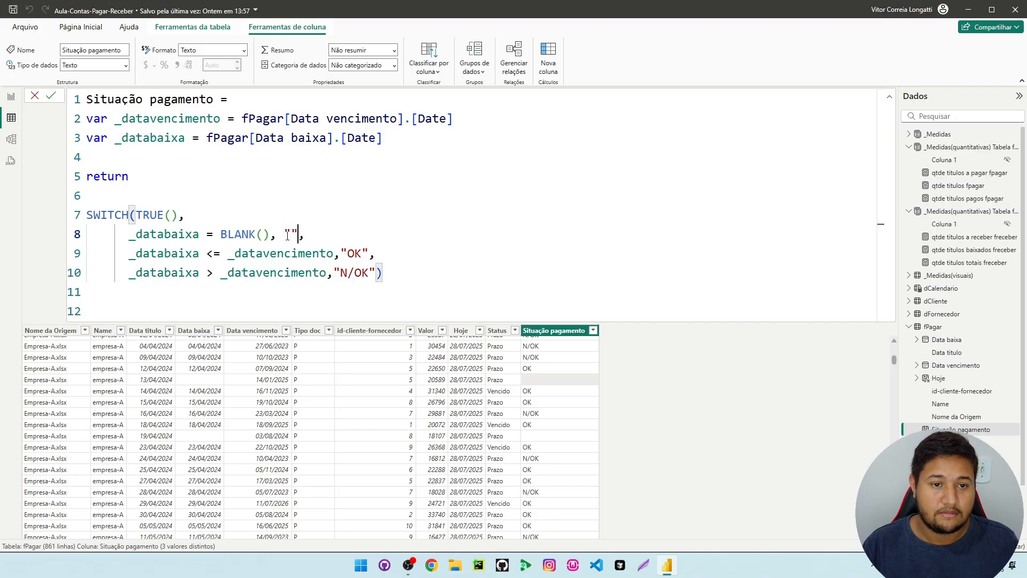
type("Pn")
key("BackSpace")
type("endente")
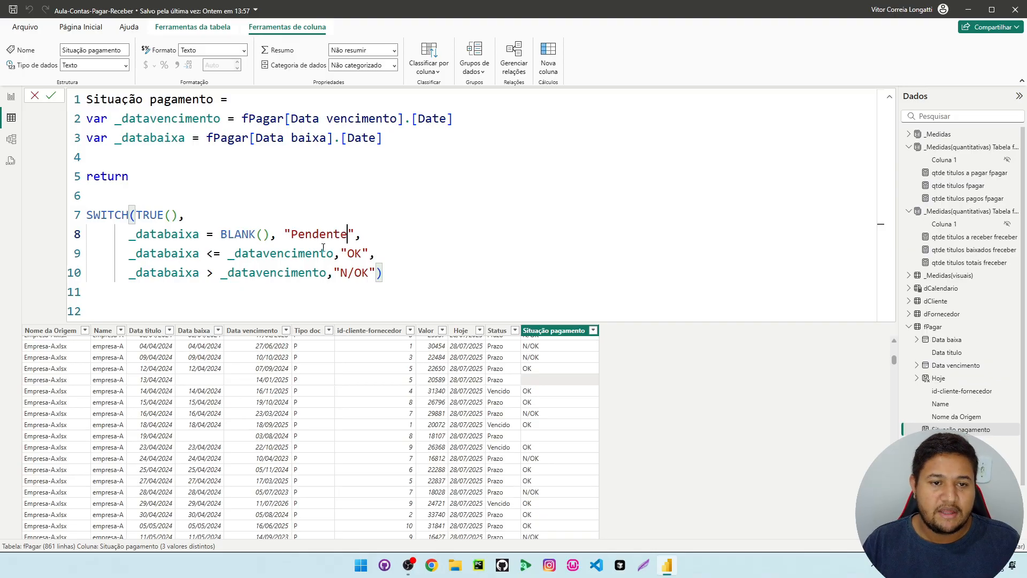
left_click(422, 291)
key("Return")
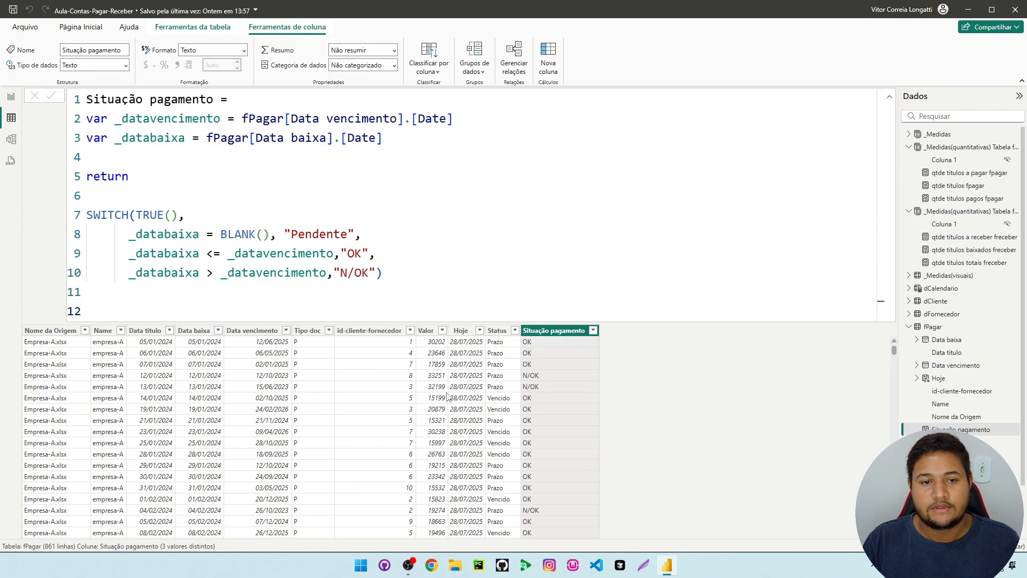
In the Situação pagamento formula, change the result for _databaixa <= _datavencimento to "Em dia"
left_click(426, 330)
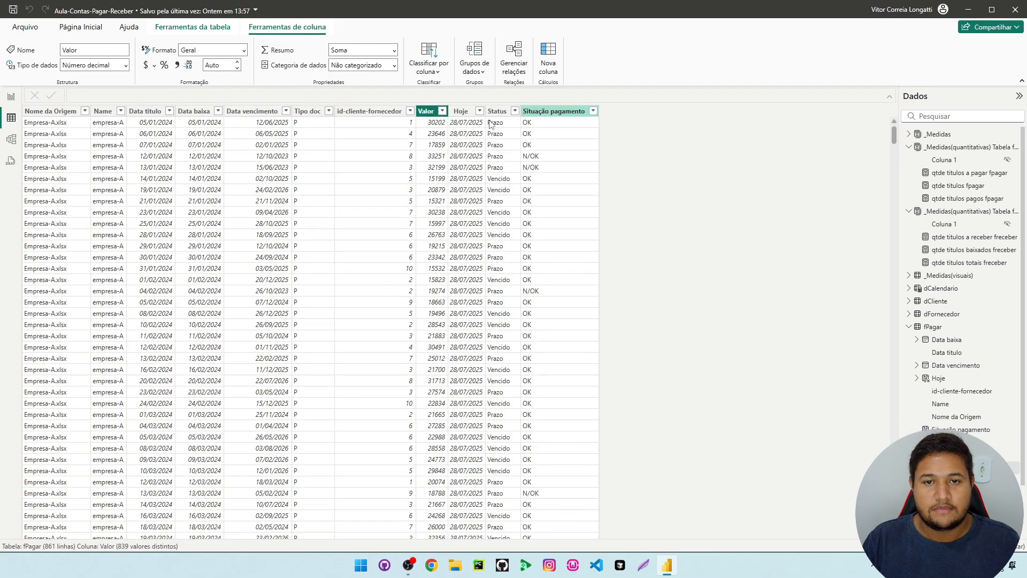
left_click(546, 111)
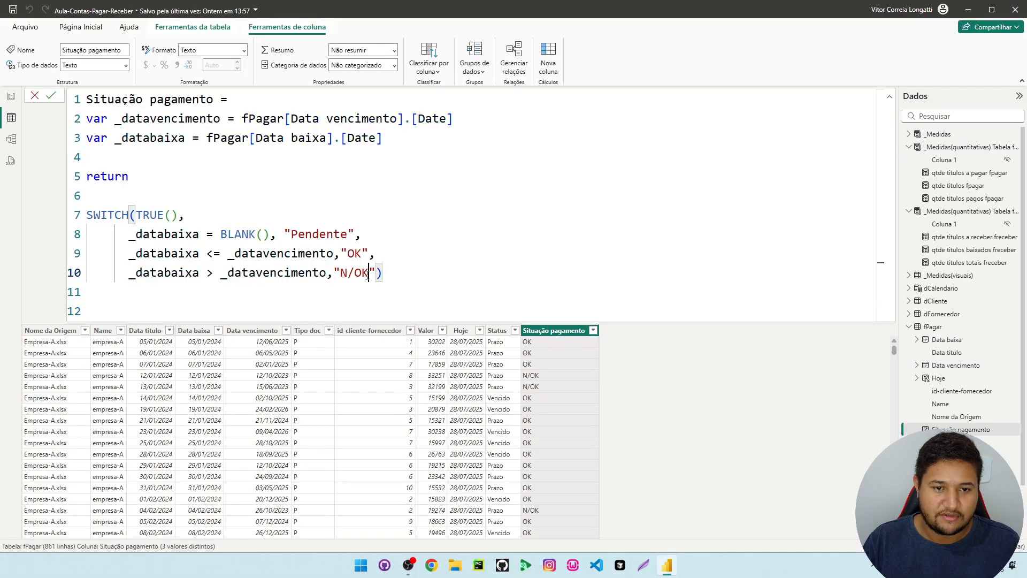
double_click(353, 253)
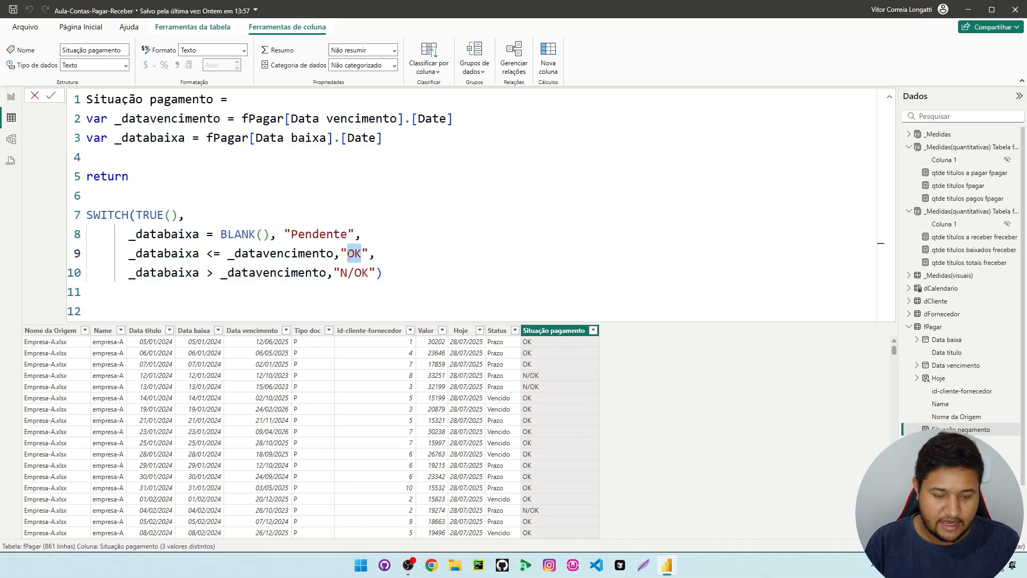
key("BackSpace")
type("Em dia")
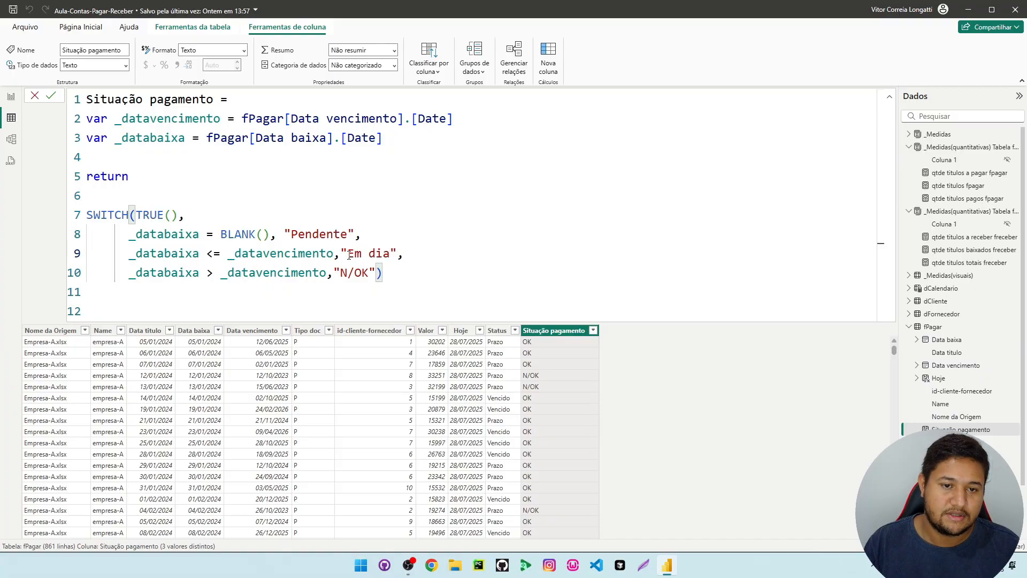
Change the result for _databaixa > _datavencimento to "Vencido", commit the formula and check the column's rows
left_click_drag(340, 272, 368, 273)
key("BackSpace")
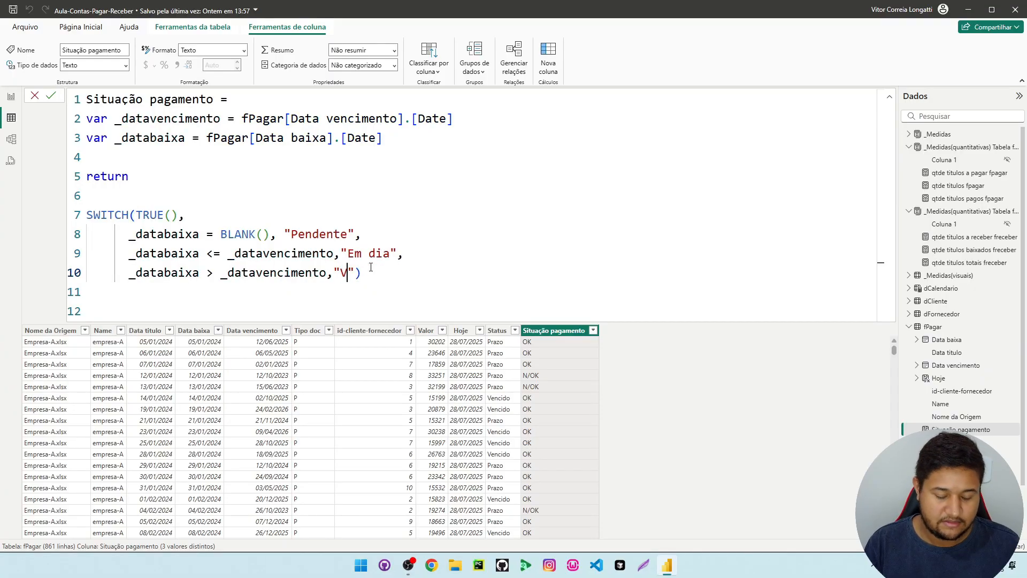
type("Vencido")
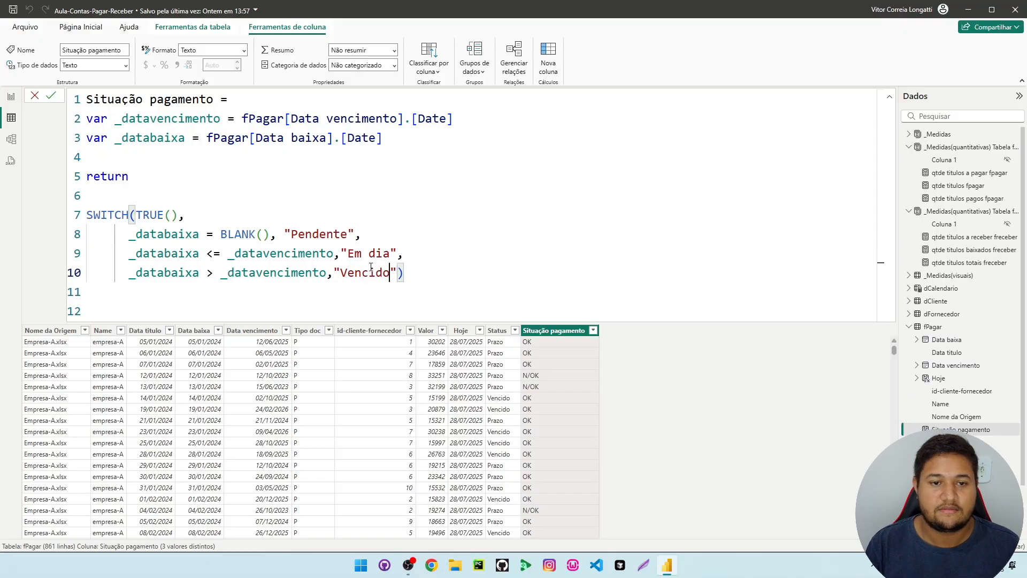
double_click(306, 234)
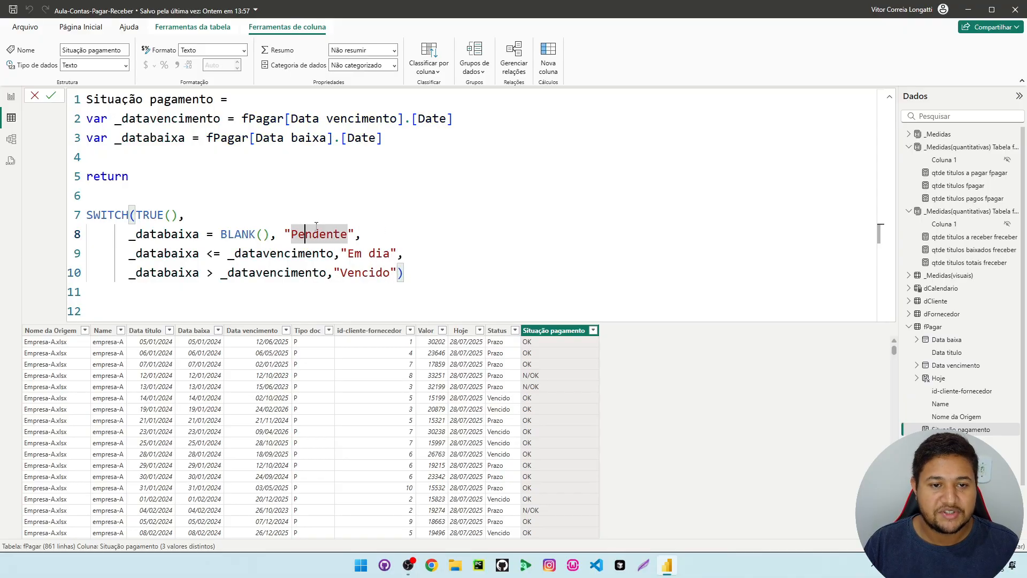
double_click(354, 253)
left_click(376, 287)
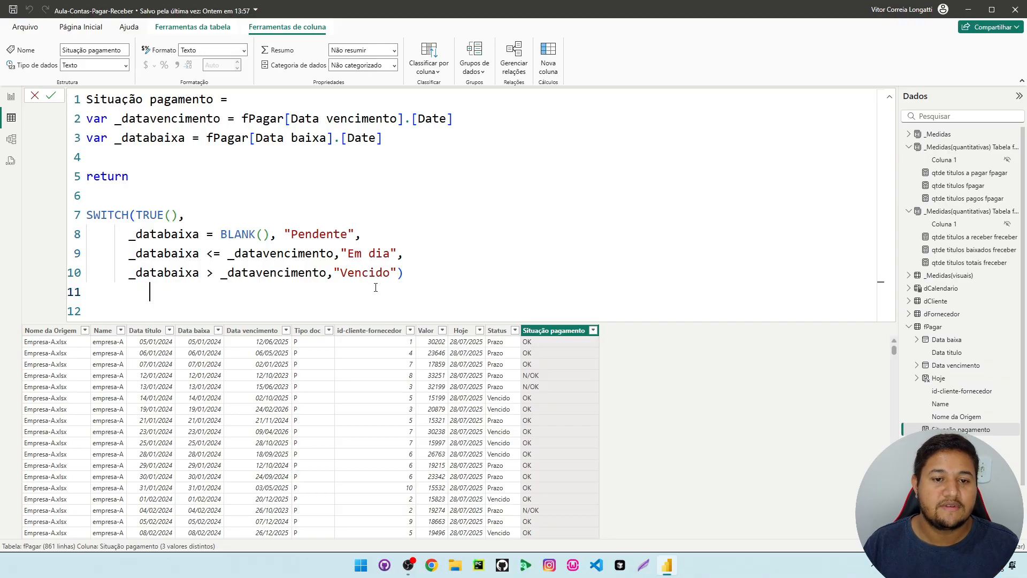
key("Return")
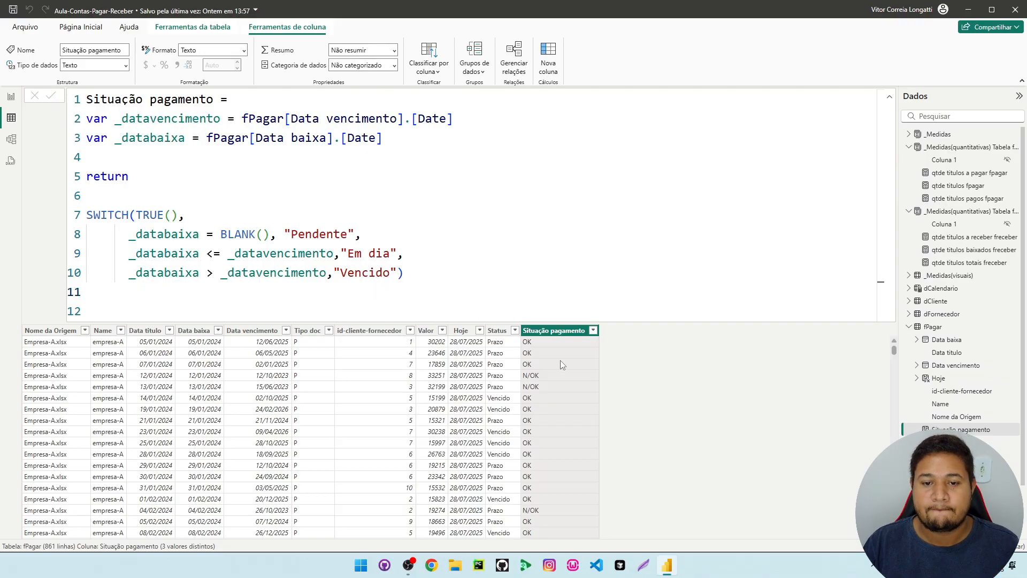
scroll(572, 355, "down", 5)
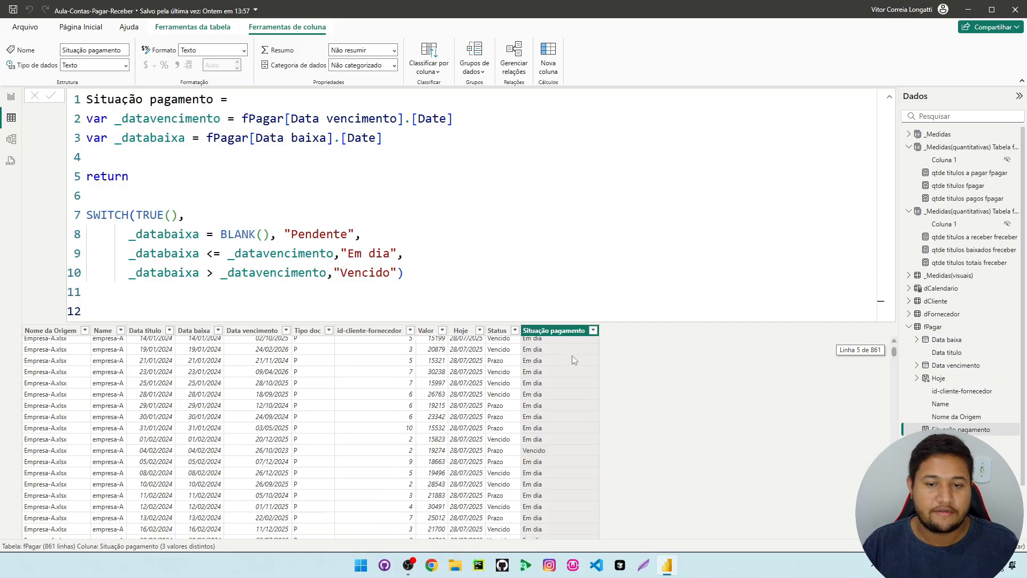
scroll(572, 355, "down", 7)
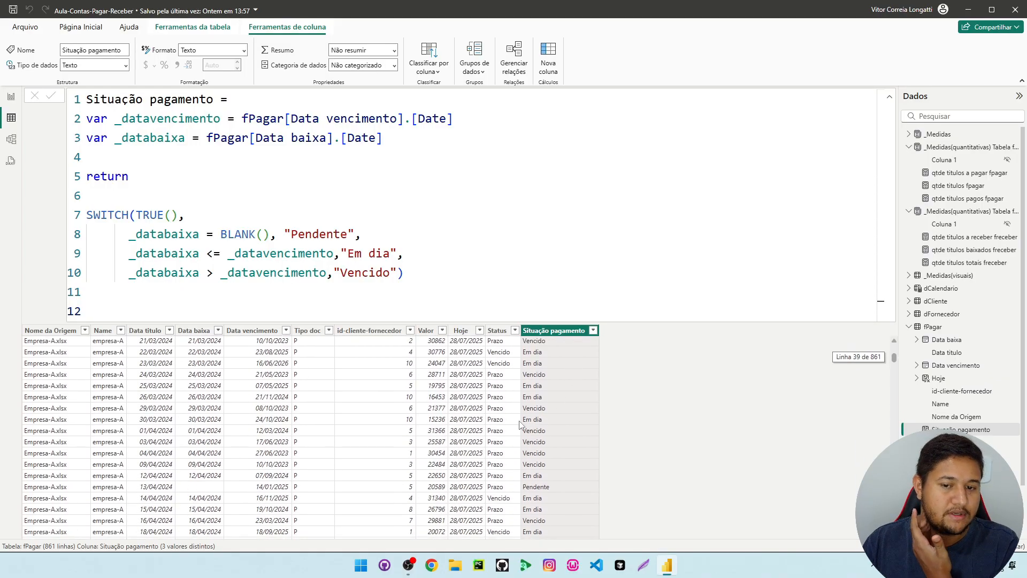
Review the Situação pagamento rows in fPagar against the Pendente, Em dia and Vencido cases of the SWITCH formula
left_click(542, 476)
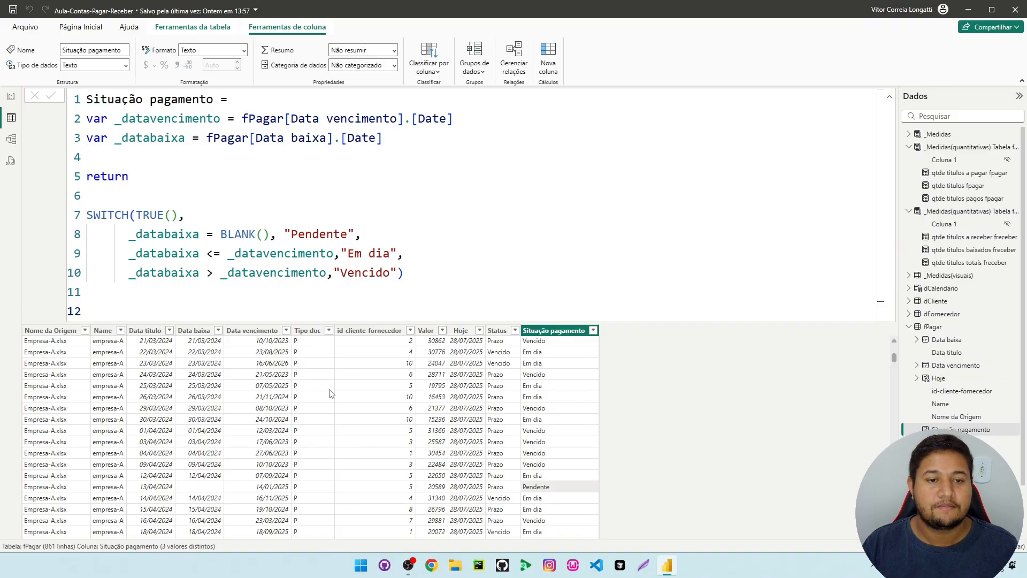
scroll(331, 394, "up", 10)
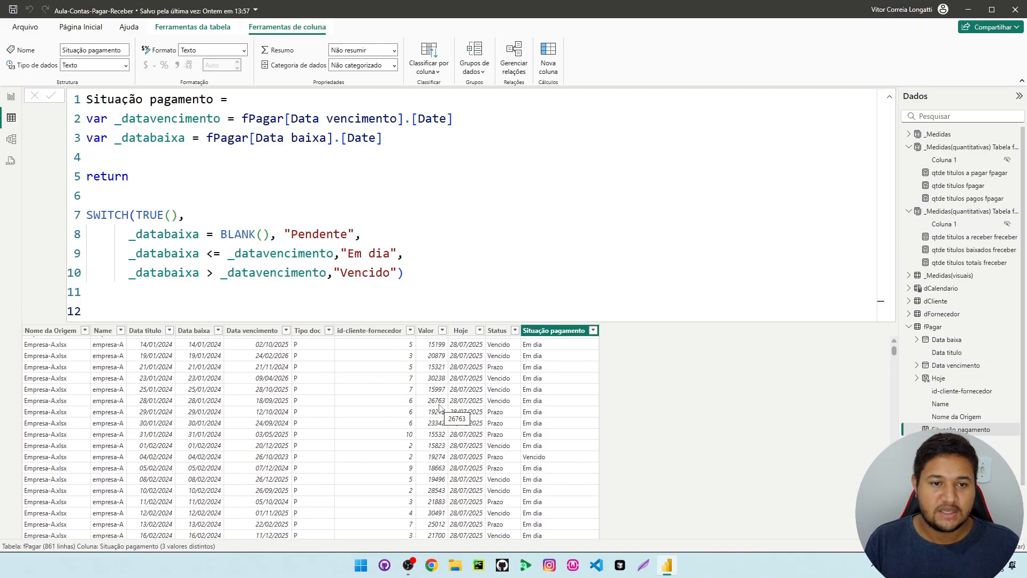
left_click(364, 229)
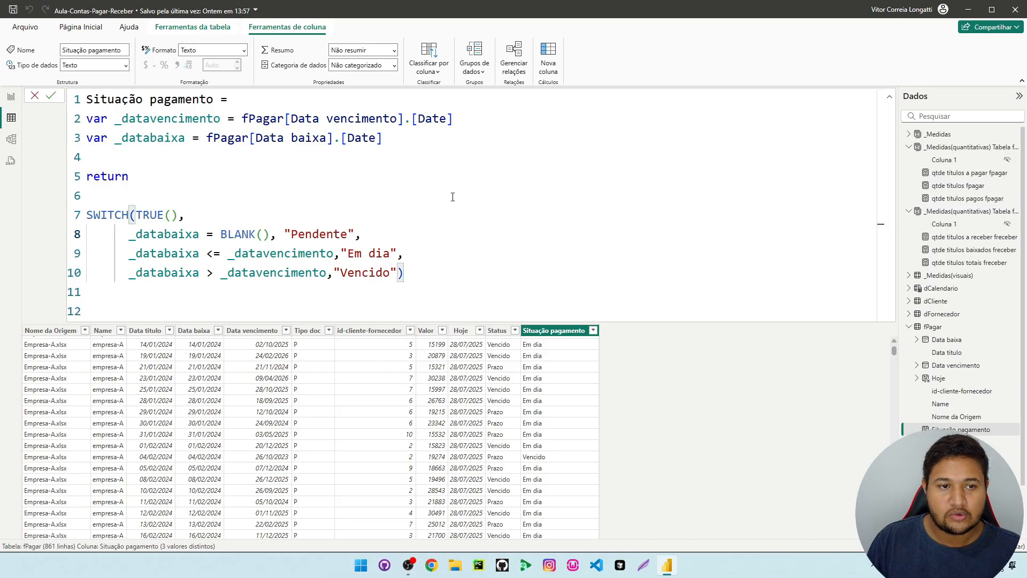
left_click_drag(405, 239, 129, 235)
left_click_drag(433, 259, 312, 272)
left_click(433, 260)
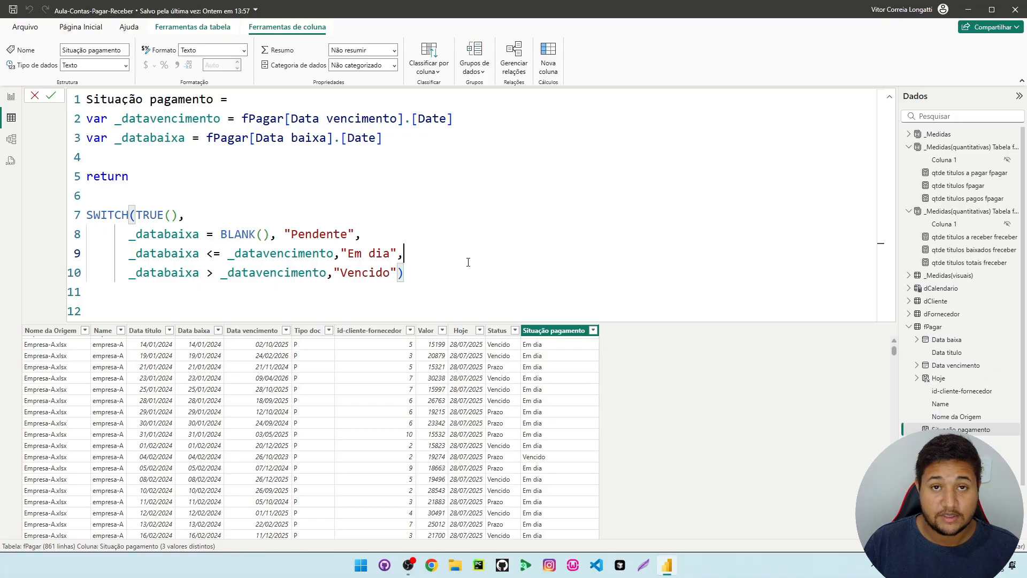
Return to the report page and collapse the _Medidas(quantitativas) Tabela fReceber and fPagar tables in the data list
left_click(10, 97)
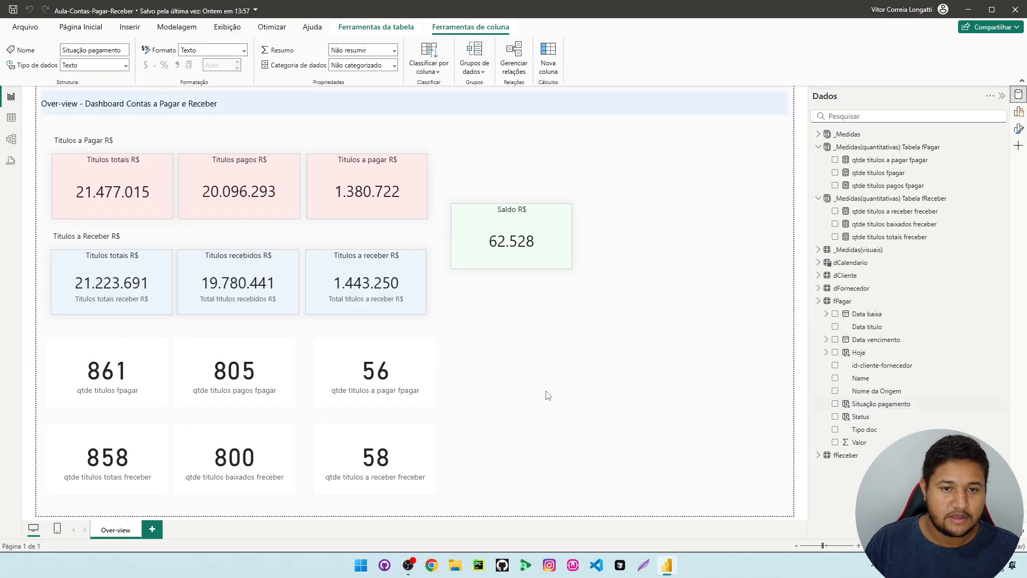
left_click(818, 198)
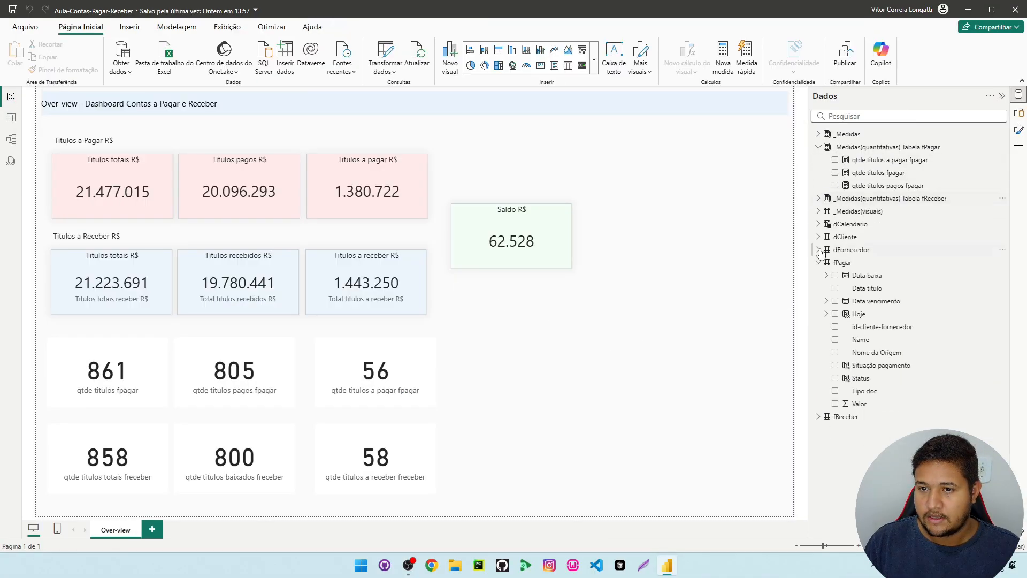
left_click(817, 263)
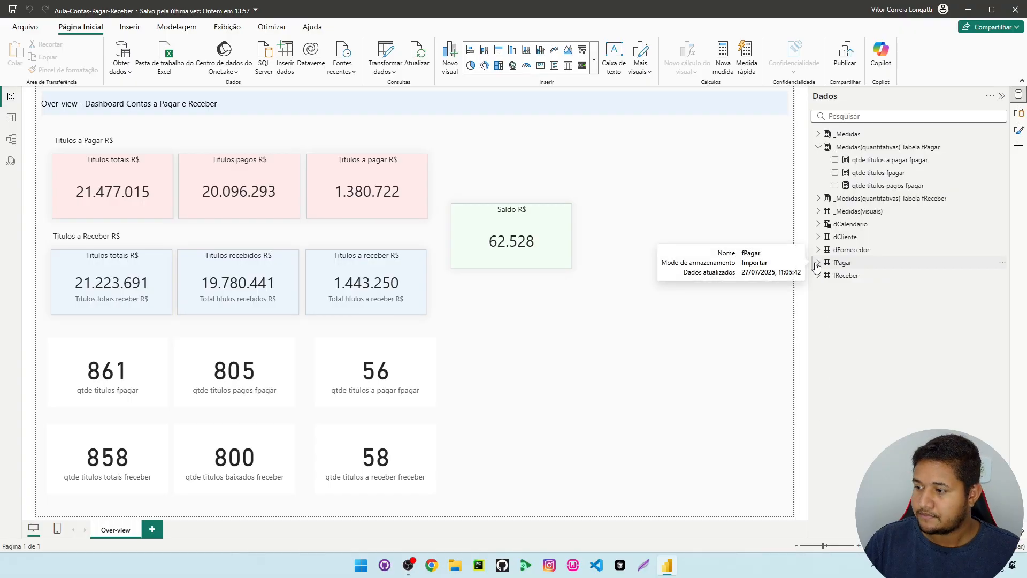
Create a new measure named "qtde titulos pendentes fpagar" in the _Medidas(quantitativas) Tabela fPagar table
left_click(899, 147)
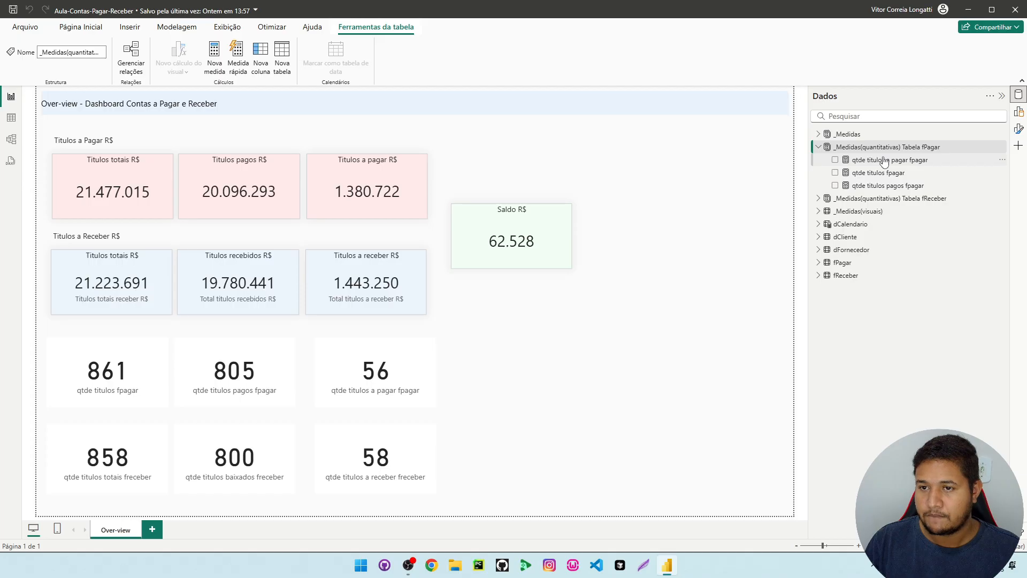
right_click(882, 157)
left_click(770, 191)
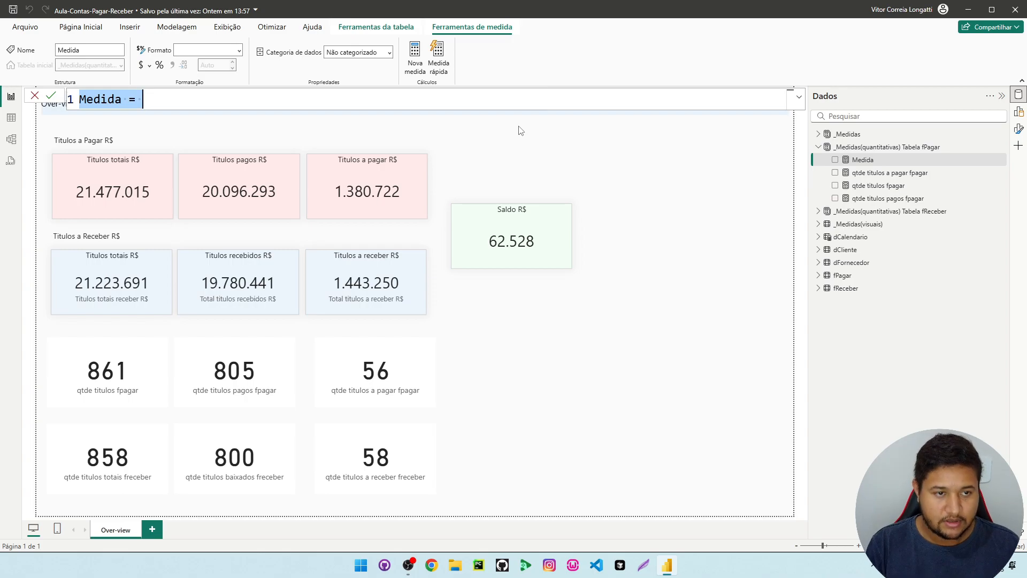
type("q")
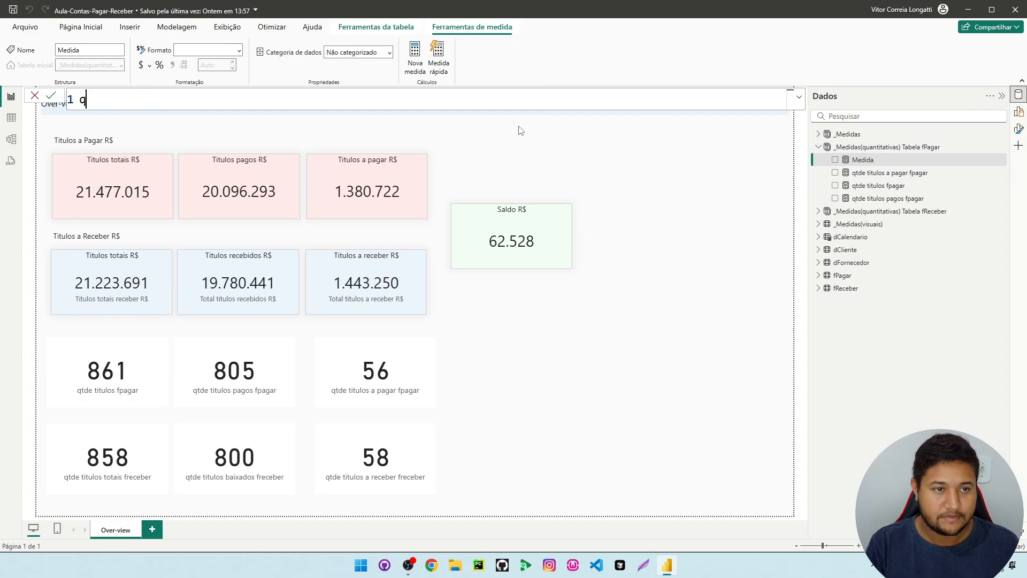
type("tde ti")
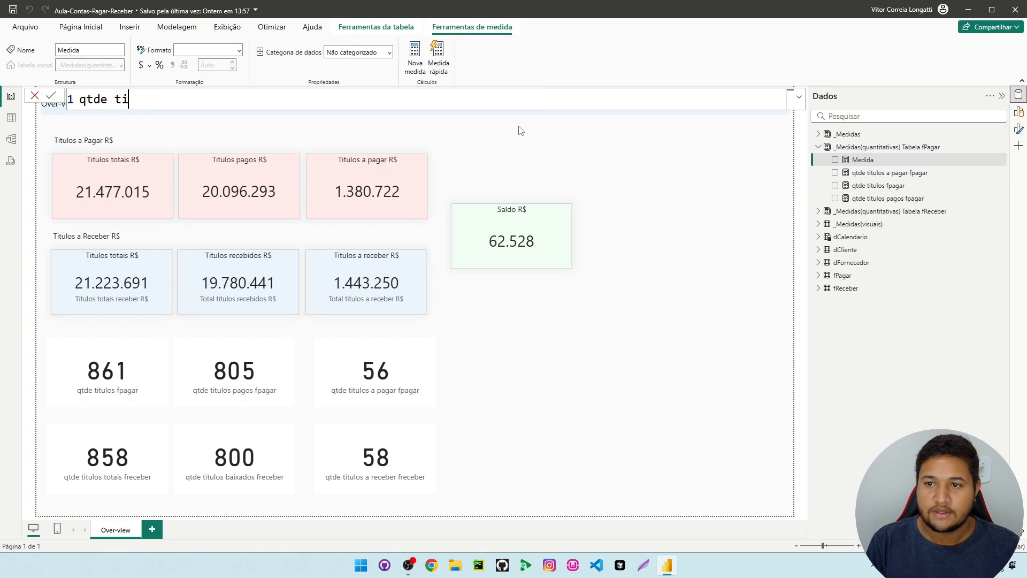
type("tulos pendentes fpa")
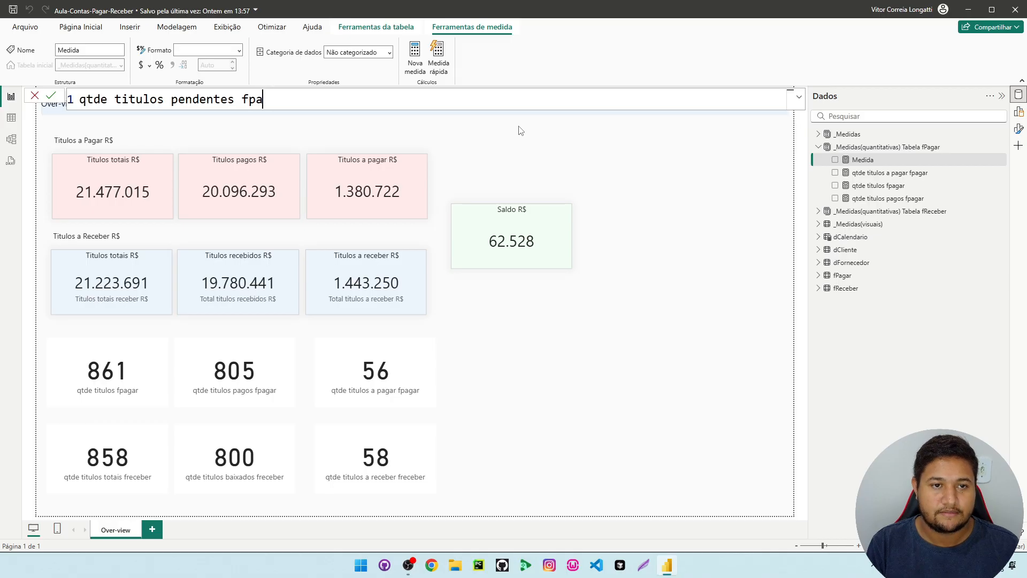
type("gar =")
key("shift+Return")
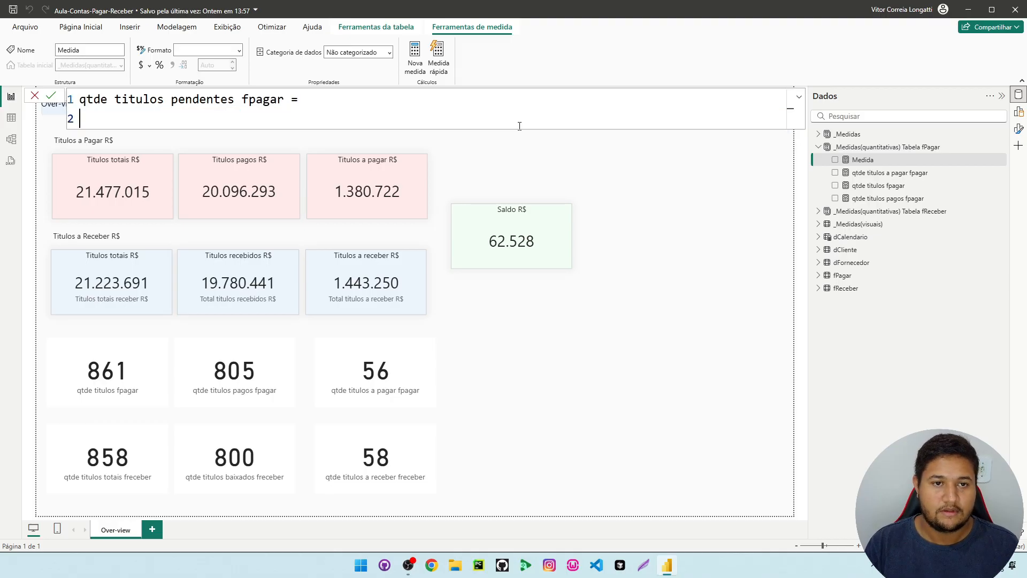
Start the measure's expression with CALCULATE, using COUNTROWS(fPagar) as its first argument
type("ca")
key("Tab")
key("shift+Return")
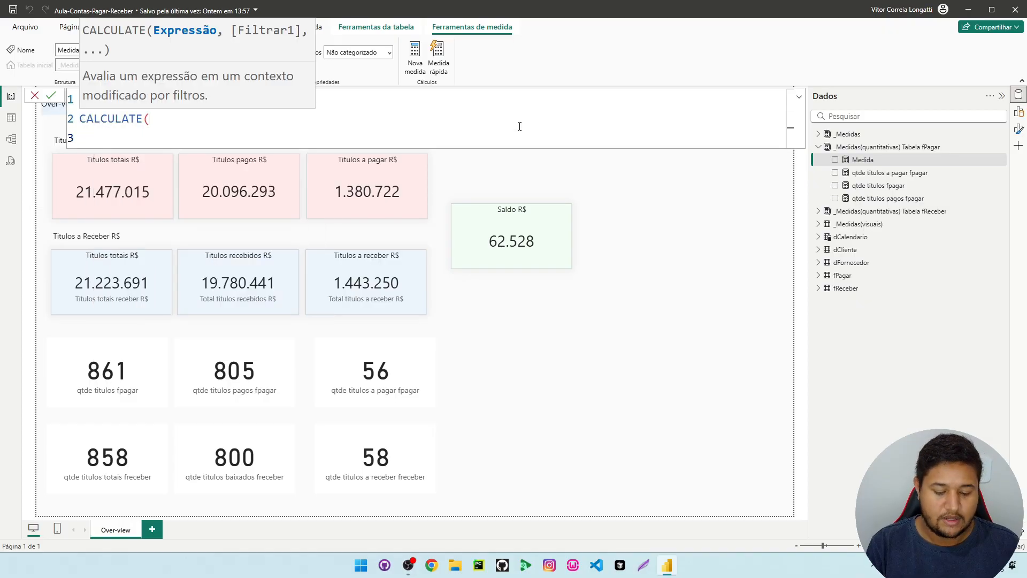
type("coun")
key("Down")
key("Down")
key("Down")
key("Down")
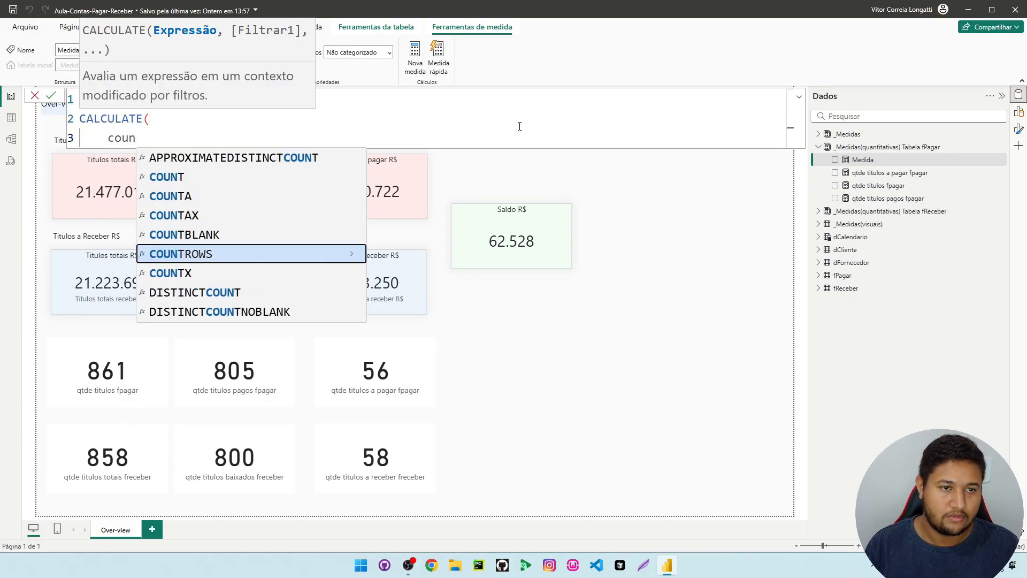
key("Tab")
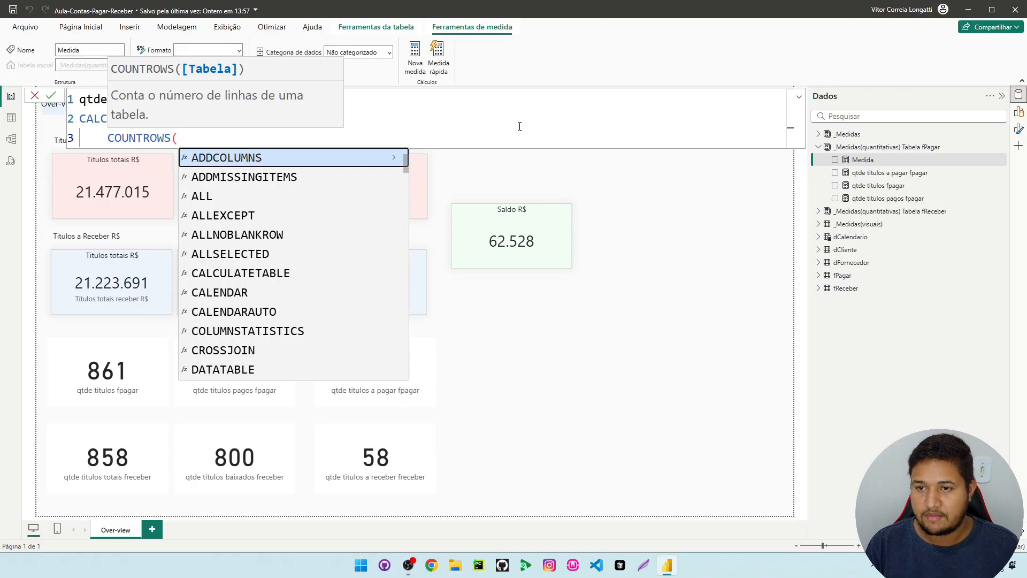
type("fp")
key("Tab")
type(")")
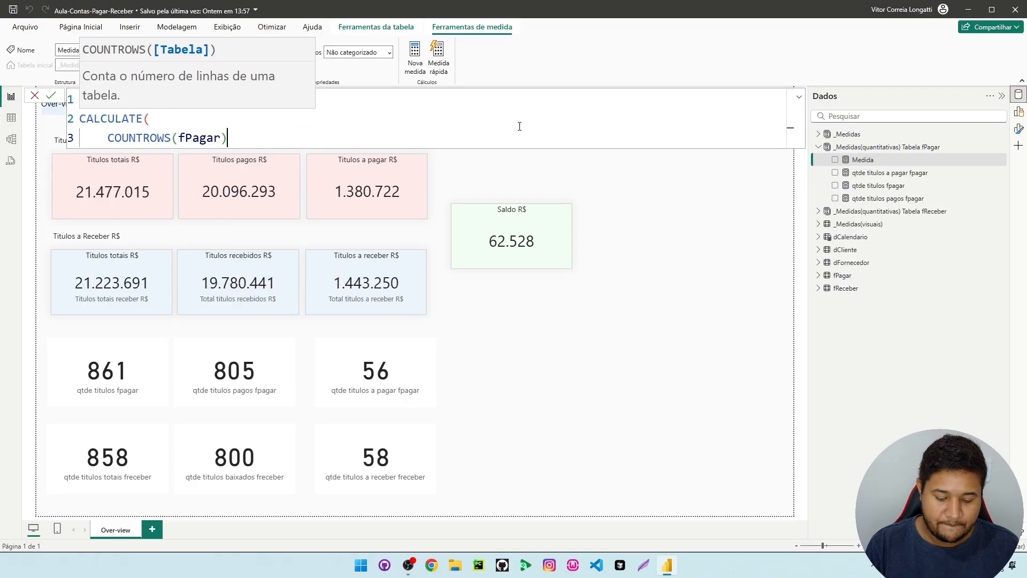
type(",")
key("shift+Return")
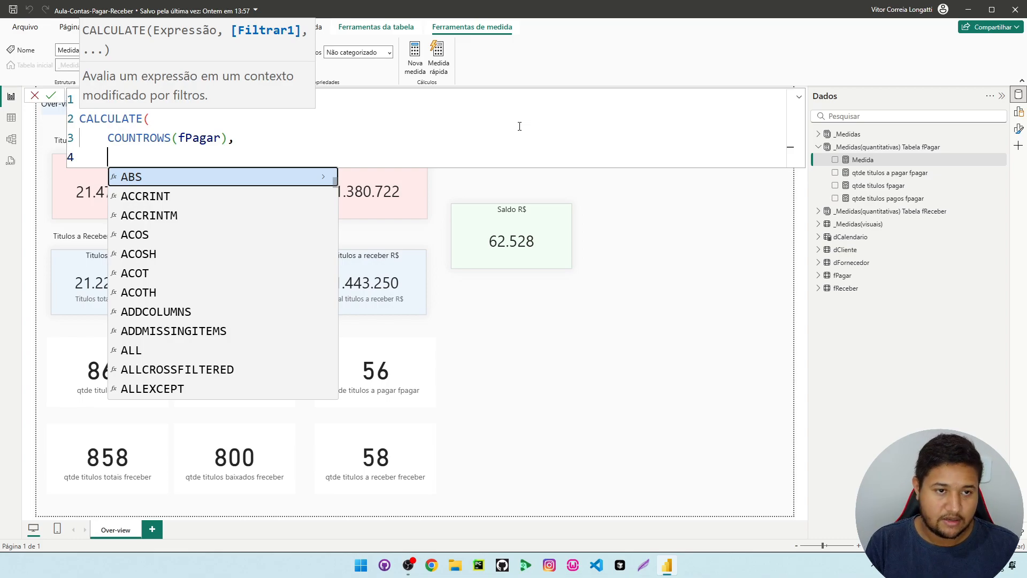
Add a FILTER over the fPagar table as the second CALCULATE argument, ready for its condition on a new line
type("fi")
key("Tab")
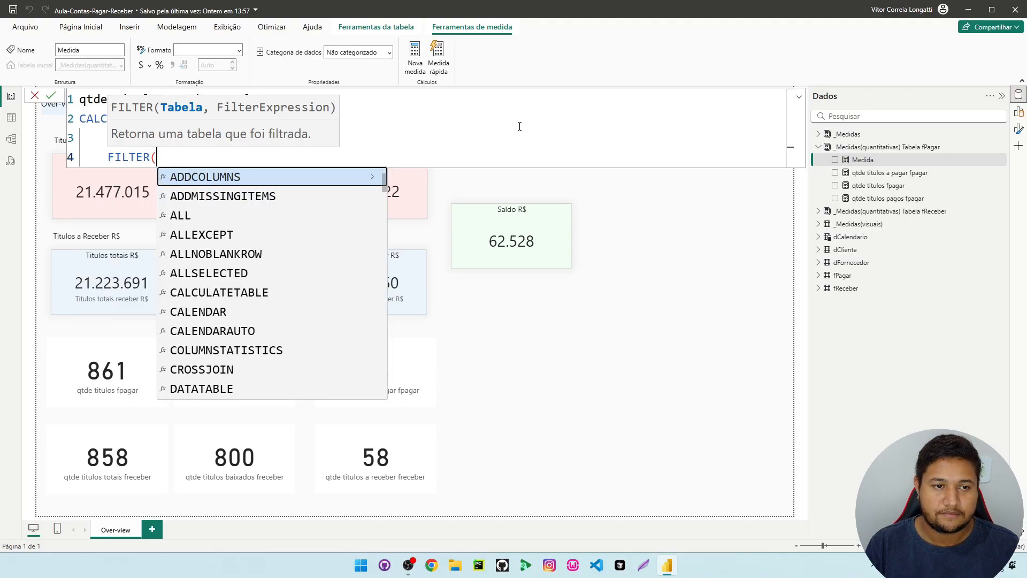
type("fpa")
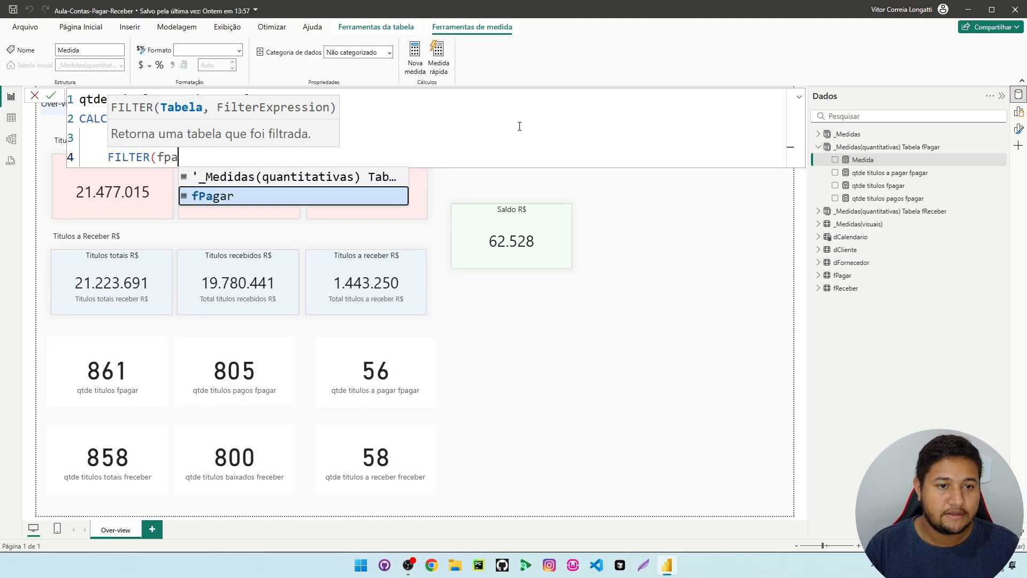
key("Tab")
type(",")
key("shift+Return")
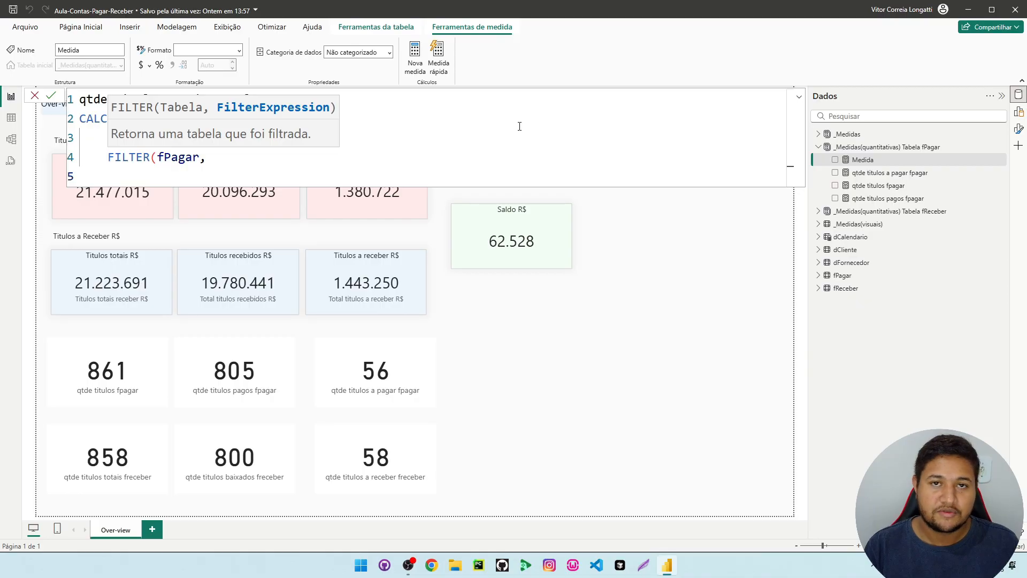
type("s")
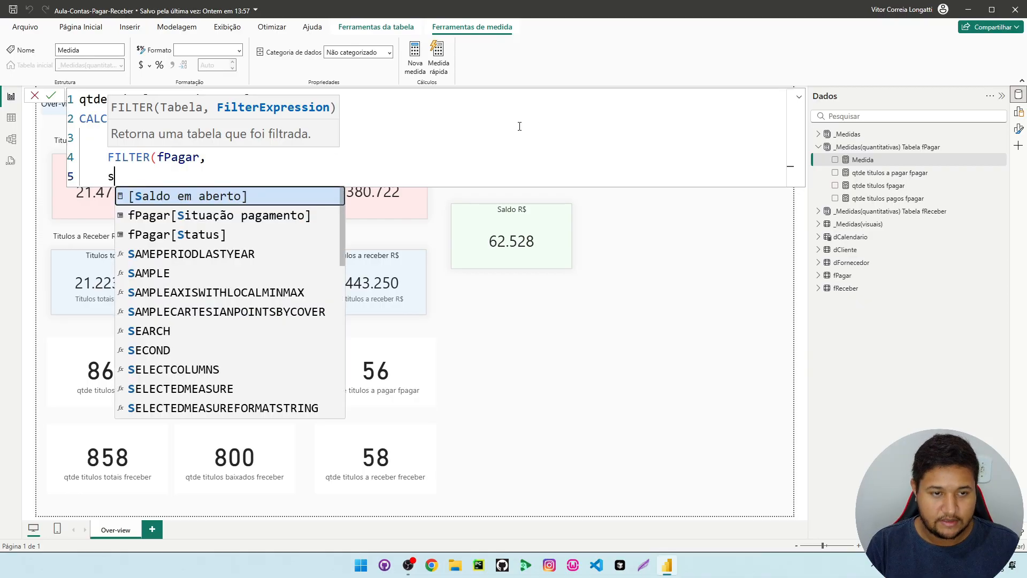
type("tat")
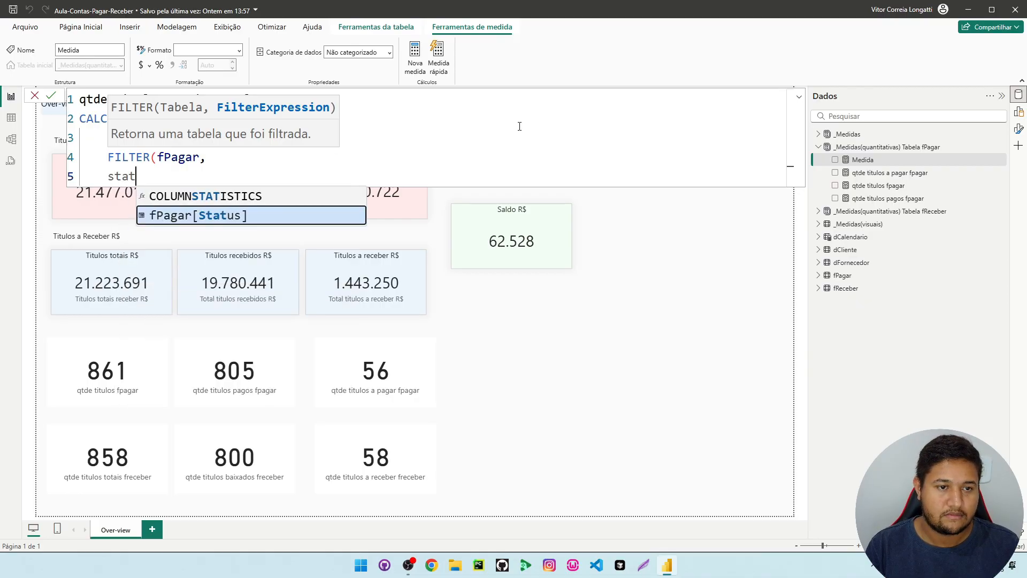
key("BackSpace")
key("BackSpace")
key("BackSpace")
key("BackSpace")
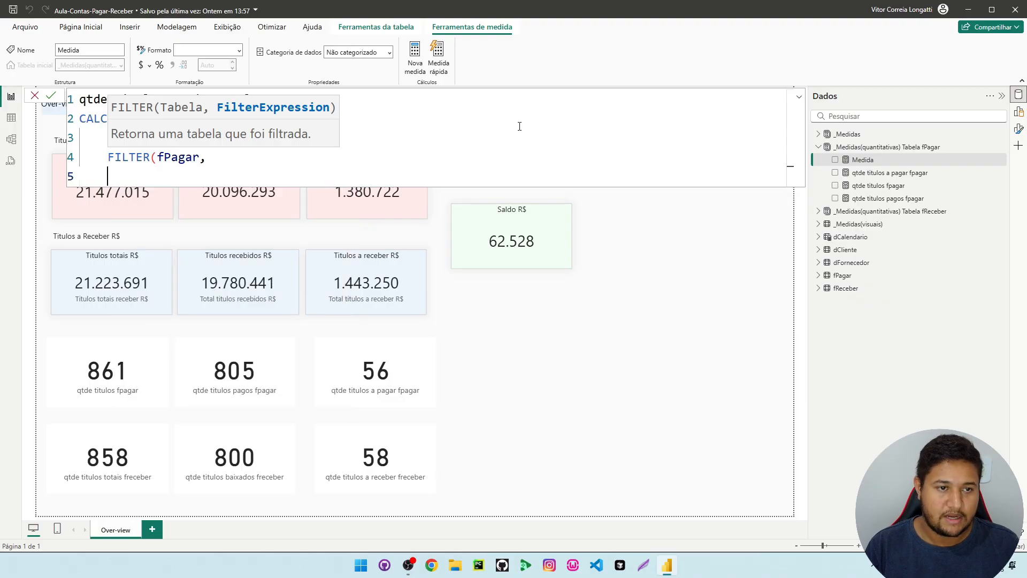
Set the filter condition to fPagar[Situação pagamento] = "Pendente", close both functions and commit the measure
type("situ")
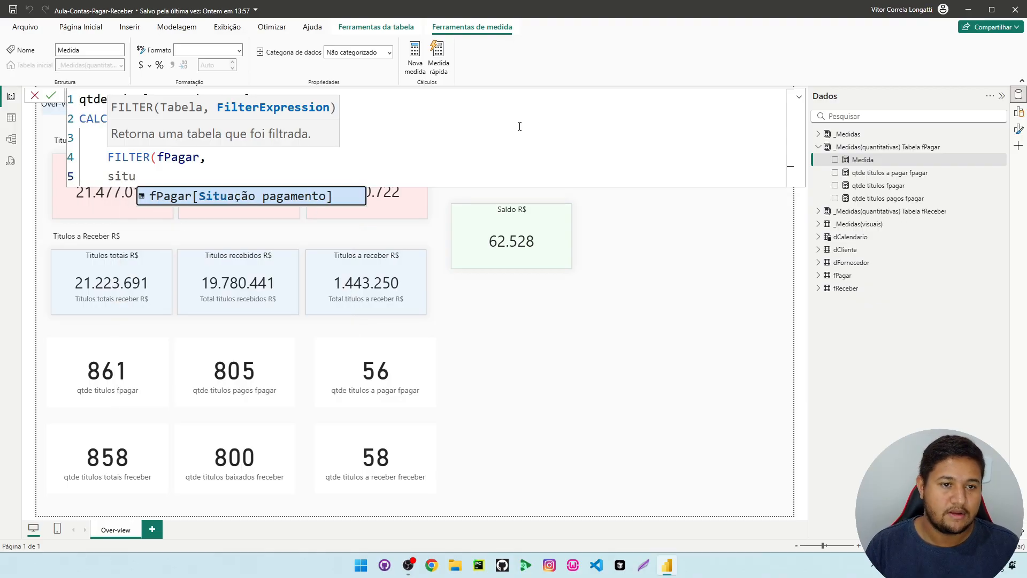
key("Tab")
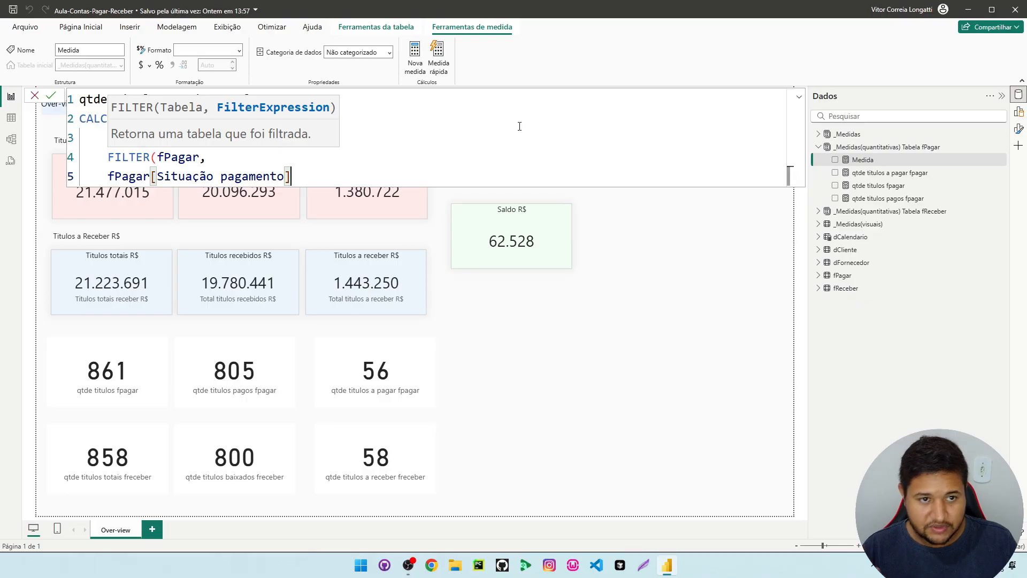
type("=")
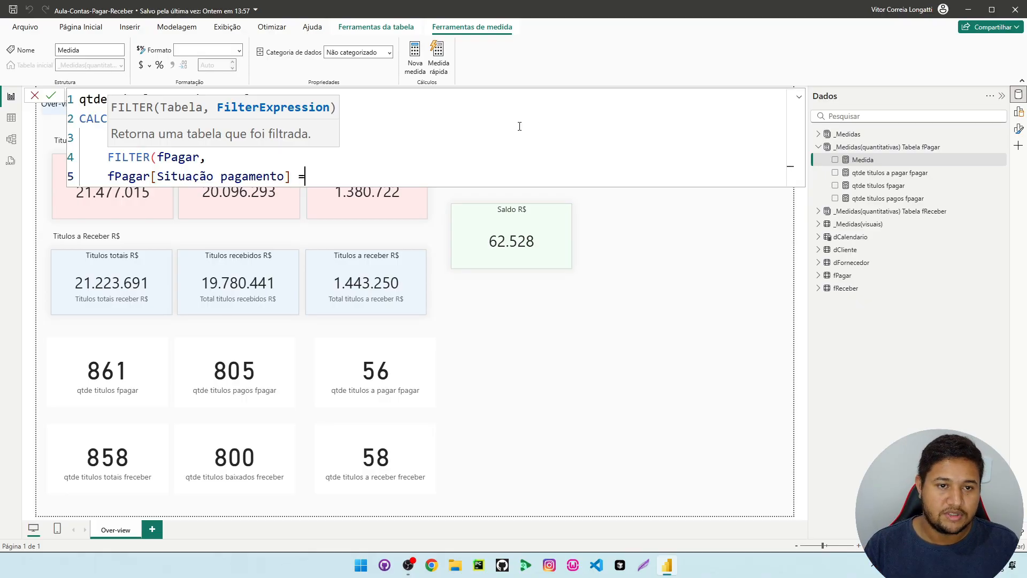
type(" \"Pendente\"")
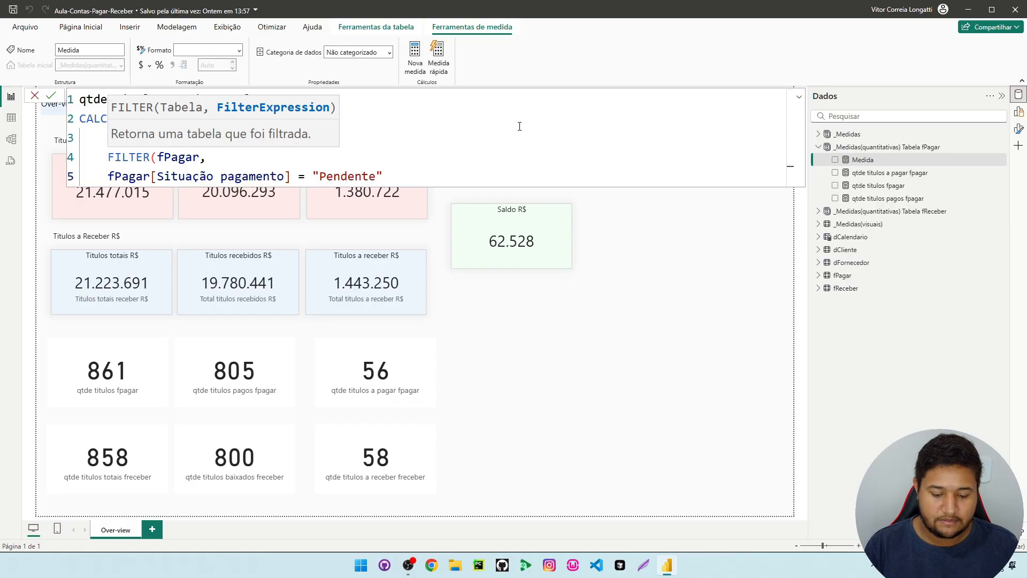
type("))")
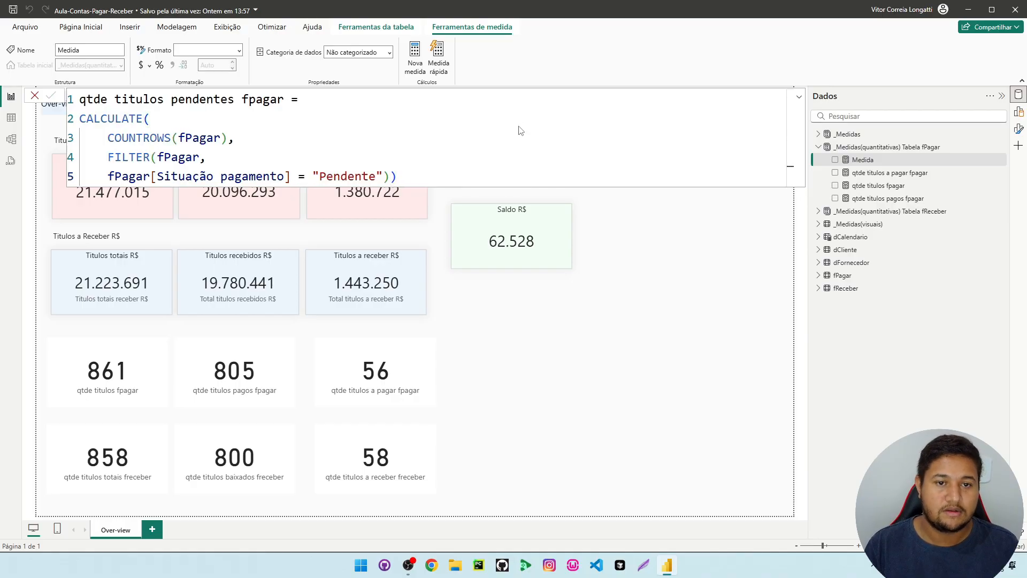
key("Return")
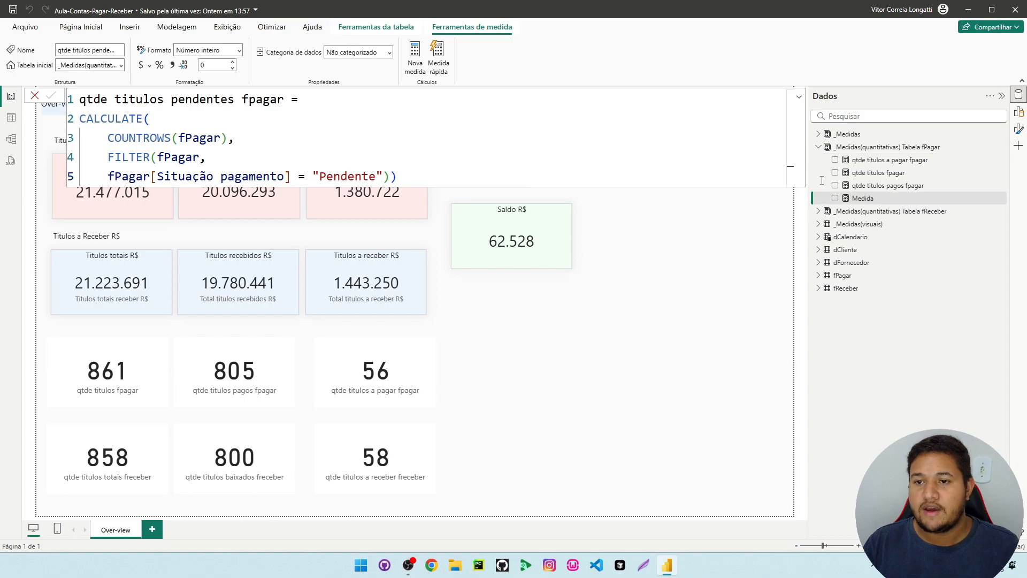
Add a card showing qtde titulos pendentes fpagar to the report beside the qtde titulos a pagar fpagar card
left_click_drag(880, 198, 525, 381)
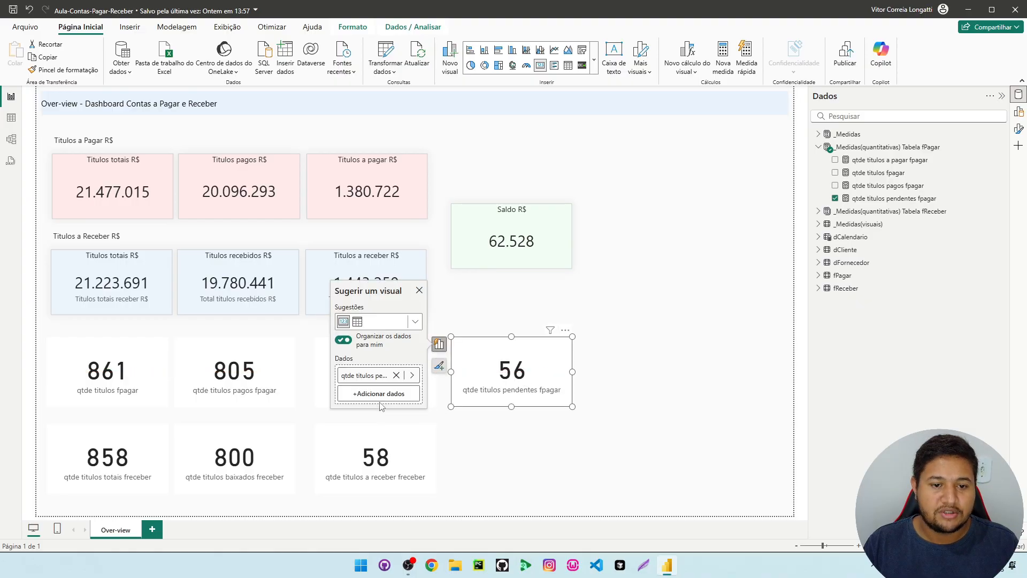
left_click(621, 389)
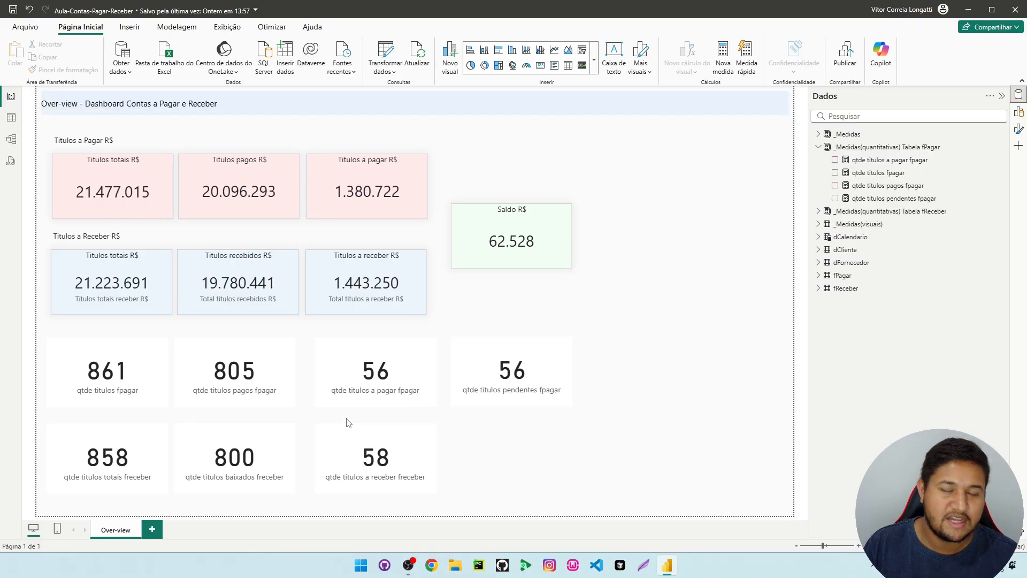
Look at the table view briefly, return to the report and open the qtde titulos pendentes fpagar formula
left_click(11, 118)
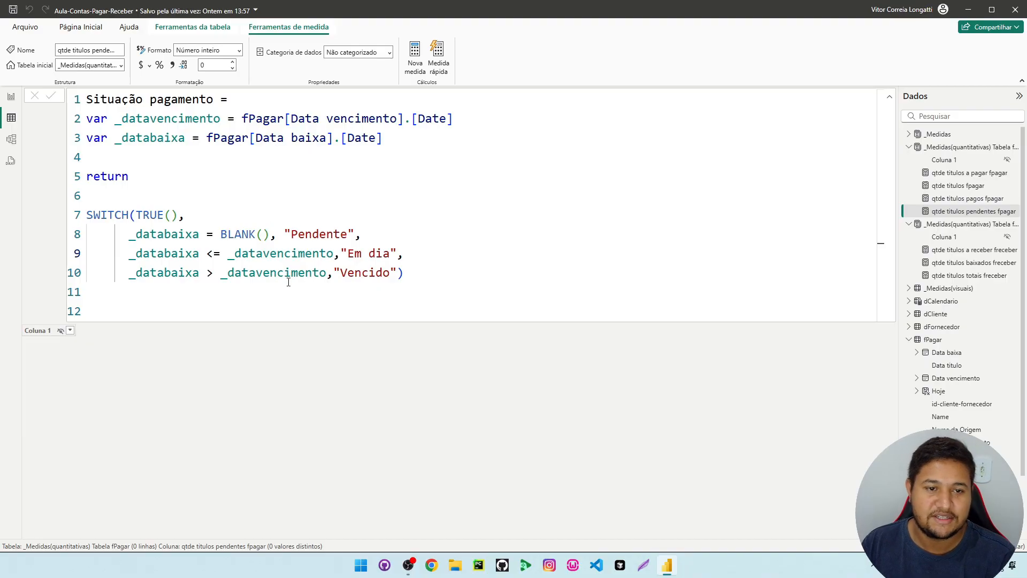
left_click(11, 96)
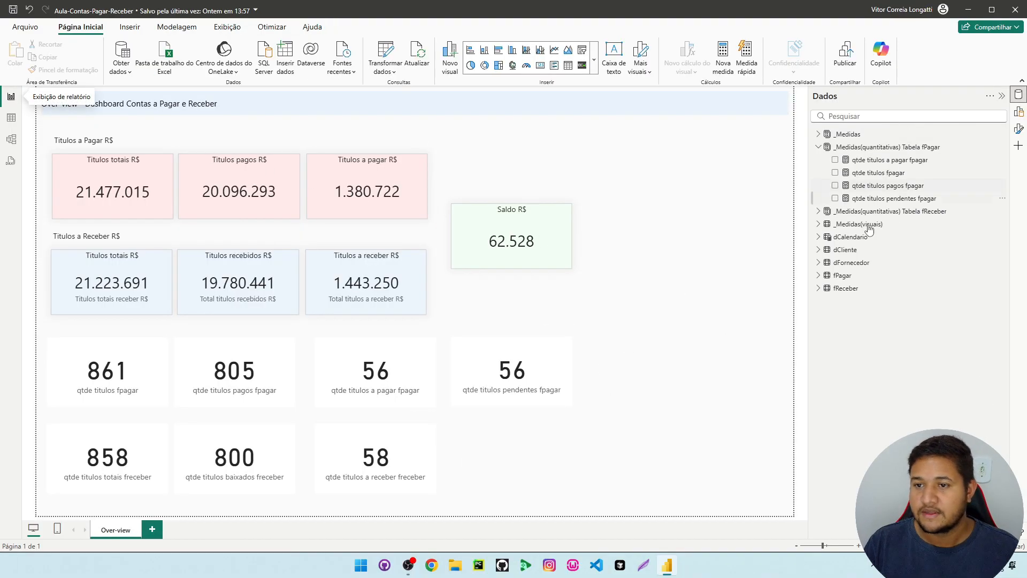
left_click(930, 198)
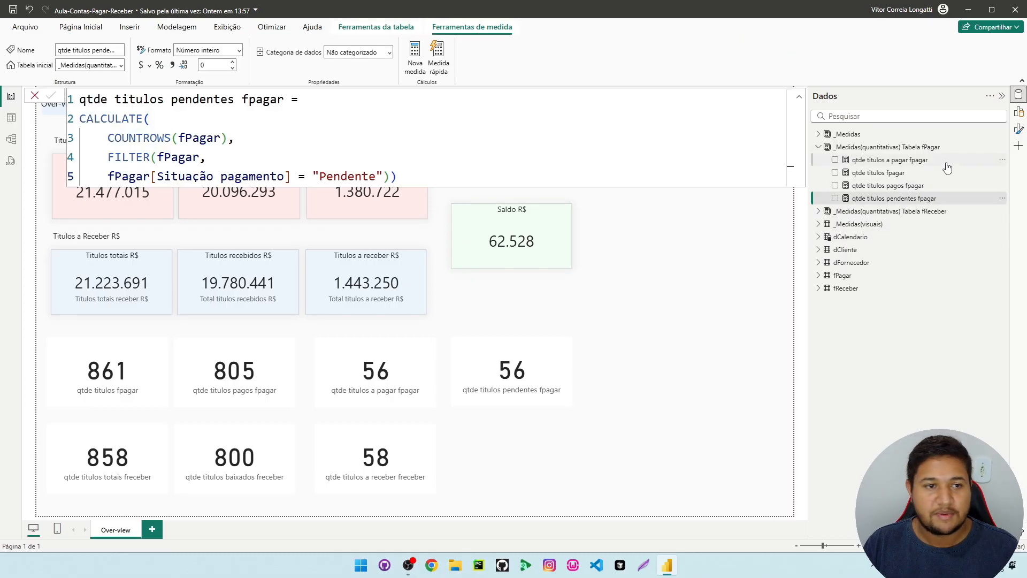
Copy the whole qtde titulos pendentes fpagar formula into a new measure in _Medidas(quantitativas) Tabela fPagar
left_click_drag(321, 168, 80, 93)
key("ctrl+c")
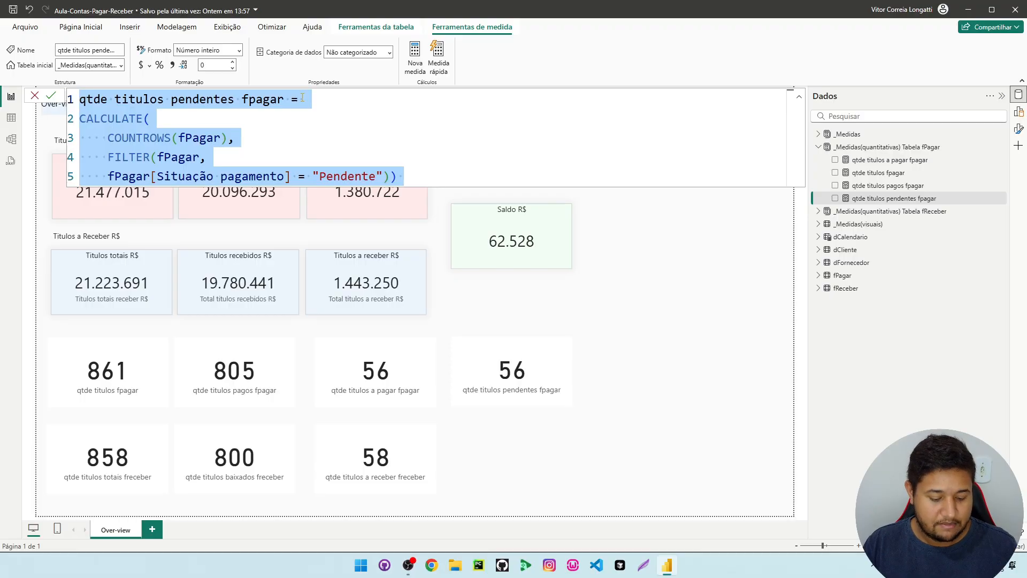
right_click(926, 198)
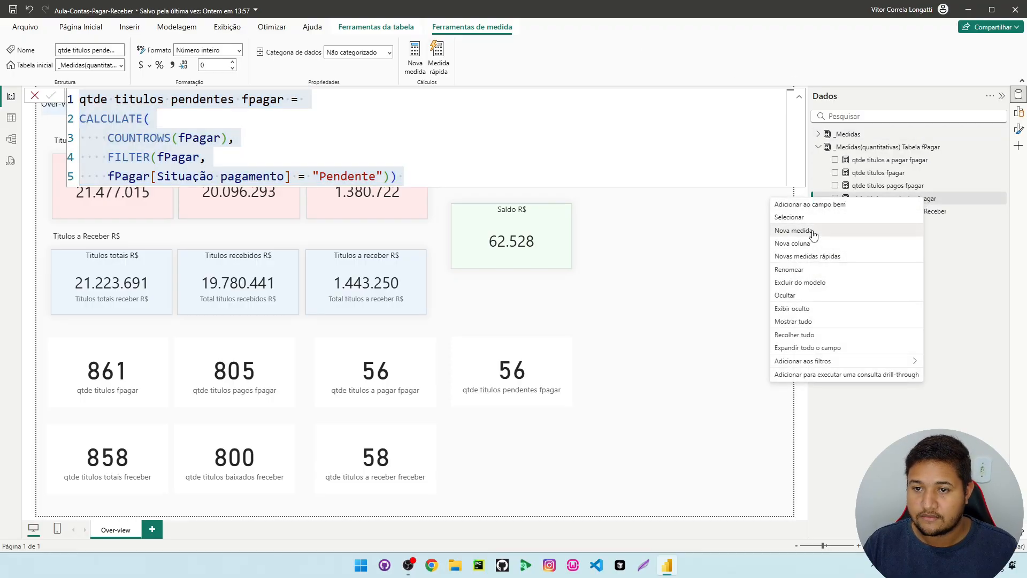
left_click(814, 235)
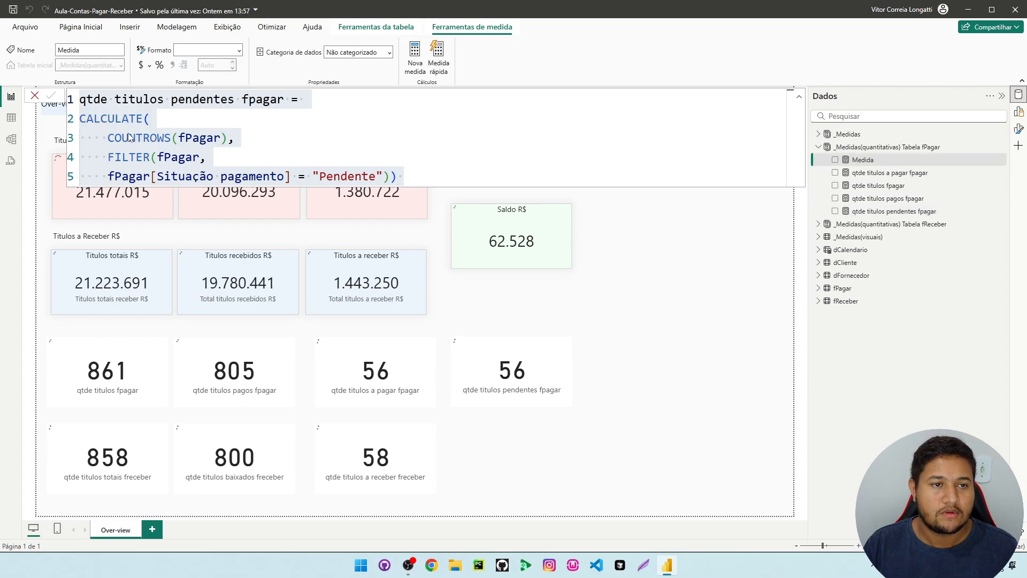
key("ctrl+a")
key("ctrl+v")
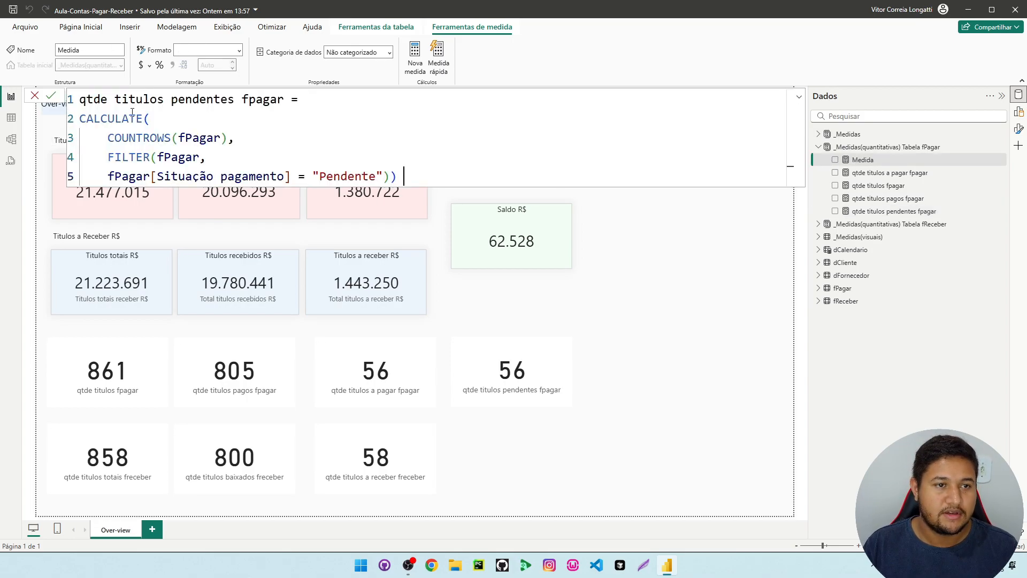
Name the new measure qtde titulos no prazo fpagar in its formula, replacing the word pendentes
double_click(208, 100)
left_click_drag(235, 99, 172, 99)
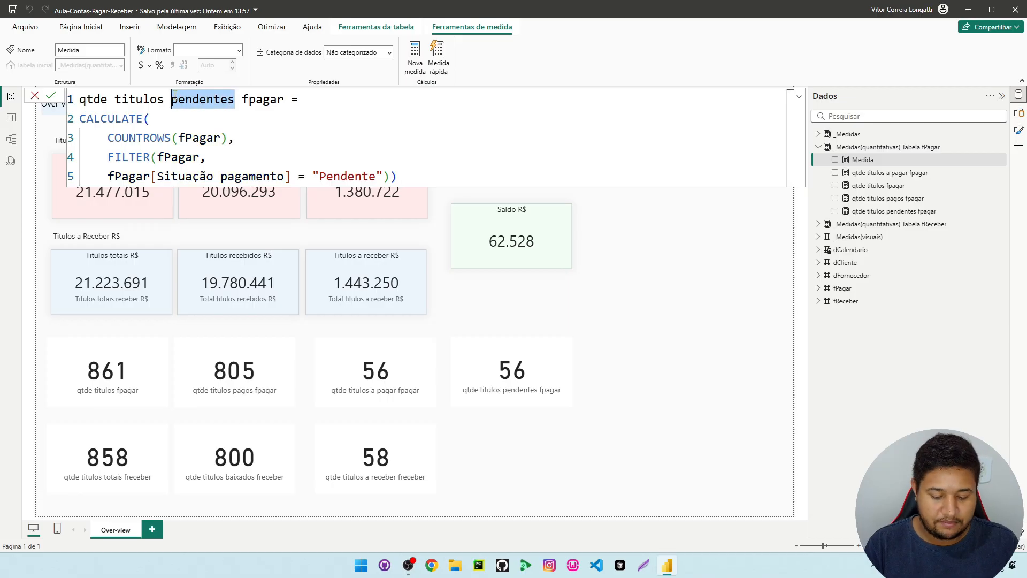
type("pago")
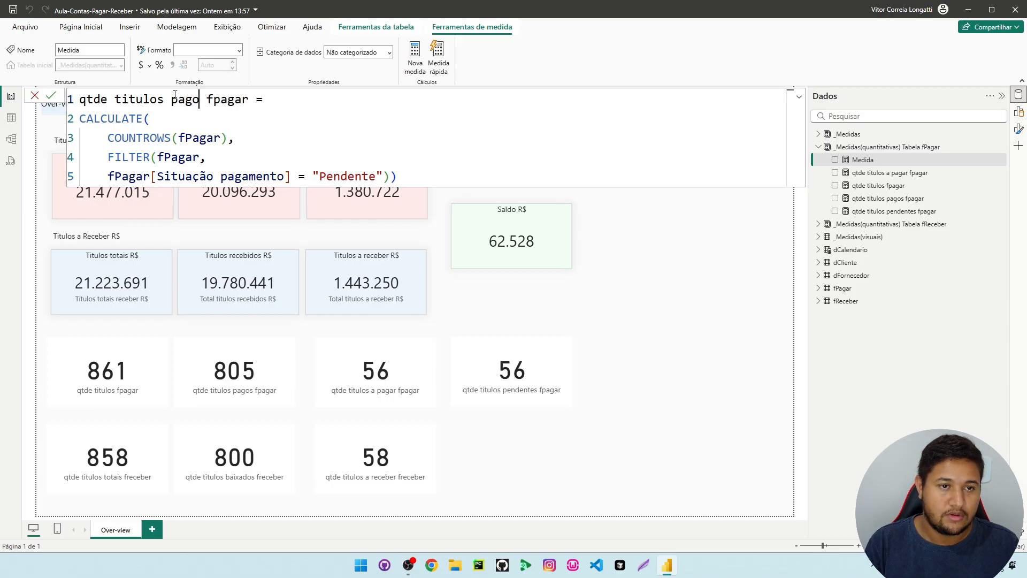
key("BackSpace")
key("BackSpace")
key("BackSpace")
key("BackSpace")
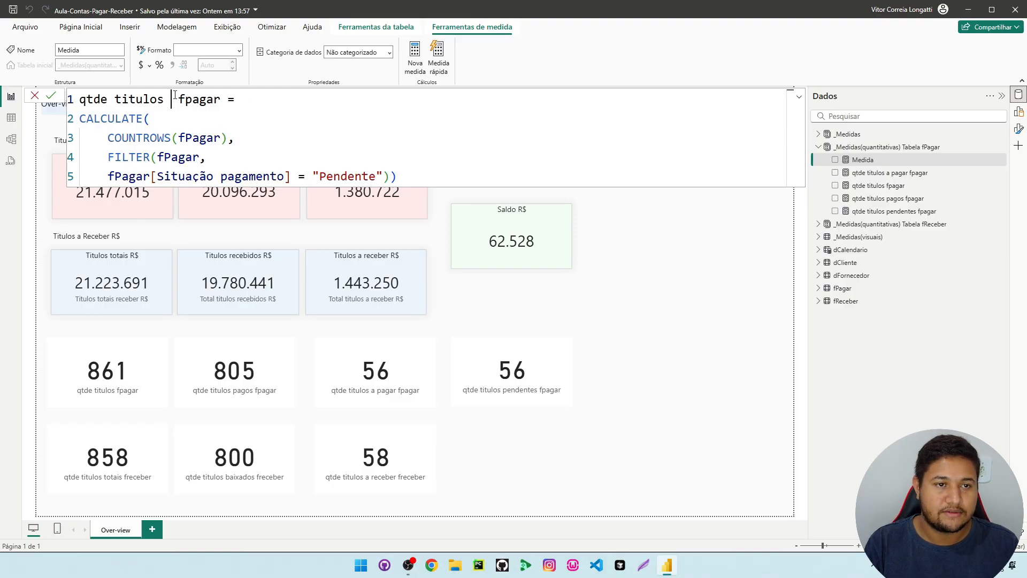
type("no prazo")
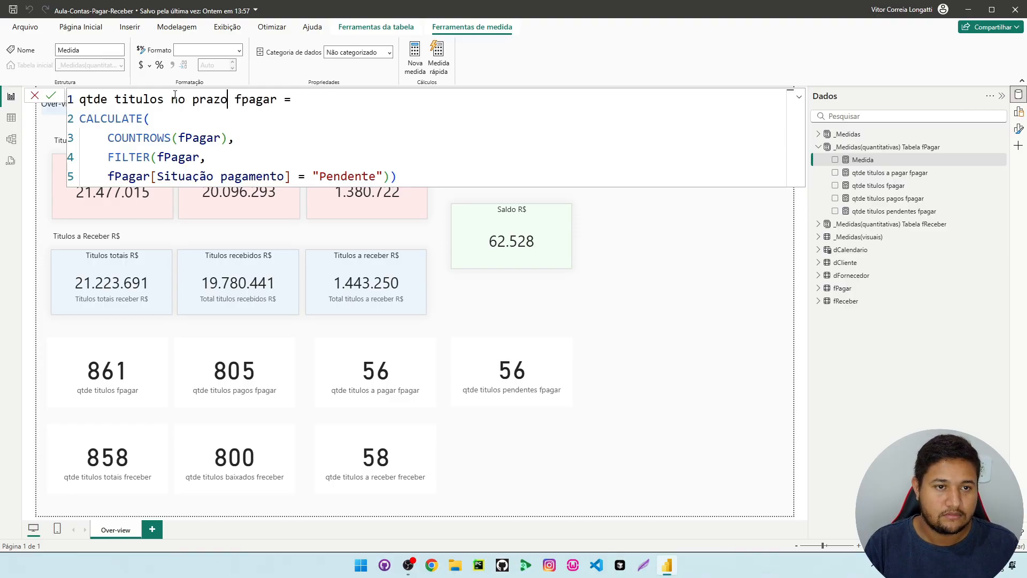
Set the new measure's Situação pagamento filter value to "Em dia" and commit the formula
left_click_drag(377, 177, 319, 177)
type("Em dia")
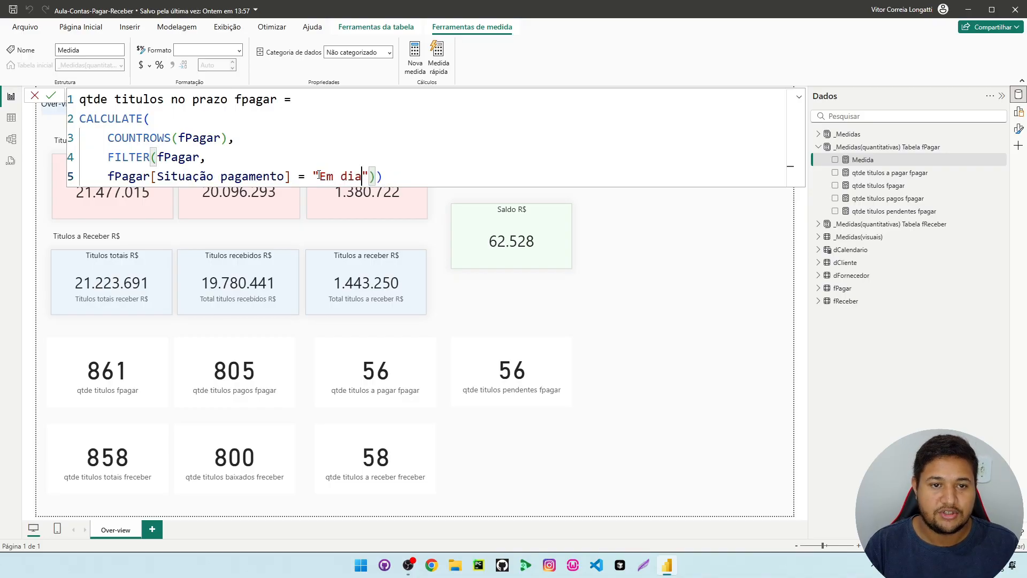
left_click(412, 144)
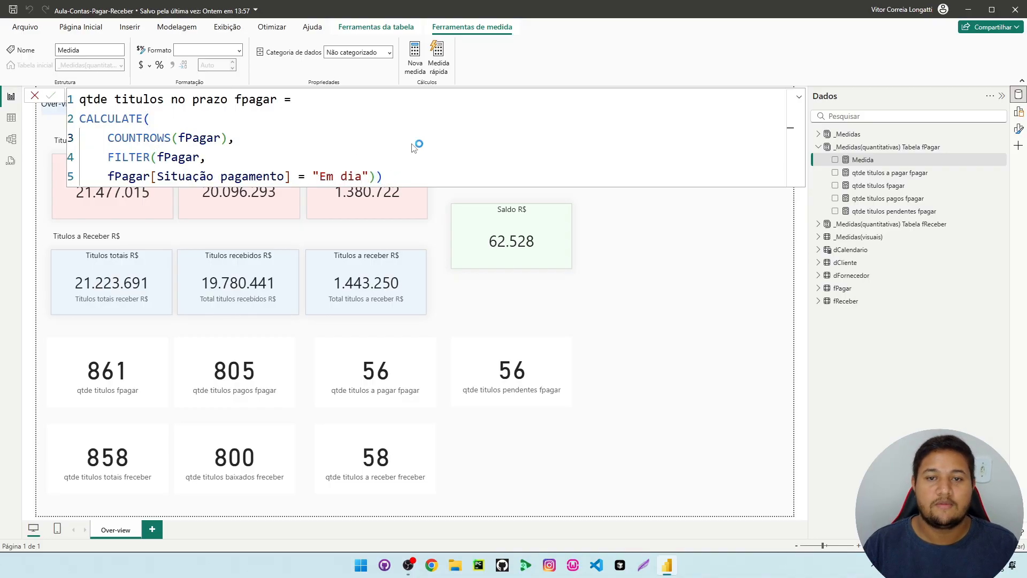
Add a card showing qtde titulos no prazo fpagar beside the pending titles card and adjust its width
left_click(884, 161)
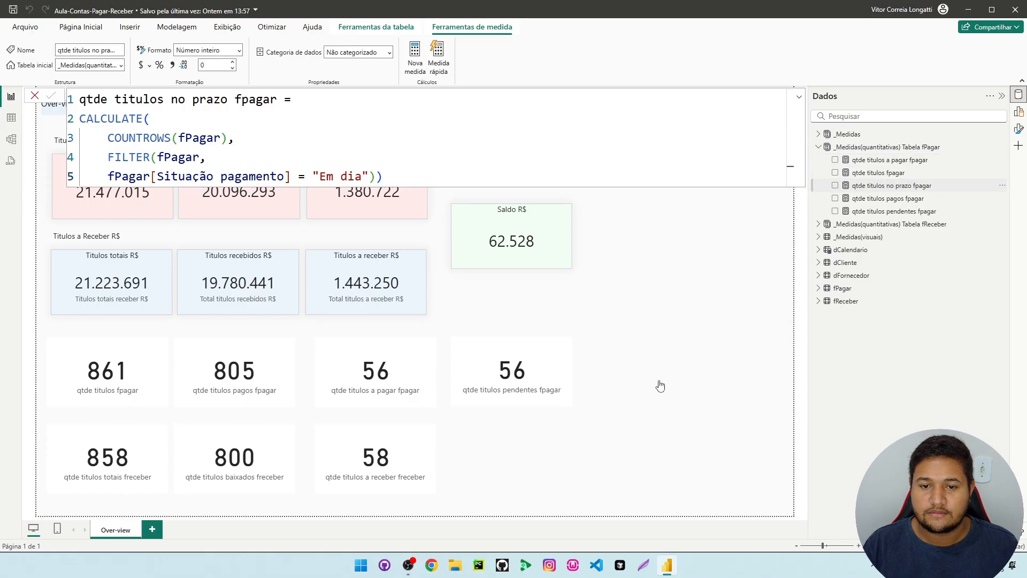
left_click_drag(892, 186, 660, 386)
left_click_drag(574, 371, 631, 373)
Delete the qtde titulos pendentes fpagar card and move the qtde titulos no prazo fpagar card into its place
left_click(502, 390)
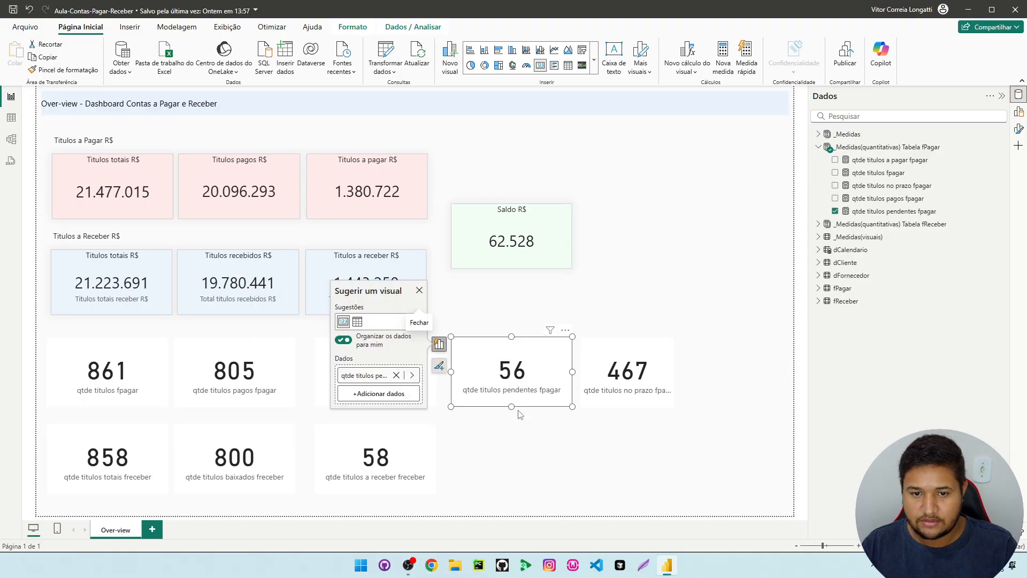
left_click(556, 436)
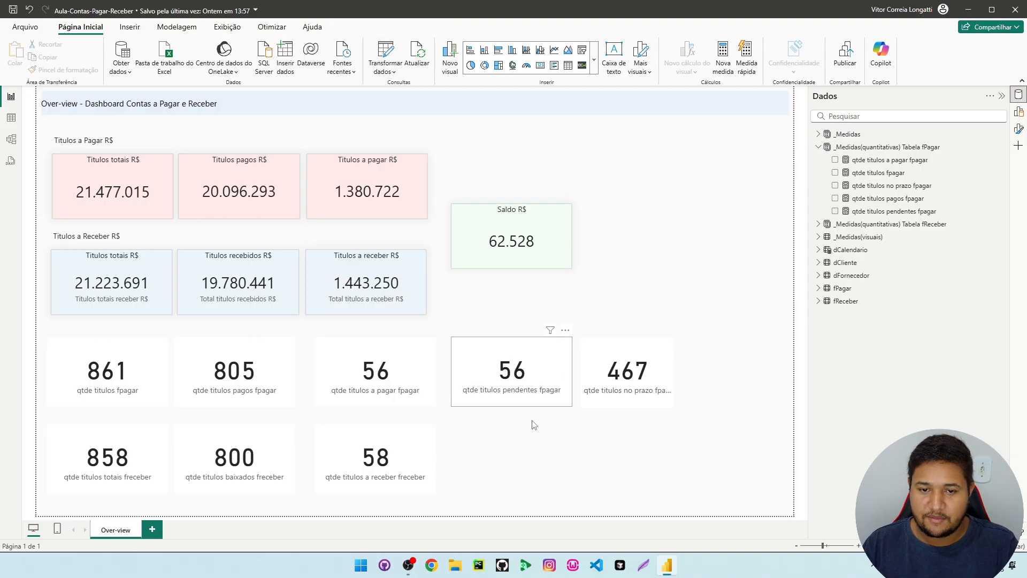
left_click_drag(636, 382, 523, 376)
left_click(674, 343)
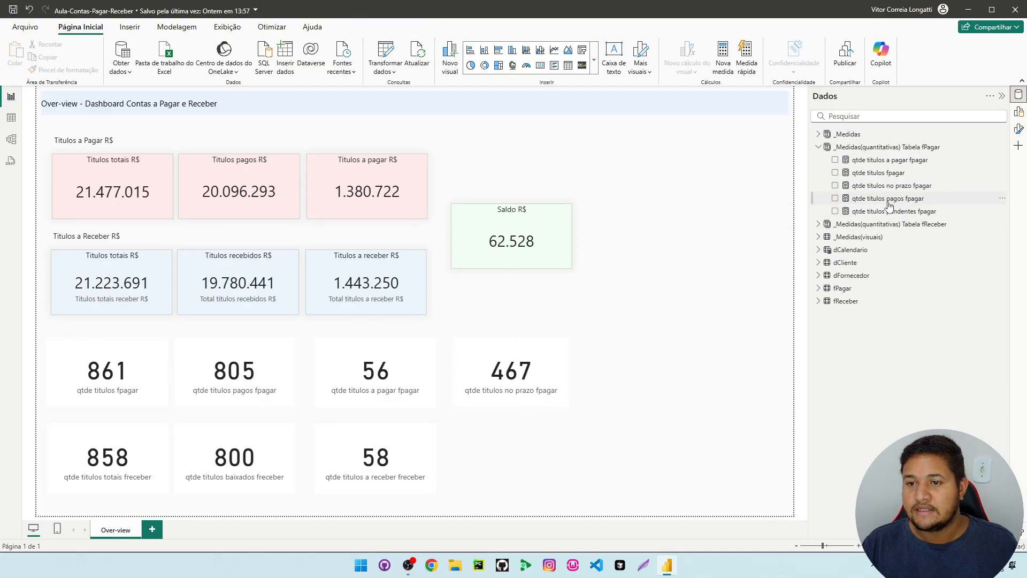
Change the filter value in the qtde titulos pendentes fpagar measure to "Vencido"
left_click(916, 214)
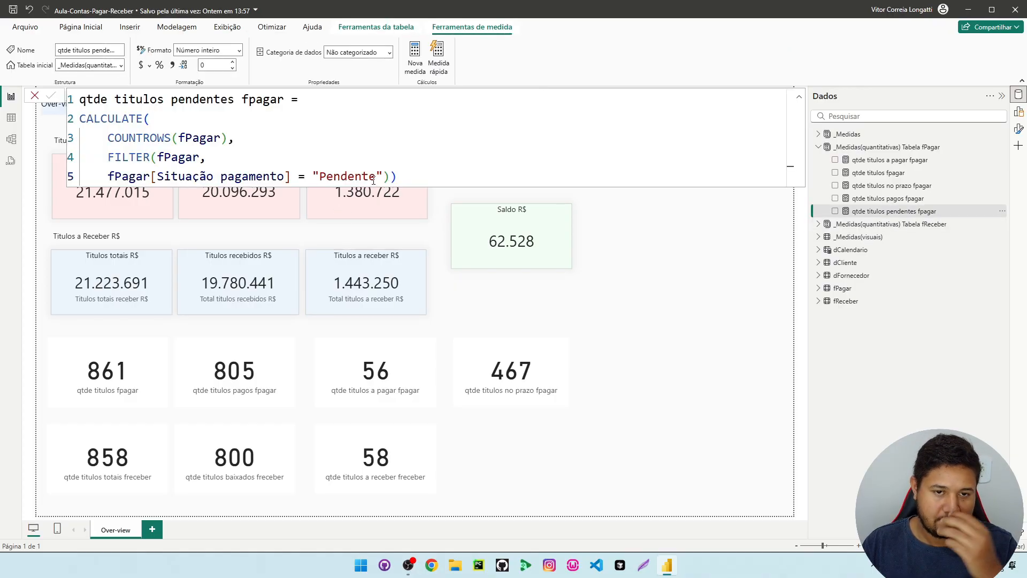
left_click_drag(376, 177, 319, 178)
type("Vencido")
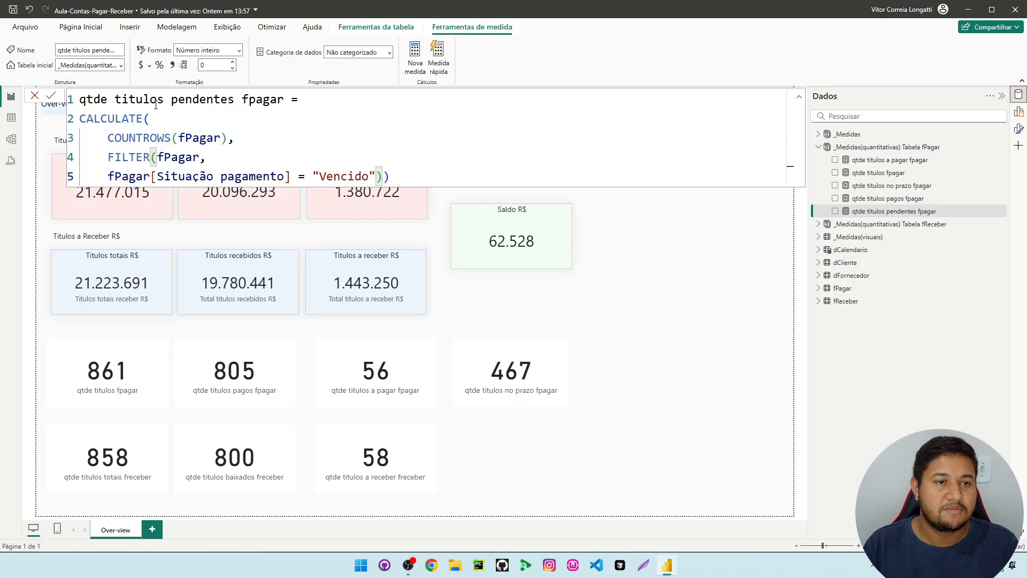
Rename the edited measure to qtde titulos pago vencido fpagar in its formula and commit it
left_click_drag(234, 99, 171, 100)
type("ve")
key("BackSpace")
key("BackSpace")
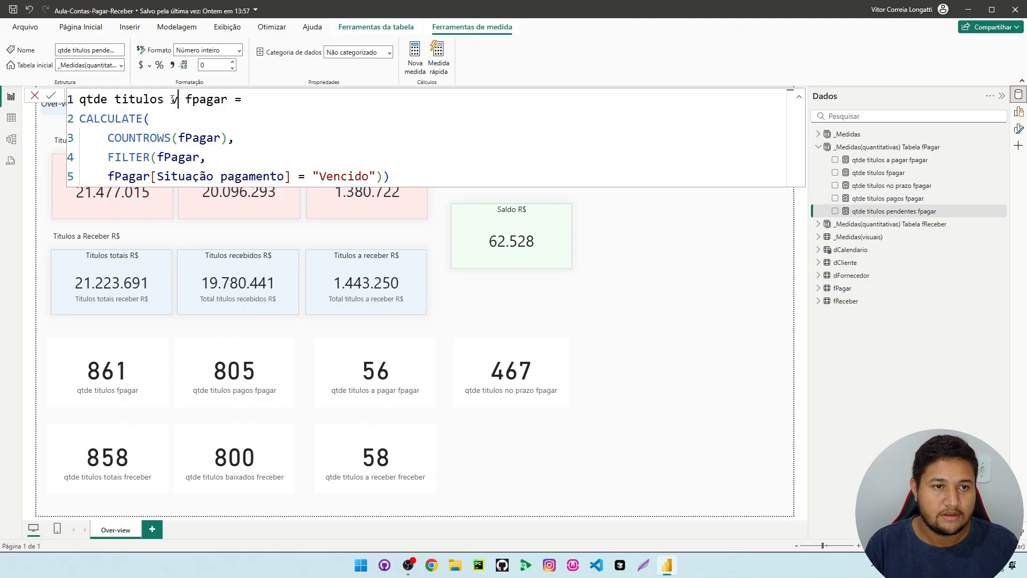
type("pagor")
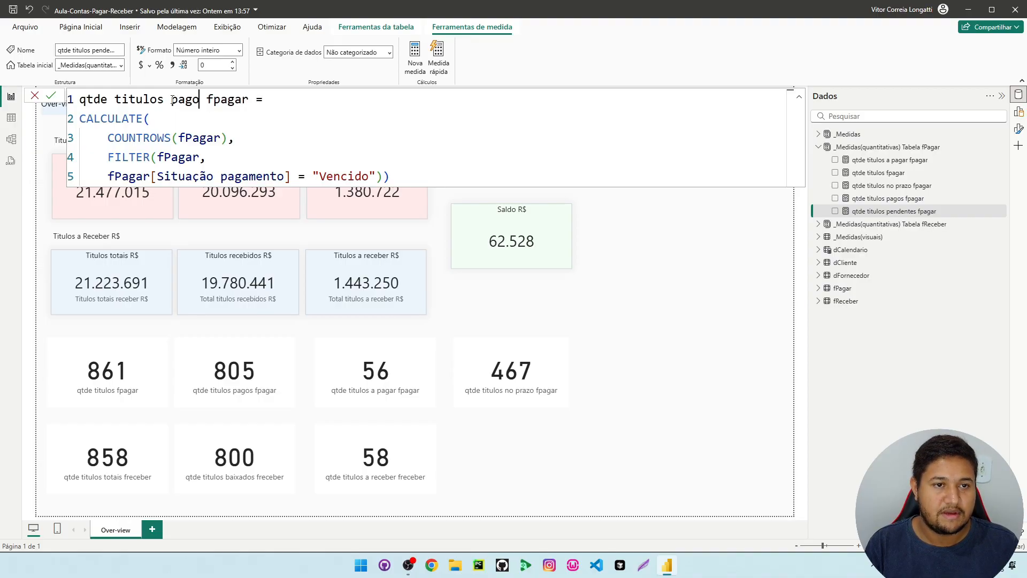
key("BackSpace")
key("BackSpace")
type("o vencido")
left_click(345, 143)
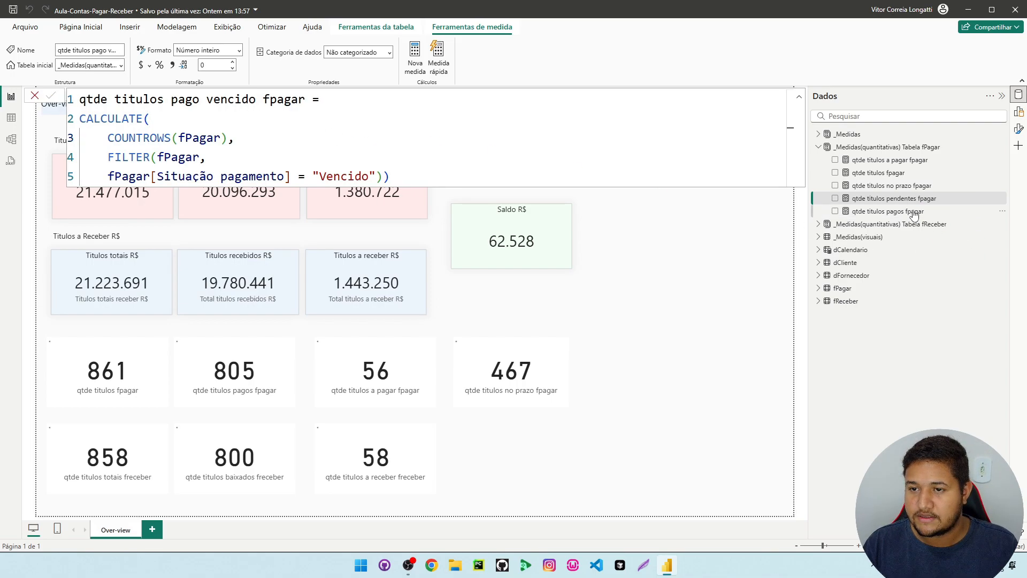
Add a card for qtde titulos pago vencido fpagar beside the no prazo card and narrow it to fit
left_click_drag(898, 198, 658, 388)
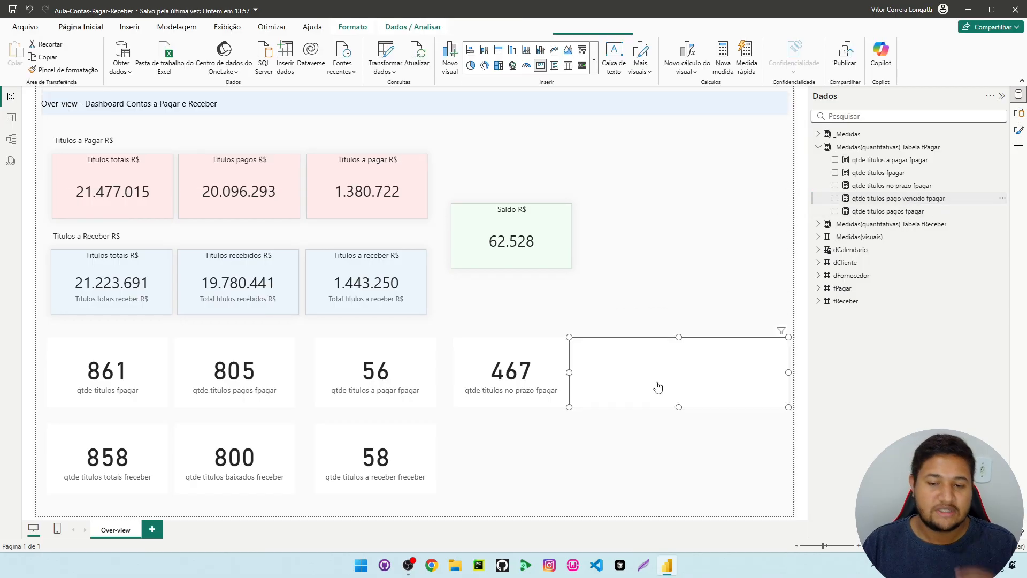
left_click_drag(572, 372, 637, 373)
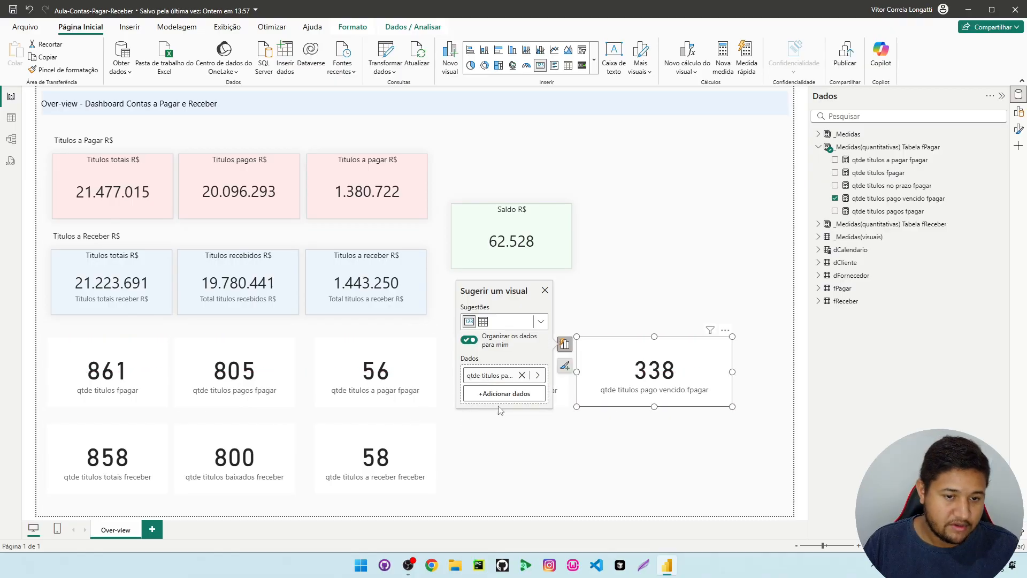
left_click(511, 456)
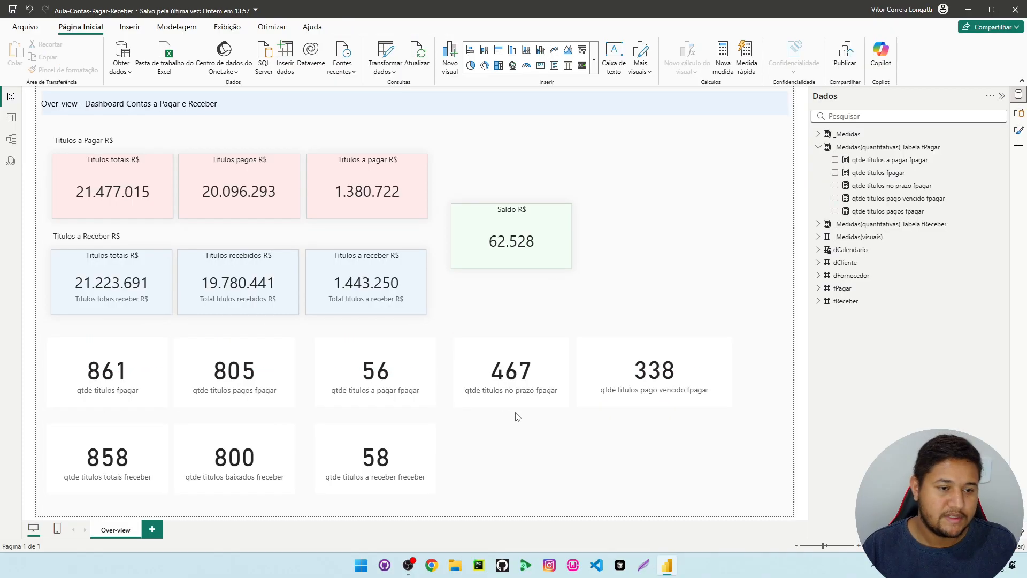
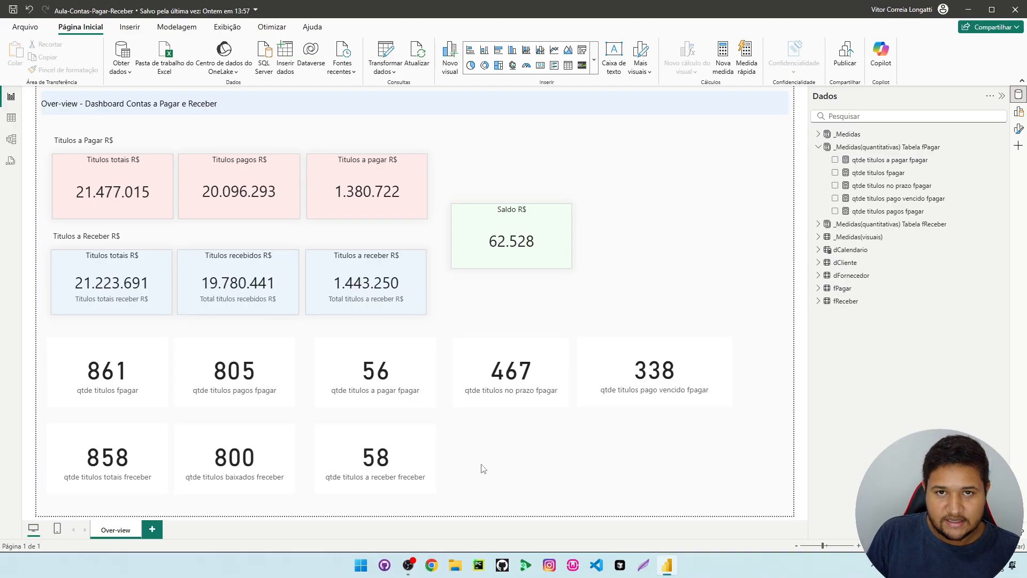
left_click(508, 393)
left_click(528, 437)
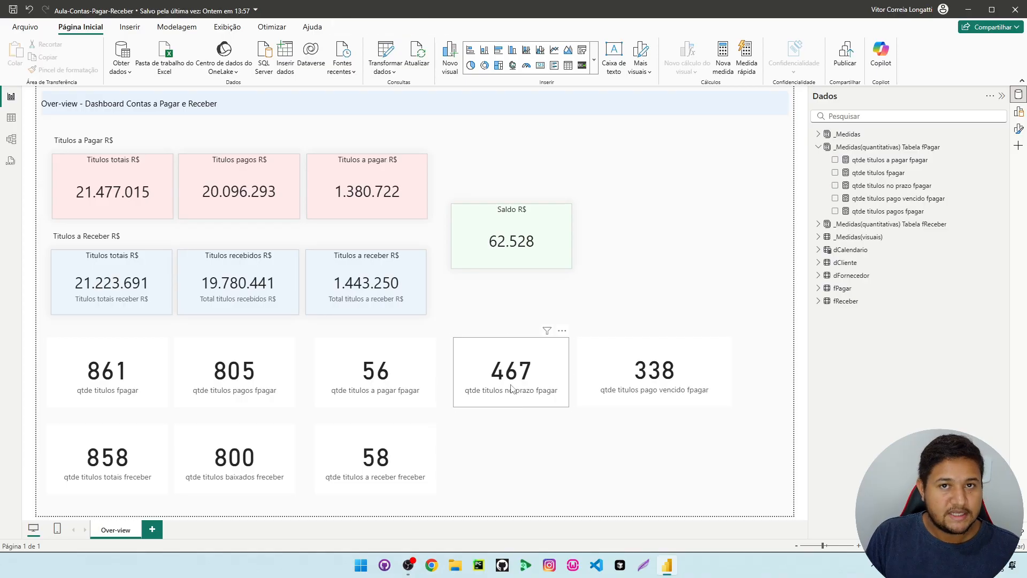
left_click(663, 396)
left_click(692, 447)
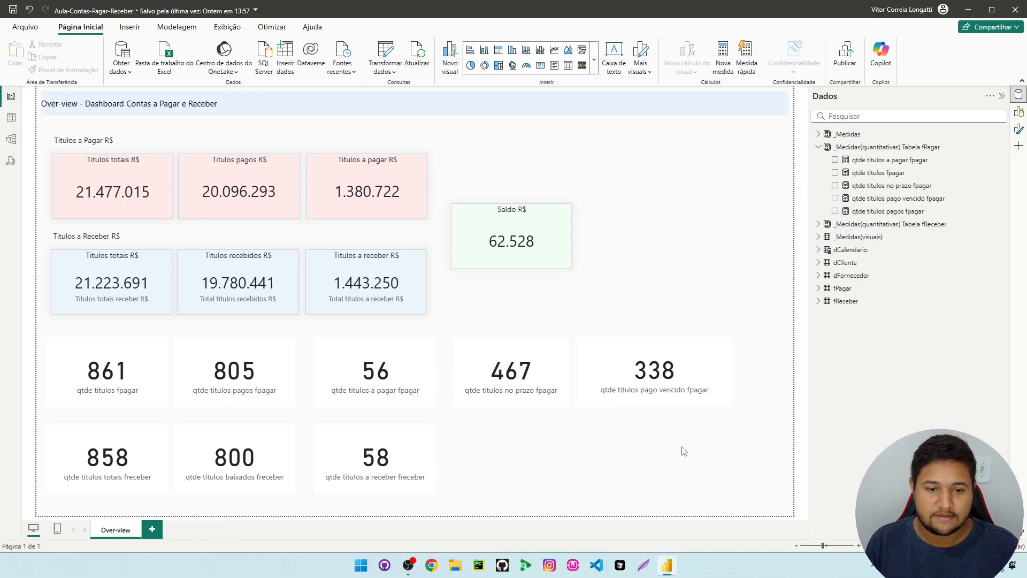
left_click(699, 360, "ctrl")
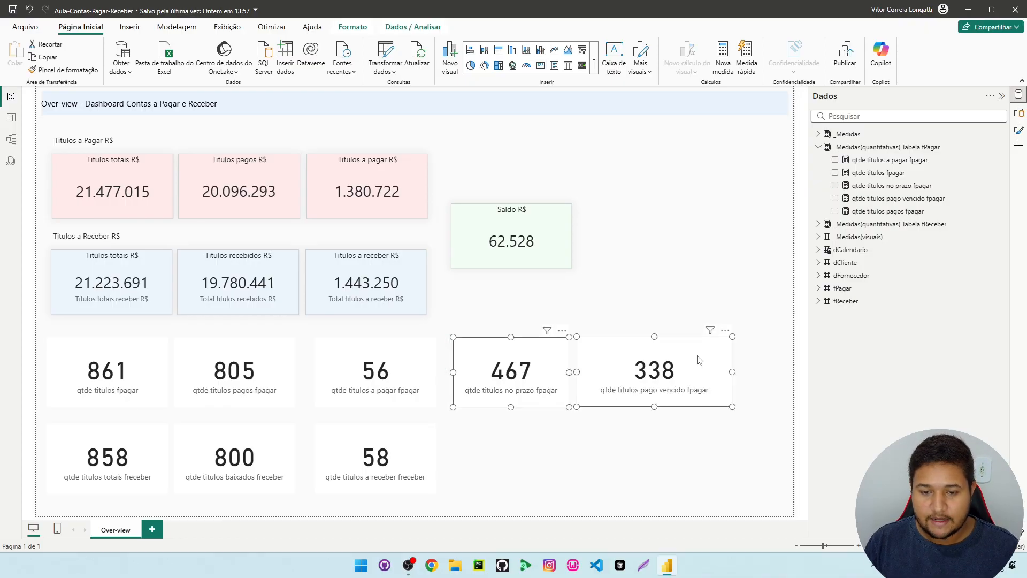
left_click(625, 447)
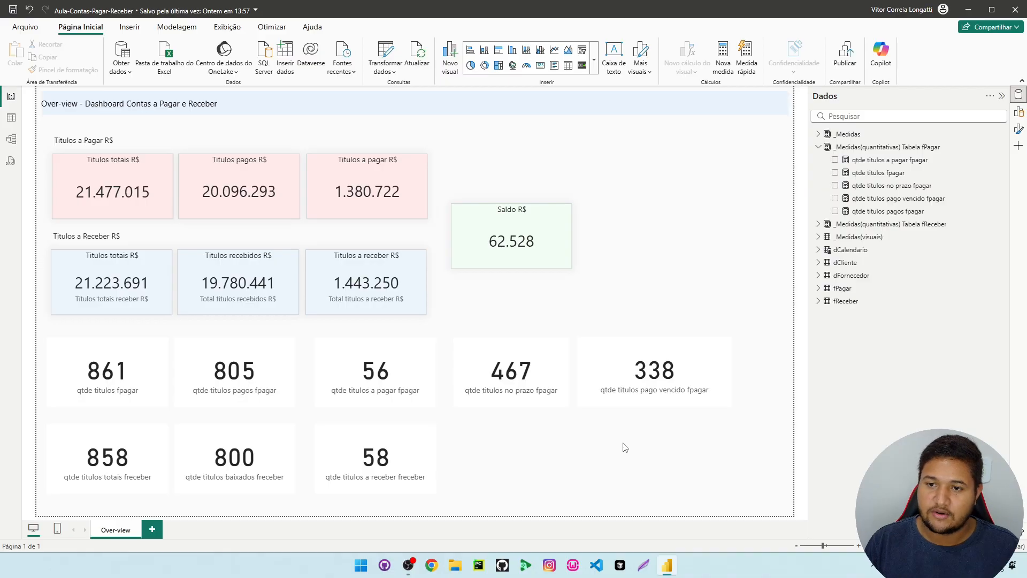
Copy the complete formula of the Situação pagamento column in the fPagar table
left_click(829, 225)
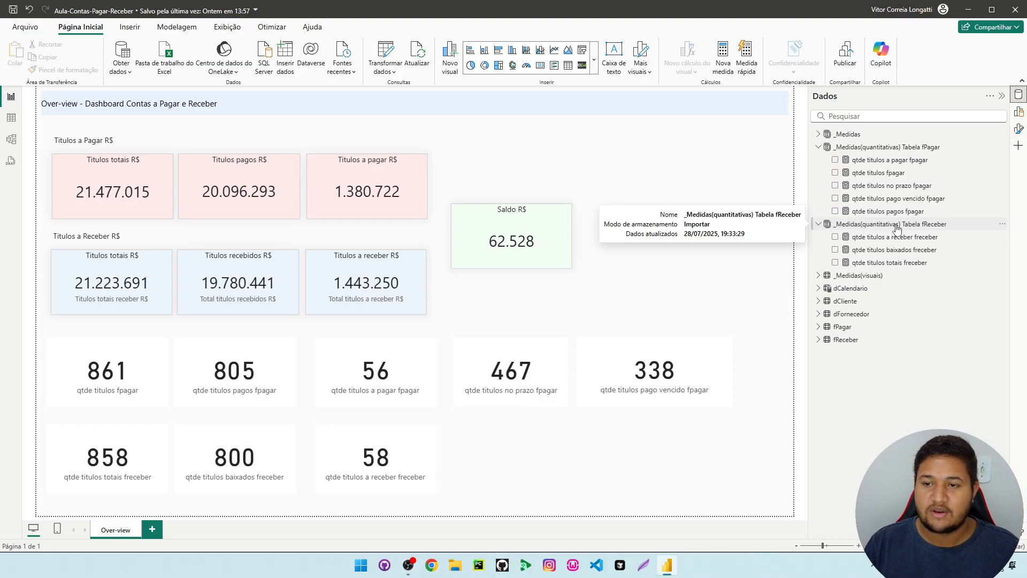
left_click(11, 118)
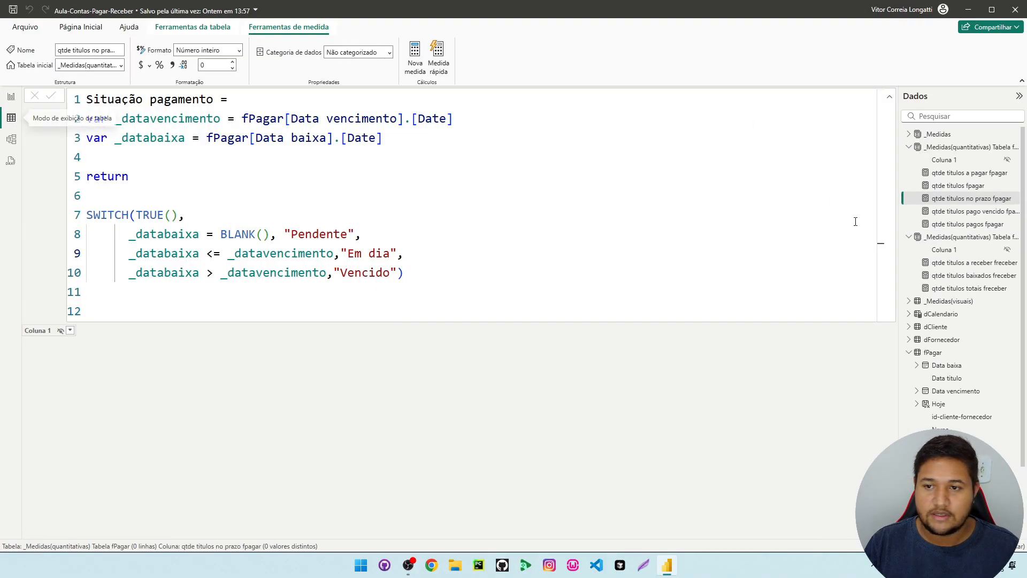
left_click(932, 352)
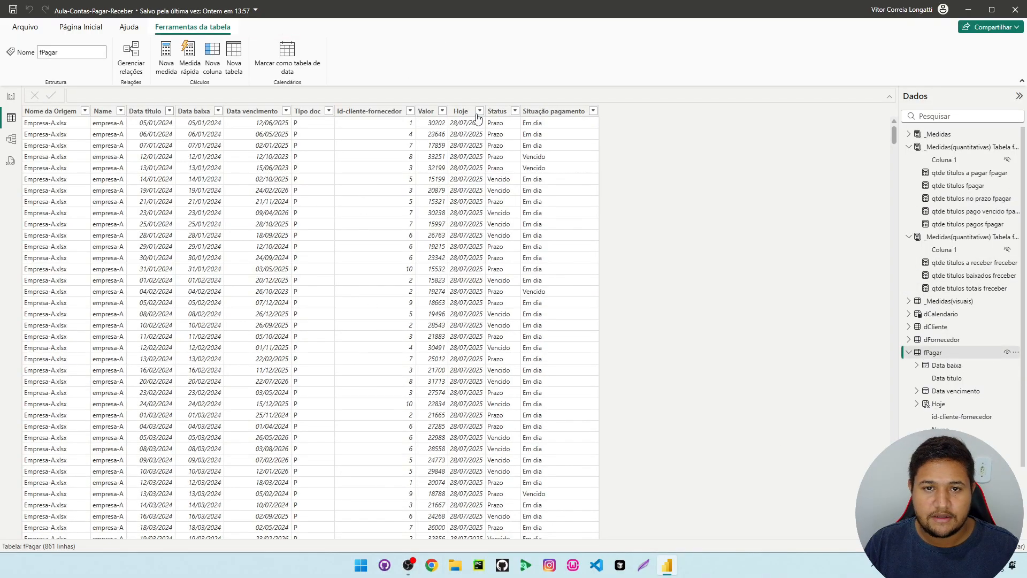
left_click(497, 110)
left_click(557, 156)
left_click_drag(461, 288, 81, 103)
key("ctrl+c")
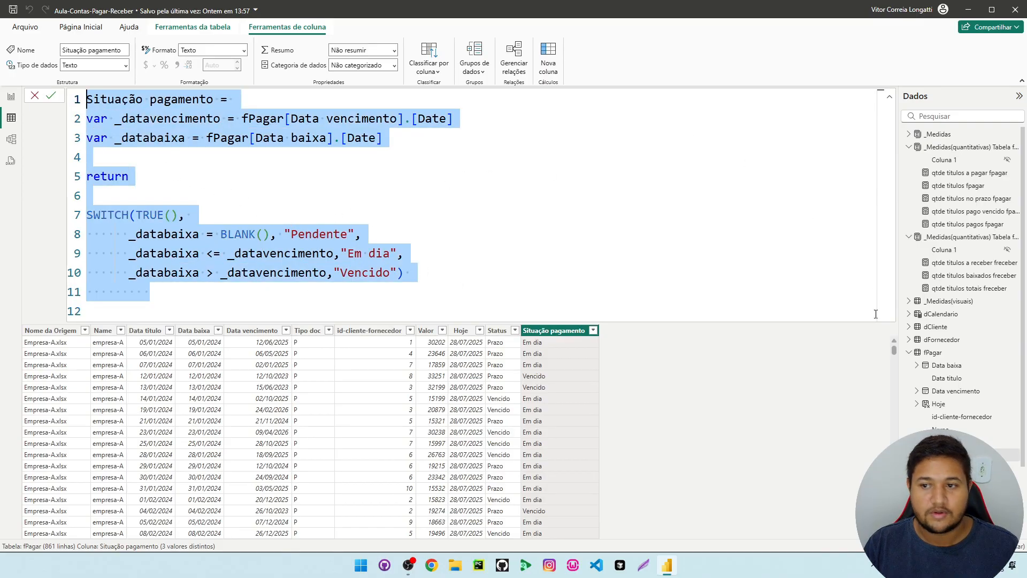
Add a new calculated column to the fReceber table and paste the copied Situação pagamento formula into it
left_click(909, 352)
left_click(908, 365)
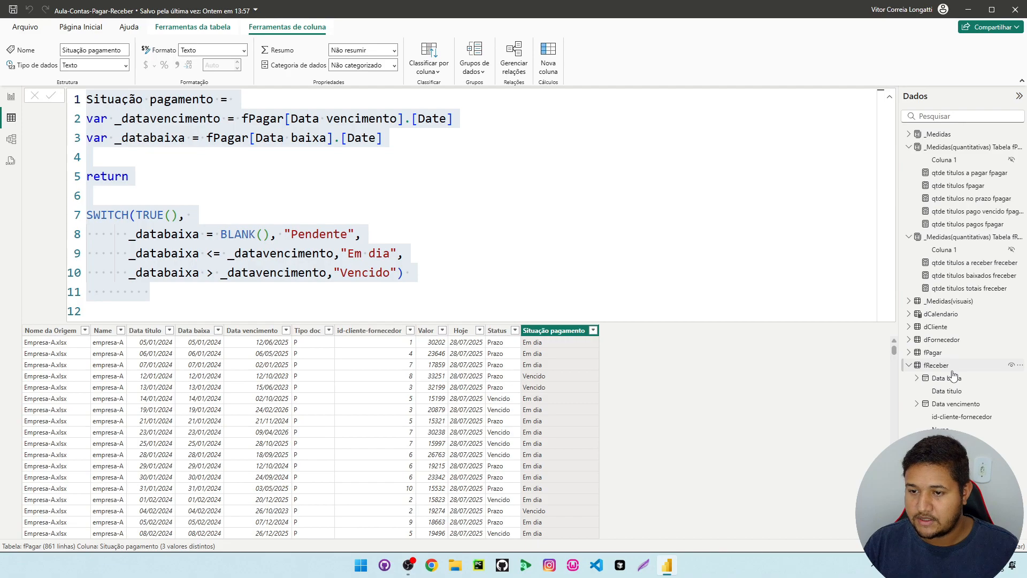
left_click(954, 376)
right_click(431, 113)
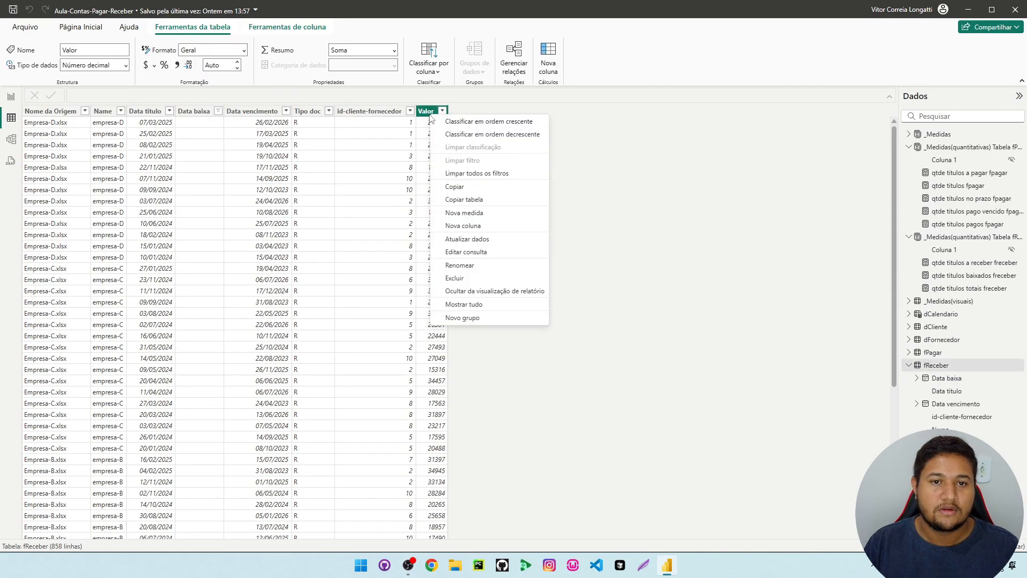
left_click(477, 227)
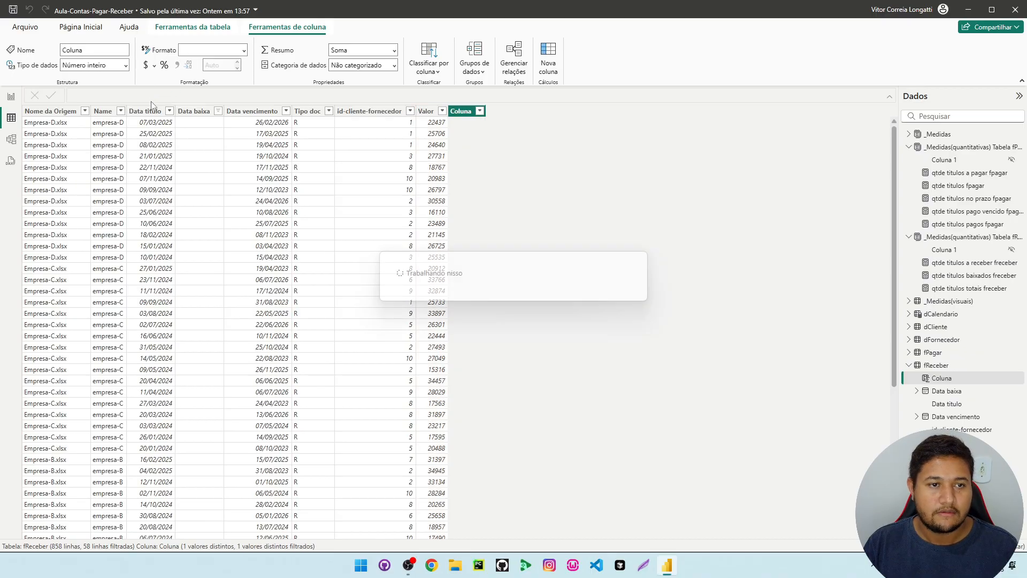
key("ctrl+v")
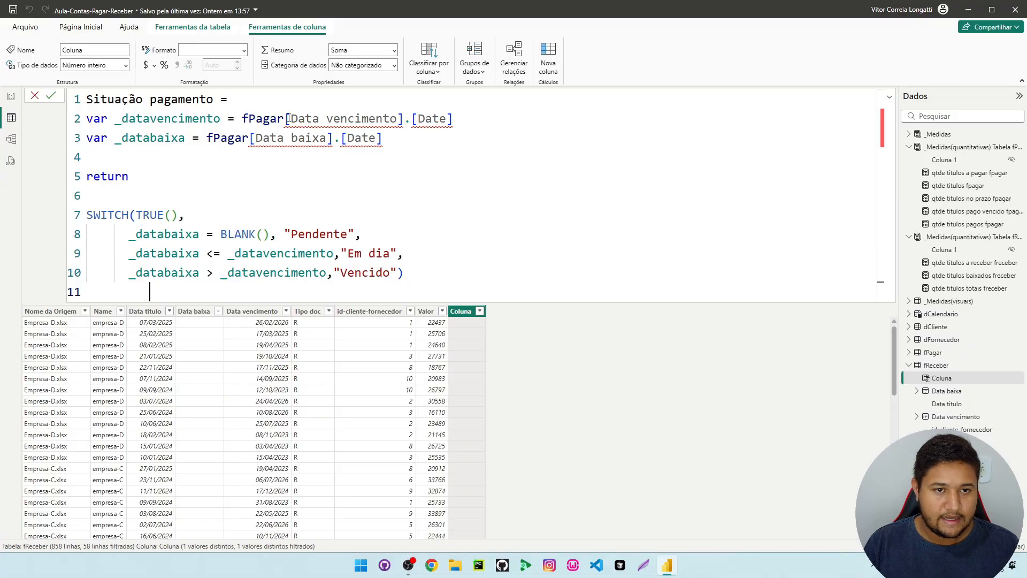
Change the _datavencimento variable to reference fReceber instead of fPagar
left_click_drag(288, 118, 445, 120)
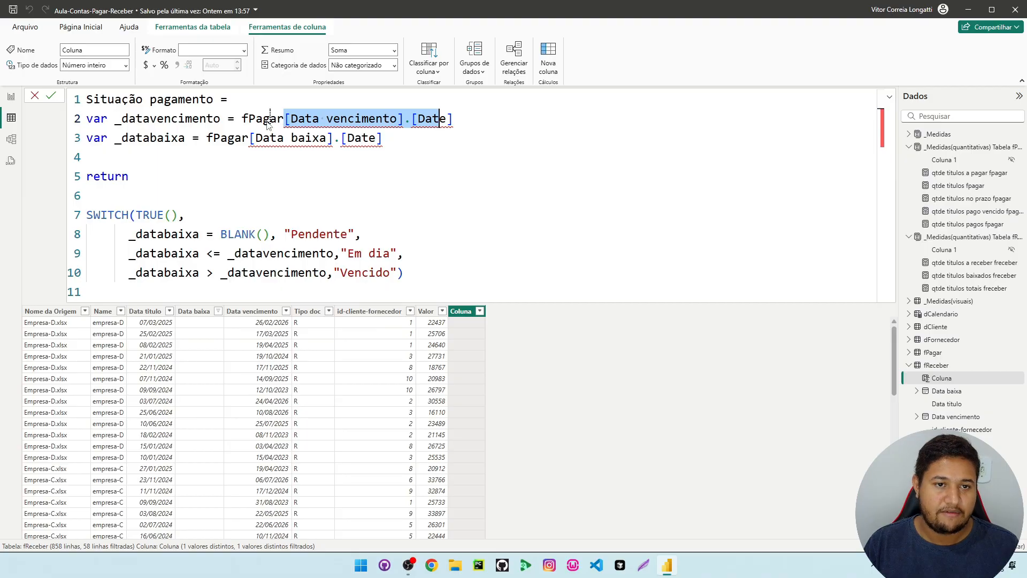
left_click_drag(279, 120, 249, 119)
left_click(285, 118)
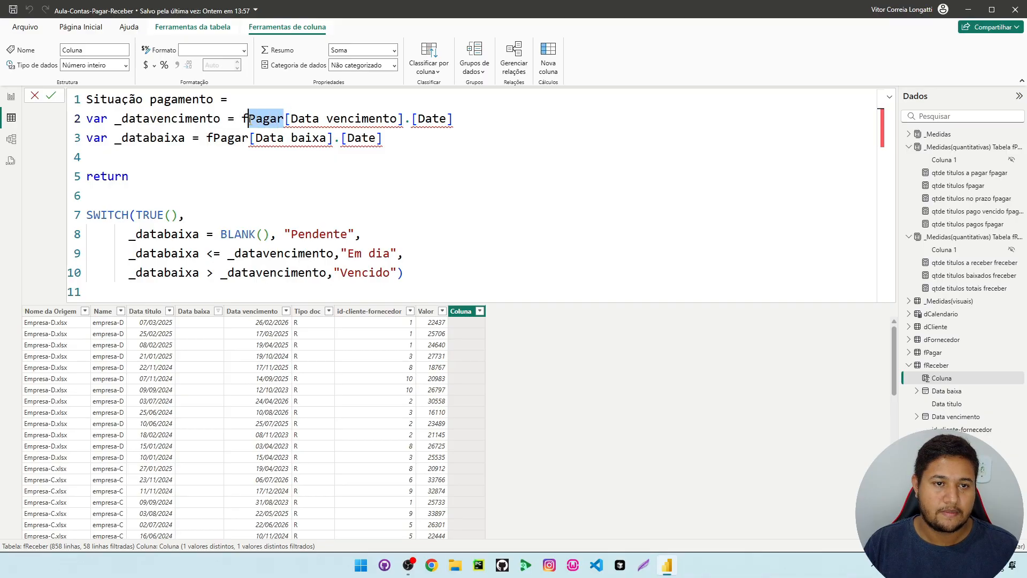
type("Rewc")
key("BackSpace")
key("BackSpace")
type("ceber")
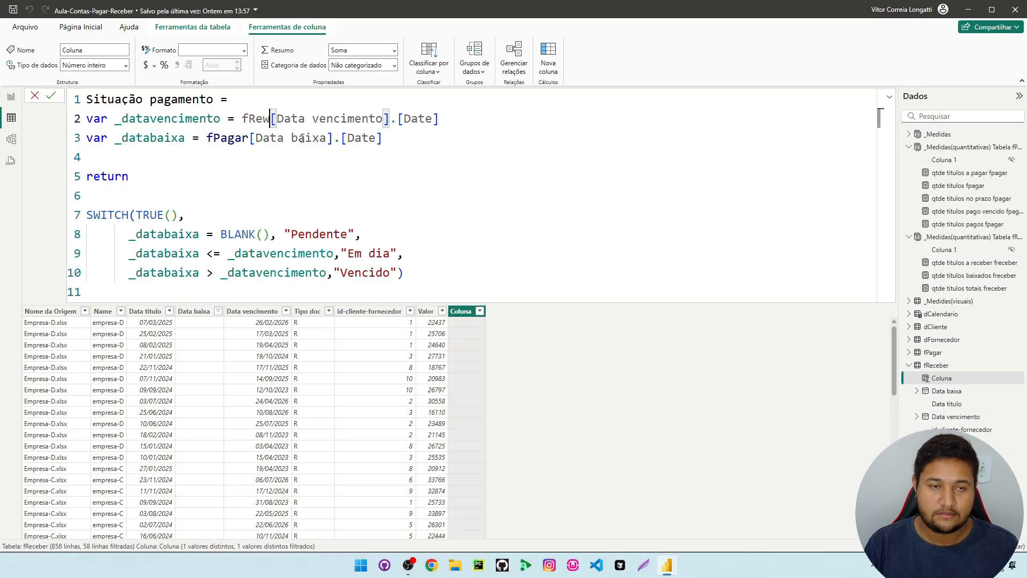
Change the _databaixa variable to reference fReceber and commit the Situação pagamento column formula
left_click(243, 218)
left_click(250, 138)
left_click_drag(249, 138, 216, 146)
type("Receber")
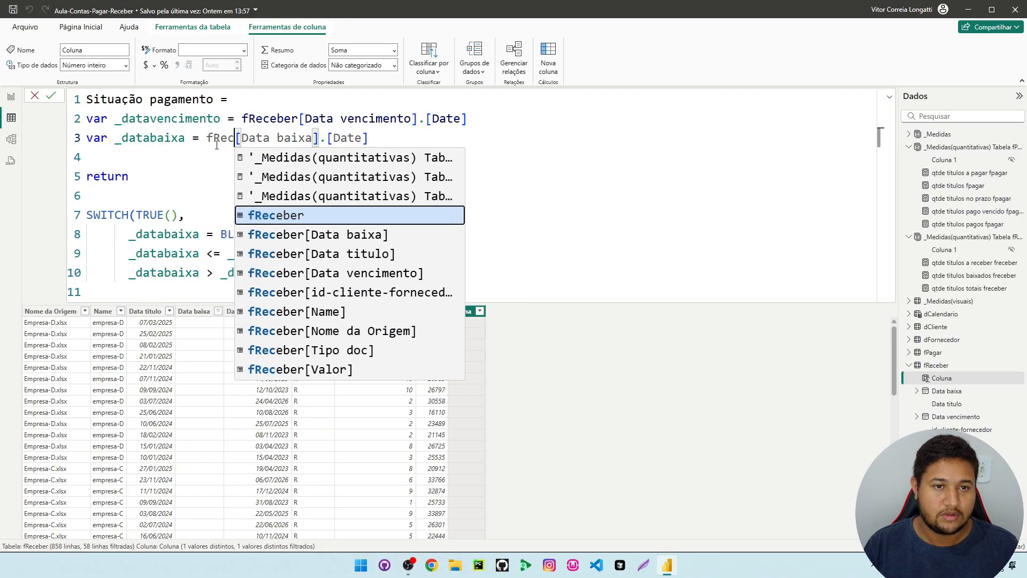
left_click(206, 164)
left_click(360, 173)
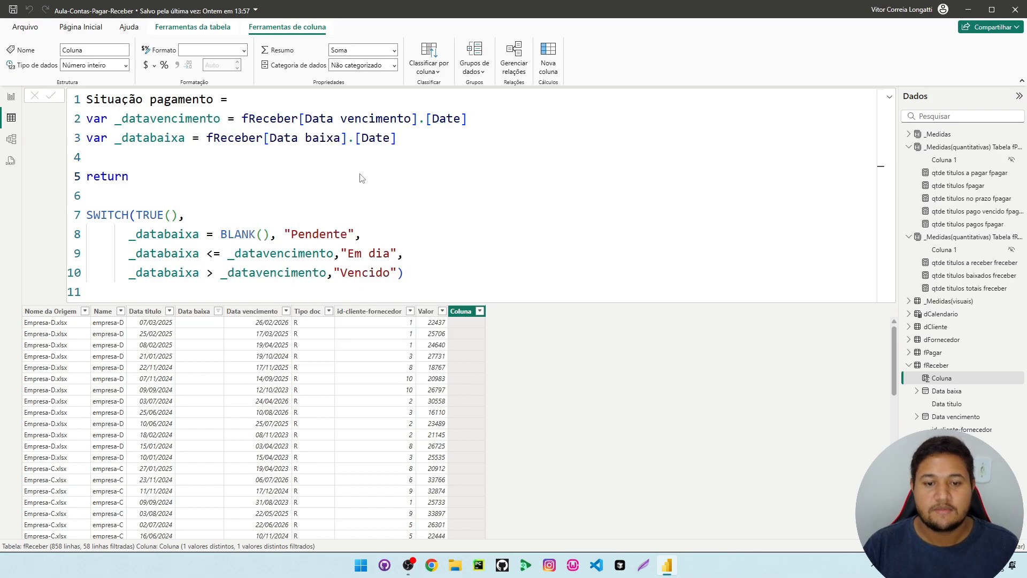
key("Return")
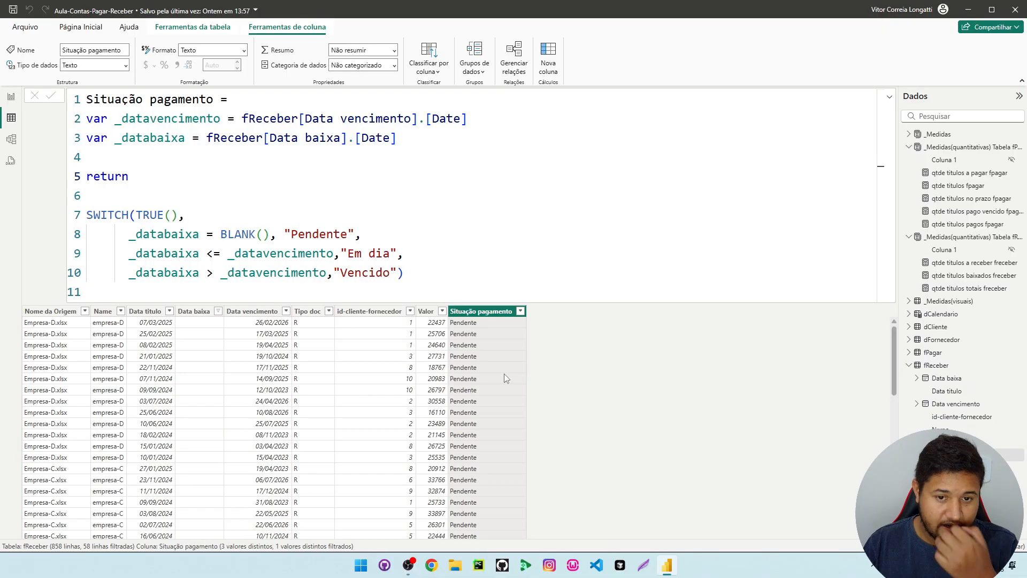
Remove the blanks-only filter on Data baixa so the fReceber table includes all of its rows
scroll(503, 377, "down", 10)
scroll(501, 385, "down", 3)
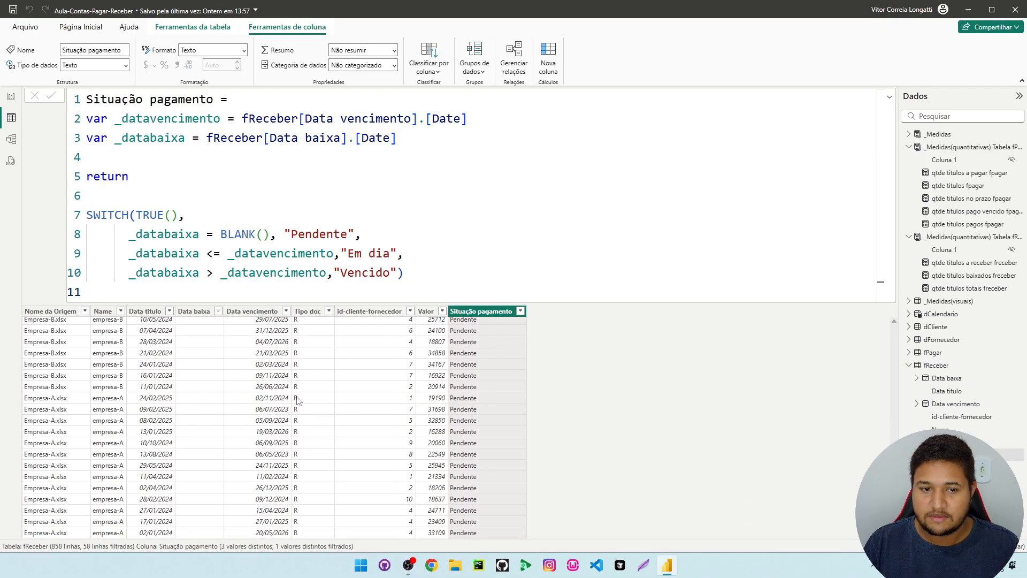
left_click(193, 311)
left_click(218, 111)
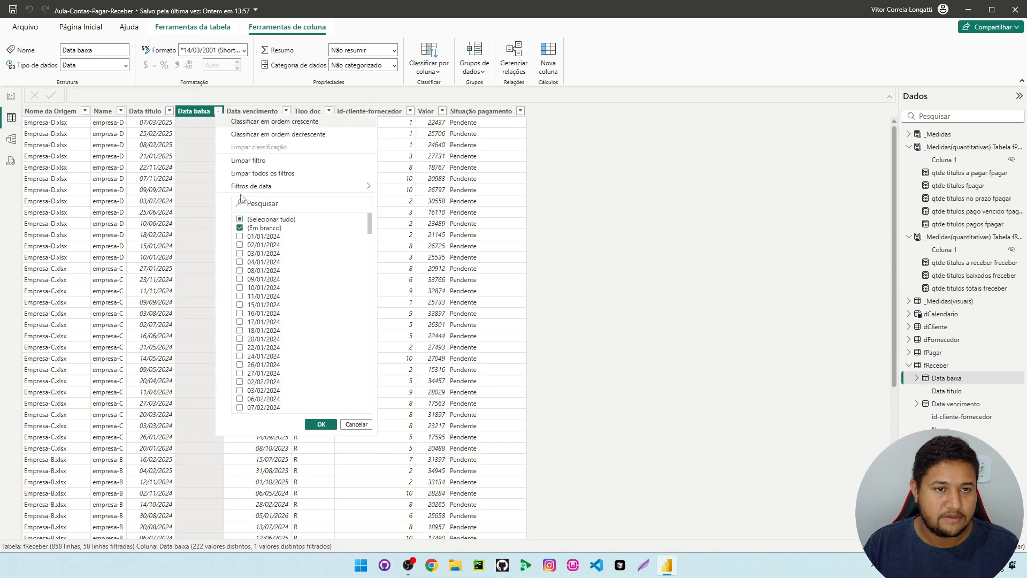
left_click(321, 424)
Check the Situação pagamento values in fReceber against the Data baixa and Data vencimento dates, including rows with a blank Data baixa
left_click(481, 111)
scroll(503, 401, "down", 3)
scroll(503, 401, "down", 20)
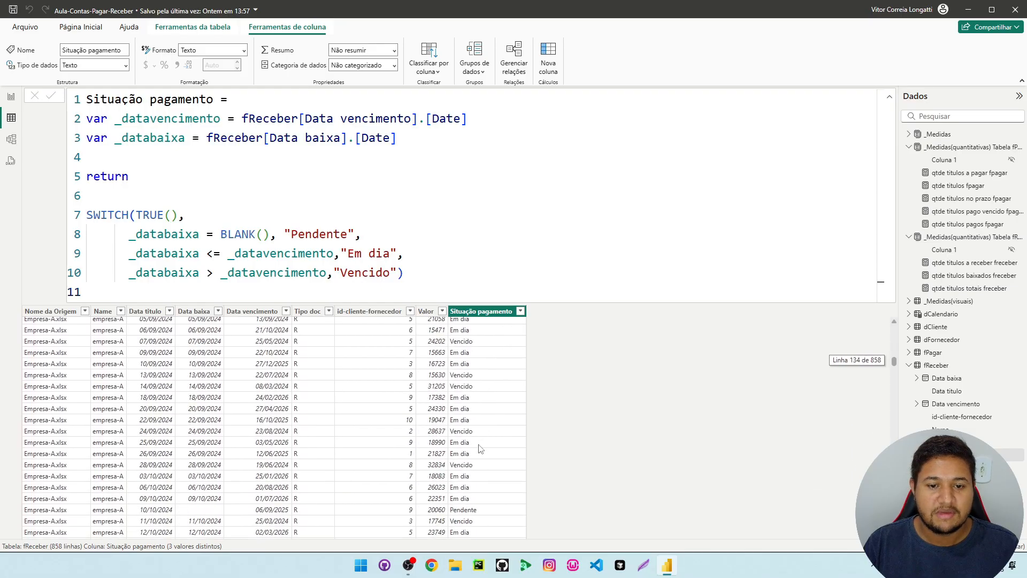
scroll(244, 458, "up", 4)
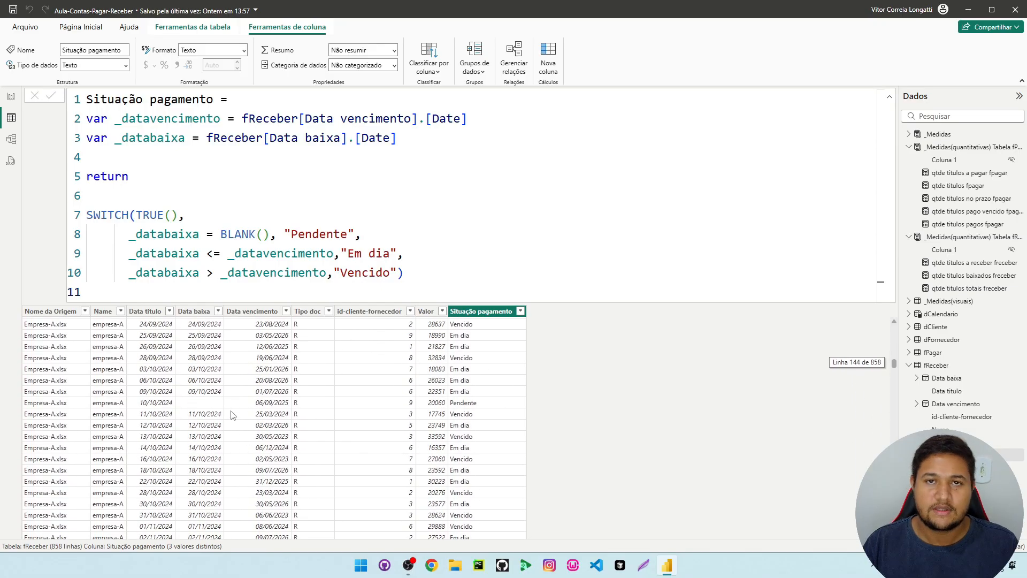
left_click(199, 402)
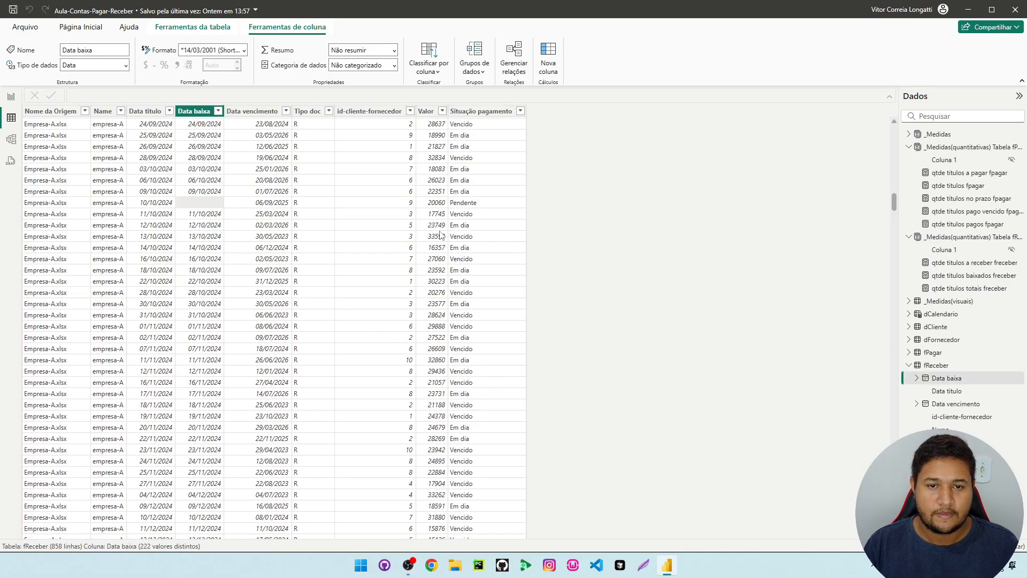
left_click(448, 195)
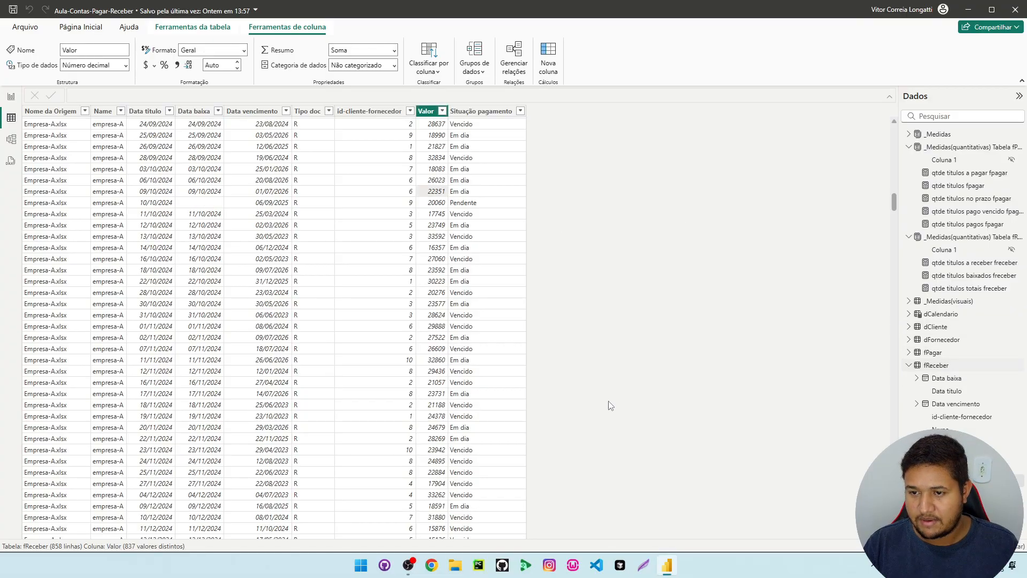
Return to the report and copy the complete formula of the qtde titulos pago vencido fpagar measure
left_click(11, 96)
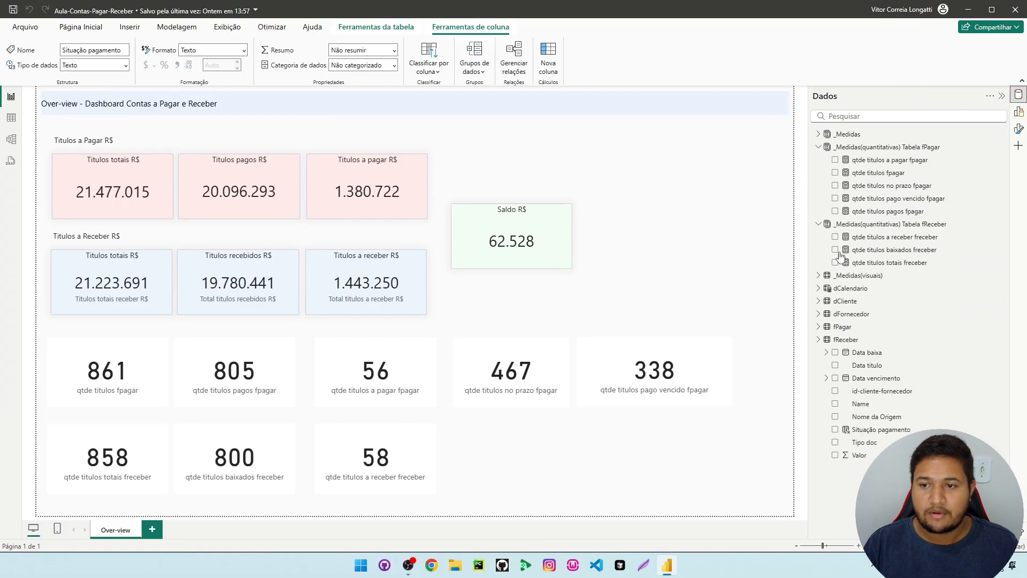
left_click(904, 198)
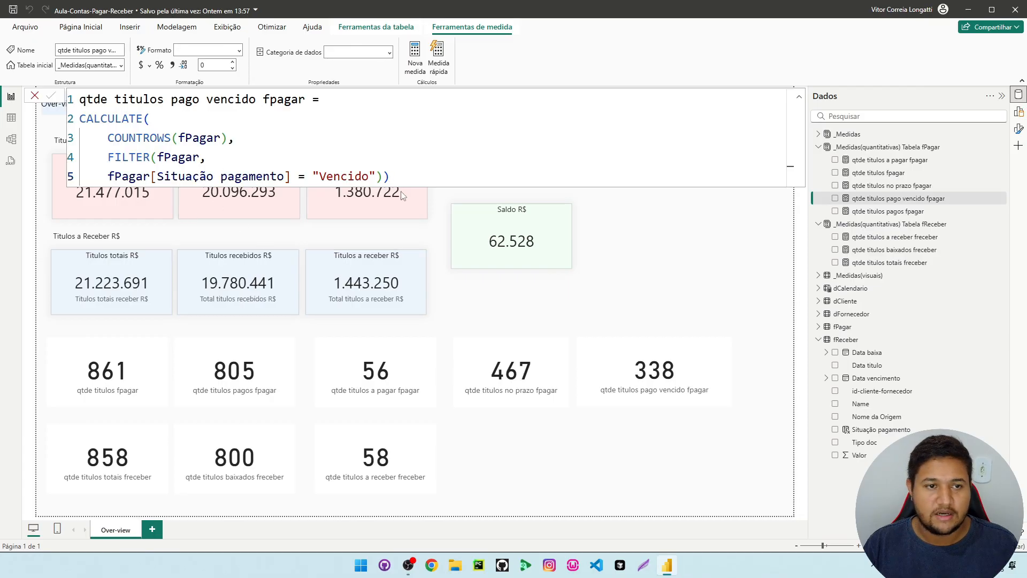
left_click_drag(394, 175, 76, 84)
key("ctrl+c")
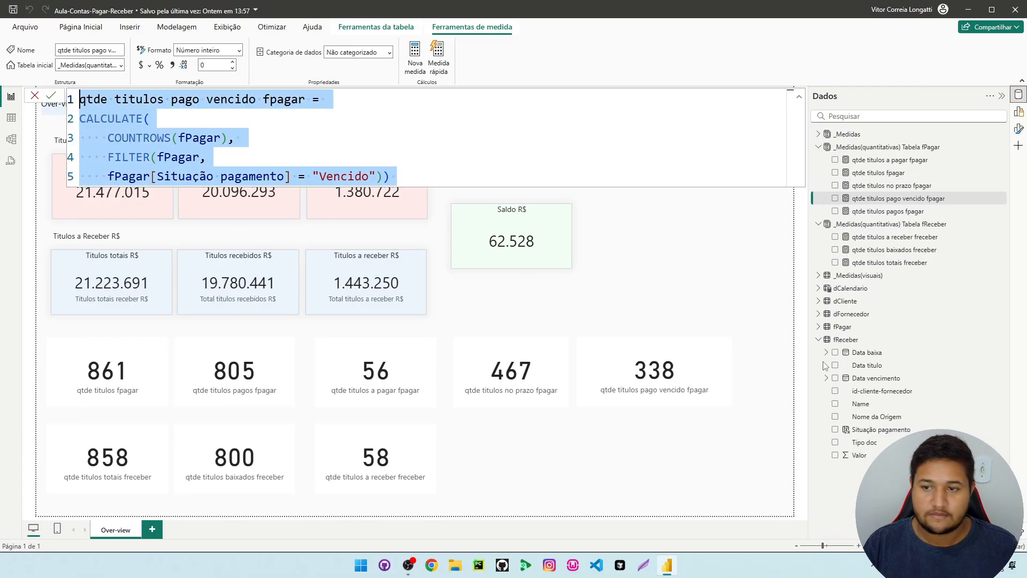
Create a new measure in _Medidas(quantitativas) Tabela fReceber and paste the copied formula into it
left_click(818, 148)
left_click(877, 173)
right_click(877, 174)
left_click(758, 212)
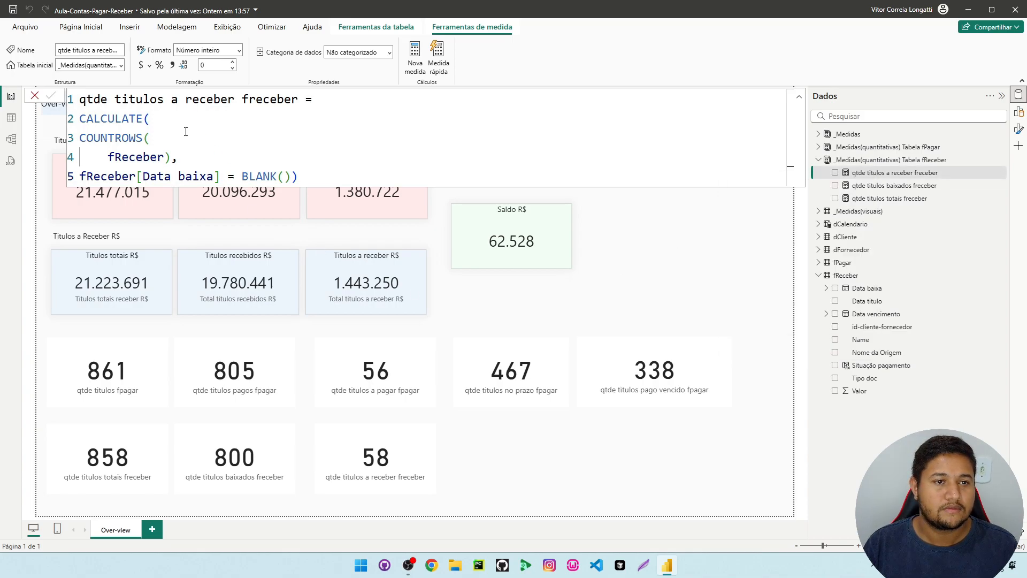
key("ctrl+a")
key("ctrl+v")
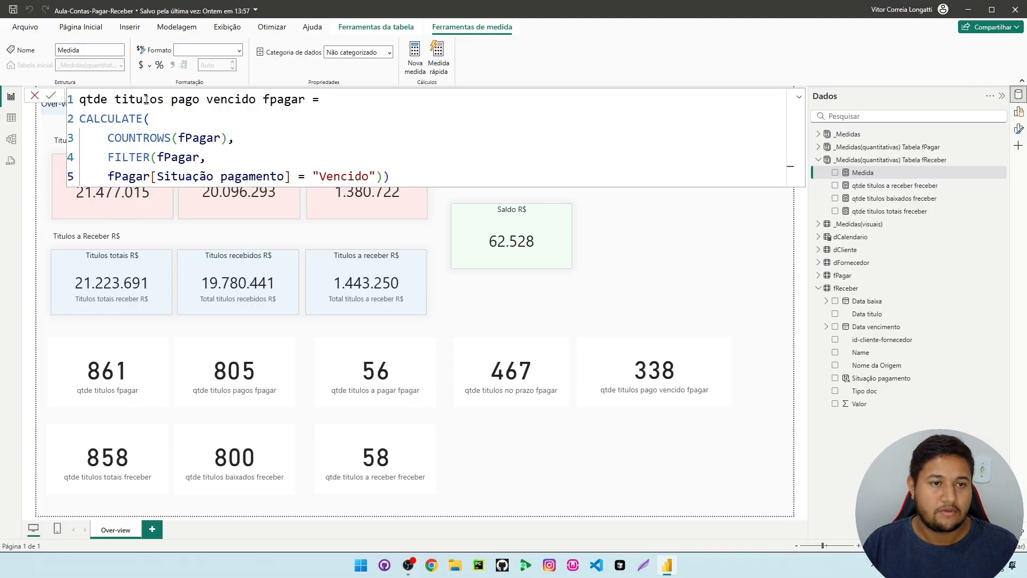
Rename the new measure in its formula to qtde titulos recebido vencido freceber
double_click(179, 99)
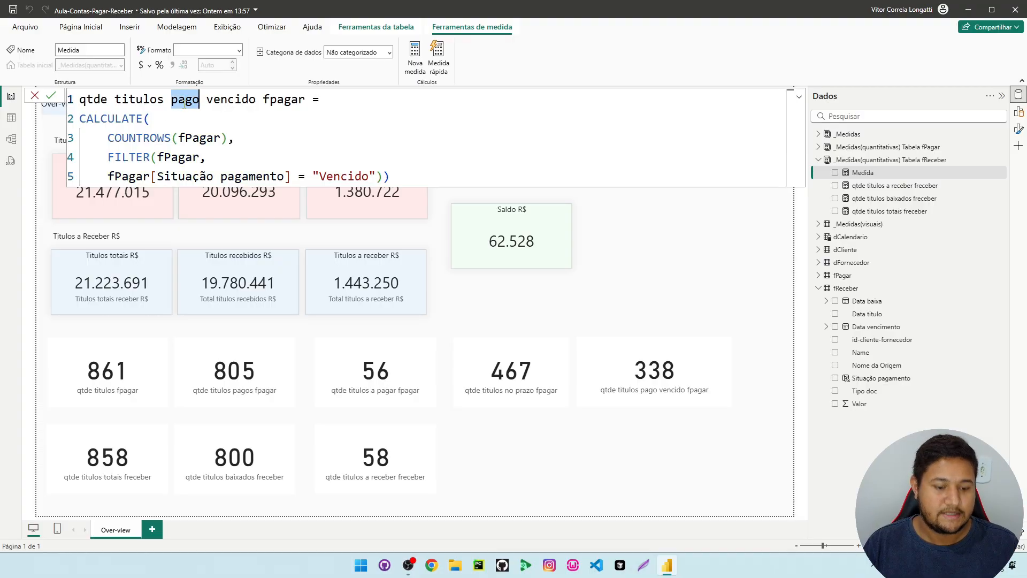
type("rece")
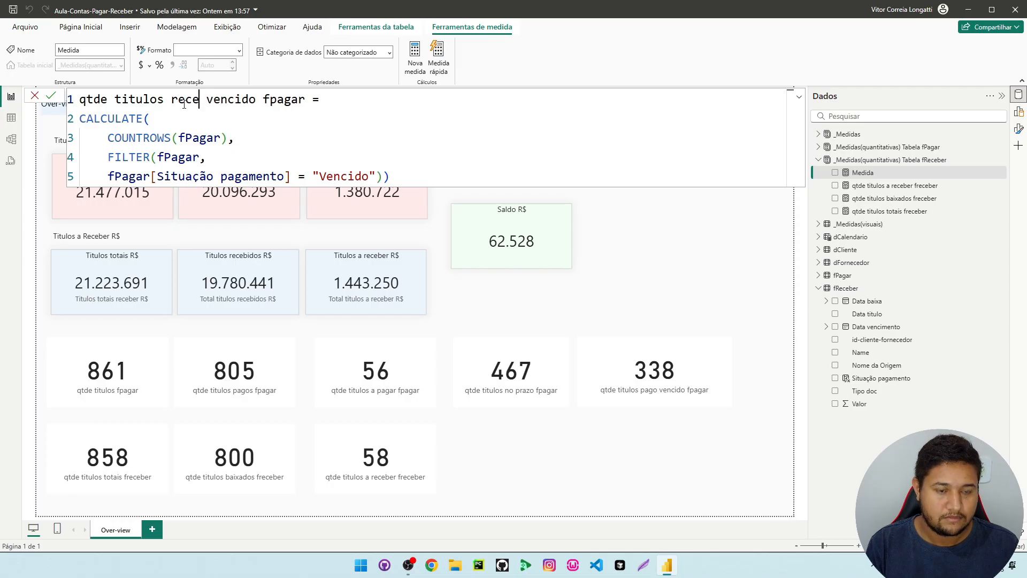
type("bido")
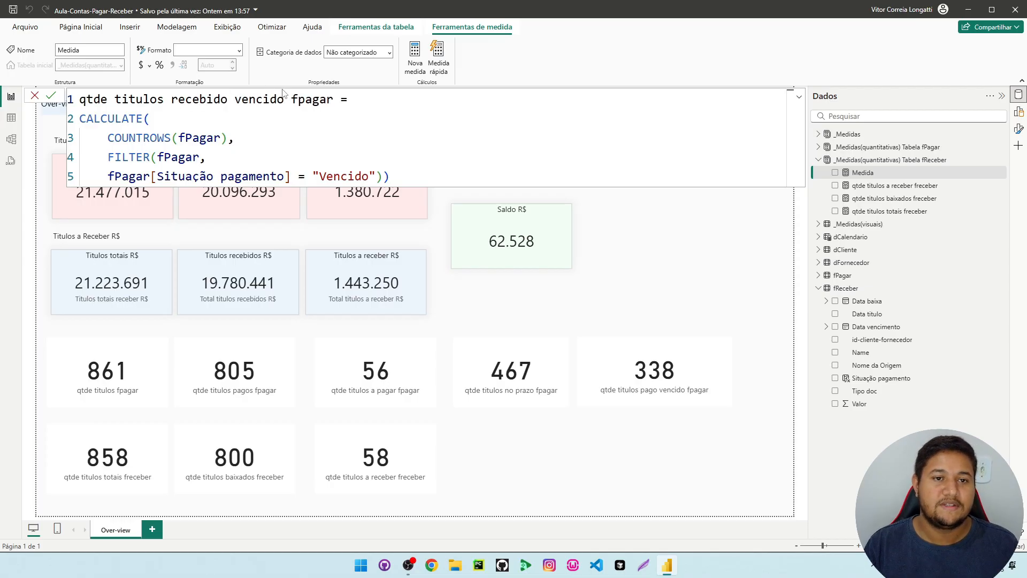
left_click_drag(336, 99, 293, 100)
type("freceber")
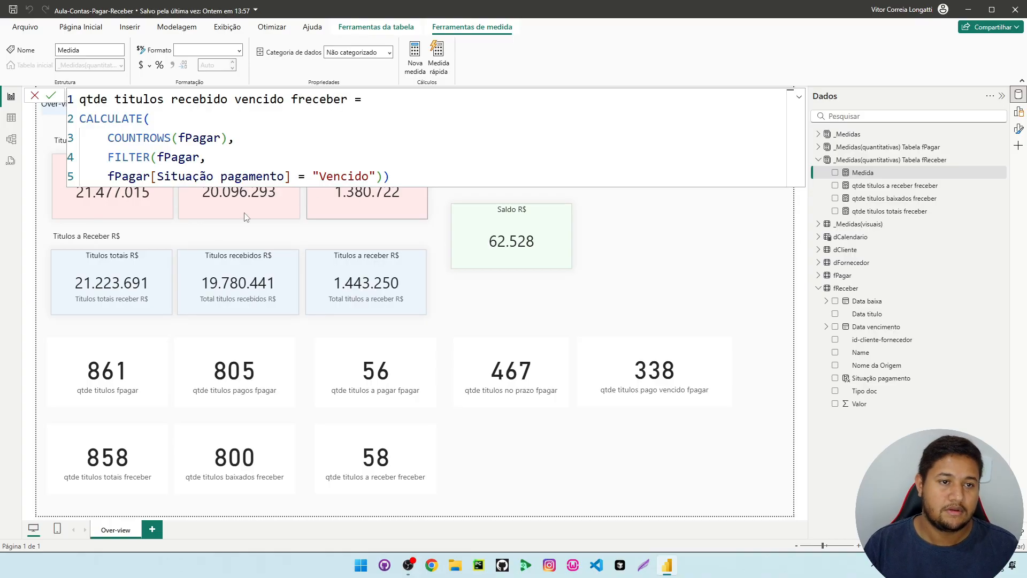
Replace fPagar with fReceber in the COUNTROWS, FILTER and Situação pagamento references of the qtde titulos recebido vencido freceber formula
left_click_drag(185, 139, 217, 138)
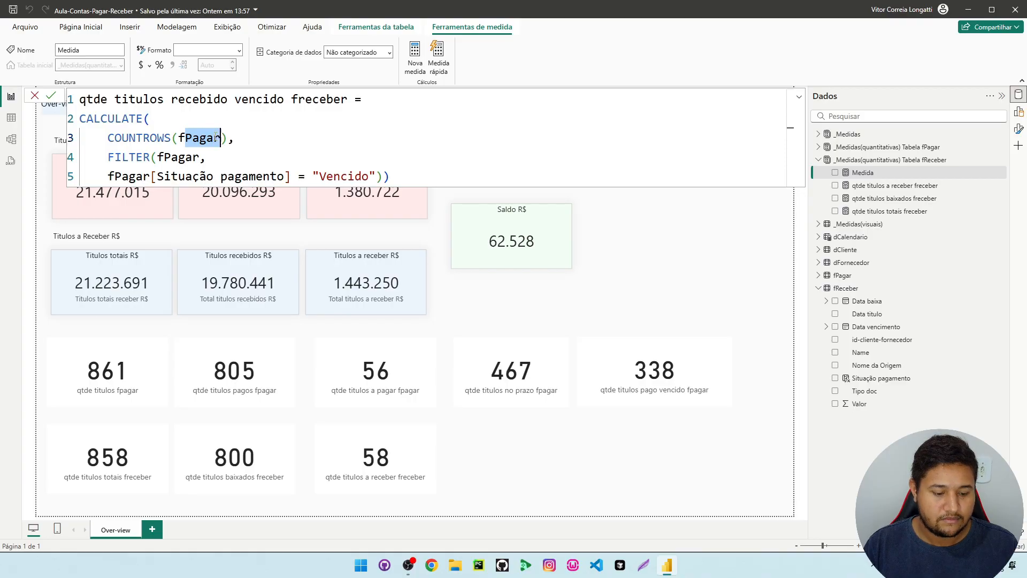
type("R")
key("Tab")
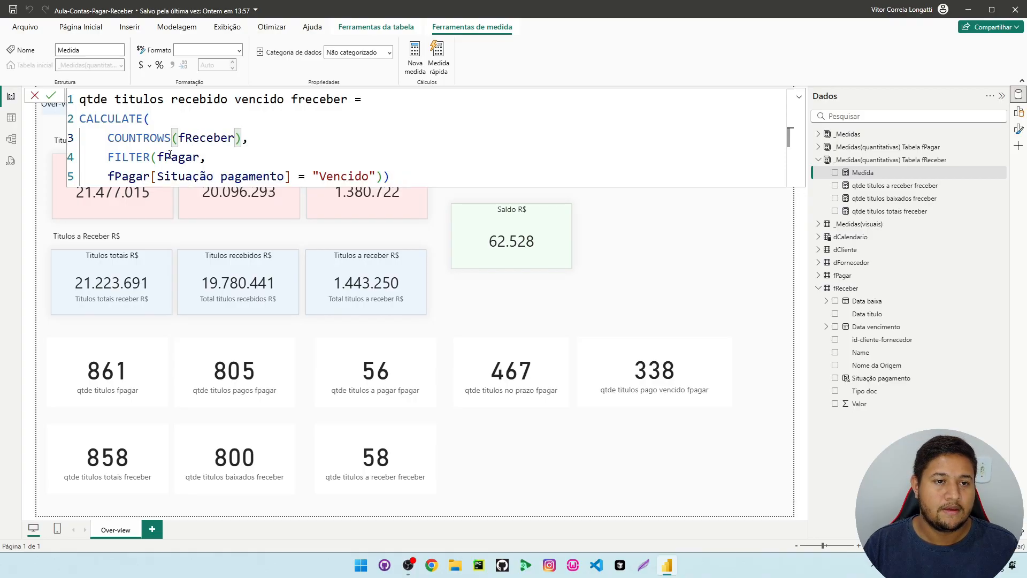
left_click_drag(164, 156, 115, 177)
type("R")
key("Tab")
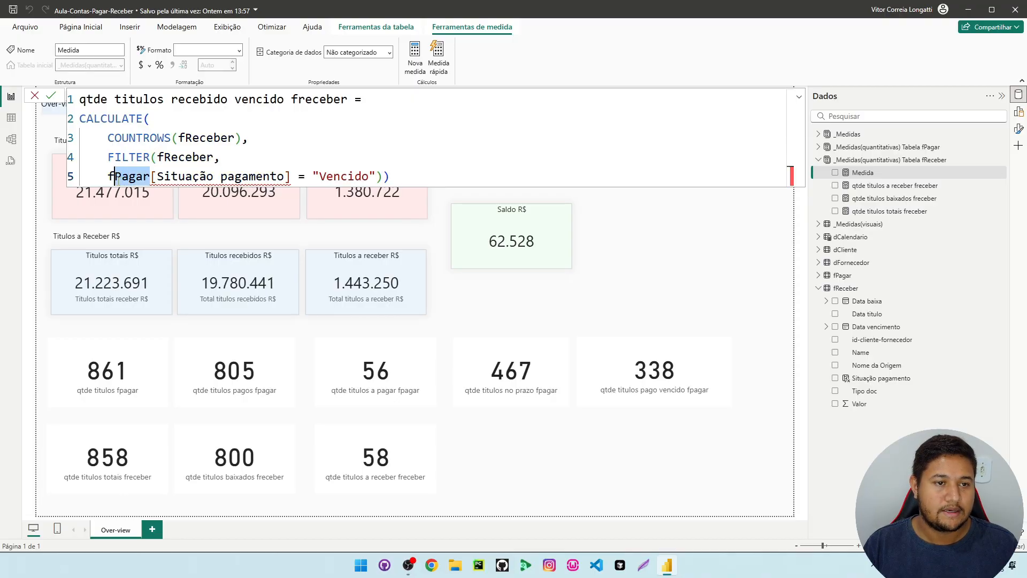
type("R")
key("Tab")
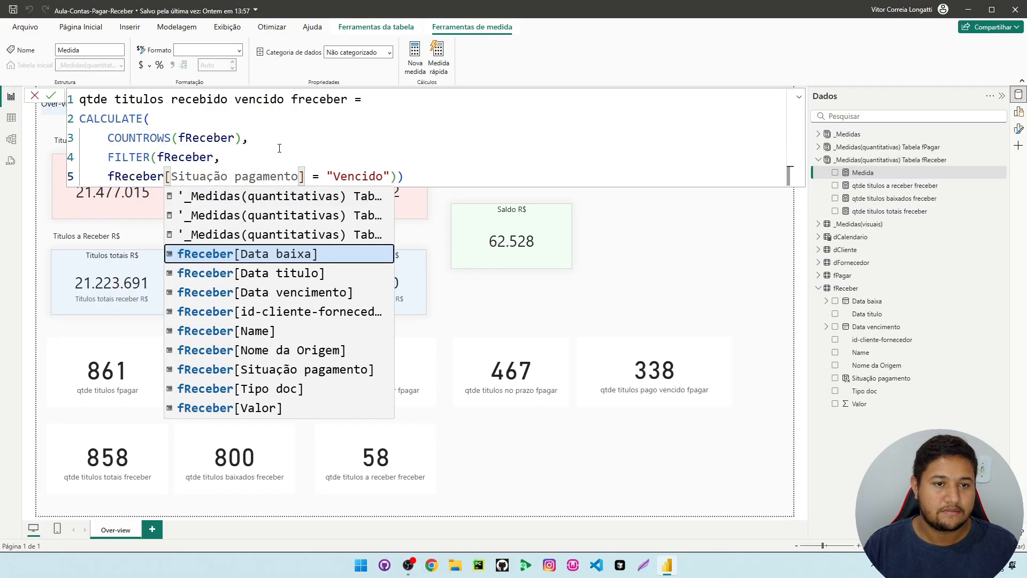
left_click(281, 157)
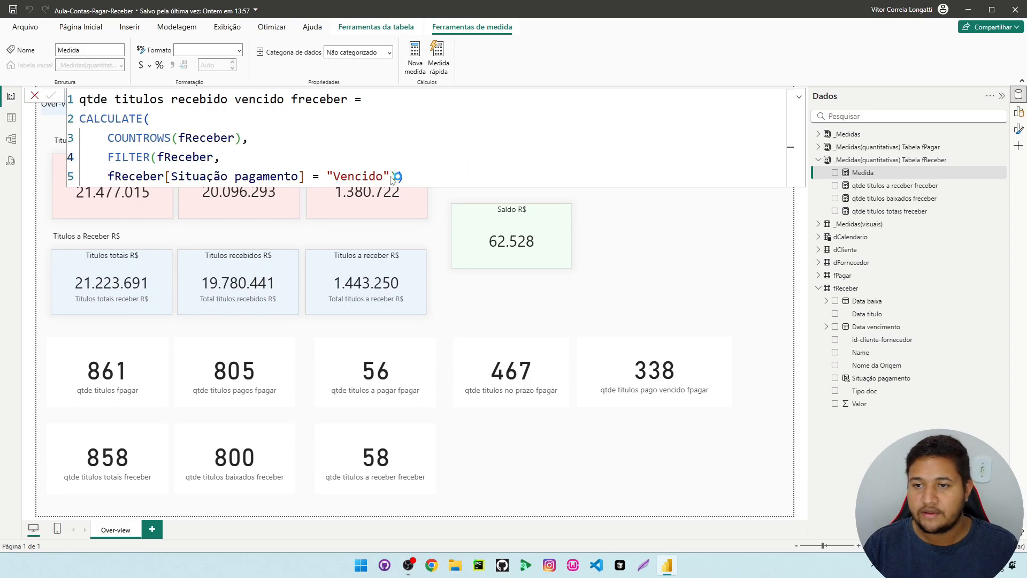
Place the qtde titulos recebido vencido freceber measure as a card directly below the qtde titulos pago vencido fpagar card
left_click(863, 173)
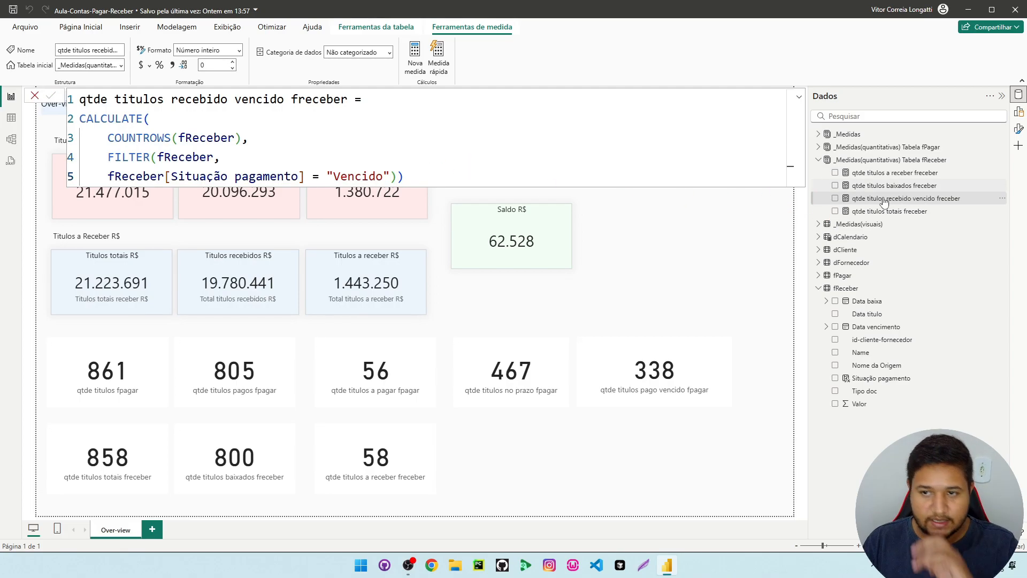
left_click_drag(898, 199, 734, 452)
left_click_drag(571, 427, 572, 426)
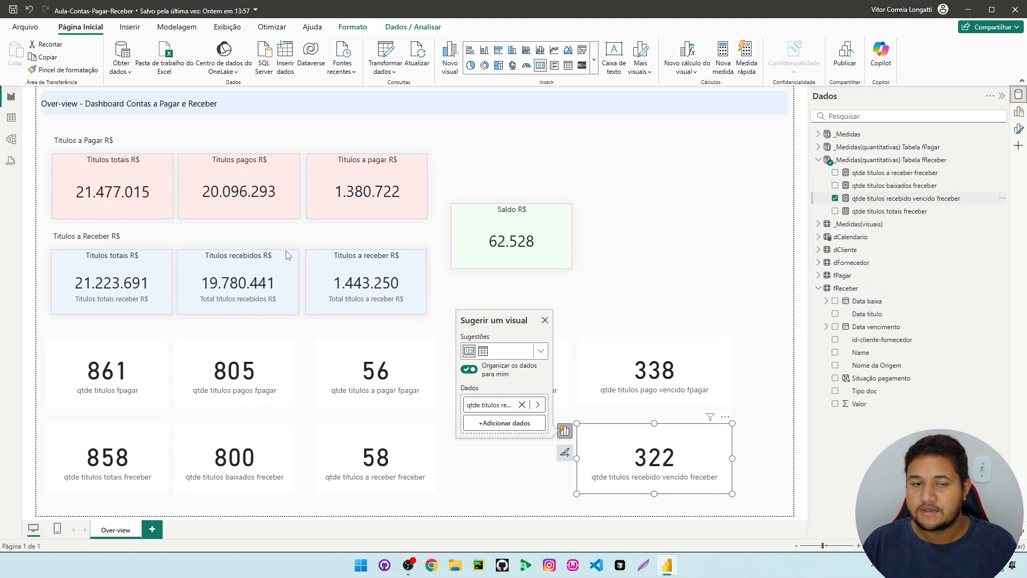
Copy the complete qtde titulos recebido vencido freceber formula into a new measure in _Medidas(quantitativas) Tabela fReceber
left_click_drag(440, 179, 81, 98)
key("ctrl+c")
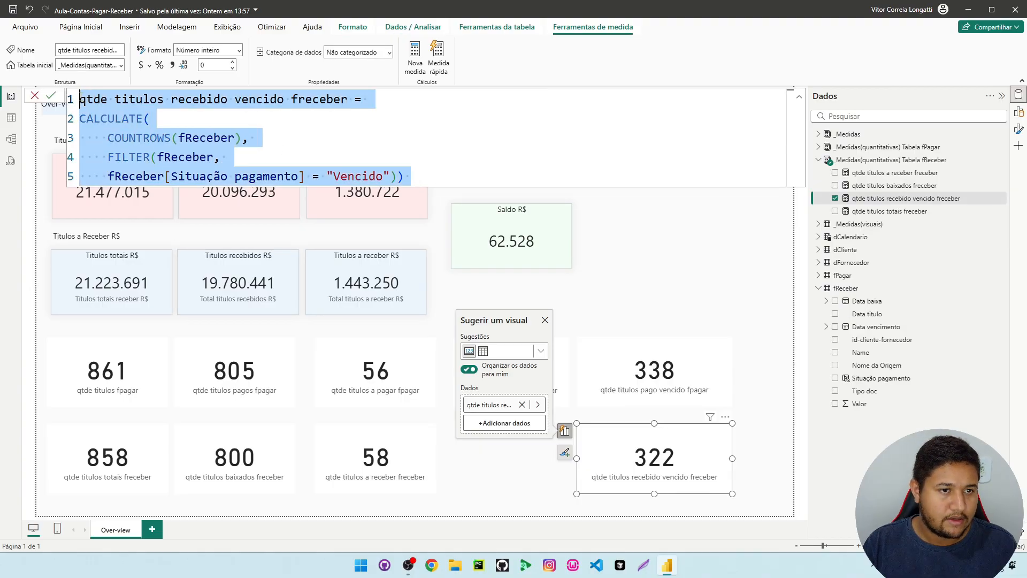
right_click(919, 206)
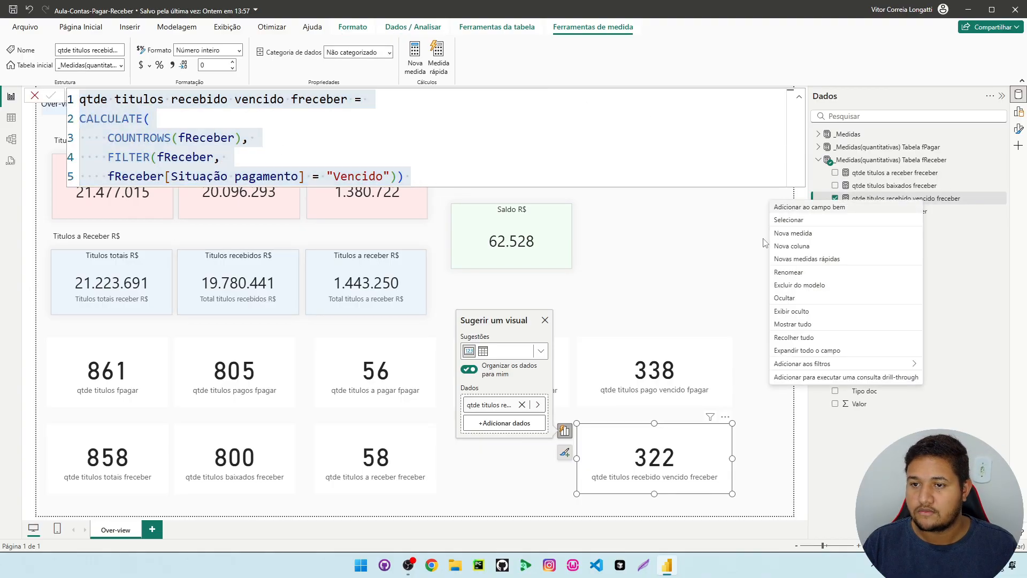
left_click(792, 234)
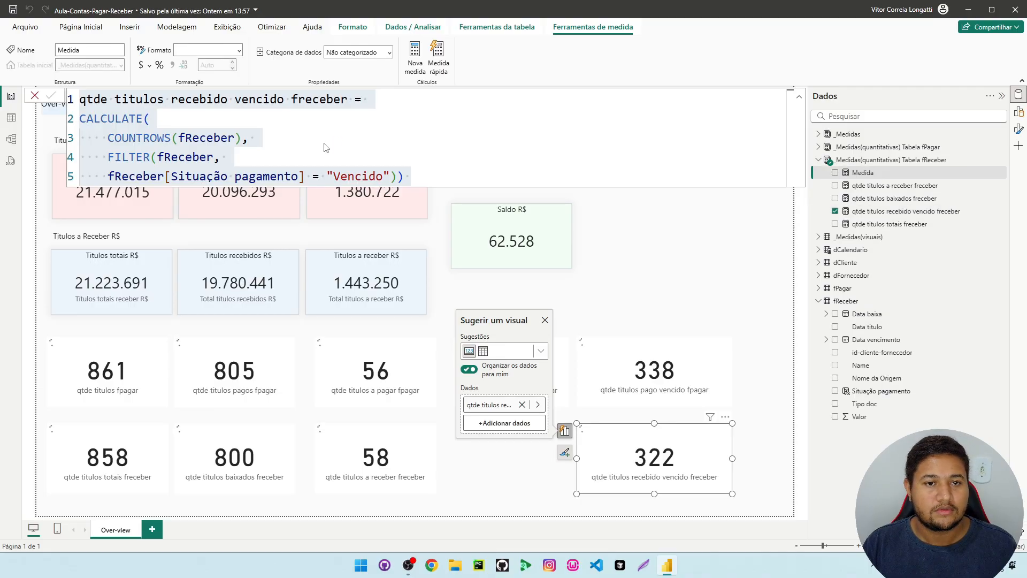
key("ctrl+v")
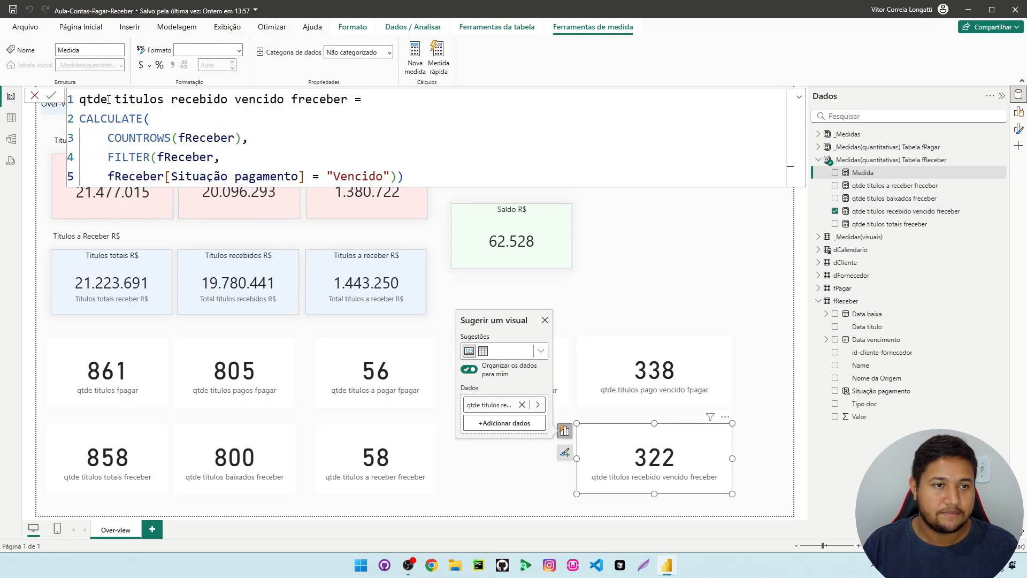
Rename the new measure in its formula to qtde titulos recebido no prazo freceber
double_click(216, 101)
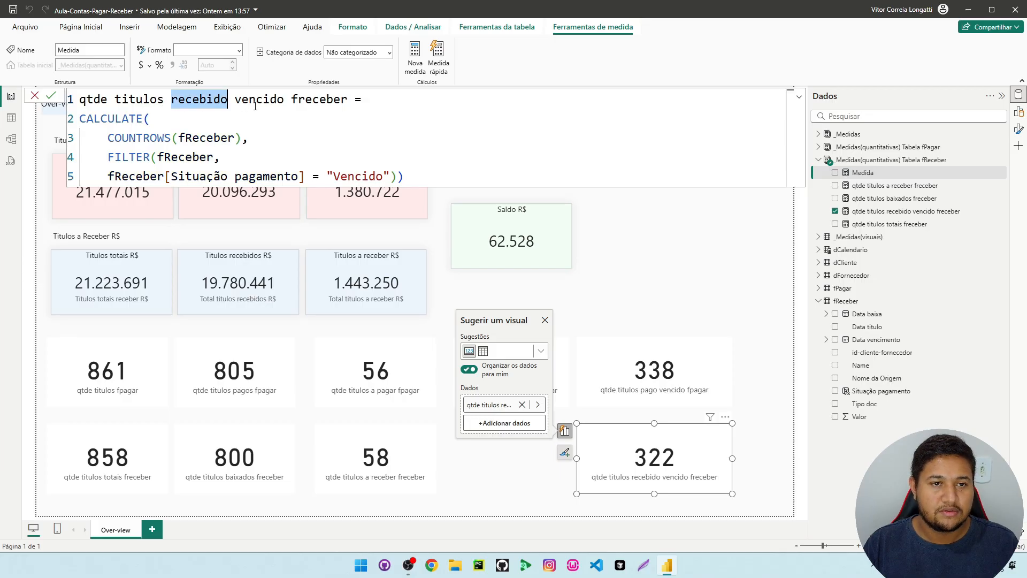
double_click(270, 101)
left_click_drag(284, 101, 236, 101)
type("no praz")
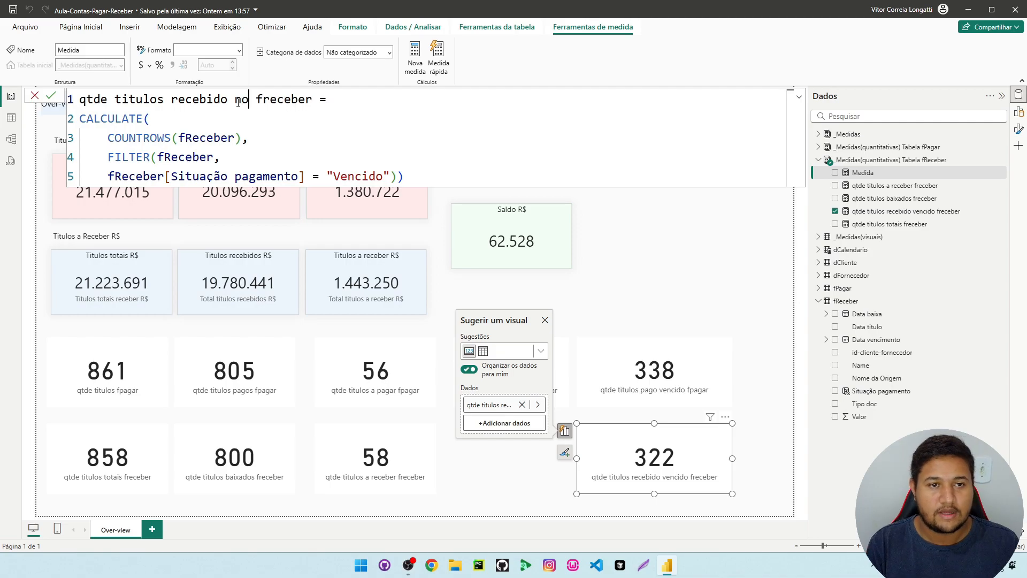
type("o")
left_click(240, 120)
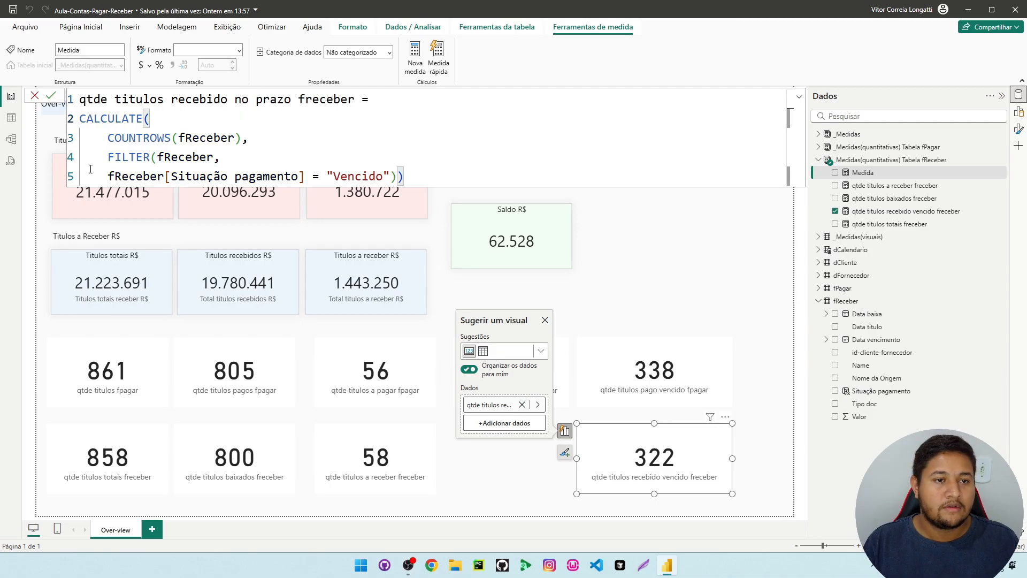
Set the measure's Situação pagamento filter to "Em dia" and place it as a card below the qtde titulos no prazo fpagar card
left_click_drag(383, 176, 333, 175)
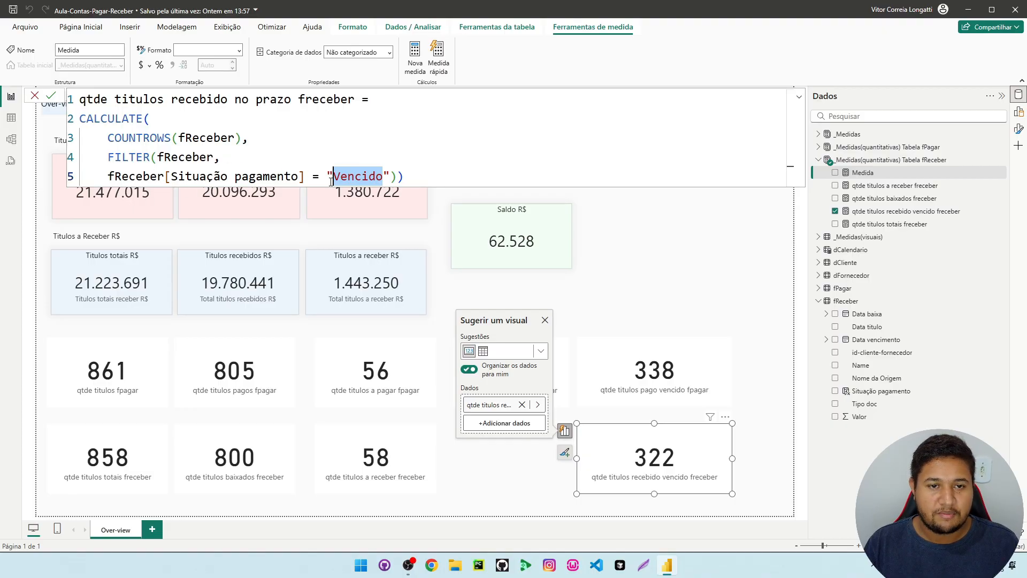
type("Em dia")
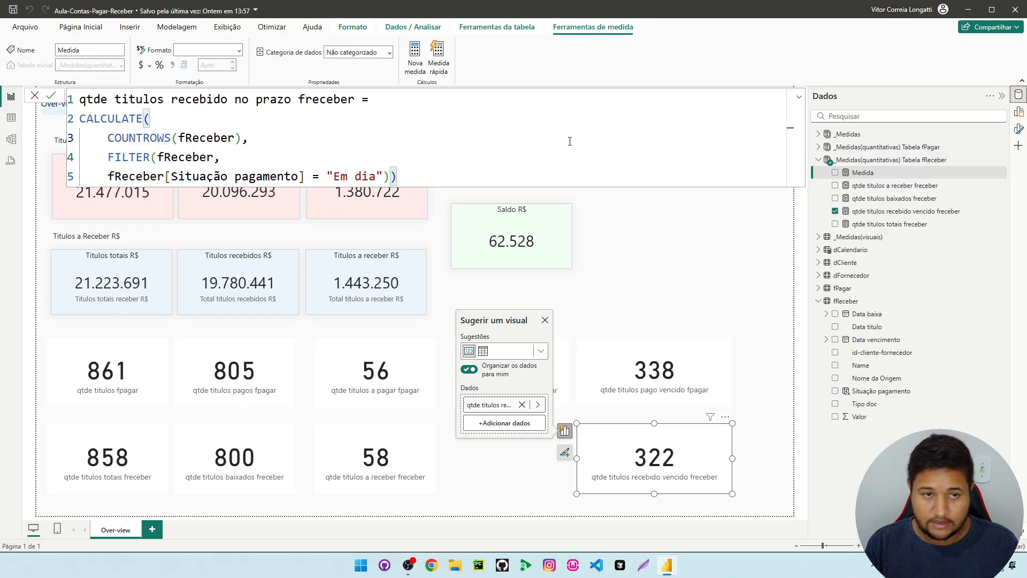
key("Return")
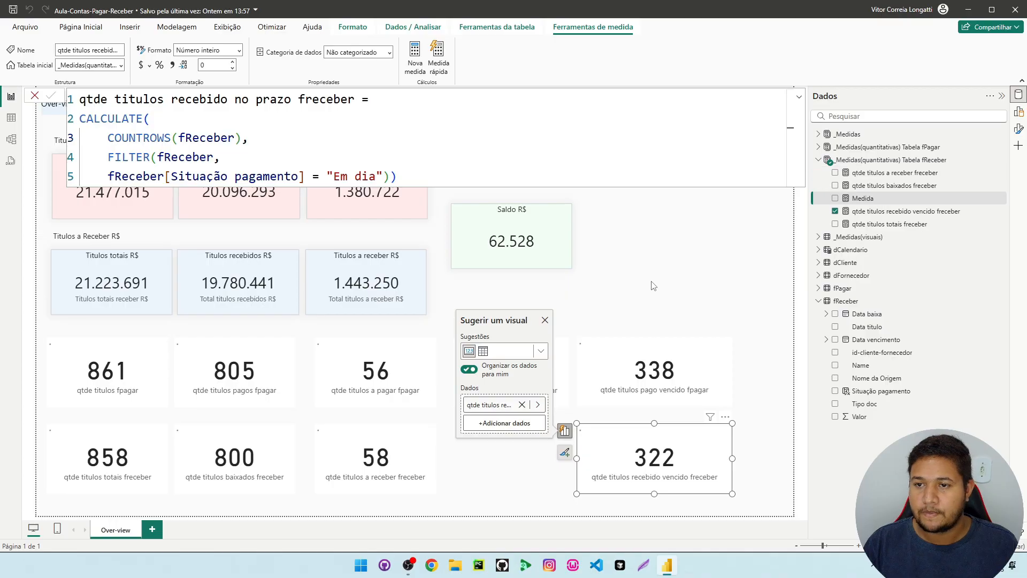
left_click_drag(882, 198, 524, 462)
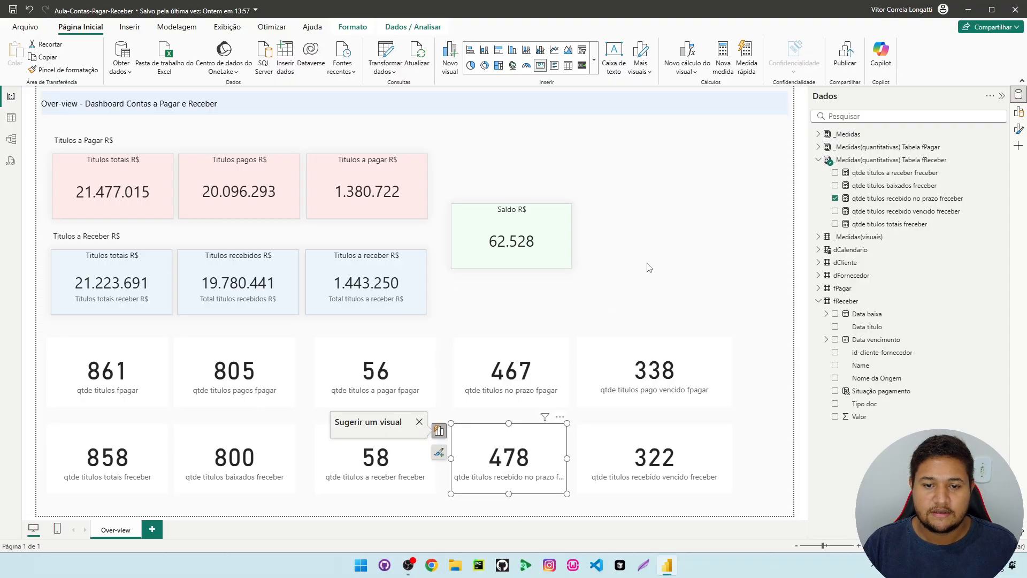
left_click(657, 259)
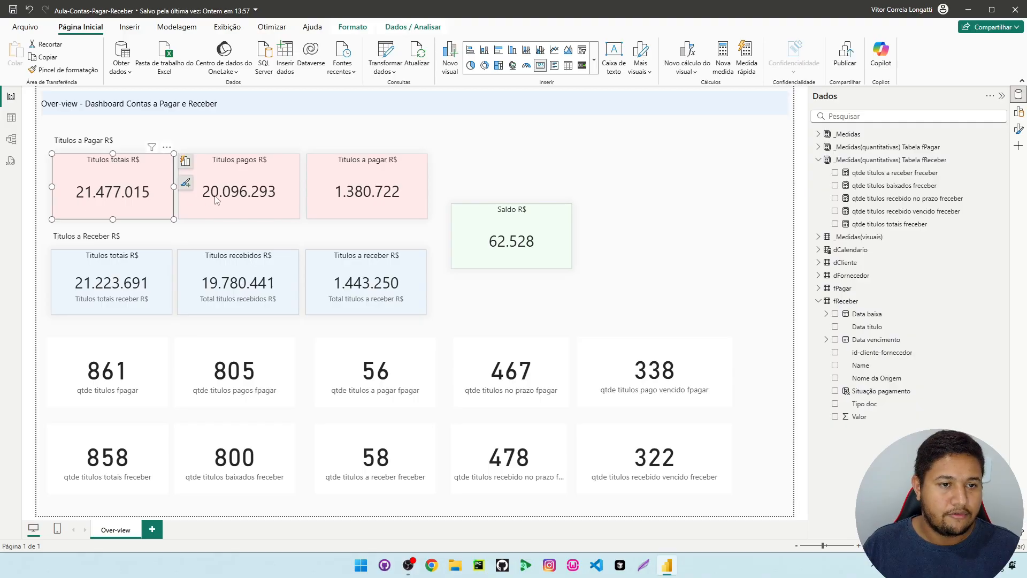
Apply the formatting of the Titulos totais R$ card under Titulos a Pagar R$ to all five fPagar count cards with the format painter
left_click(55, 70)
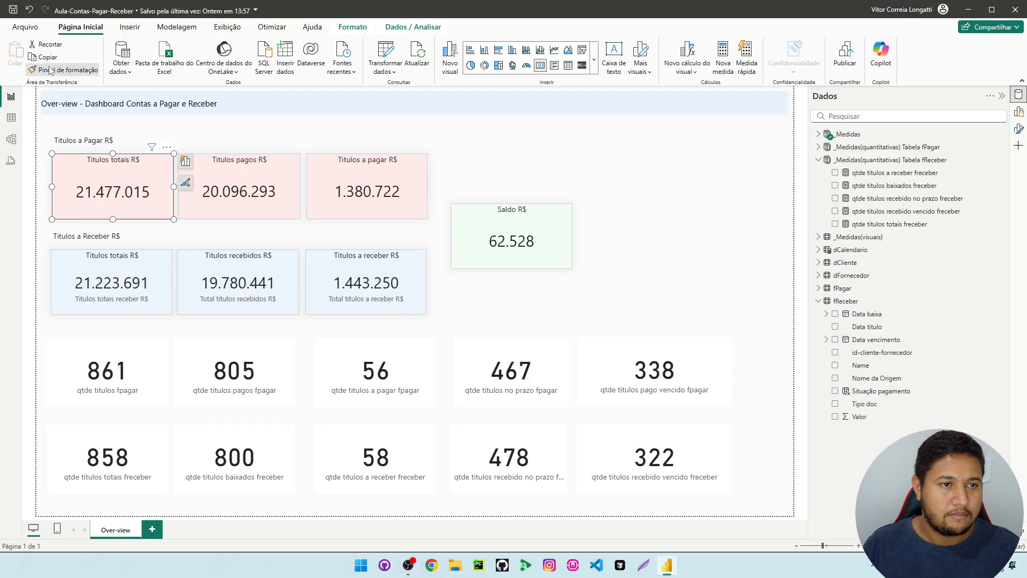
left_click(114, 366)
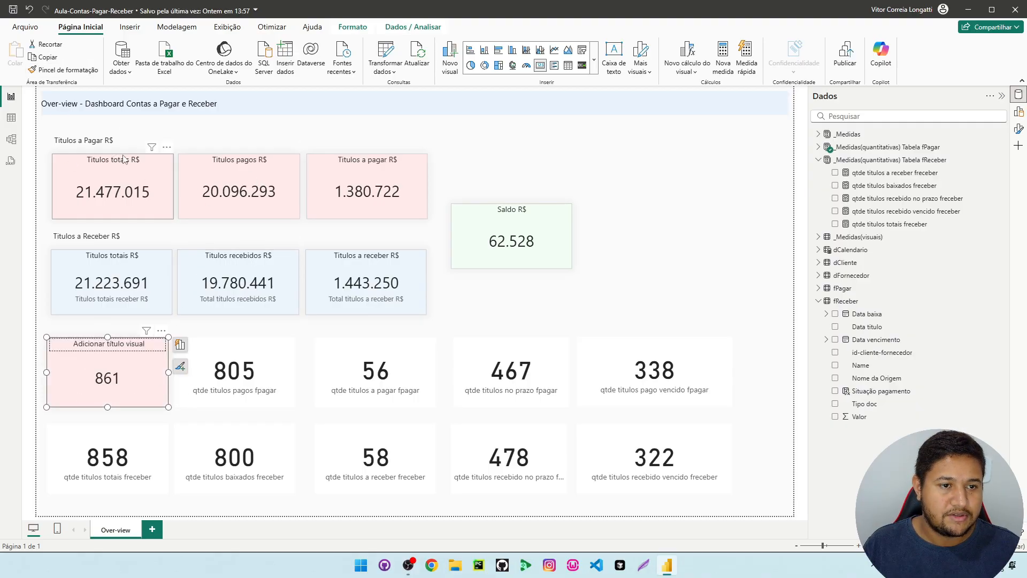
left_click(55, 71)
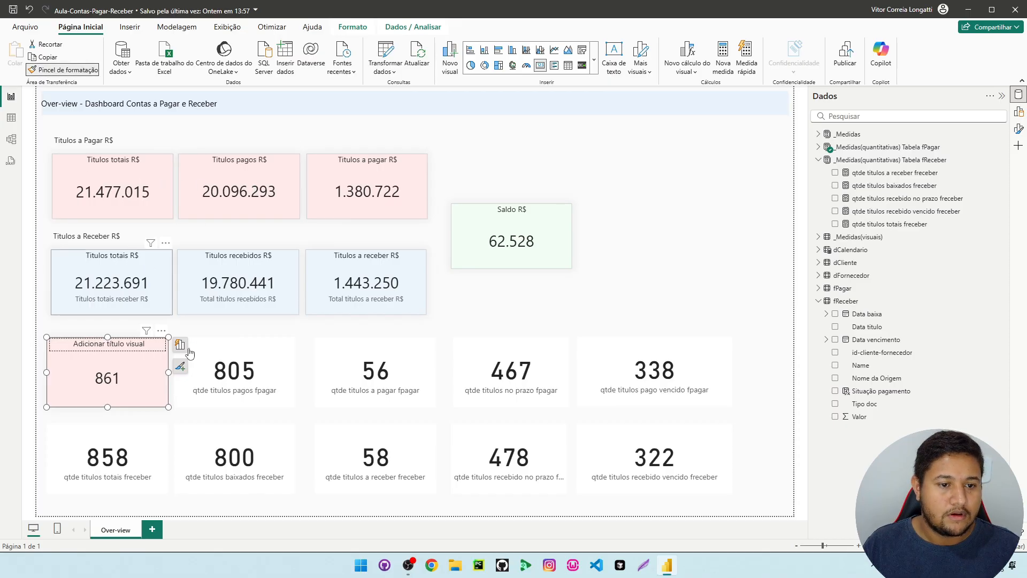
left_click(246, 377)
left_click(55, 70)
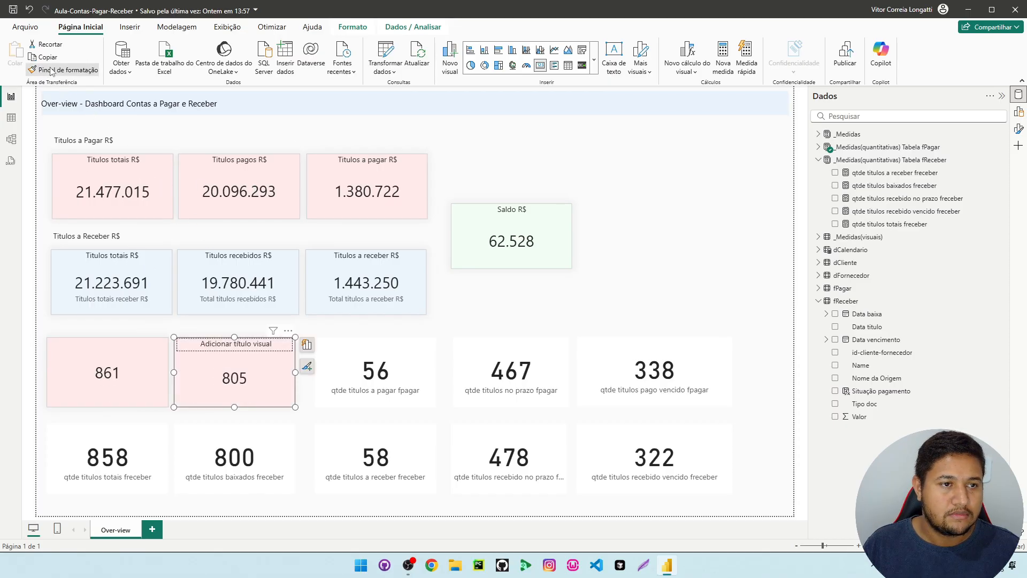
left_click(392, 370)
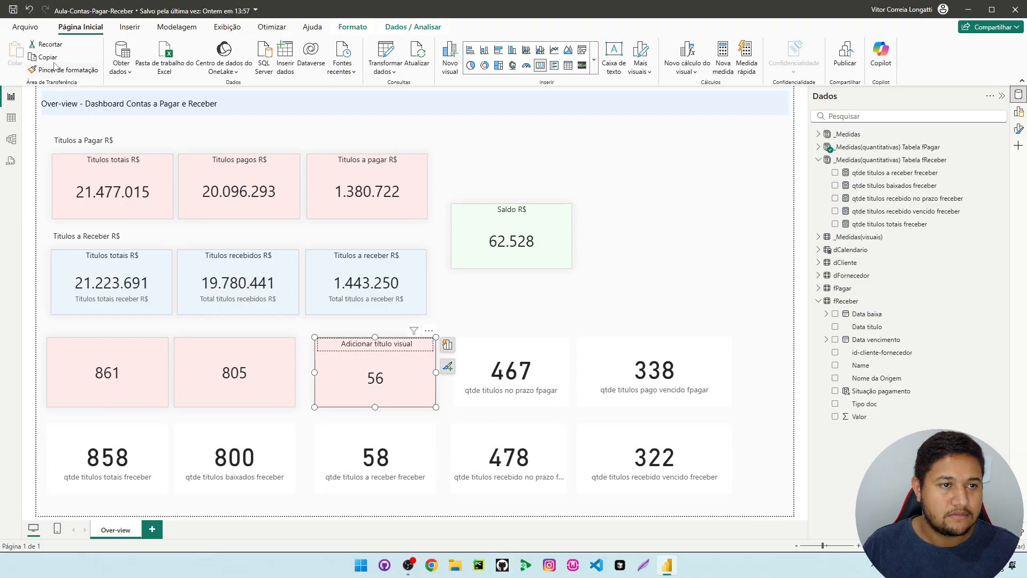
left_click(80, 71)
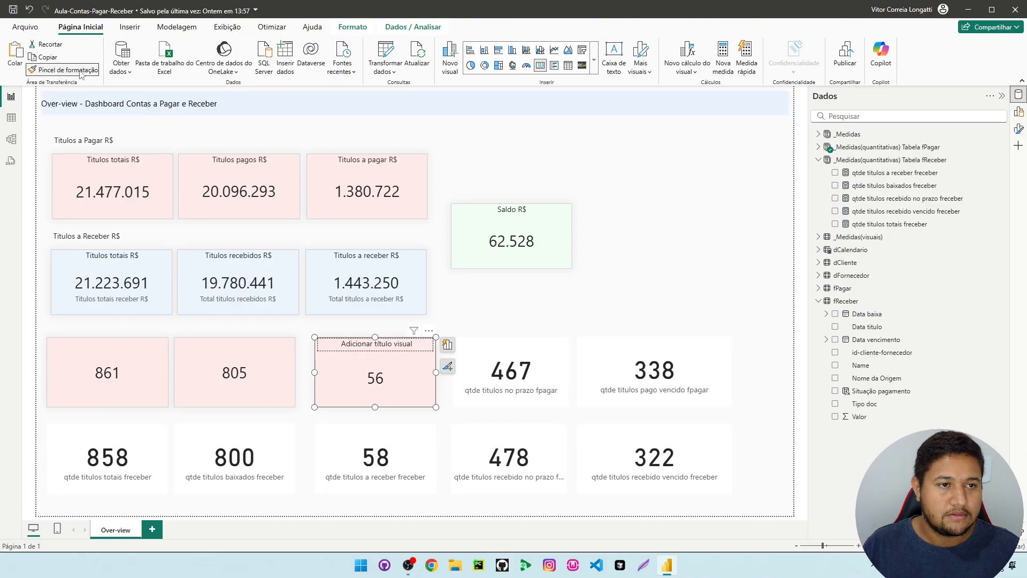
left_click(508, 374)
left_click(56, 70)
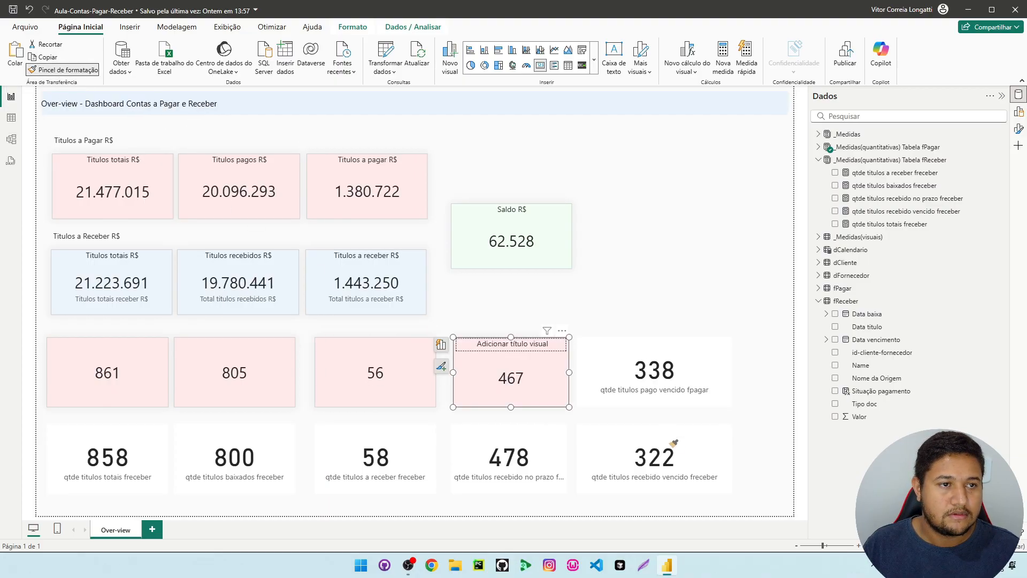
left_click(657, 369)
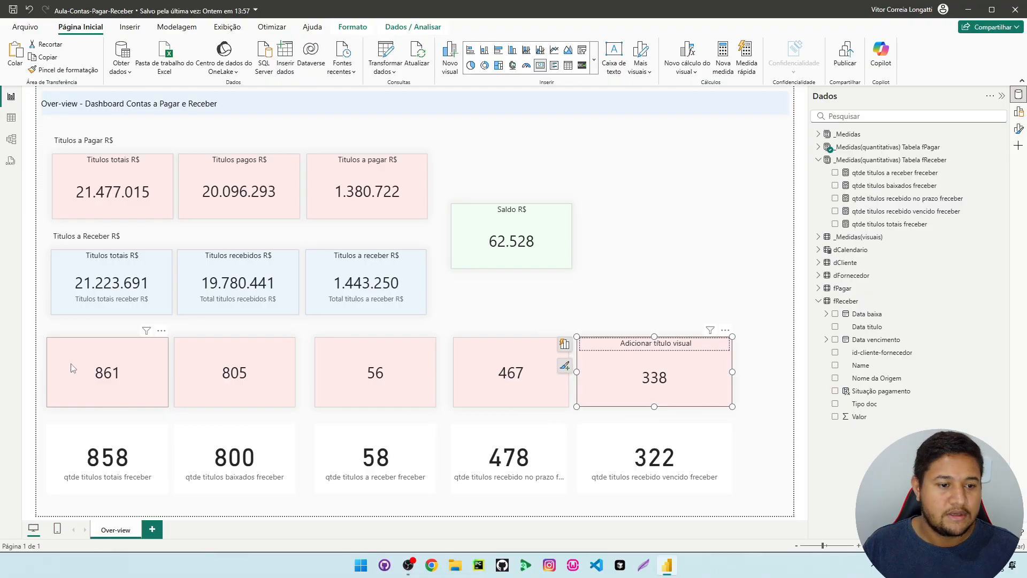
Turn on the category label (Rótulo da categoria) for the qtde titulos fpagar card
left_click(101, 375)
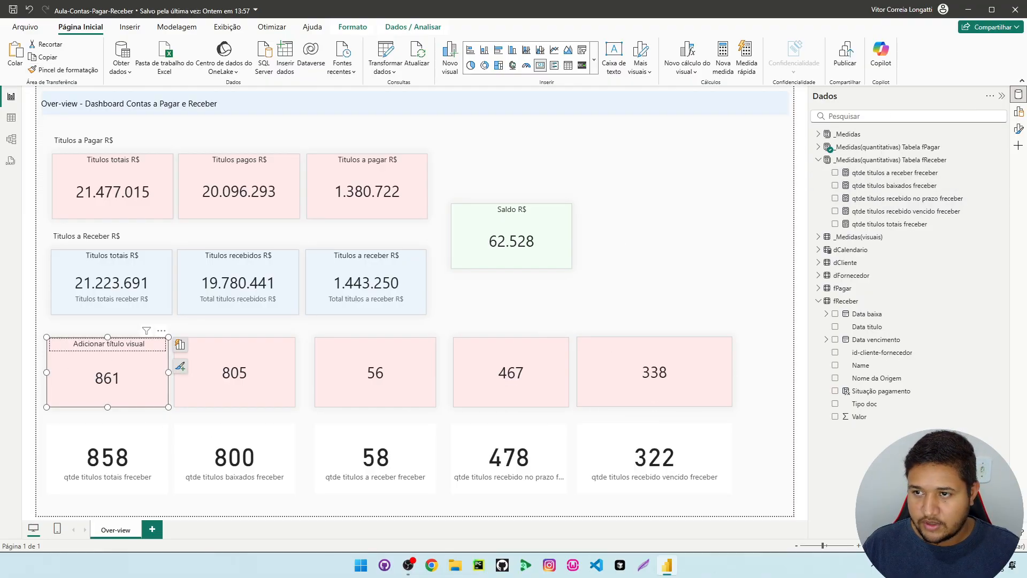
left_click(1017, 128)
left_click(749, 184)
left_click(756, 238)
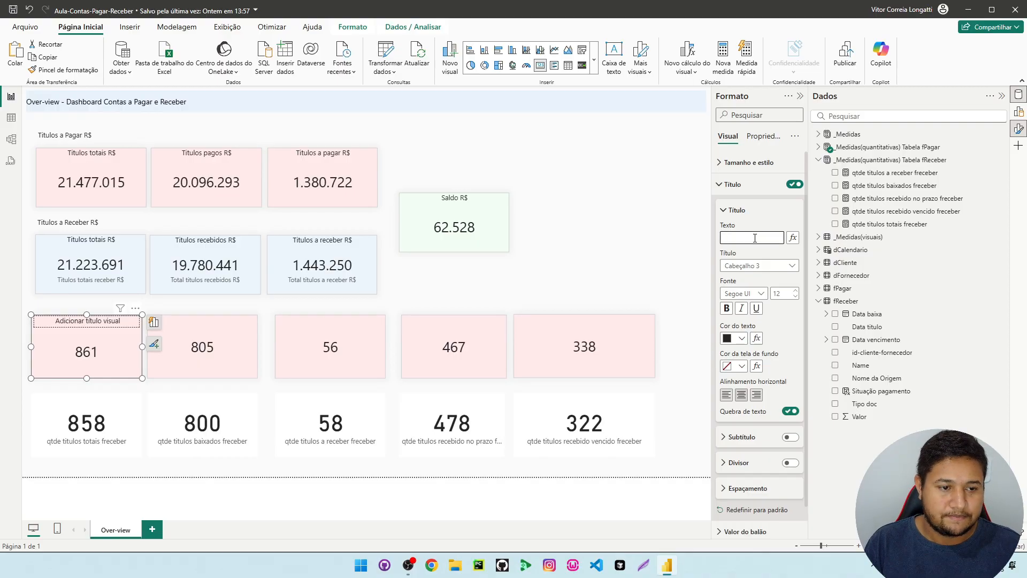
left_click(637, 180)
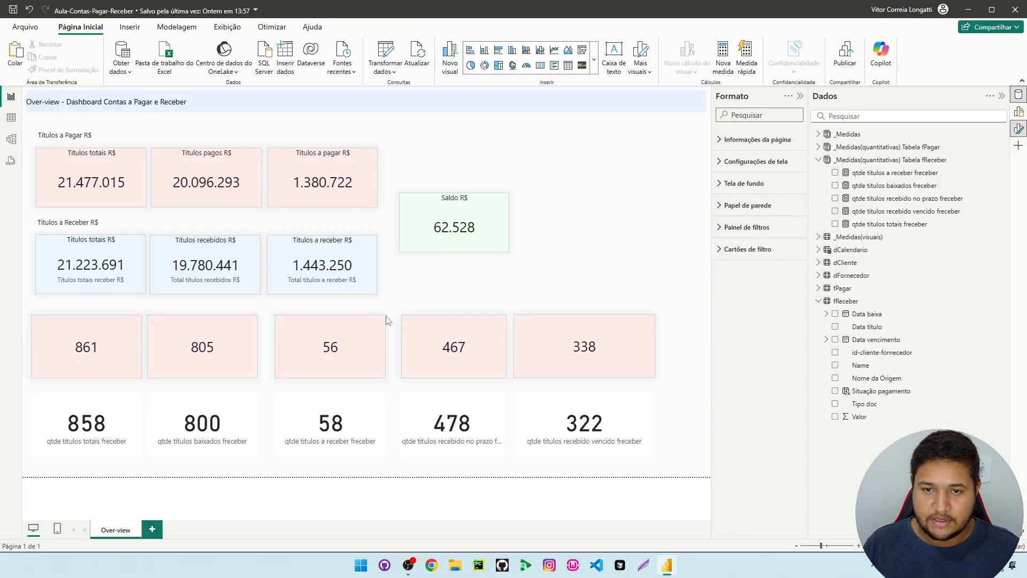
left_click(124, 356)
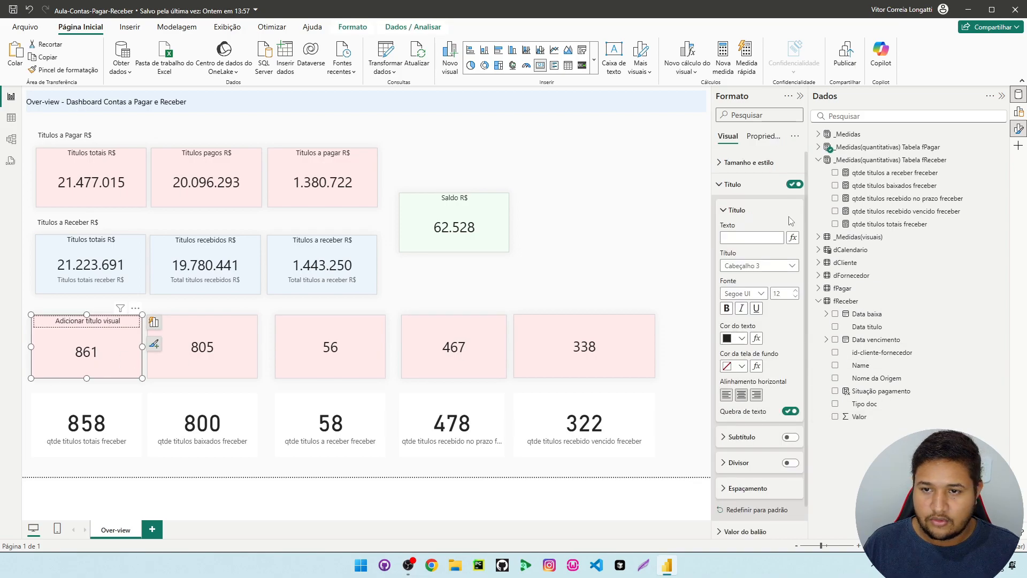
left_click(733, 184)
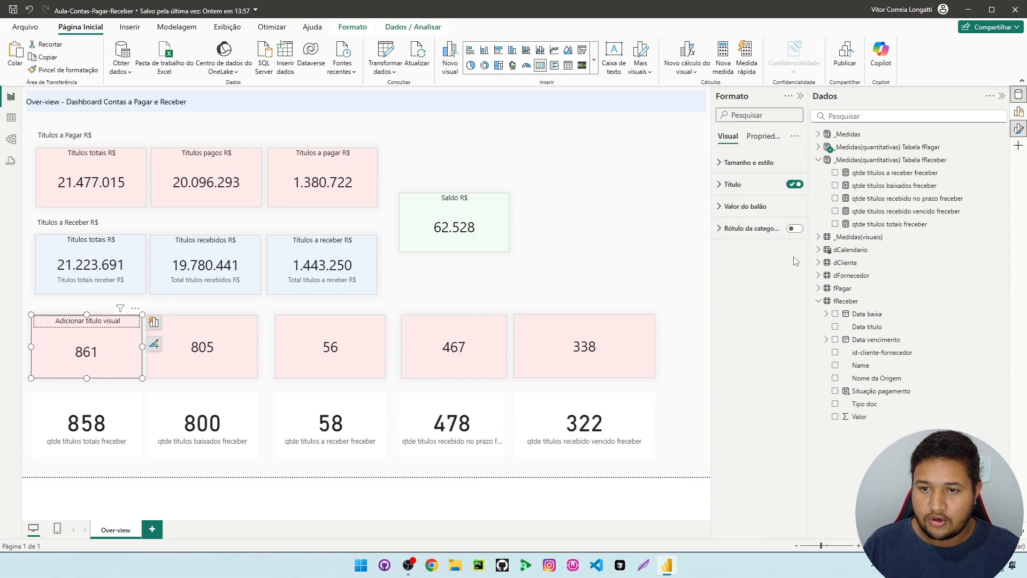
left_click(794, 228)
Copy the qtde titulos fpagar card's formatting to the other four fPagar count cards with the format painter
left_click(200, 356)
left_click(96, 354)
left_click(41, 70)
left_click(207, 337)
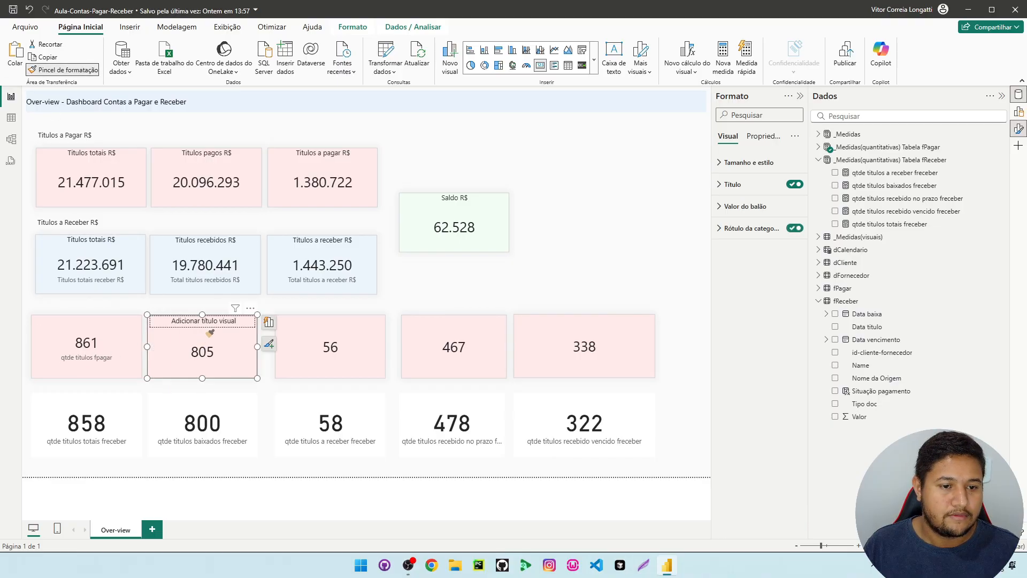
left_click(52, 70)
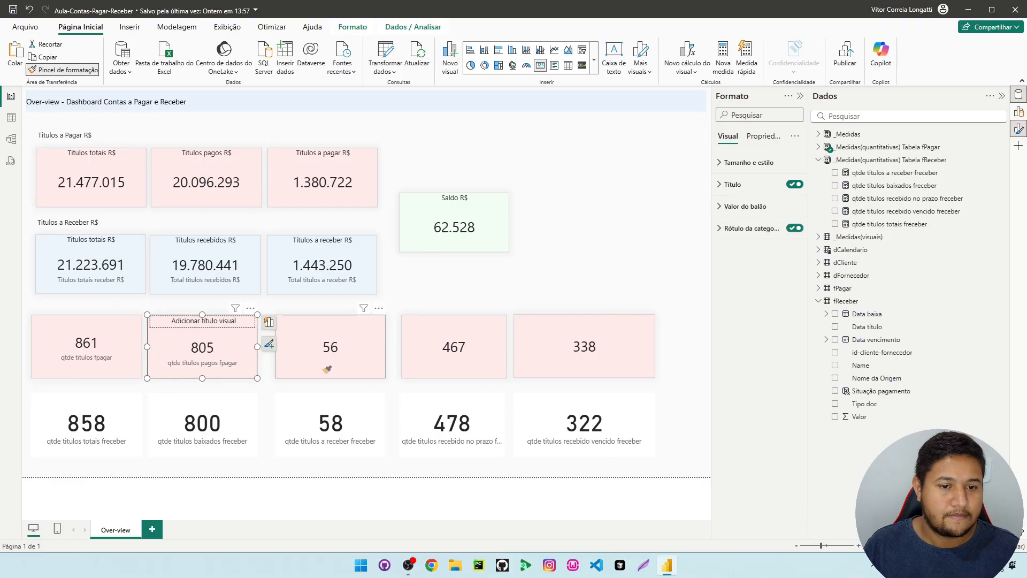
left_click(324, 362)
left_click(54, 69)
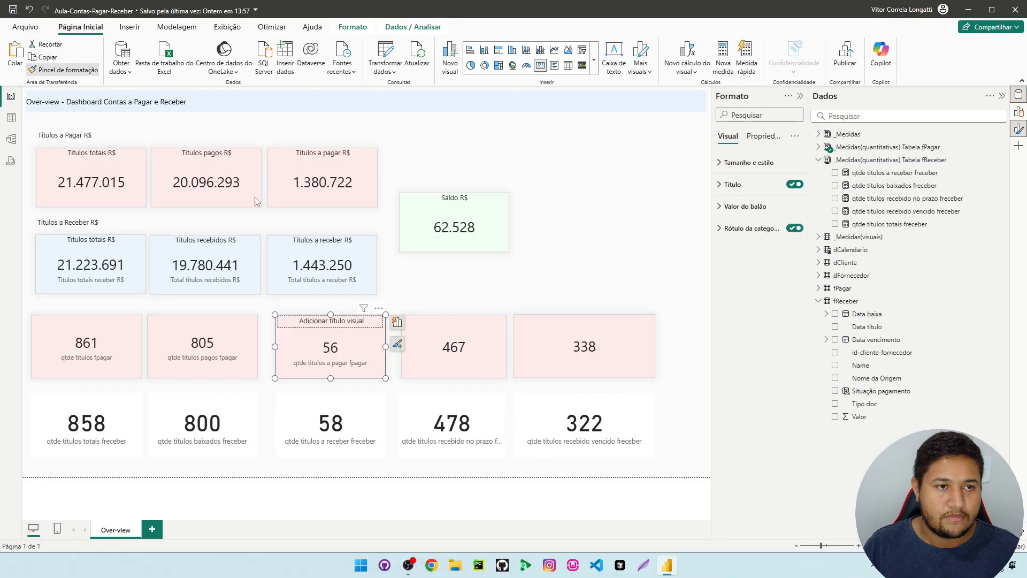
left_click(455, 350)
left_click(54, 69)
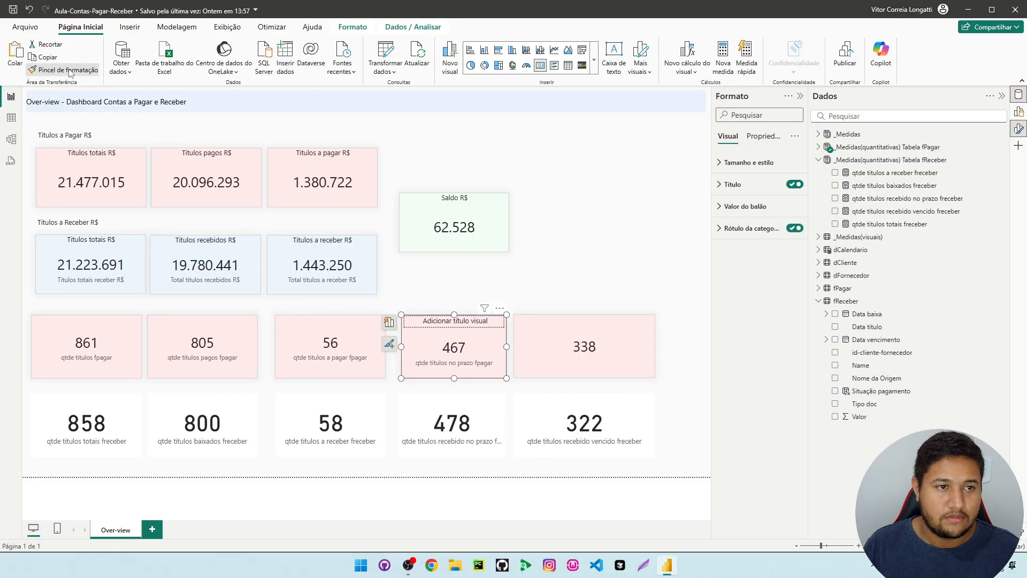
left_click(600, 352)
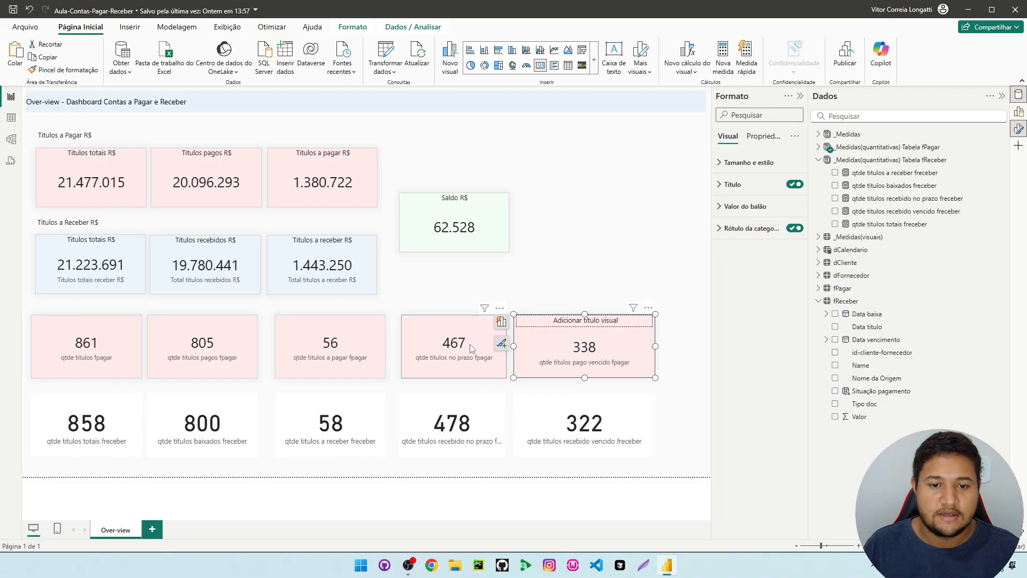
Select all five fPagar count cards together and set their height to 135
left_click(423, 353, "ctrl")
left_click(342, 353, "ctrl")
left_click(241, 355, "ctrl")
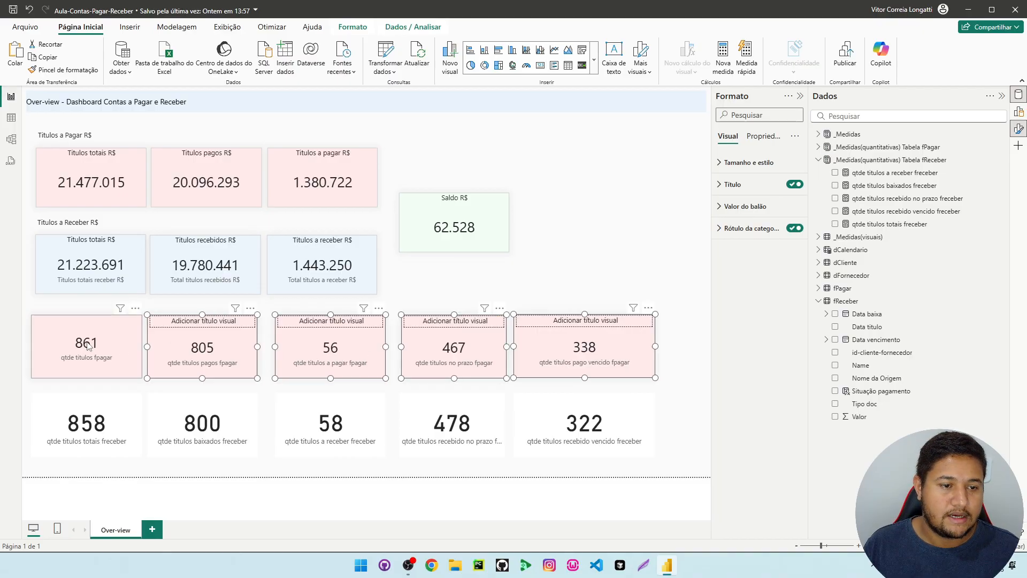
left_click(94, 346, "ctrl")
left_click(748, 162)
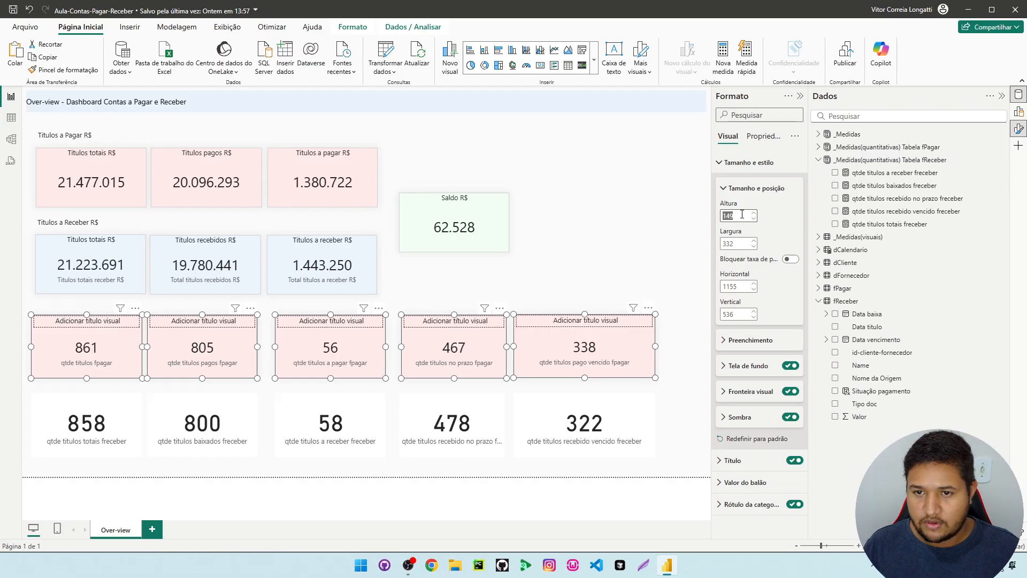
type("135")
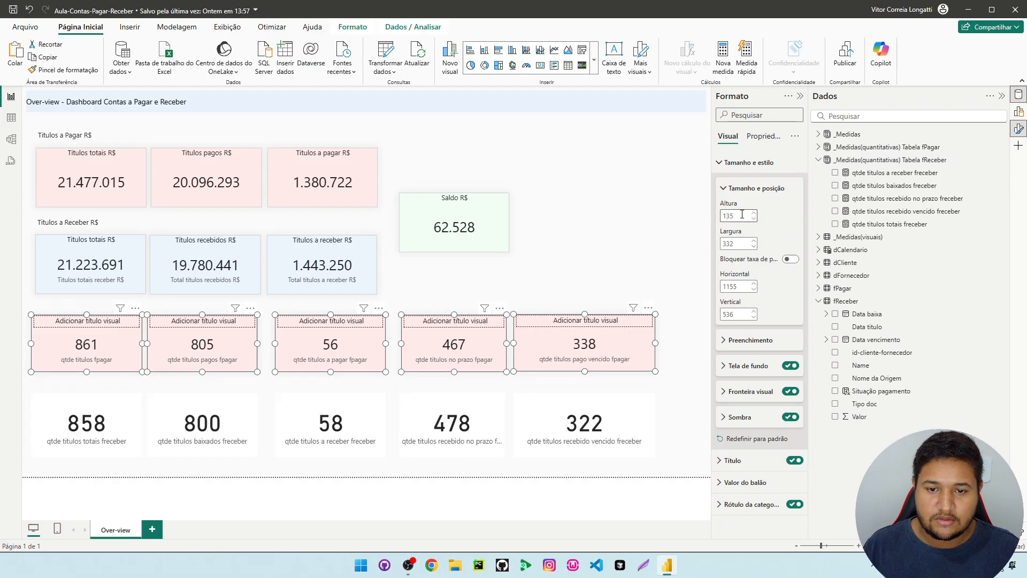
key("Tab")
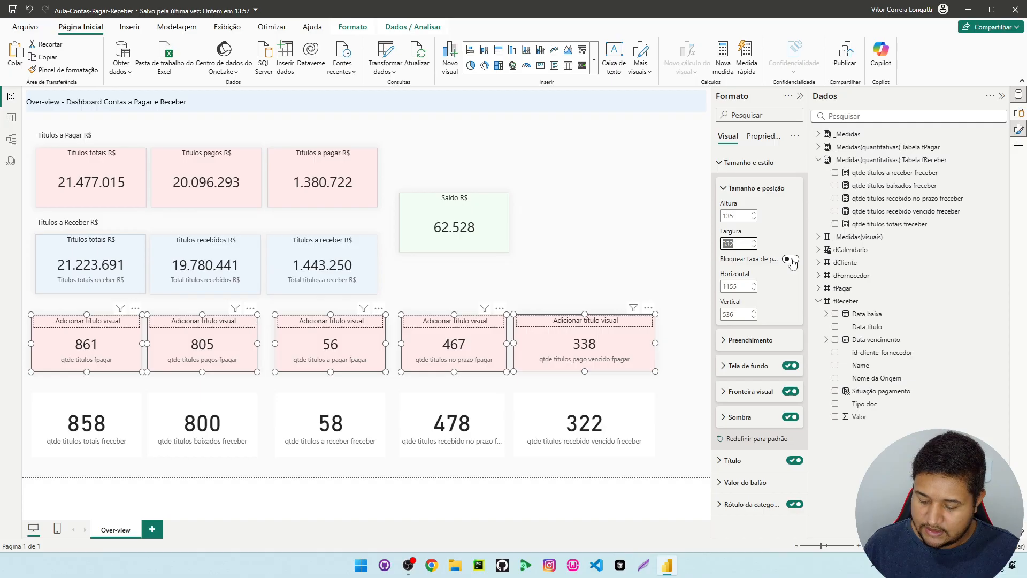
Set the width of the five selected fPagar count cards to 230, after trying 156
type("156")
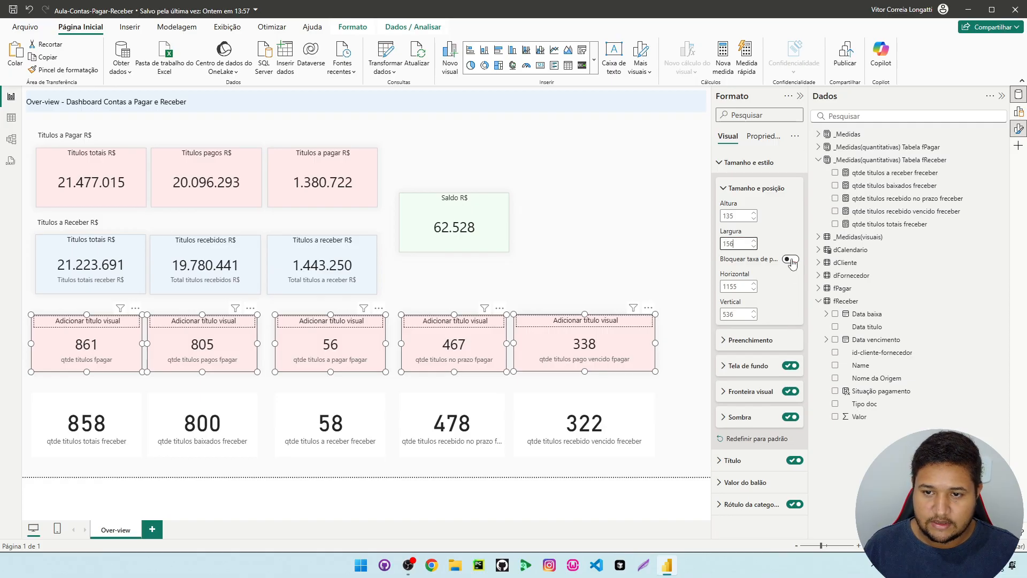
key("Return")
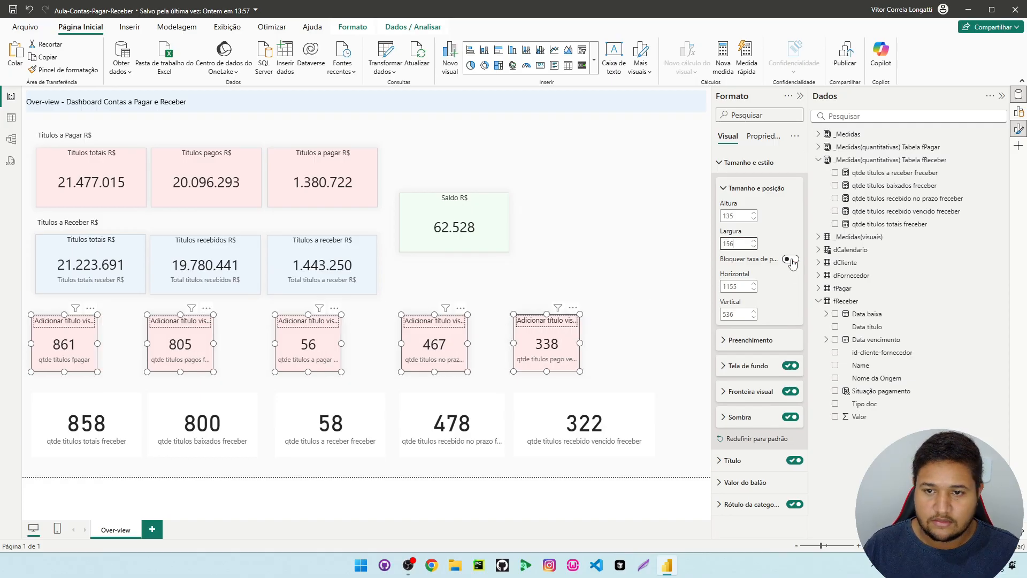
left_click(737, 246)
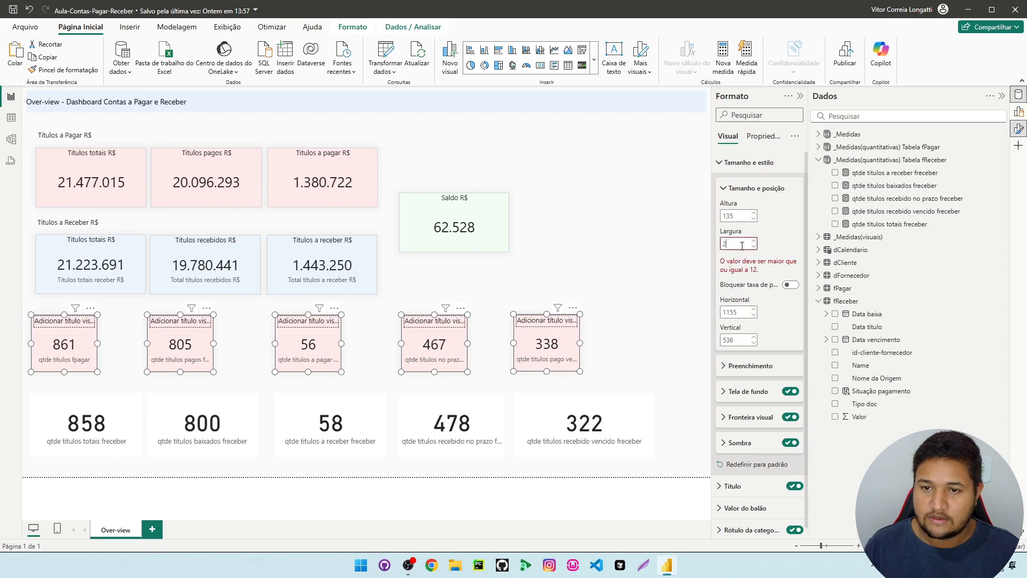
type("230")
key("Return")
left_click(739, 245)
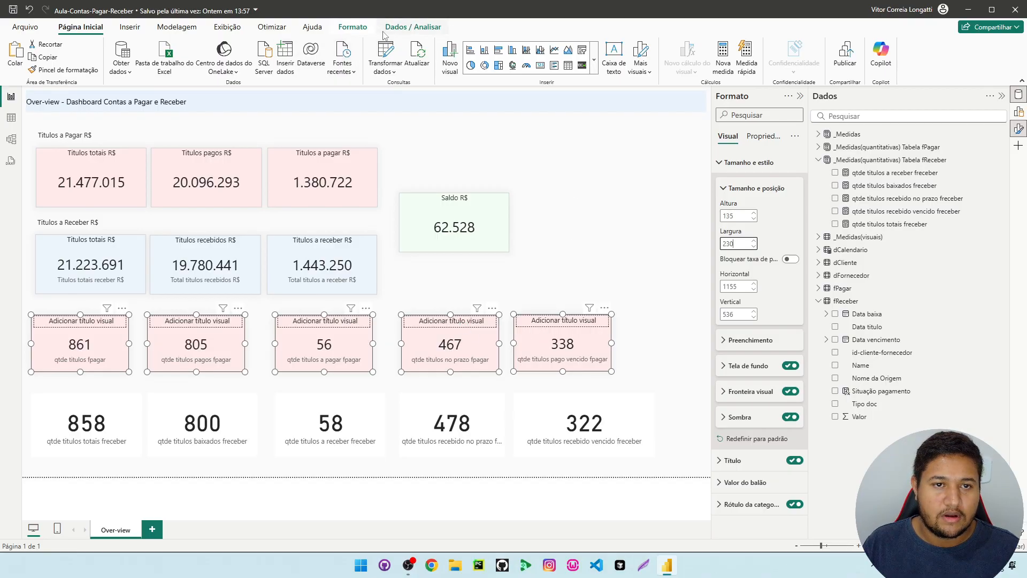
Move the last four fPagar count cards toward the qtde titulos fpagar card, leaving small gaps between neighbours in the row
left_click(138, 372)
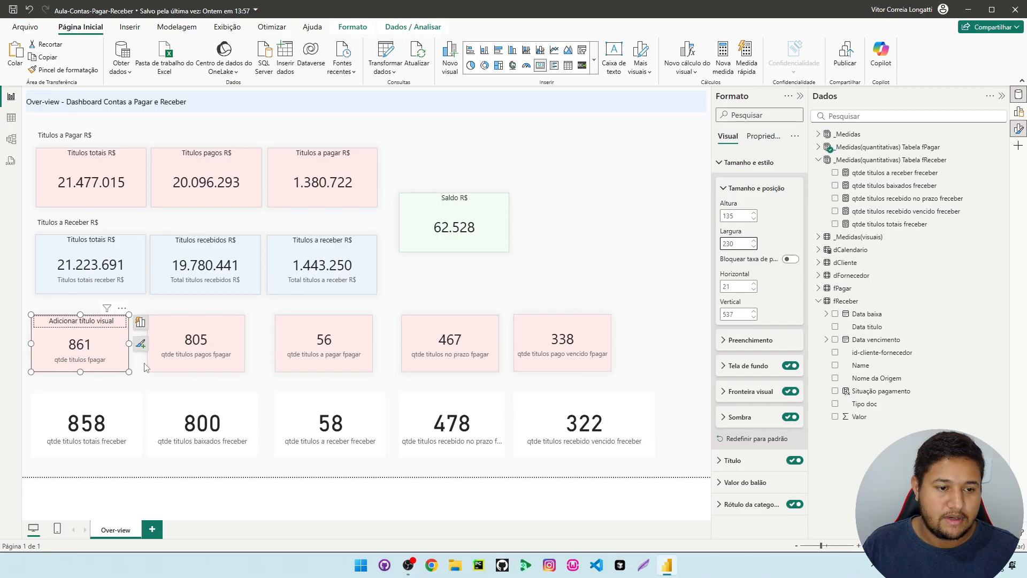
left_click(154, 350)
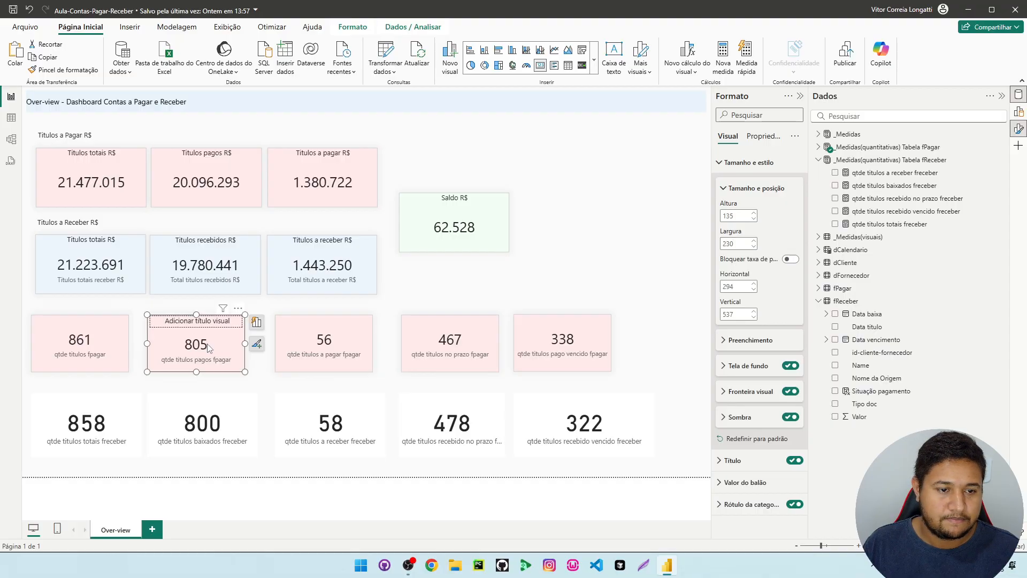
left_click_drag(325, 347, 295, 346)
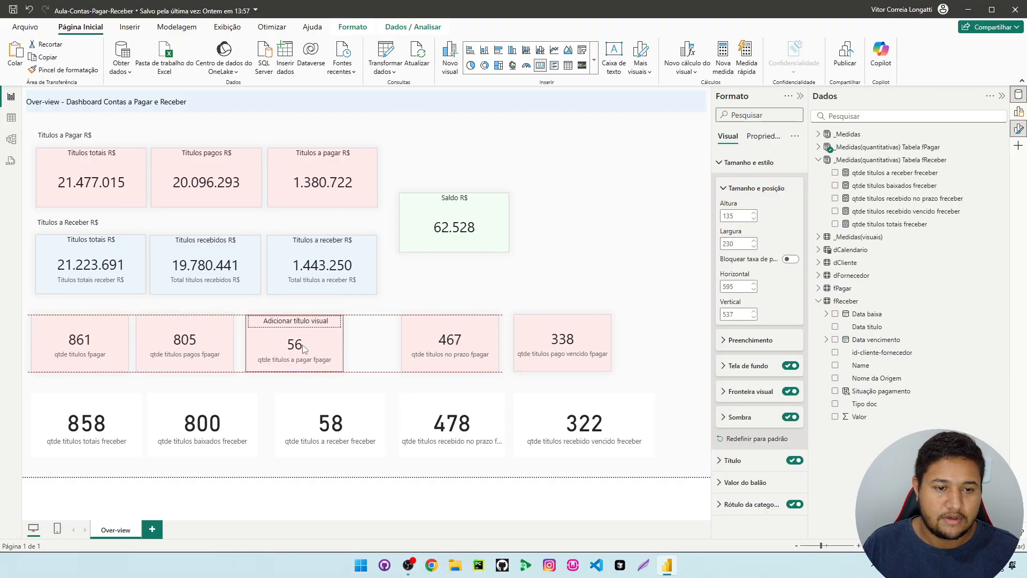
left_click_drag(439, 350, 413, 347)
left_click_drag(529, 345, 481, 346)
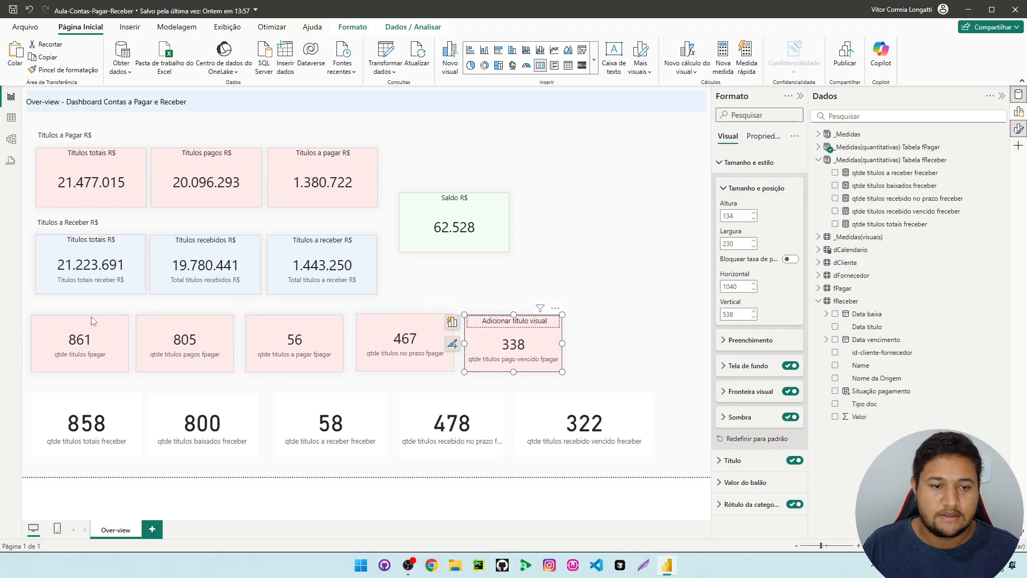
Select the five fPagar count cards and distribute them horizontally
left_click_drag(21, 304, 586, 390)
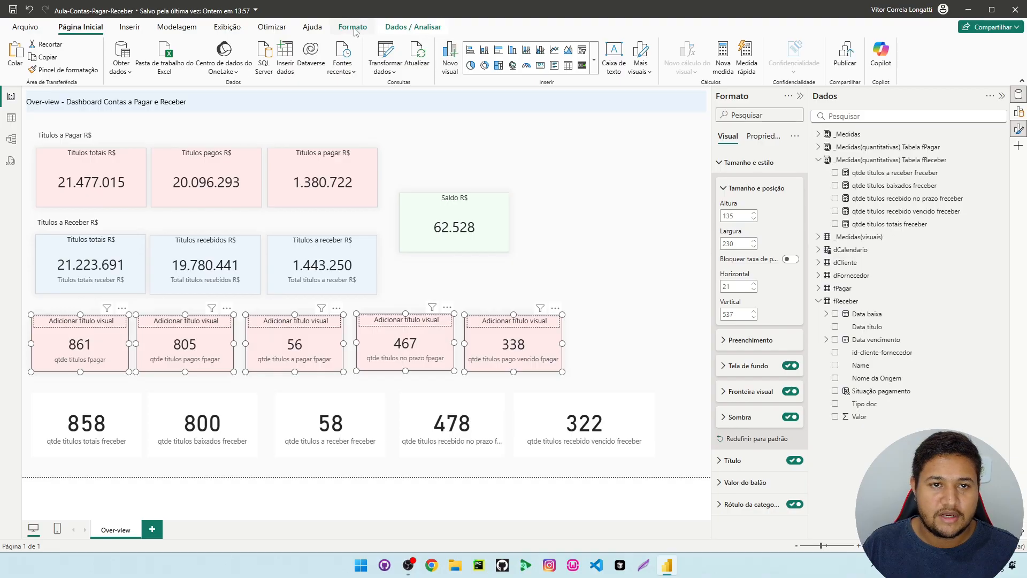
left_click(353, 27)
left_click(232, 59)
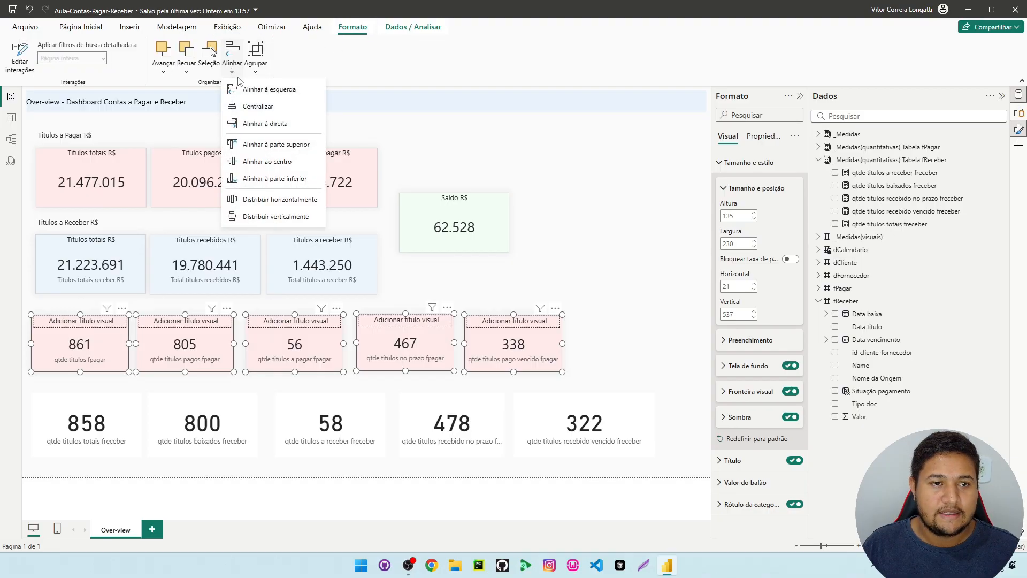
left_click(285, 206)
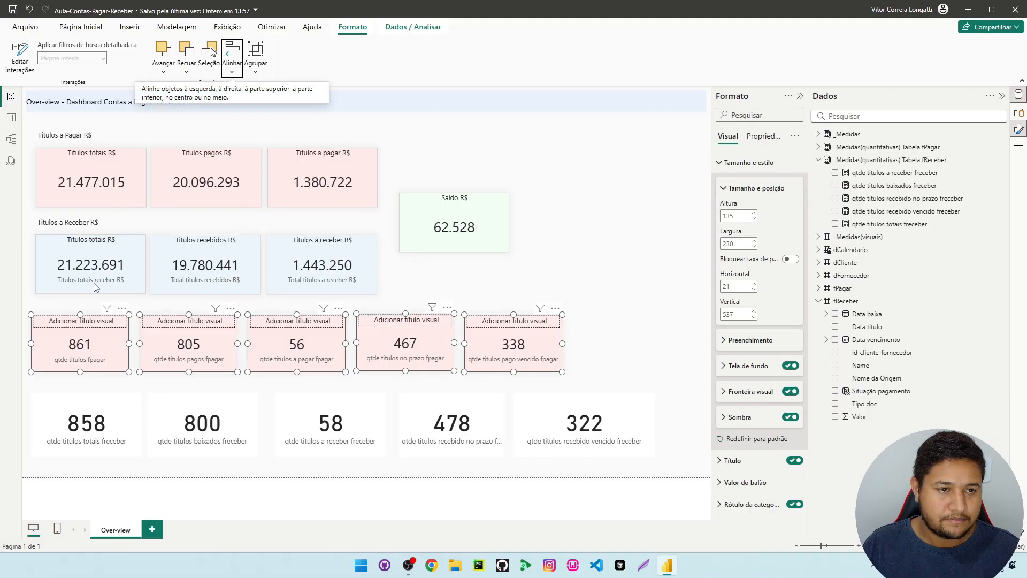
Try placing the row of fPagar count cards across the top of the page, and undo the move
left_click_drag(89, 345, 281, 127)
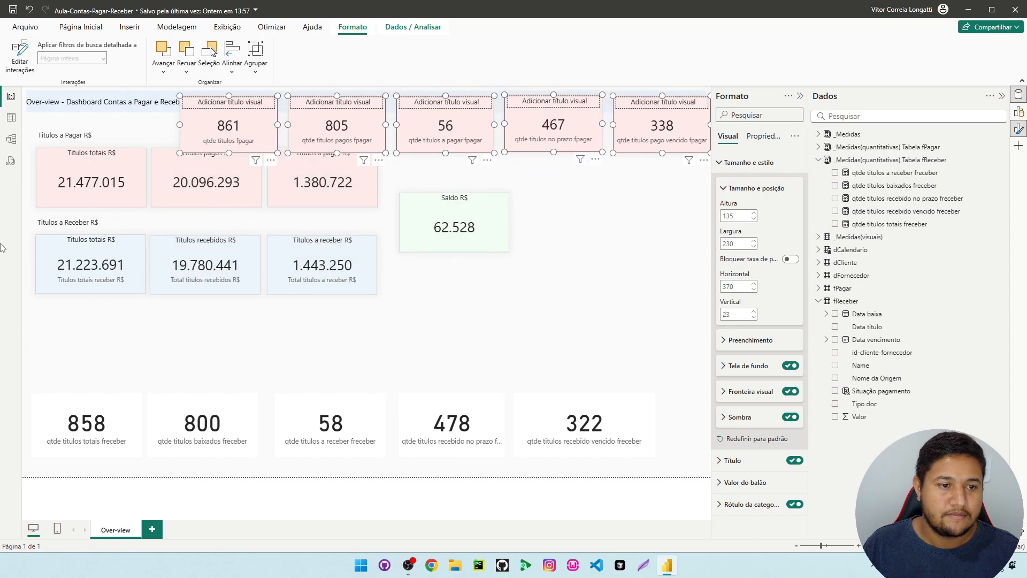
left_click_drag(30, 211, 396, 321)
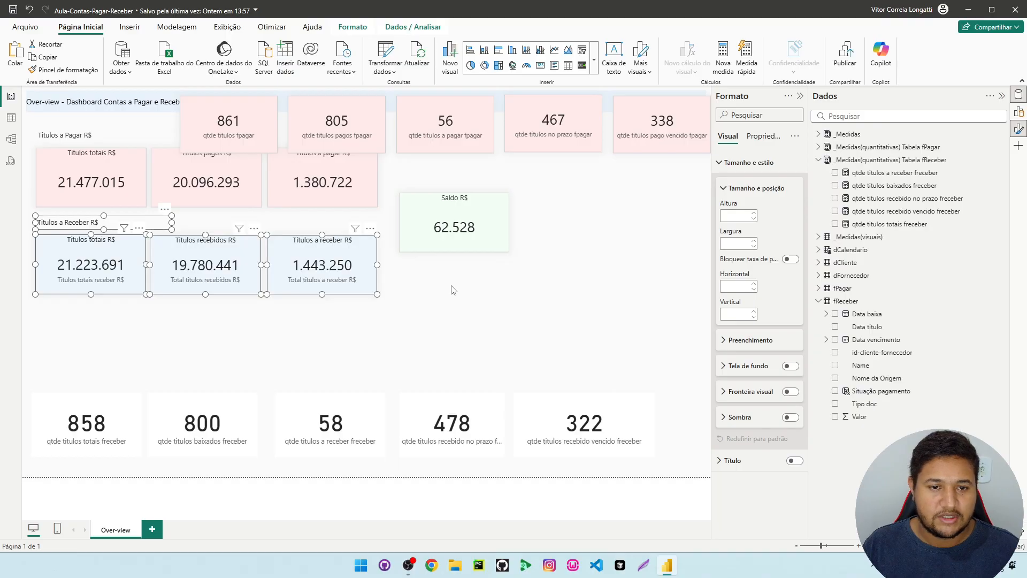
left_click(454, 302)
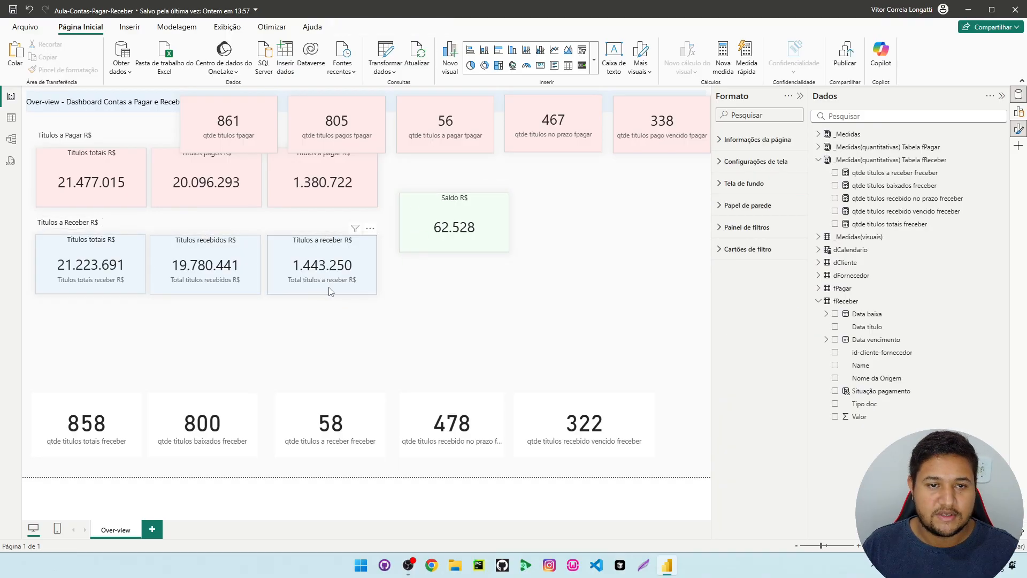
key("ctrl+z")
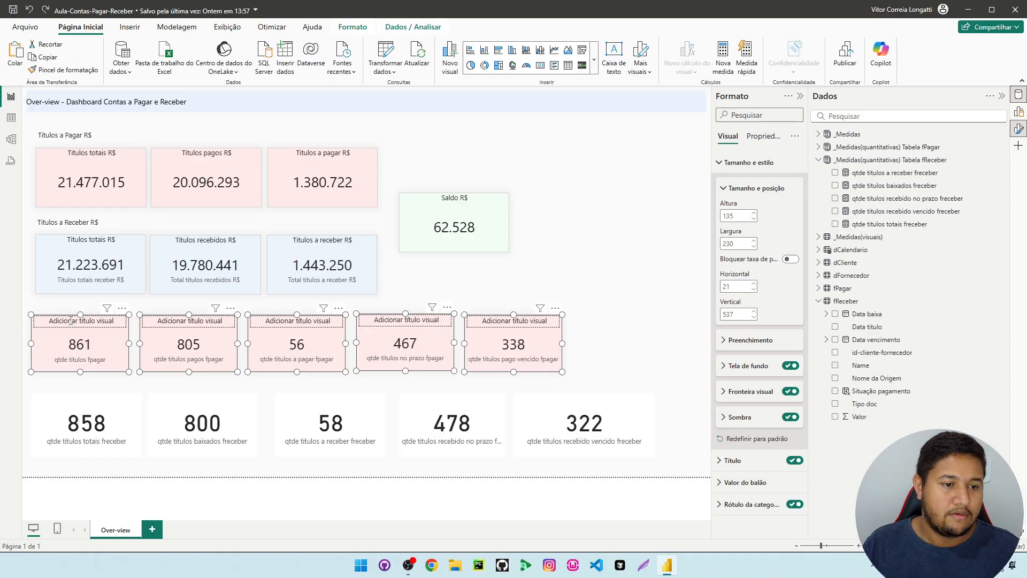
Move the row of five fPagar count cards so the first card sits at about horizontal 33, vertical 565
left_click_drag(91, 345, 73, 347)
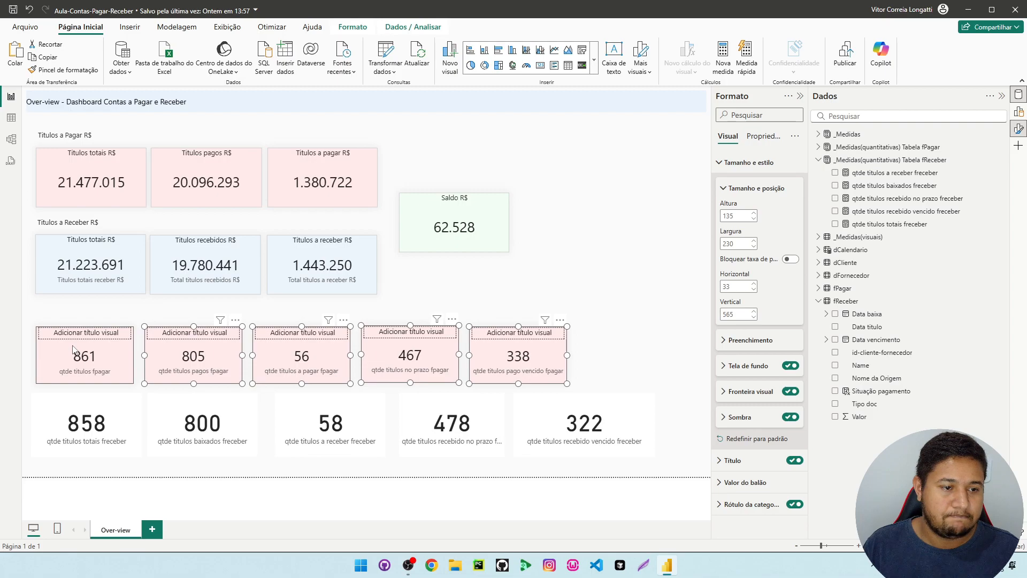
left_click(83, 405)
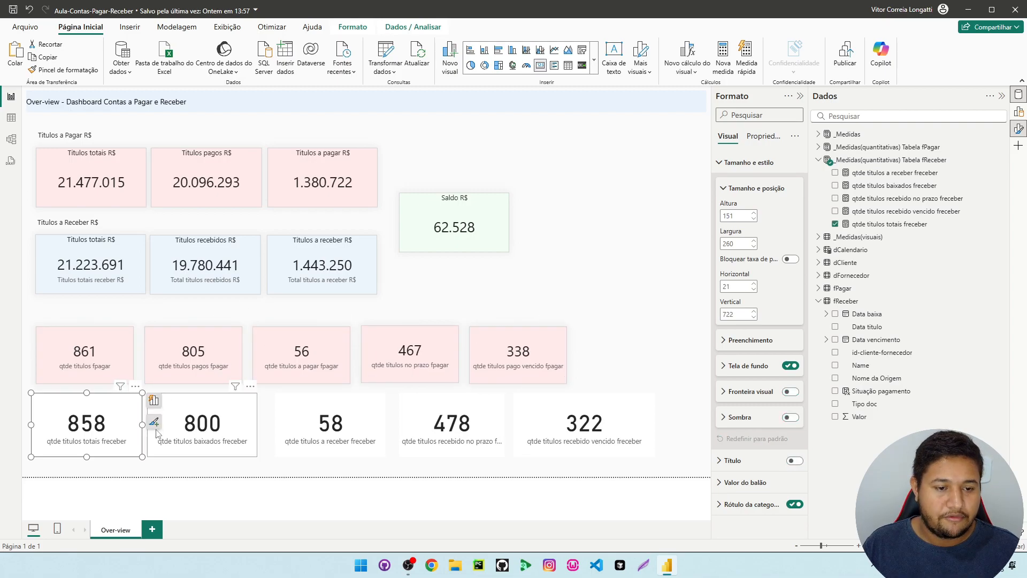
Try the Titulos totais R$ card's blue formatting on the qtde titulos totais freceber card, and undo it
left_click(126, 262)
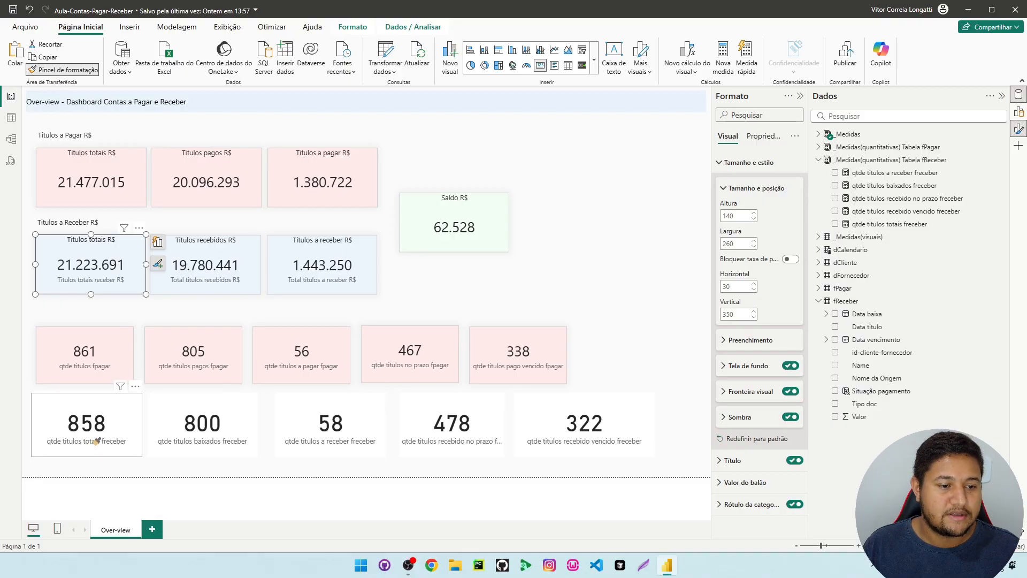
left_click(104, 452)
left_click(76, 464)
left_click(94, 430)
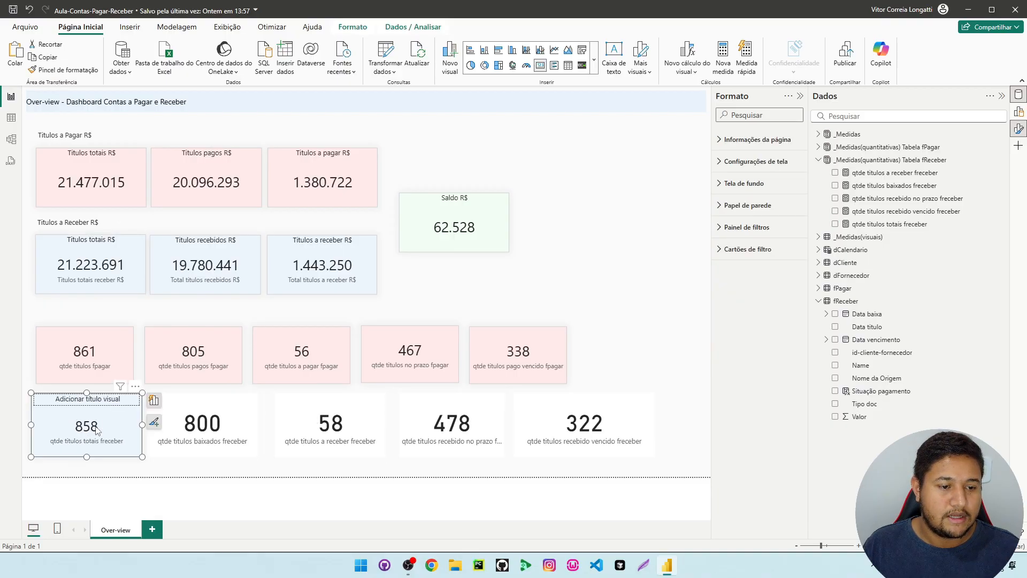
key("ctrl+z")
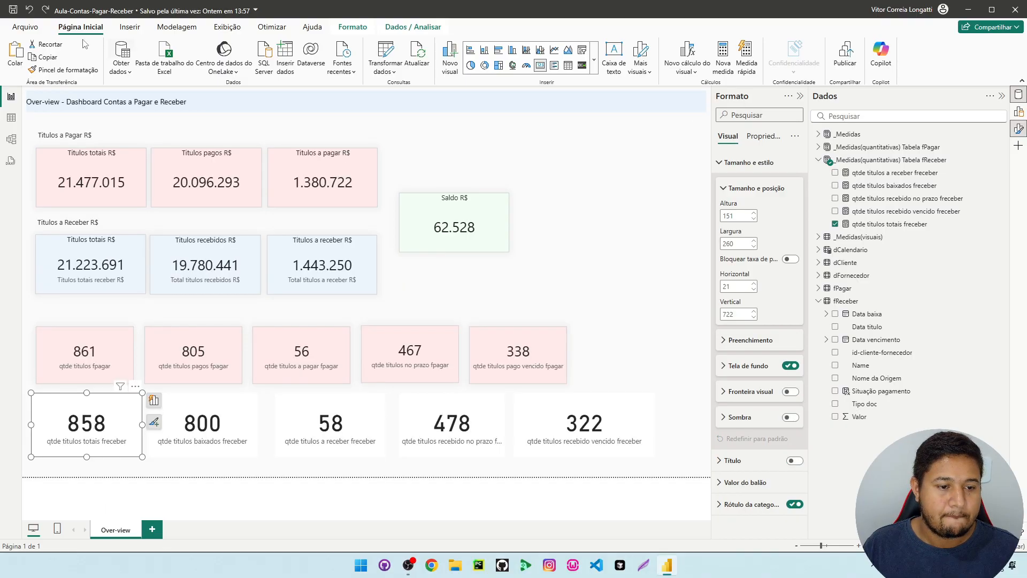
Copy the blue formatting of the Titulos totais card under Titulos a Receber R$ to the qtde titulos totais freceber card
left_click(117, 186)
left_click(98, 270)
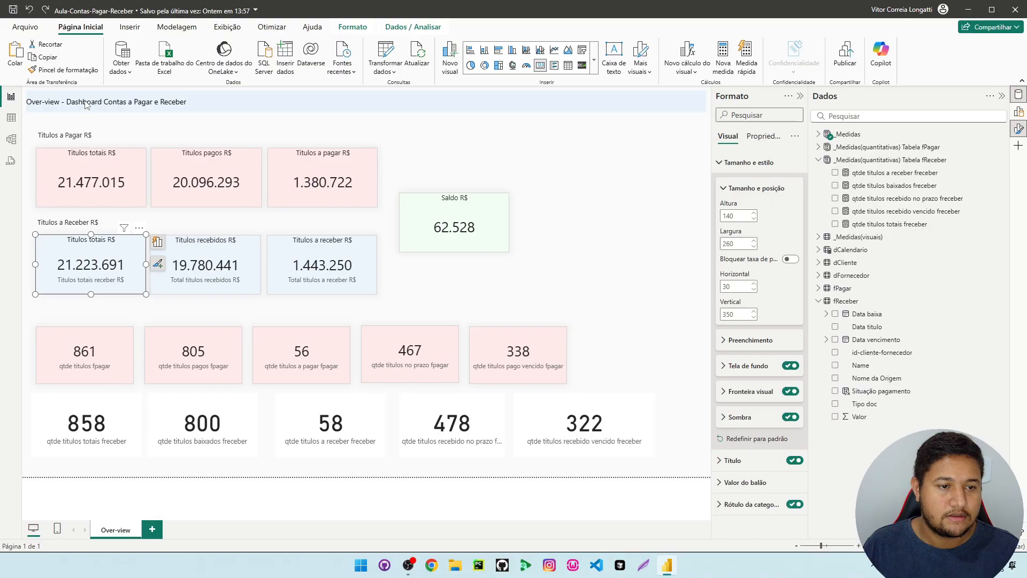
left_click(83, 73)
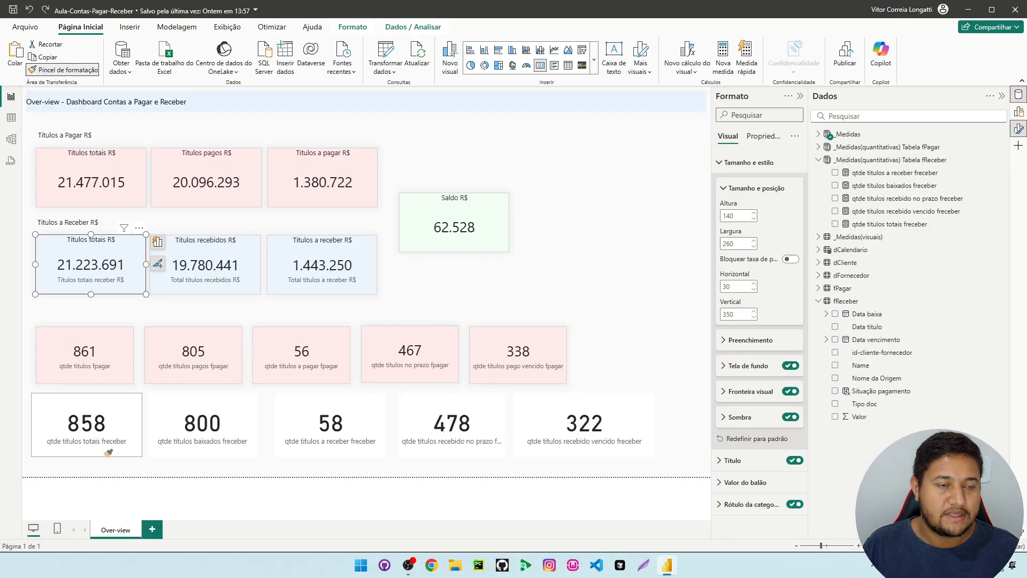
left_click(109, 448)
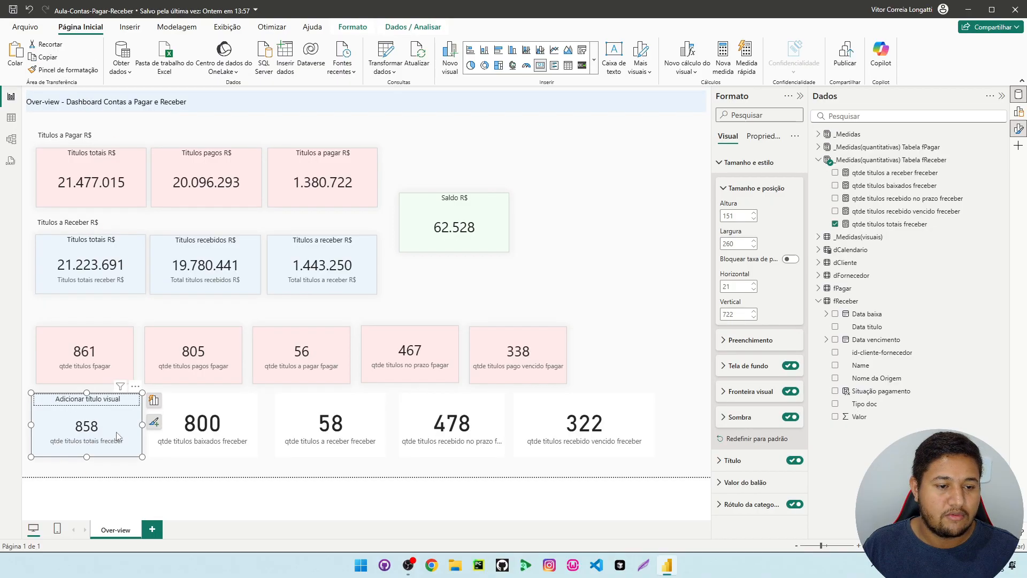
Copy the blue card formatting to the baixados, a receber, recebido no prazo and recebido vencido freceber count cards
left_click(62, 72)
left_click(219, 437)
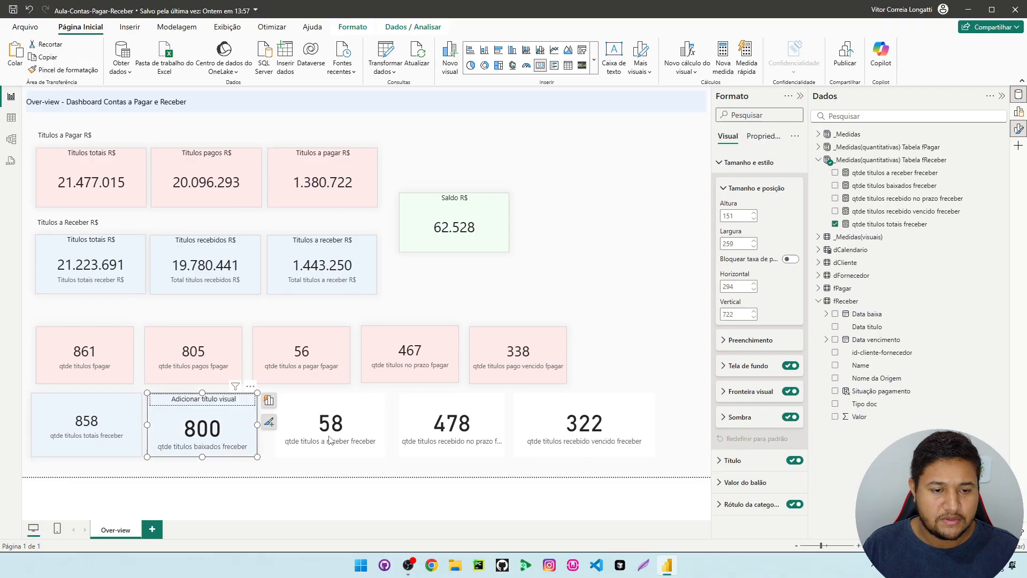
left_click(73, 73)
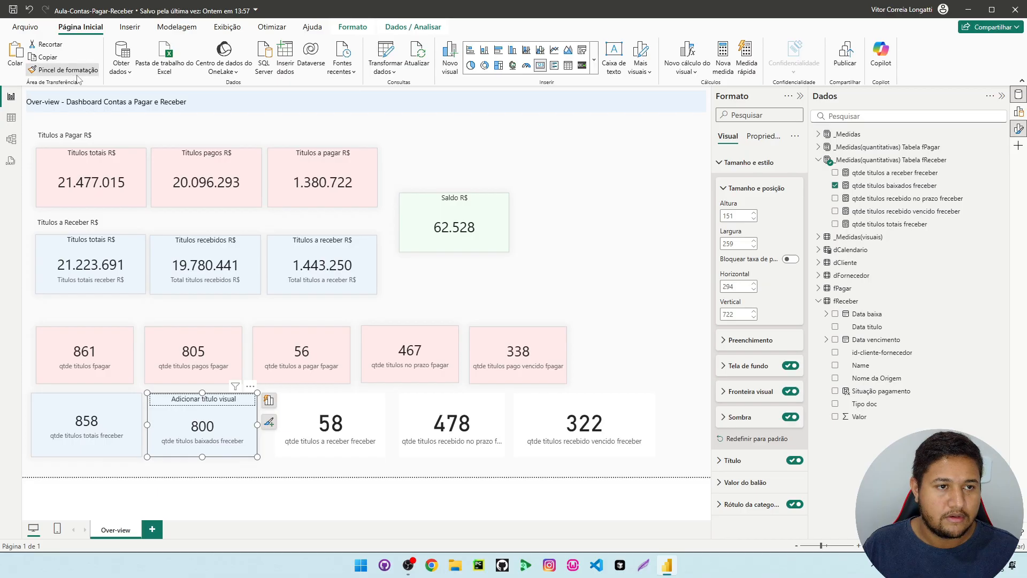
left_click(346, 429)
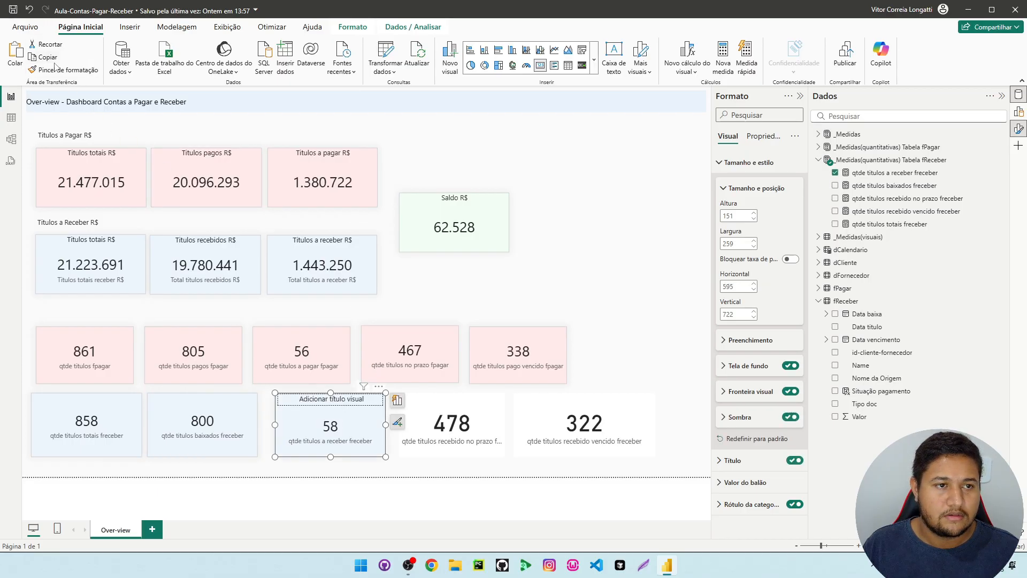
left_click(476, 424)
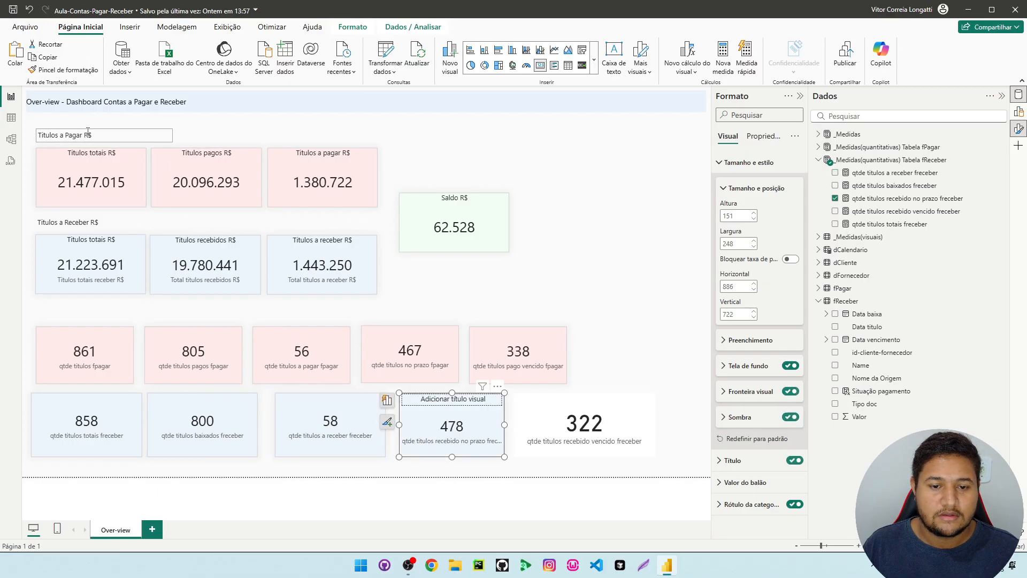
left_click(608, 420)
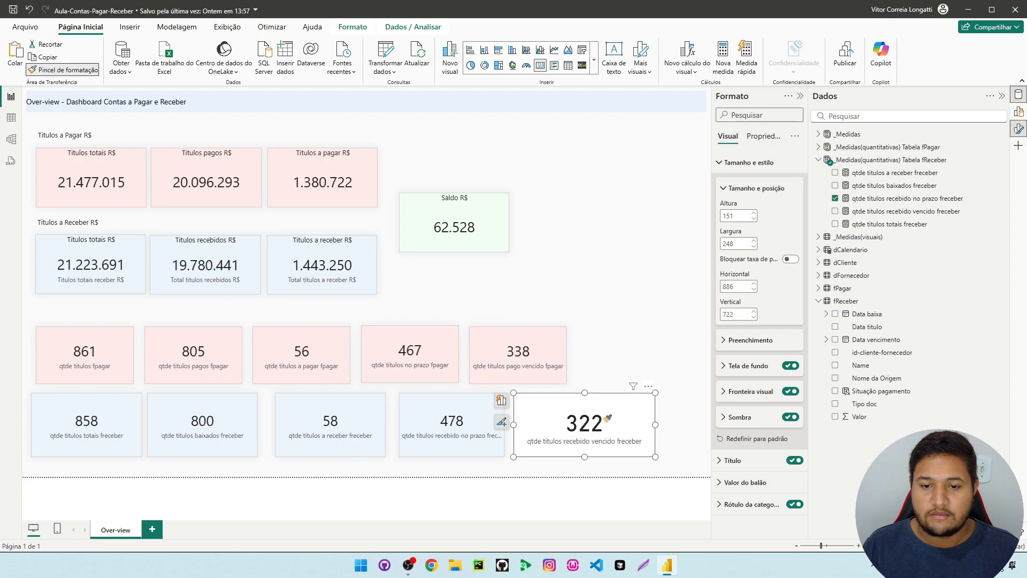
Check the size of a fPagar count card, and set all five freceber count cards to height 134 and width 230
left_click(195, 347)
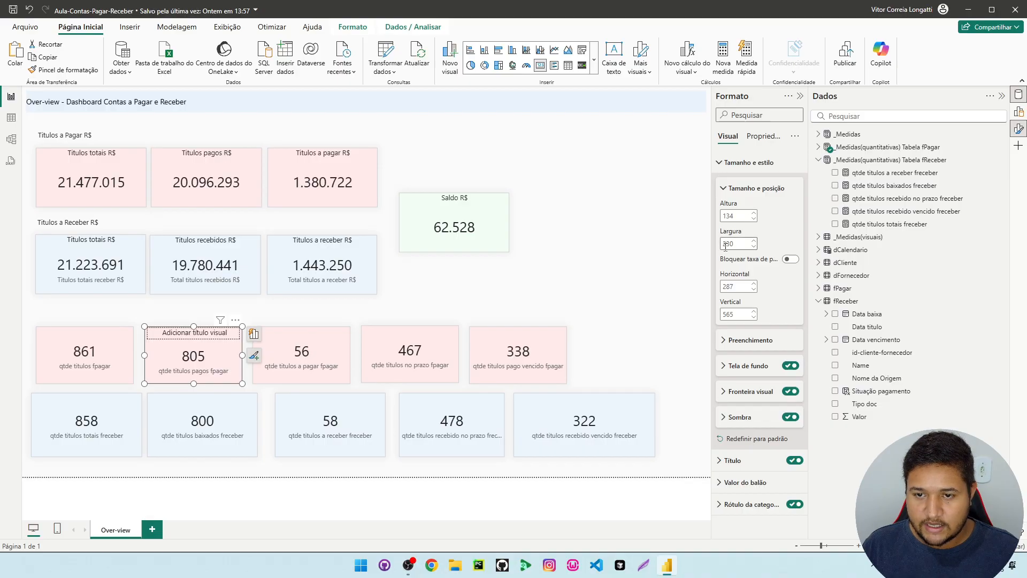
left_click_drag(24, 389, 625, 449)
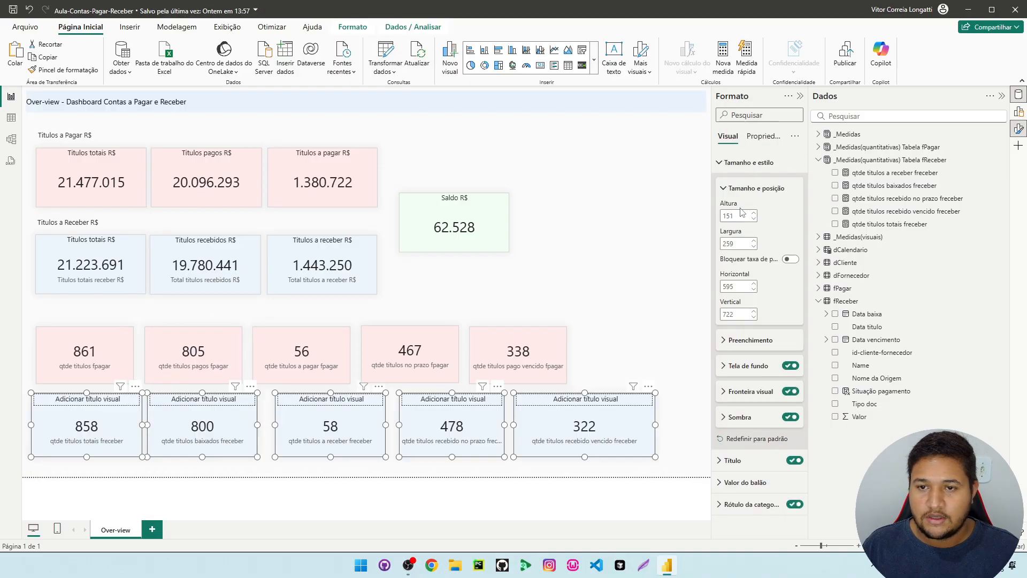
type("134")
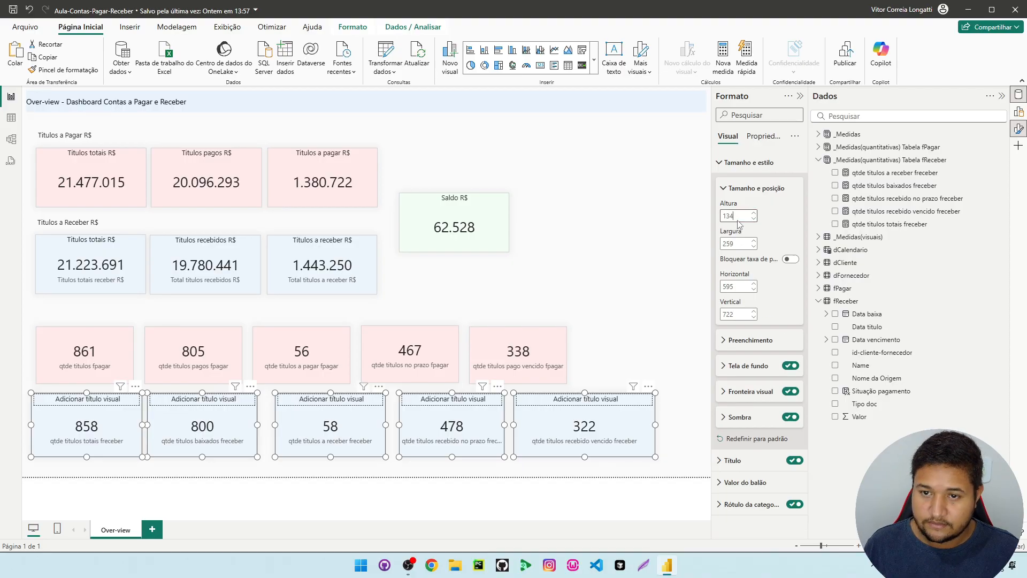
double_click(734, 243)
type("230")
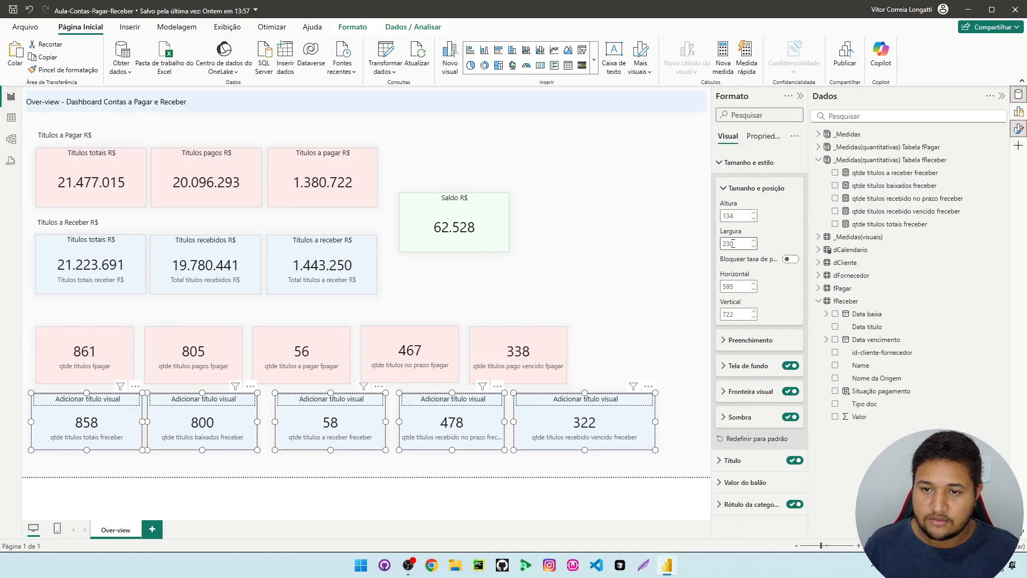
key("Return")
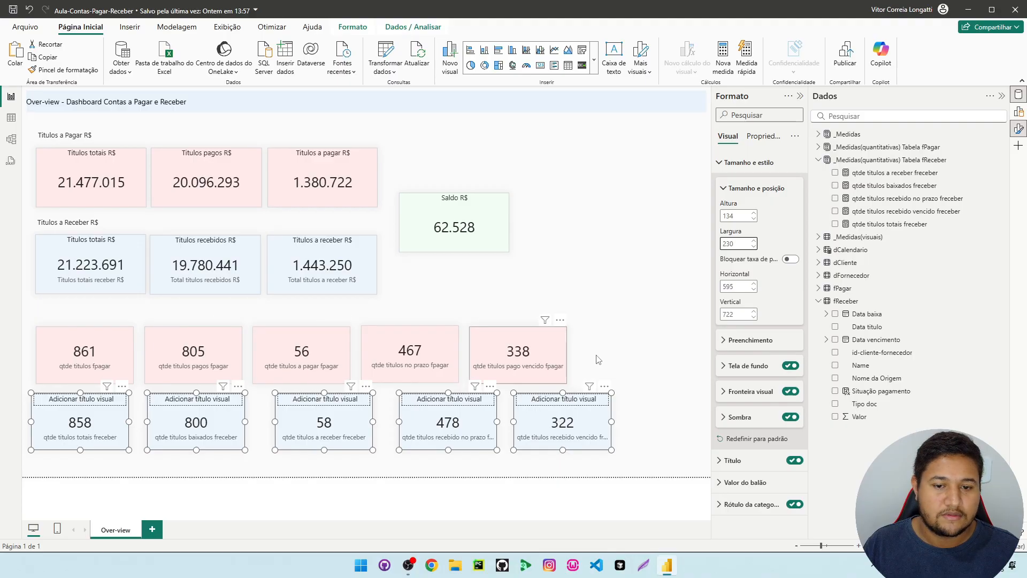
Arrange the five freceber count cards beneath the matching fPagar cards, in a row at about vertical 720
left_click_drag(67, 417, 71, 416)
left_click_drag(230, 428, 226, 426)
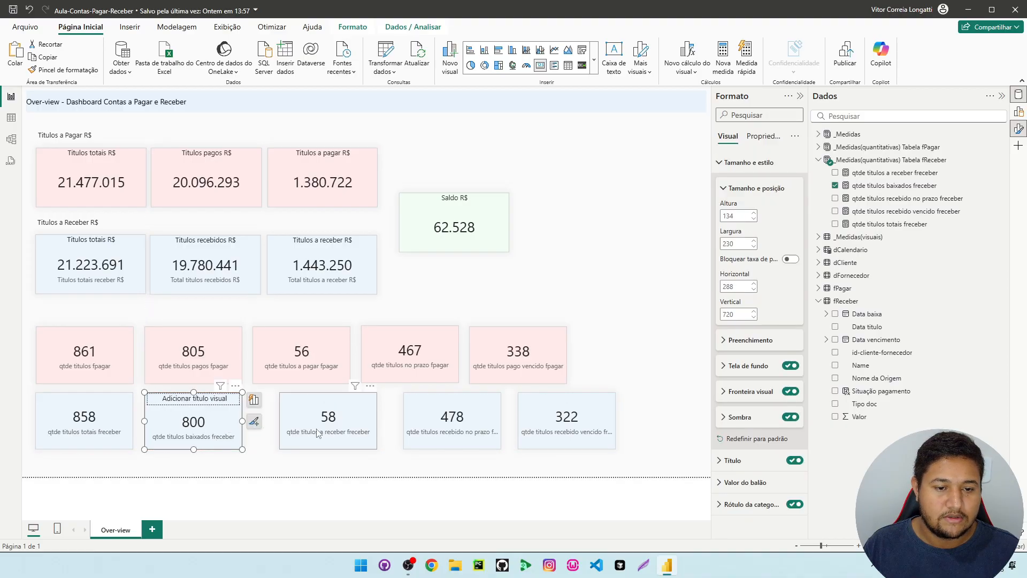
left_click_drag(332, 430, 305, 431)
left_click_drag(439, 428, 402, 428)
left_click_drag(567, 428, 519, 428)
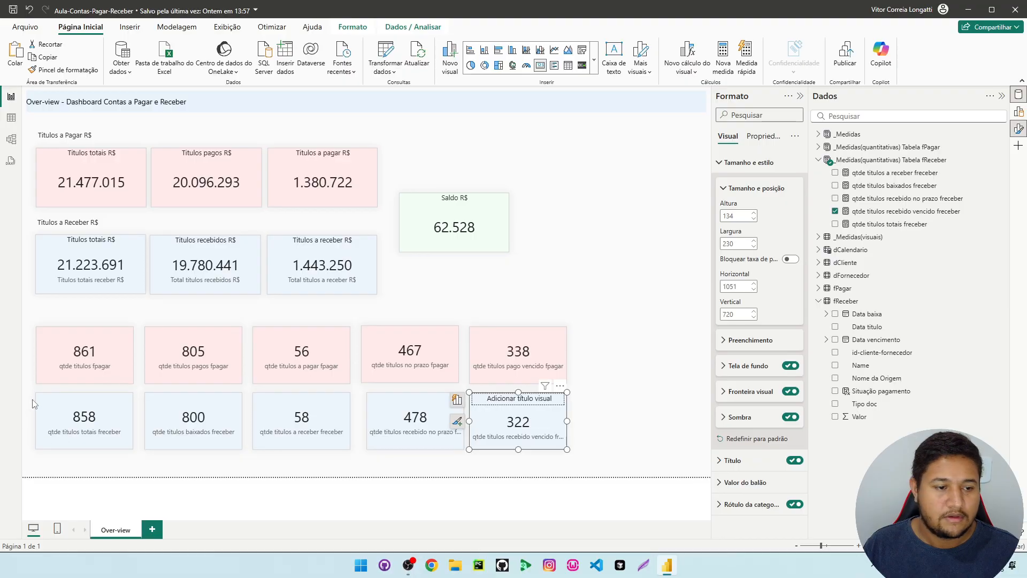
Select the five freceber count cards and distribute them horizontally
left_click_drag(37, 396, 594, 491)
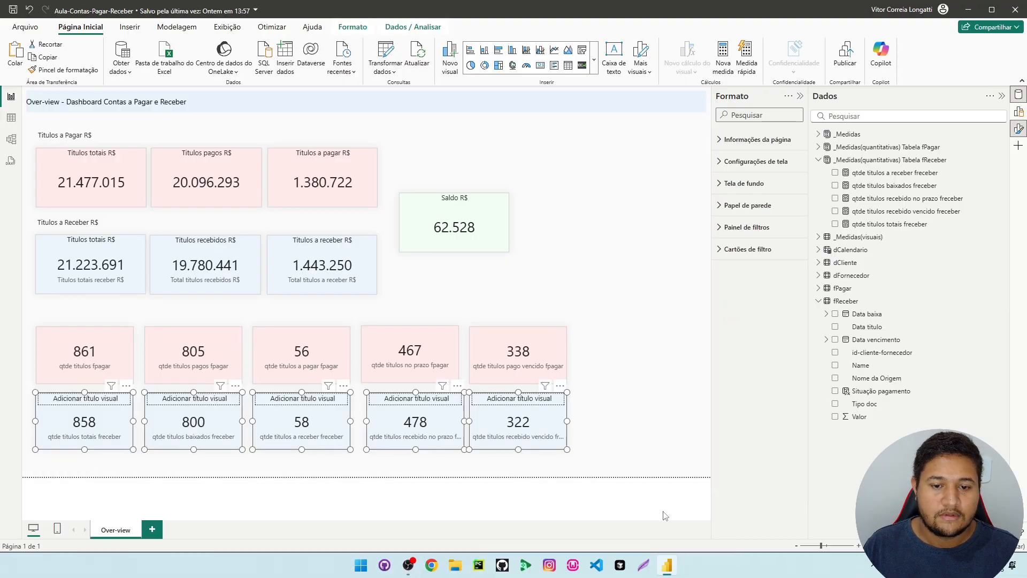
left_click(351, 26)
left_click(231, 57)
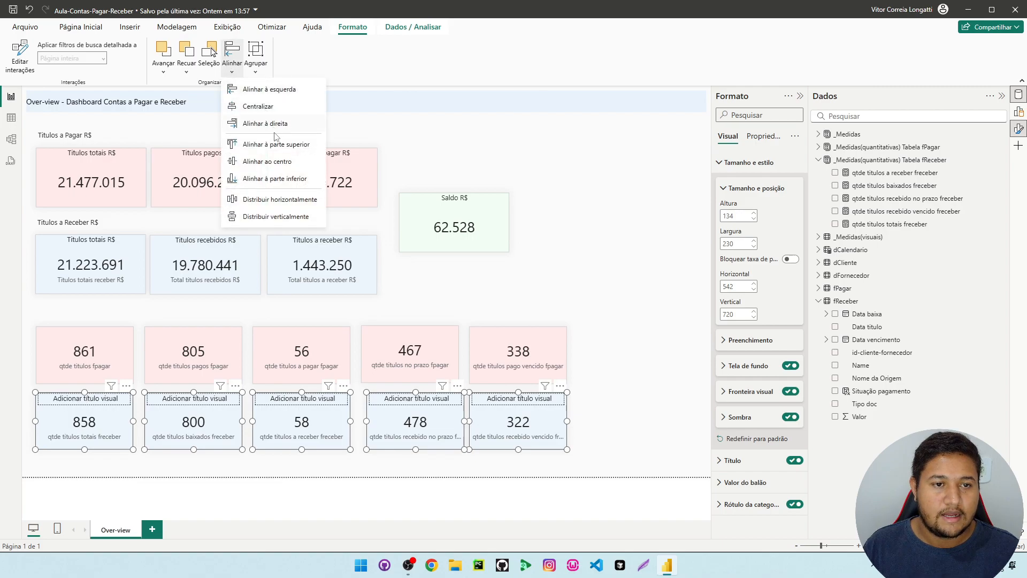
left_click(275, 199)
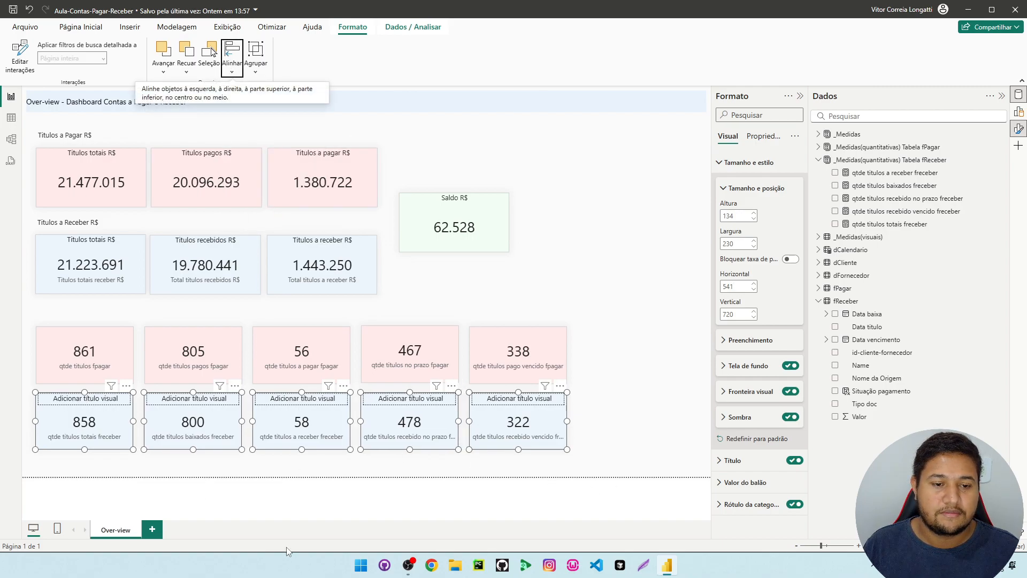
Deselect the cards and collapse the Formato and Dados panes to give the report page more room
left_click(638, 362)
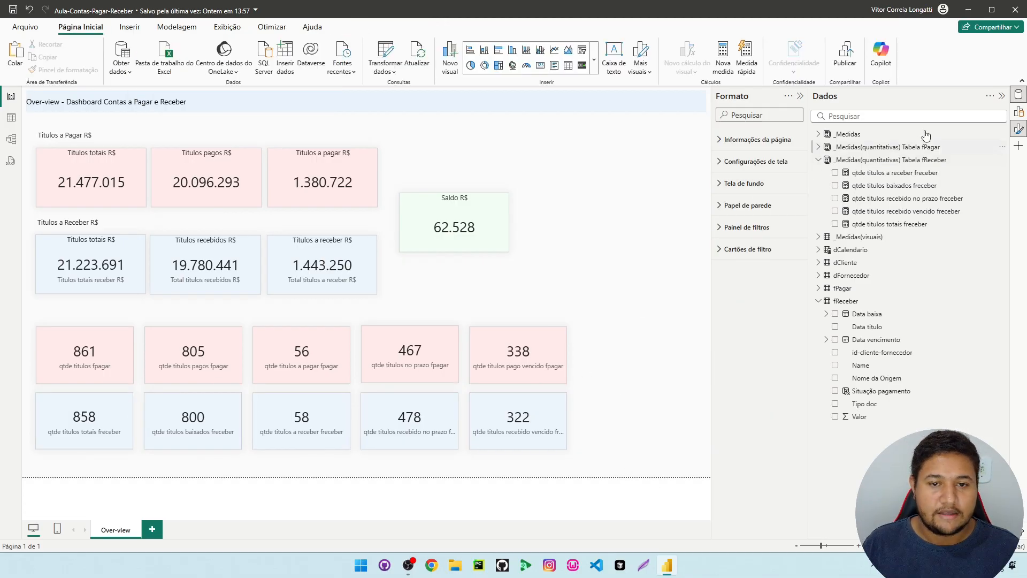
left_click(1018, 129)
left_click(1001, 97)
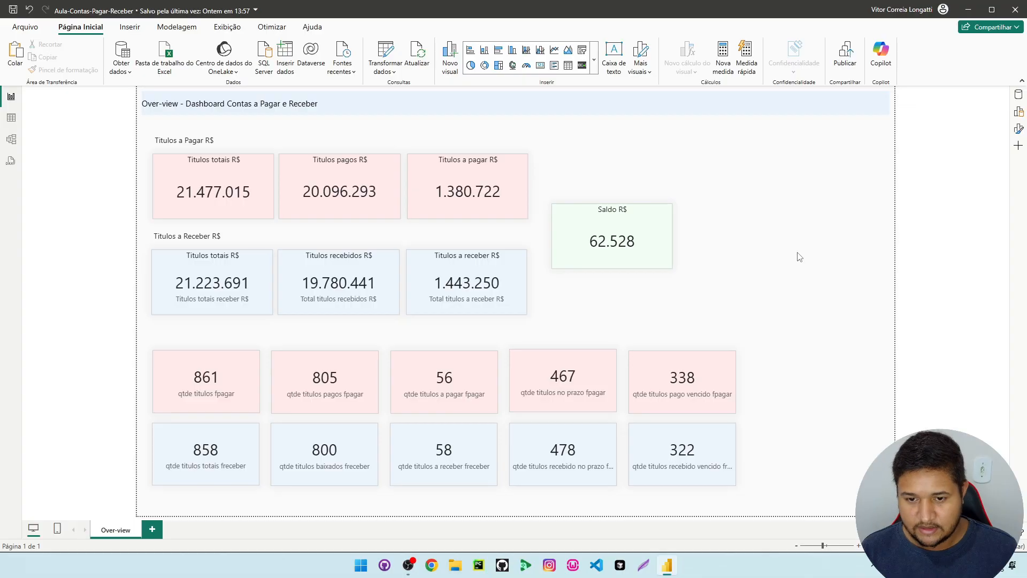
Select the five fPagar count cards and align them to their top edges
left_click_drag(142, 342, 759, 423)
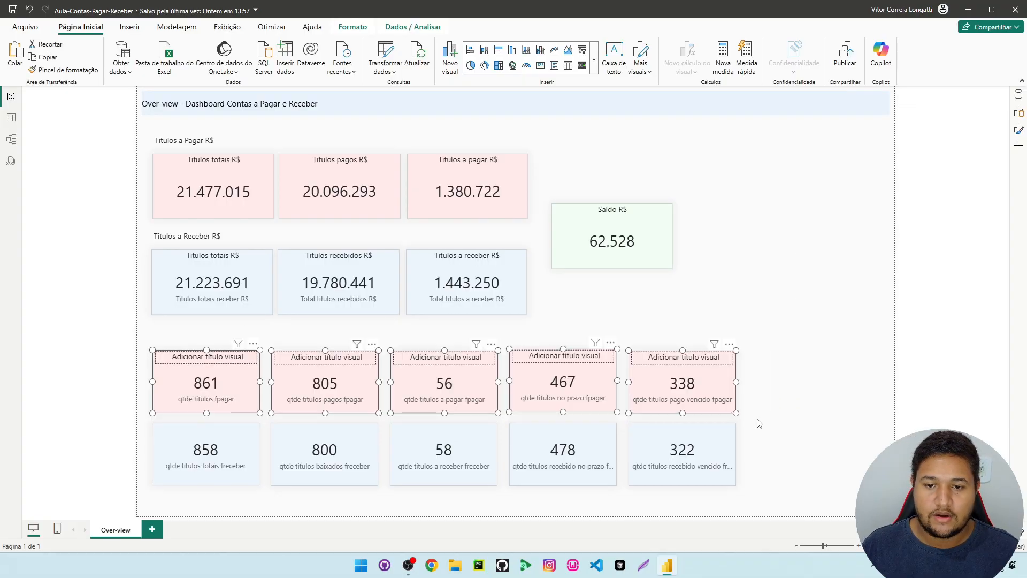
left_click(352, 27)
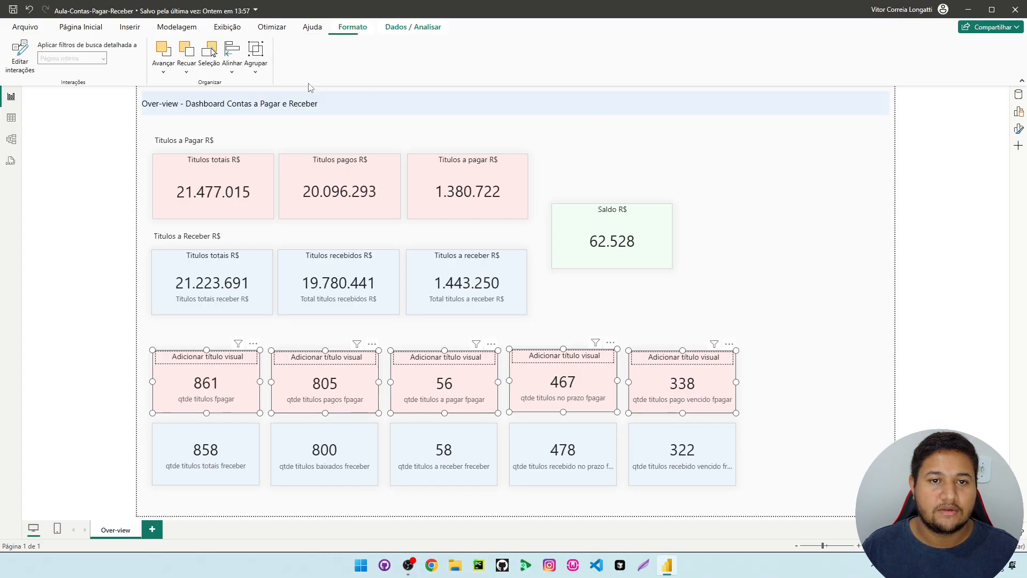
left_click(234, 69)
left_click(255, 144)
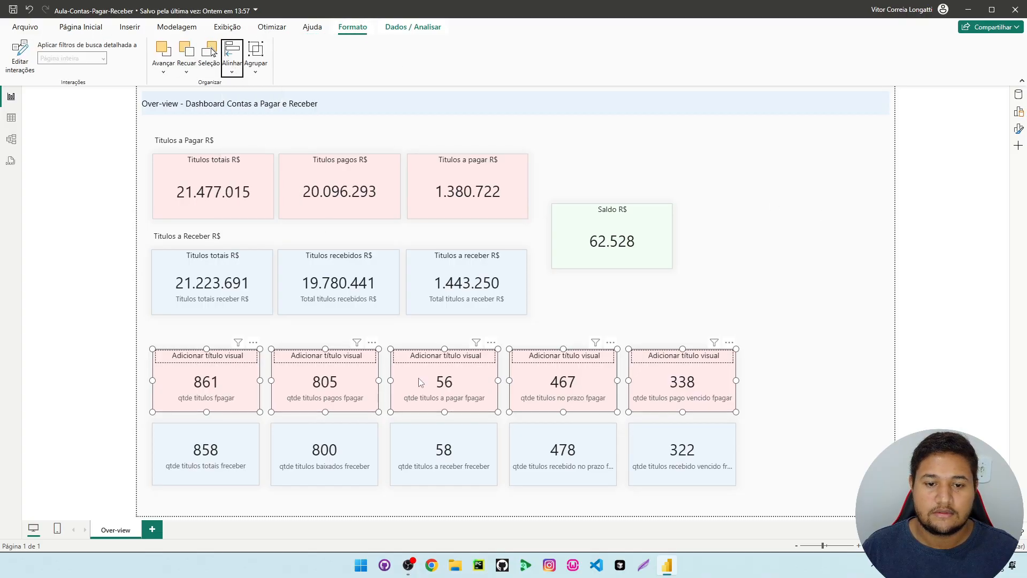
Select both rows of count cards, nudge all ten slightly down the page, and deselect them
left_click(152, 348)
left_click_drag(153, 348, 799, 499)
key("Down")
key("Down")
key("Down")
key("Down")
key("Down")
key("Down")
key("Down")
key("Down")
key("Down")
key("Down")
key("Down")
key("Down")
key("Down")
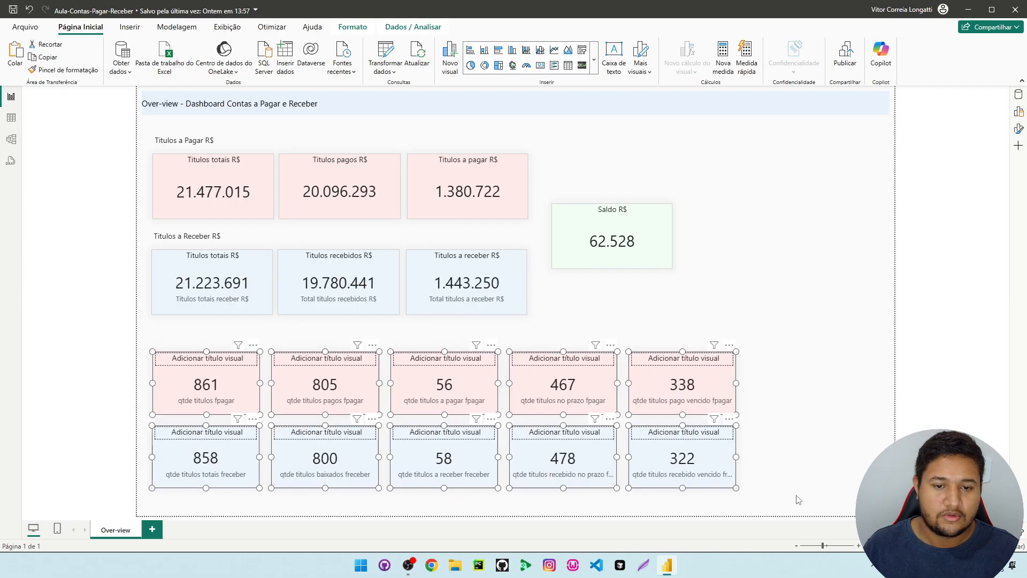
key("Down")
key("Down")
key("Down")
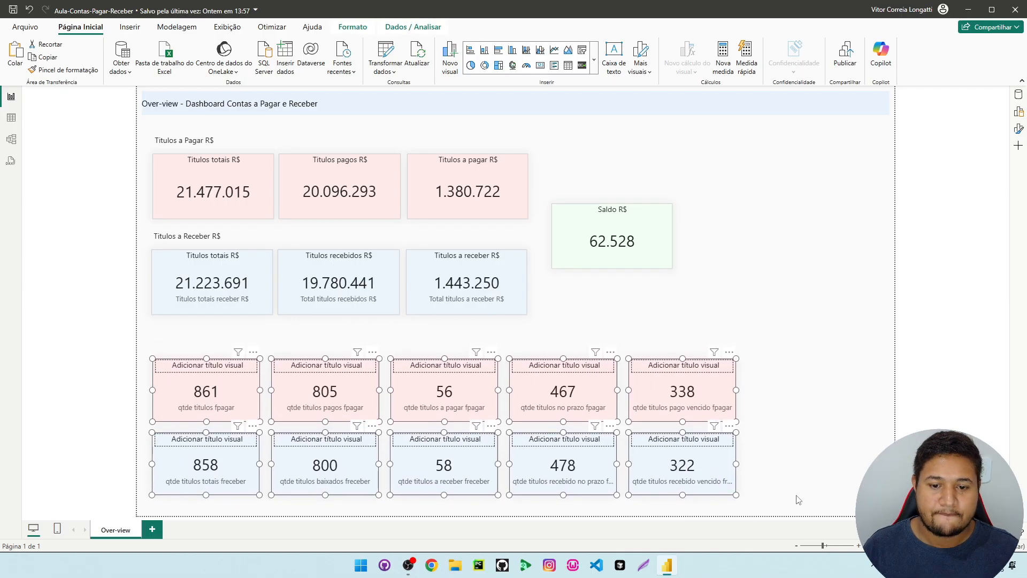
left_click(825, 287)
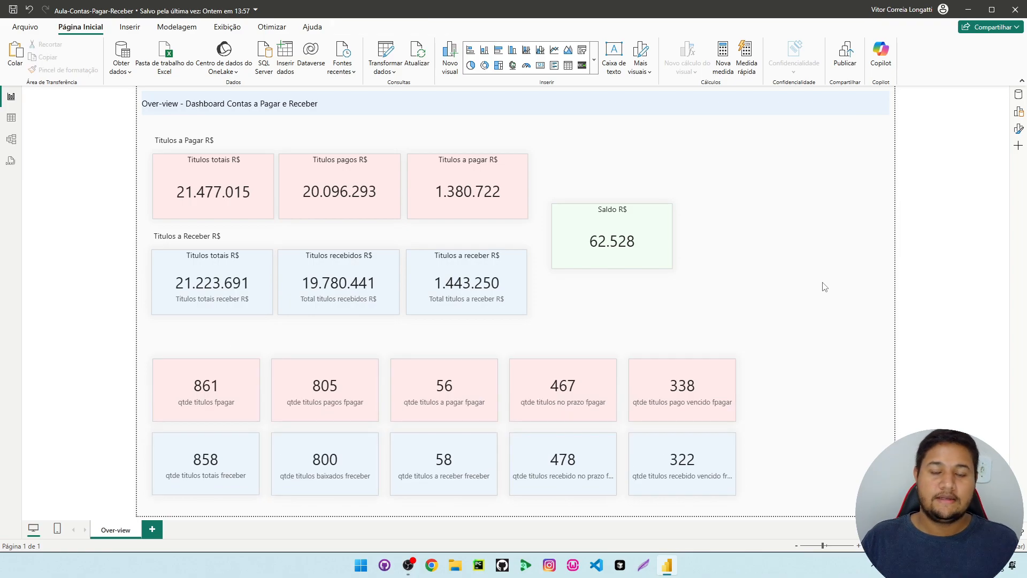